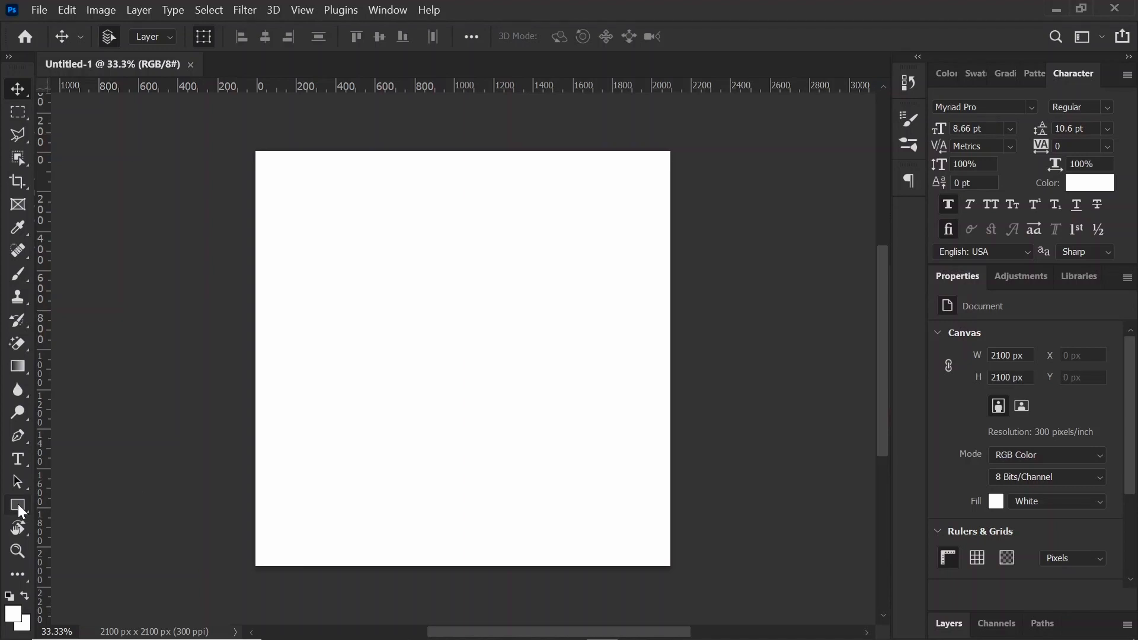
# Step: Draw a rectangle of about 2182 × 2174 px covering the whole canvas and fill it with pink #dd0460
pyautogui.click(18, 505)
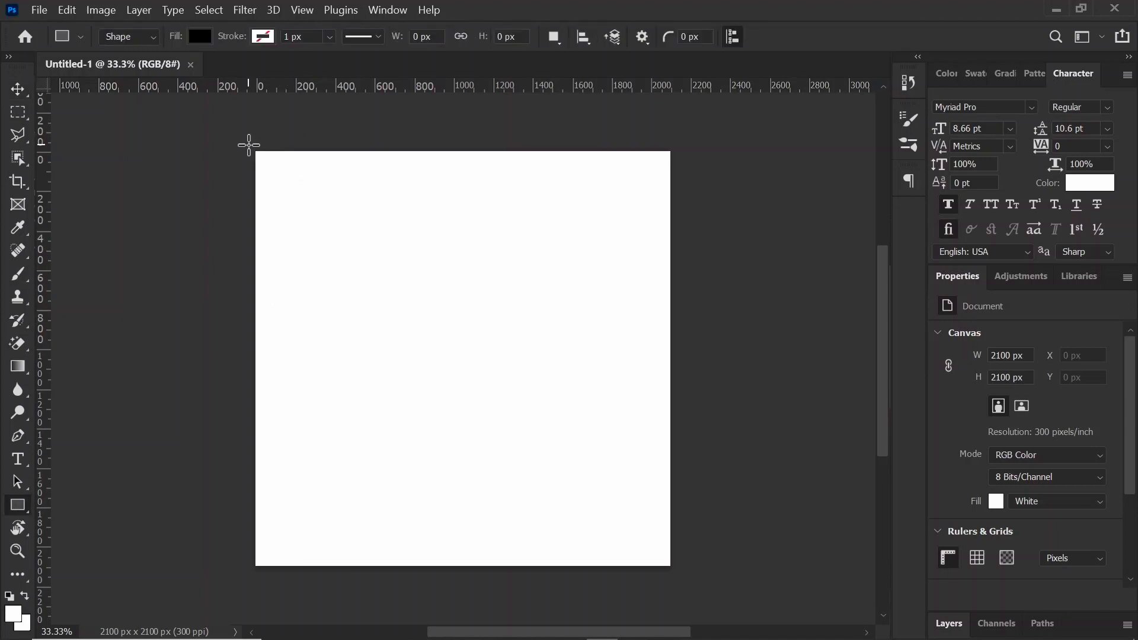
pyautogui.moveTo(247, 144); pyautogui.dragTo(679, 573)
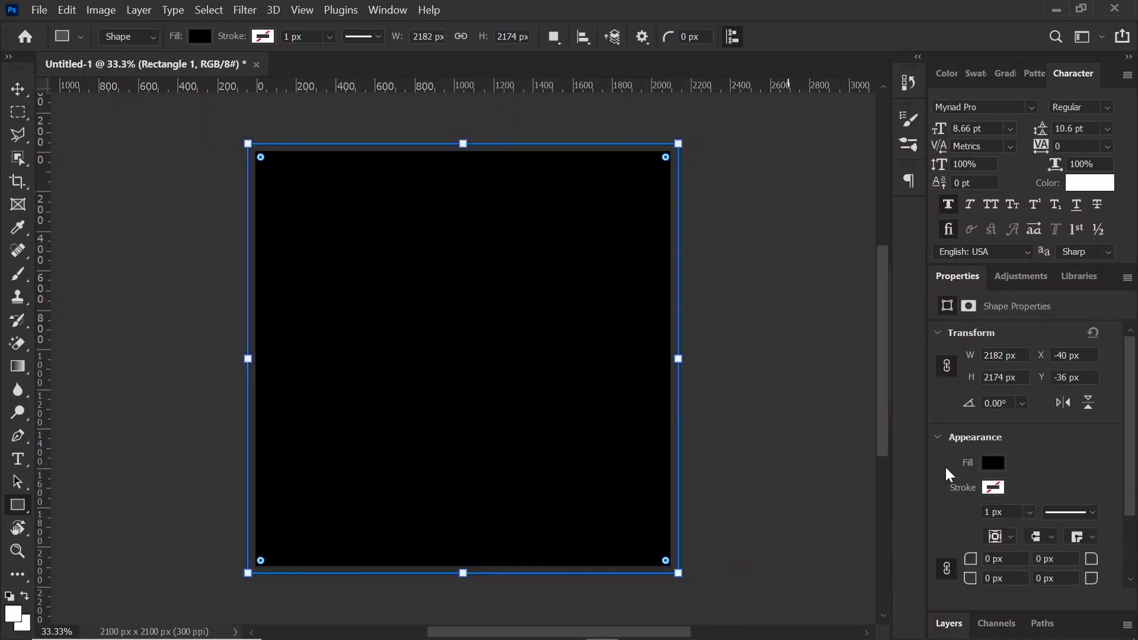
pyautogui.click(996, 465)
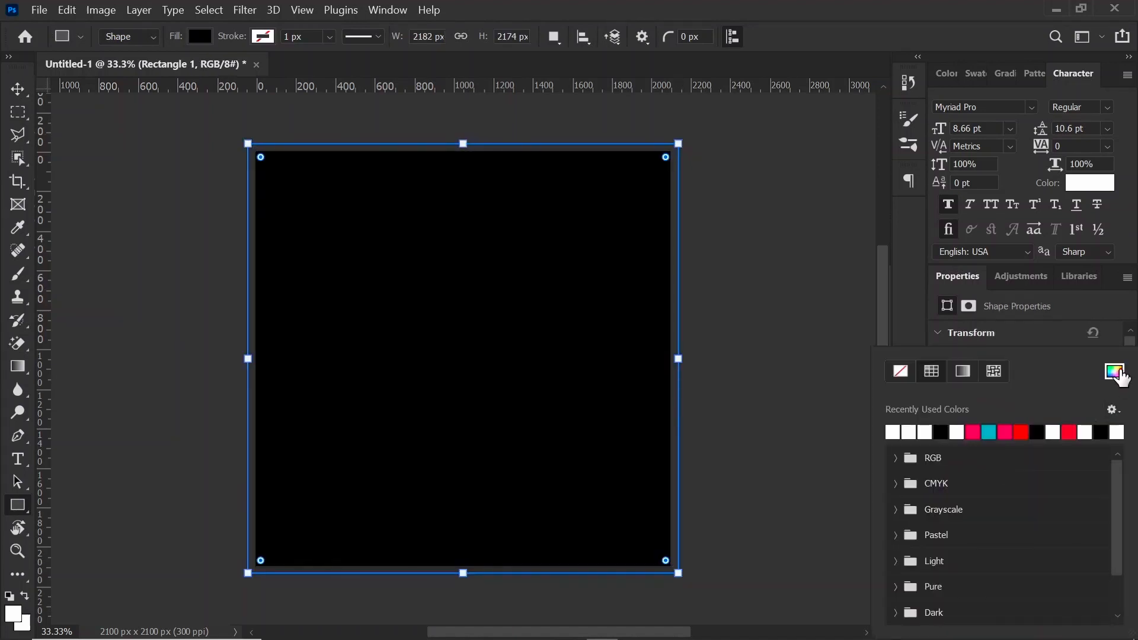
pyautogui.click(1117, 373)
pyautogui.moveTo(814, 276)
pyautogui.mouseDown()
pyautogui.moveTo(812, 254)
pyautogui.moveTo(853, 267)
pyautogui.moveTo(852, 250)
pyautogui.moveTo(826, 246)
pyautogui.mouseUp()
pyautogui.click(850, 251)
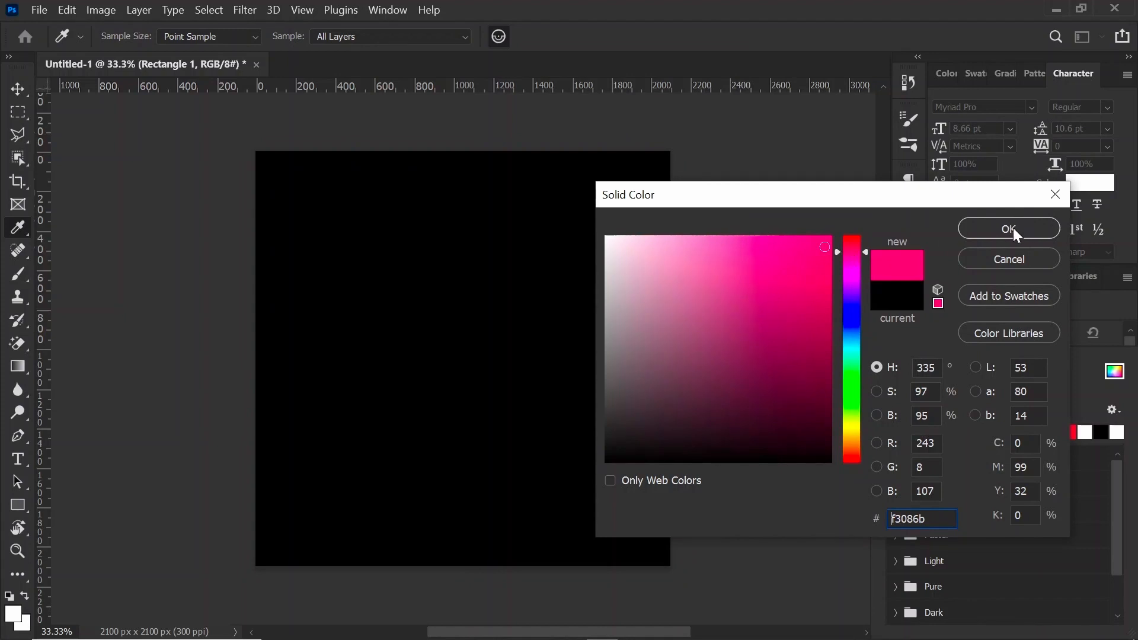
pyautogui.moveTo(828, 262)
pyautogui.mouseDown()
pyautogui.moveTo(828, 279)
pyautogui.moveTo(829, 266)
pyautogui.mouseUp()
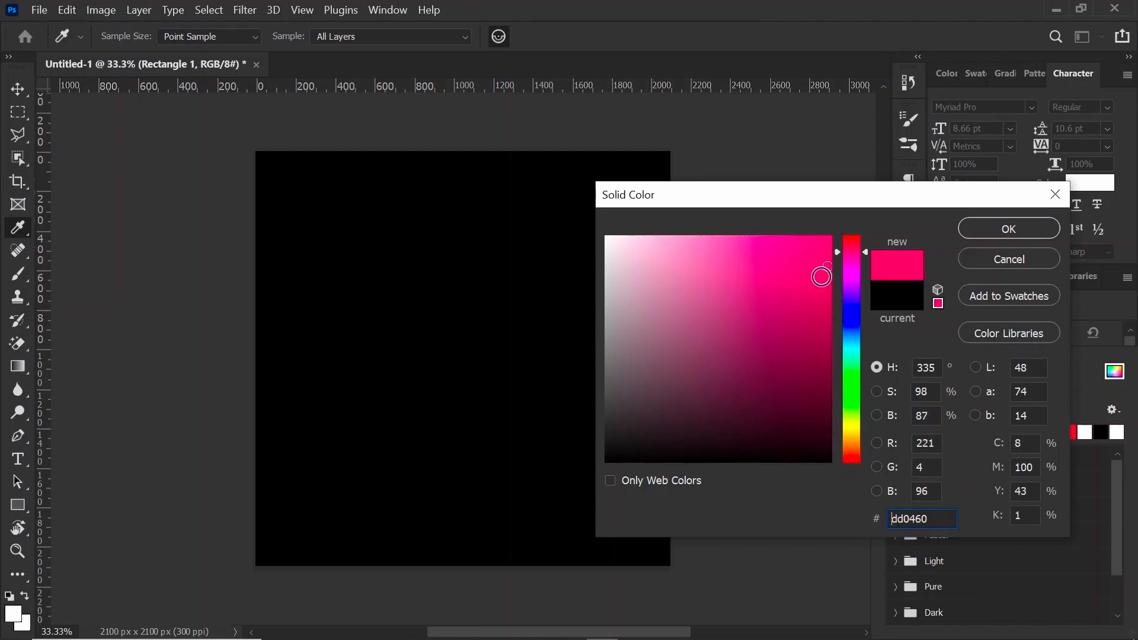
pyautogui.click(990, 220)
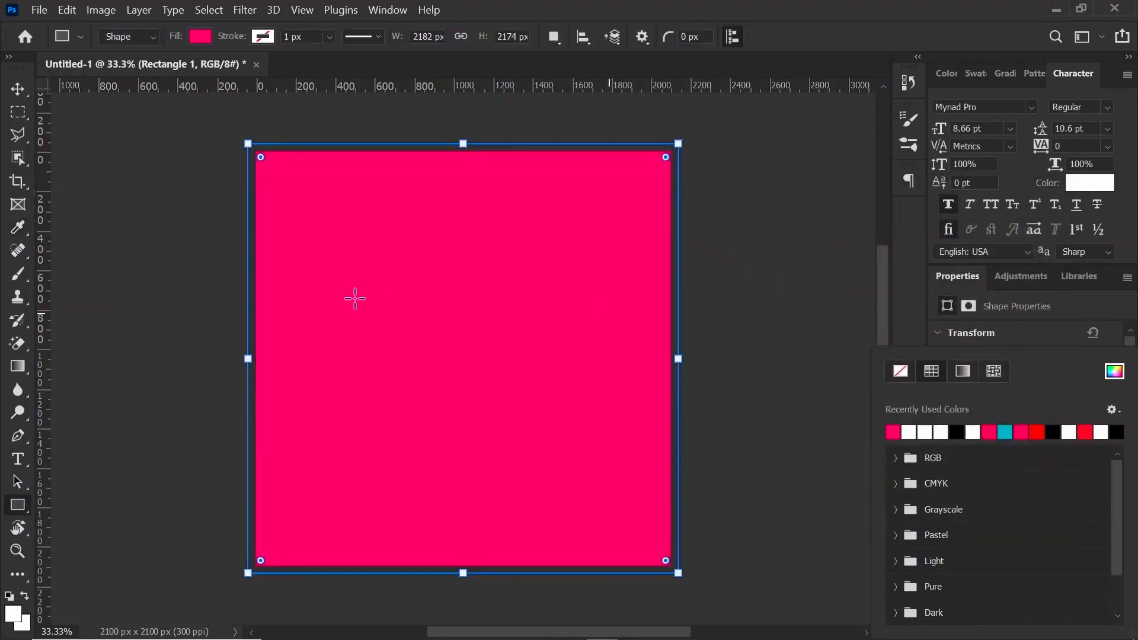
# Step: Add a layer mask to the pink rectangle layer
pyautogui.click(17, 89)
pyautogui.click(18, 89)
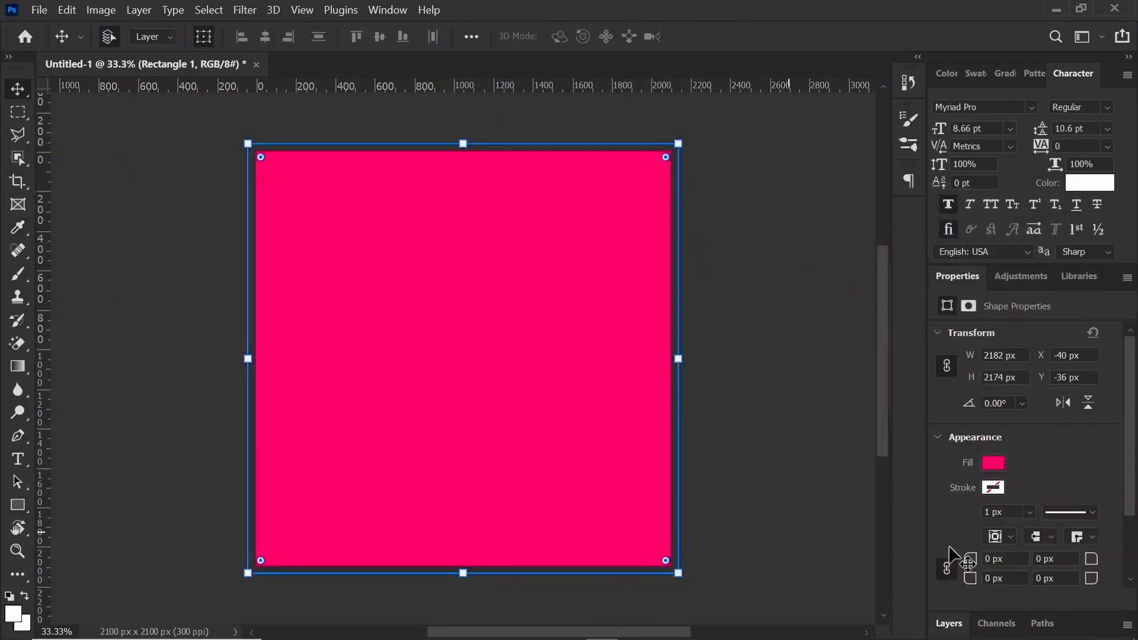
pyautogui.click(948, 625)
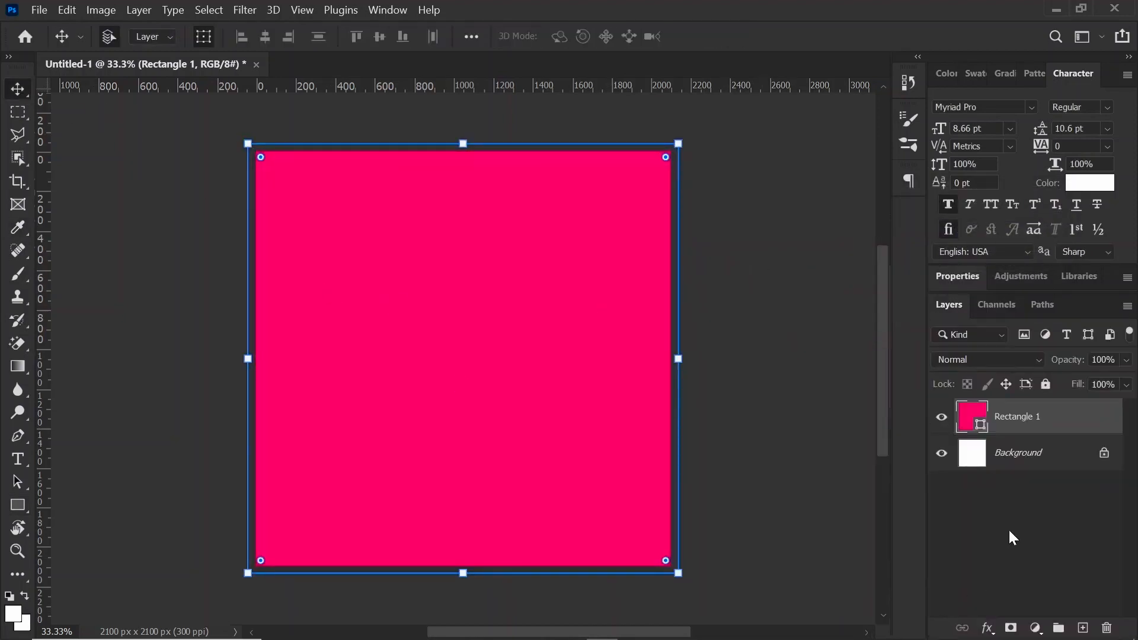
pyautogui.click(1012, 628)
# Step: Paint a faint black stroke diagonally across the rectangle's mask with a 1300 px soft brush at 16% opacity
pyautogui.press('b')
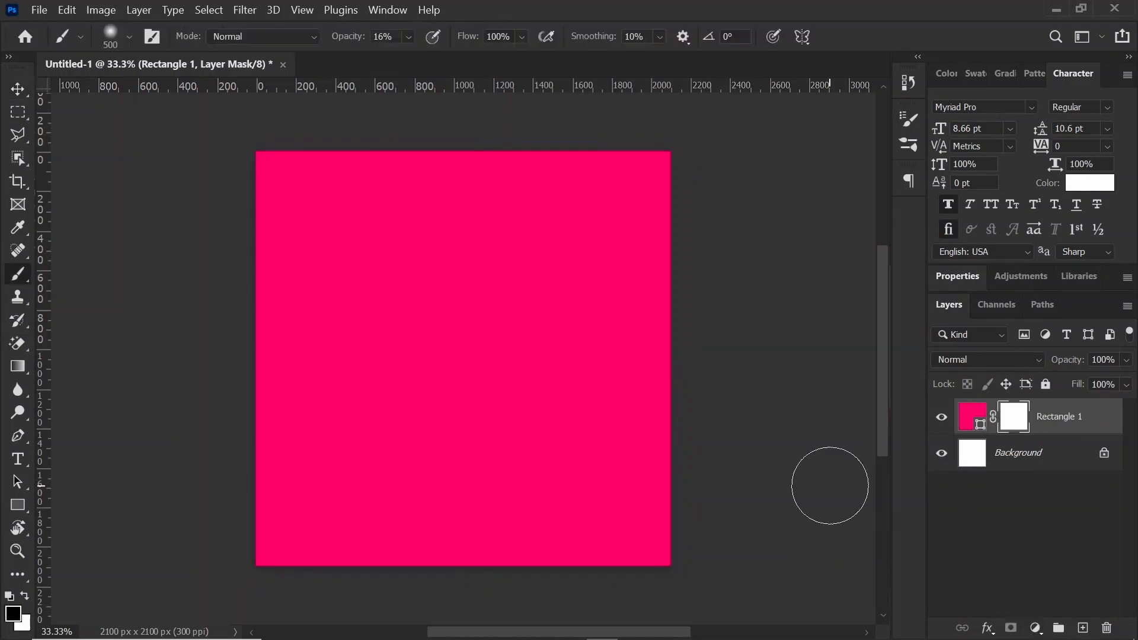
pyautogui.press(']')
pyautogui.press(']')
pyautogui.press(']')
pyautogui.press(']')
pyautogui.press(']')
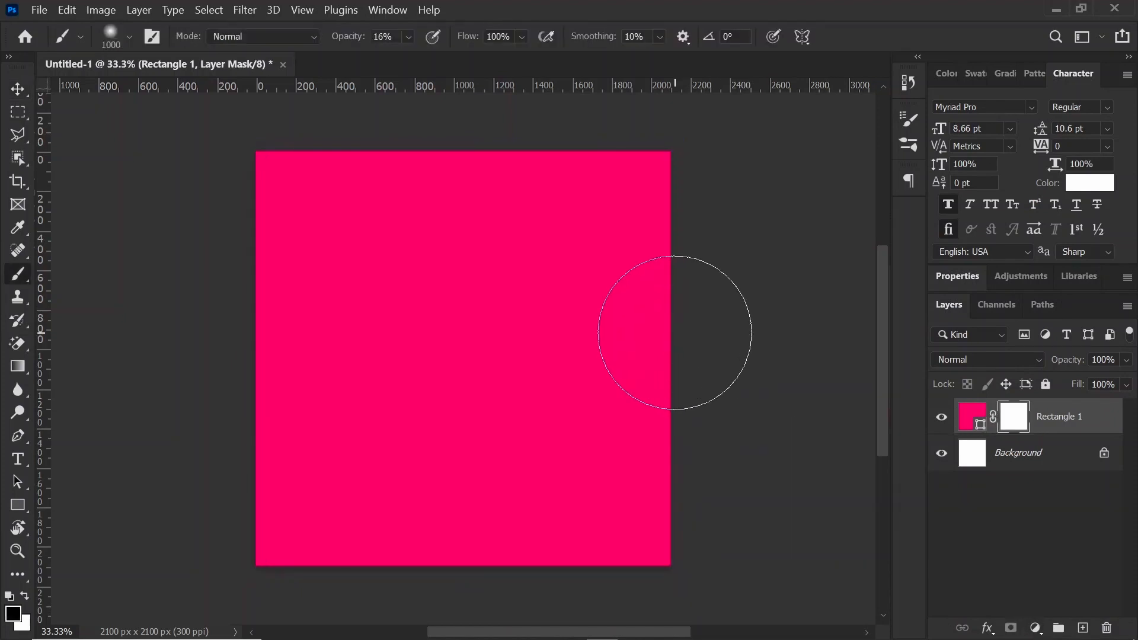
pyautogui.press(']')
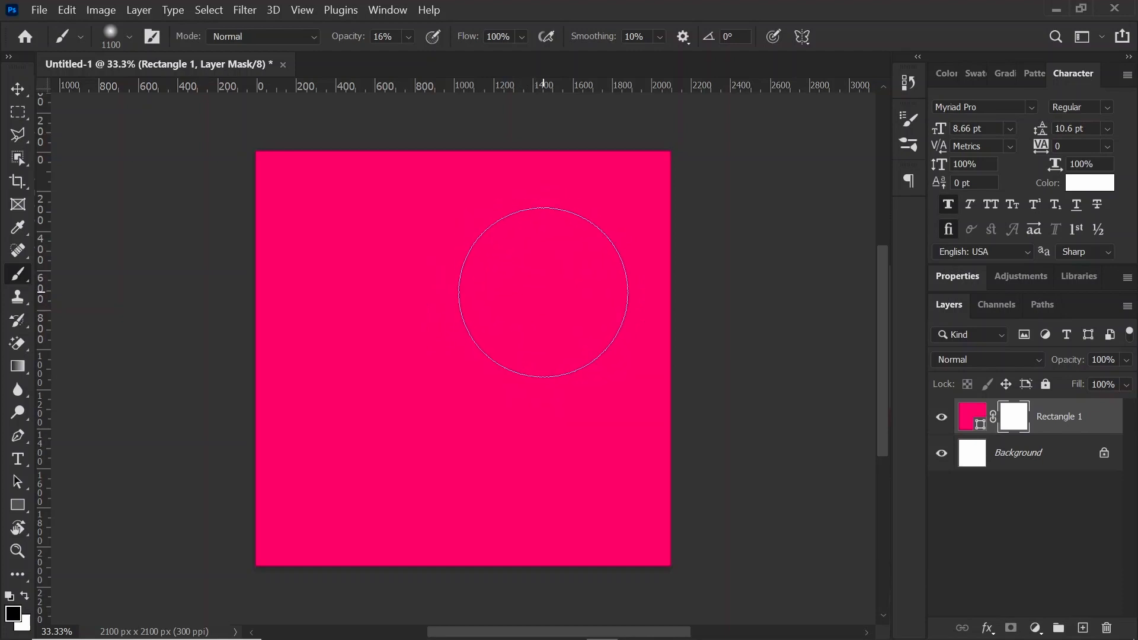
pyautogui.press(']')
pyautogui.press(']')
pyautogui.click(26, 597)
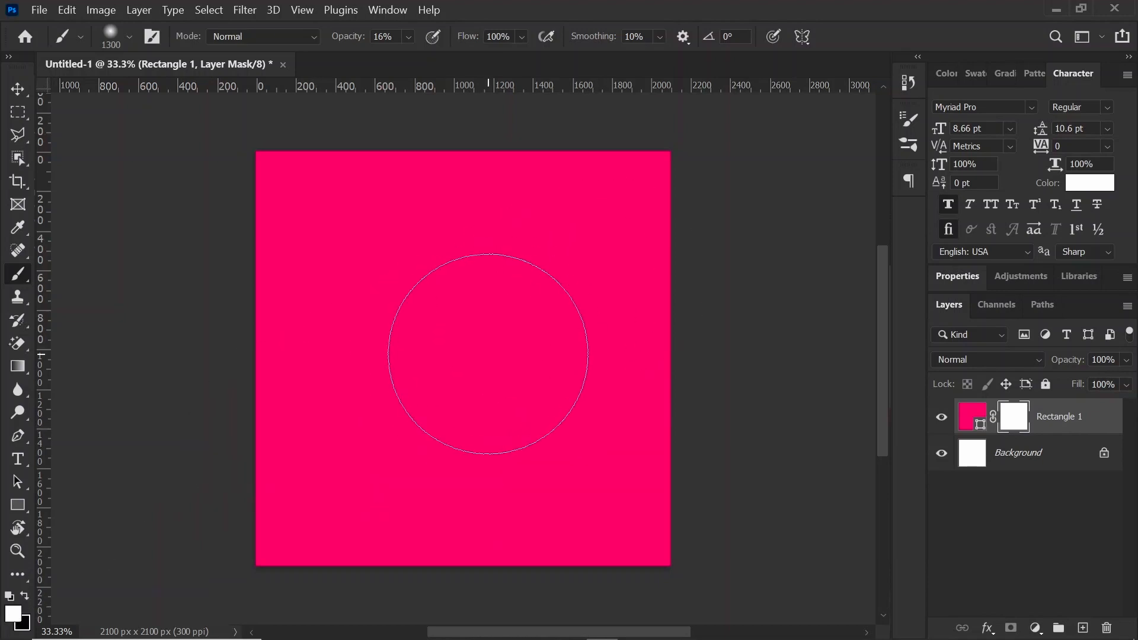
pyautogui.click(25, 595)
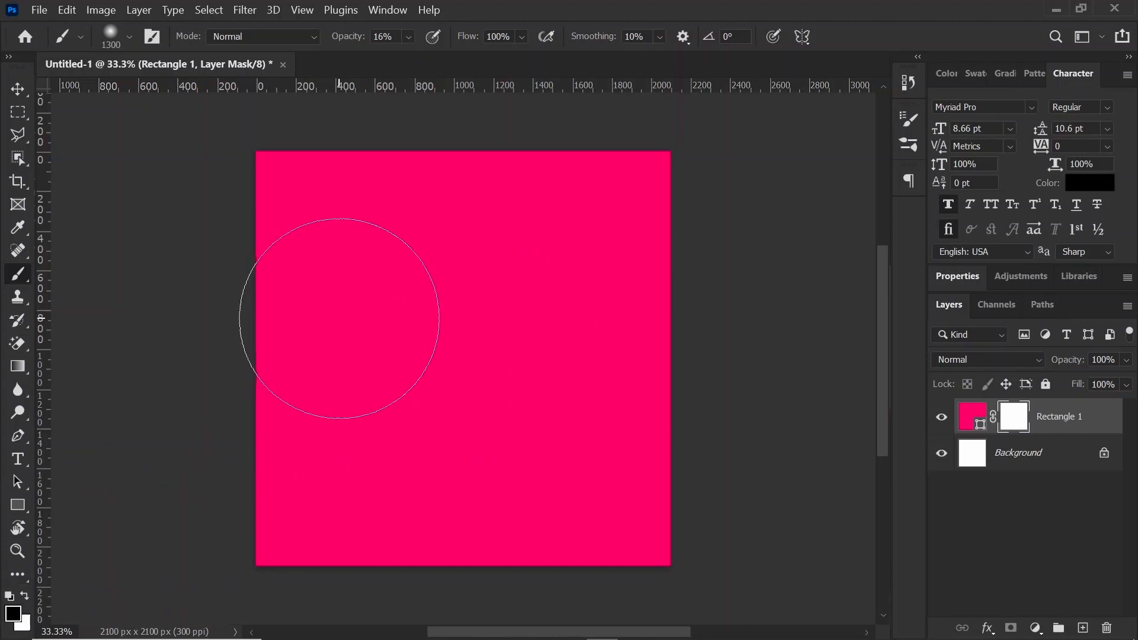
pyautogui.moveTo(517, 361)
pyautogui.mouseDown()
pyautogui.moveTo(540, 338)
pyautogui.moveTo(518, 358)
pyautogui.moveTo(461, 342)
pyautogui.moveTo(465, 365)
pyautogui.moveTo(544, 365)
pyautogui.moveTo(446, 364)
pyautogui.moveTo(419, 374)
pyautogui.moveTo(369, 465)
pyautogui.moveTo(343, 454)
pyautogui.moveTo(315, 462)
pyautogui.mouseUp()
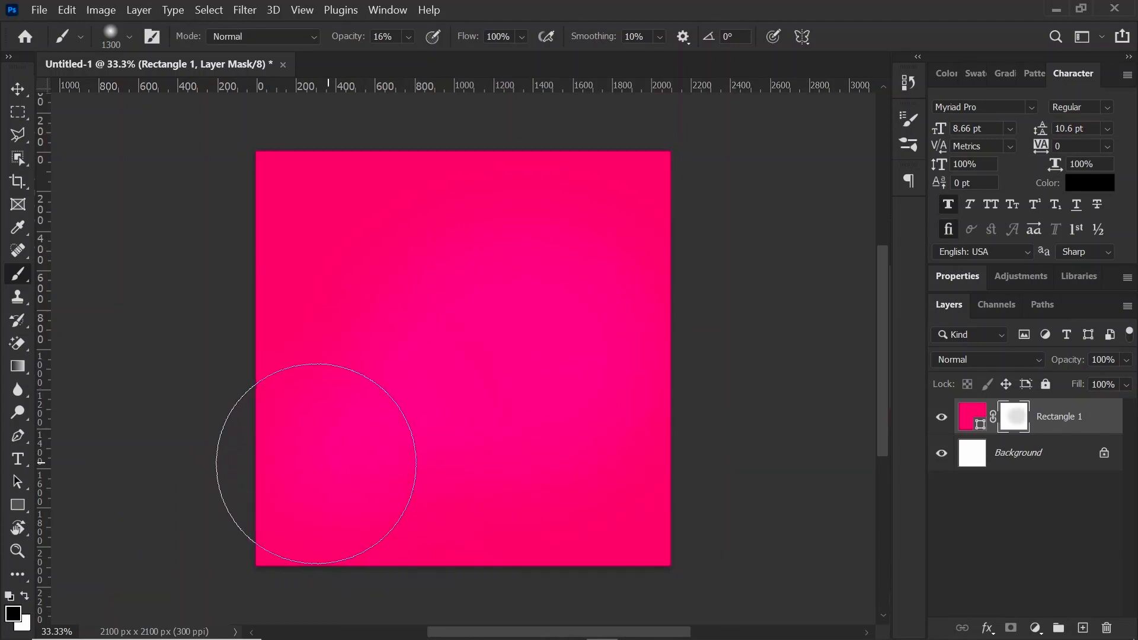
# Step: Paint black patches on the mask at 85% brush opacity in the upper-right corner and across the centre, and lock the rectangle layer
pyautogui.click(409, 36)
pyautogui.moveTo(457, 54); pyautogui.dragTo(472, 52)
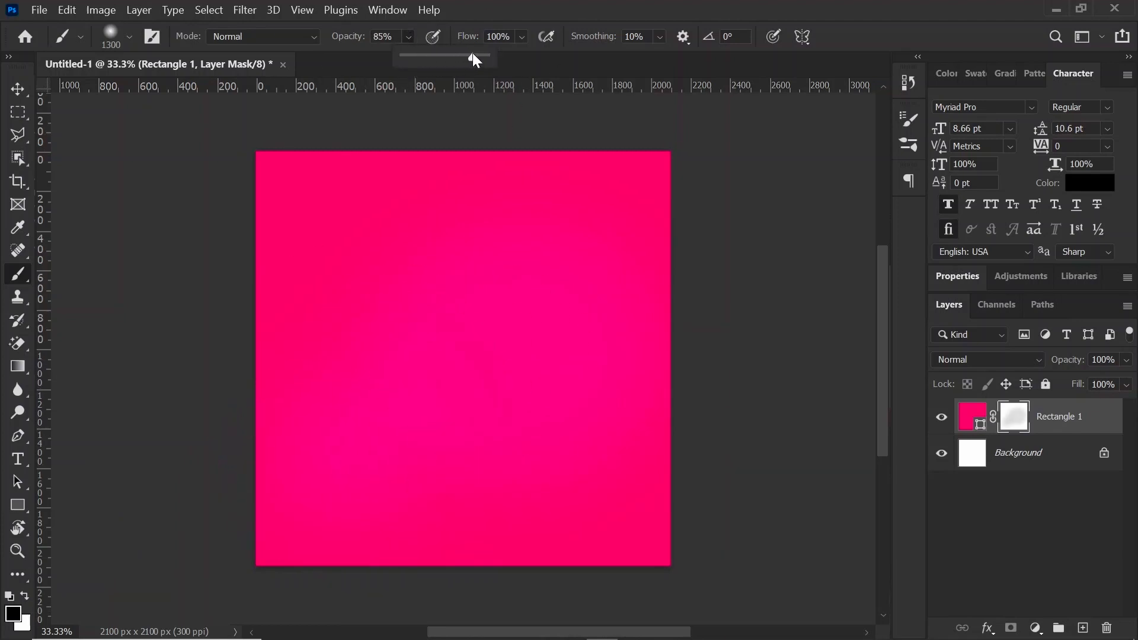
pyautogui.moveTo(646, 194)
pyautogui.mouseDown()
pyautogui.moveTo(622, 194)
pyautogui.moveTo(599, 225)
pyautogui.mouseUp()
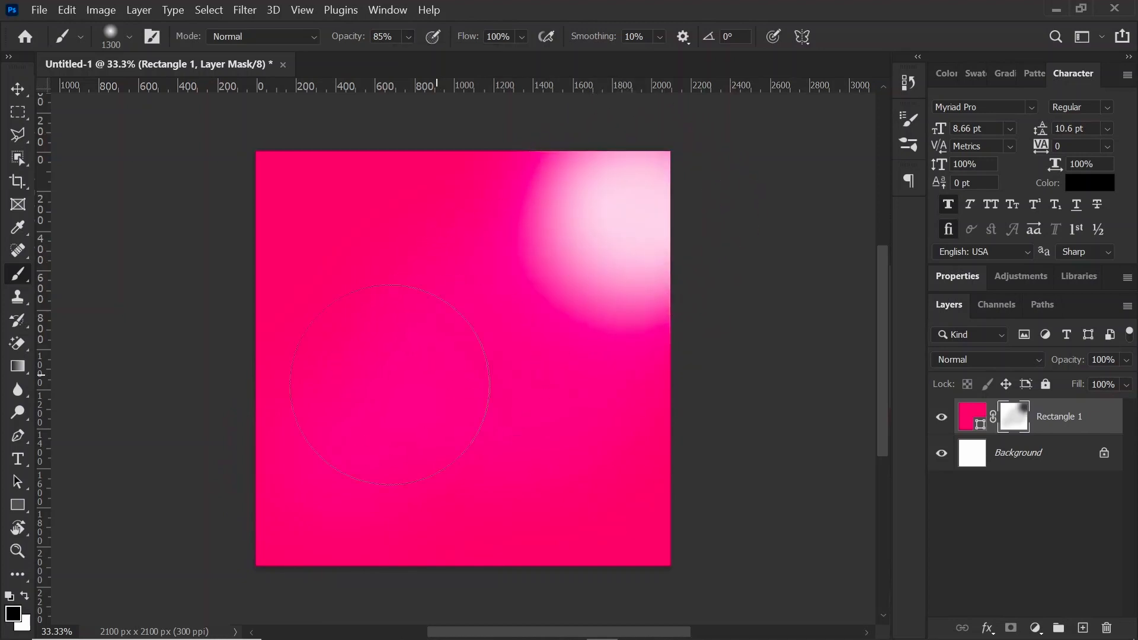
pyautogui.moveTo(344, 358); pyautogui.dragTo(498, 364)
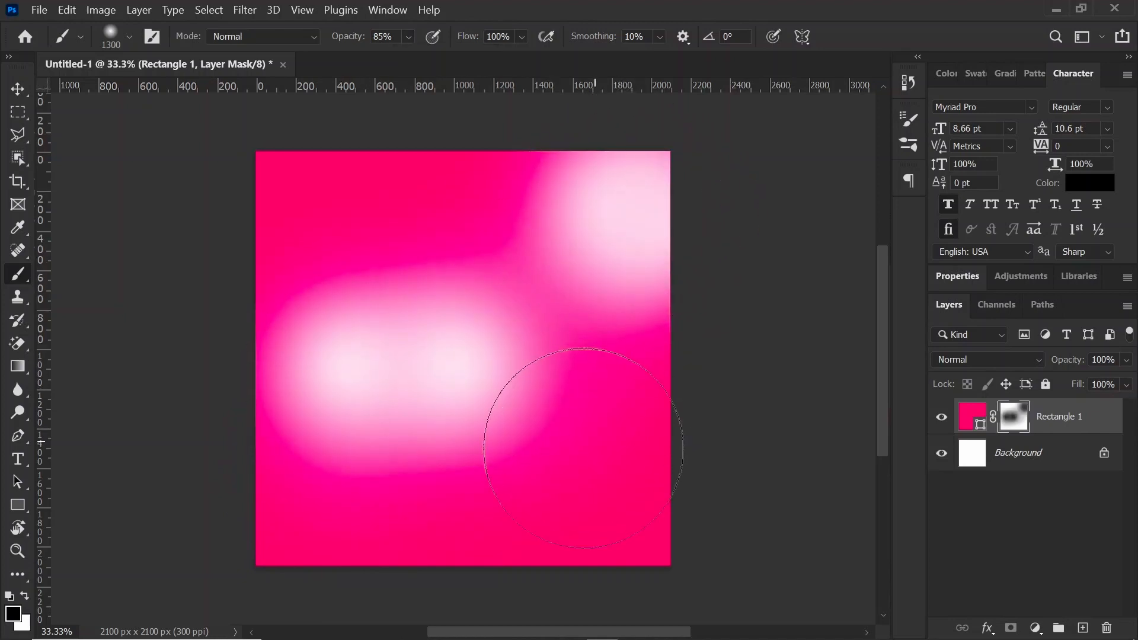
pyautogui.moveTo(584, 448)
pyautogui.mouseDown()
pyautogui.moveTo(386, 310)
pyautogui.moveTo(462, 313)
pyautogui.moveTo(534, 428)
pyautogui.moveTo(482, 419)
pyautogui.mouseUp()
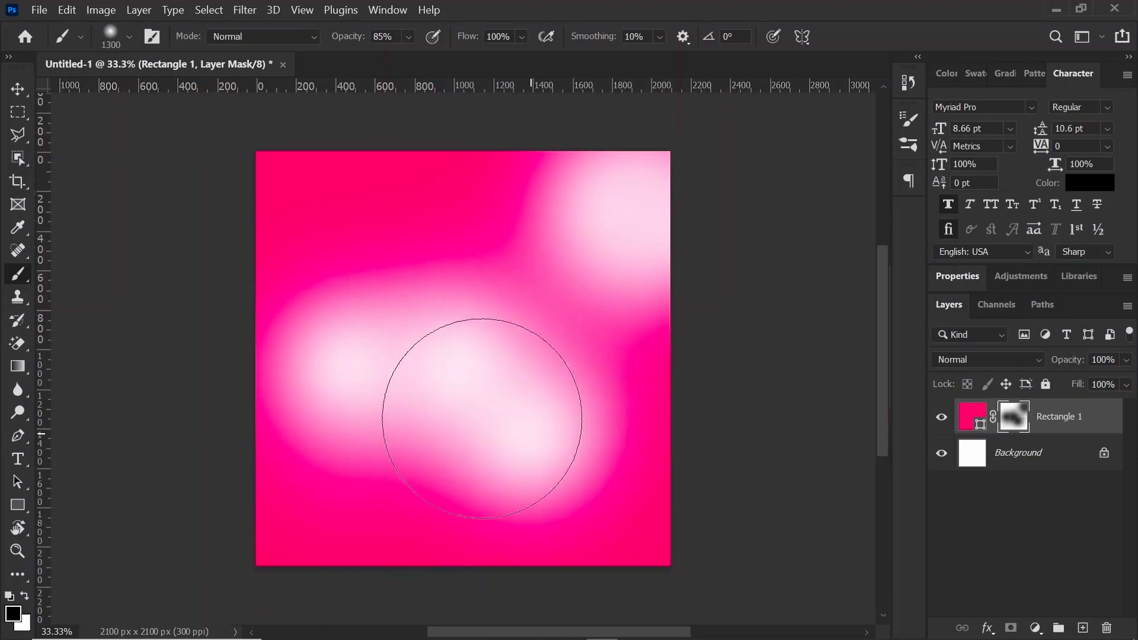
pyautogui.click(18, 90)
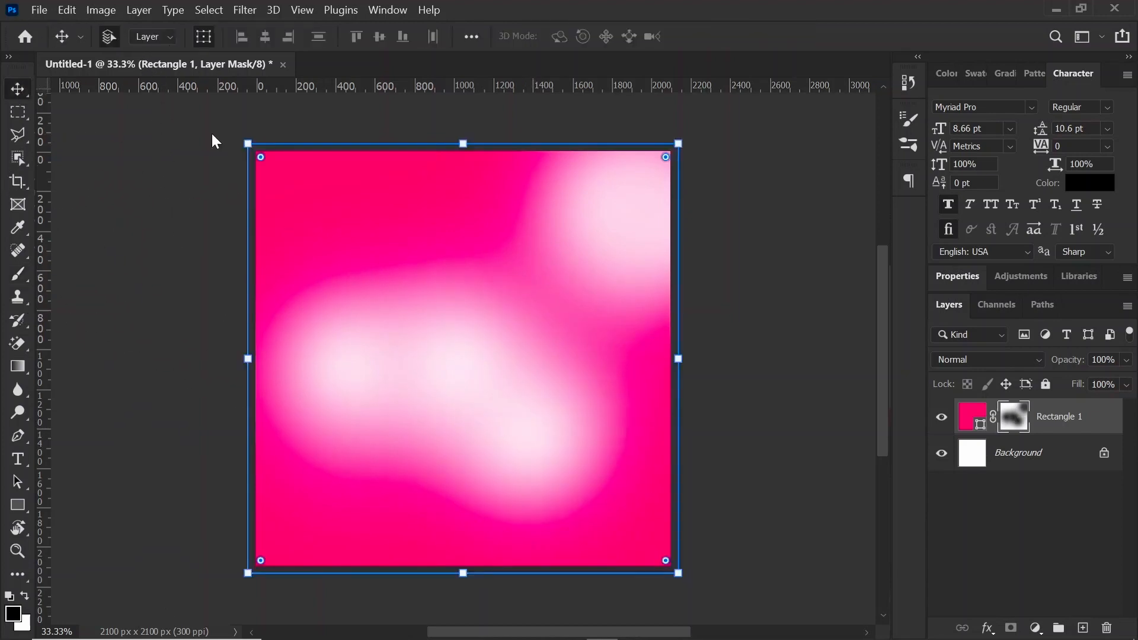
pyautogui.click(1046, 384)
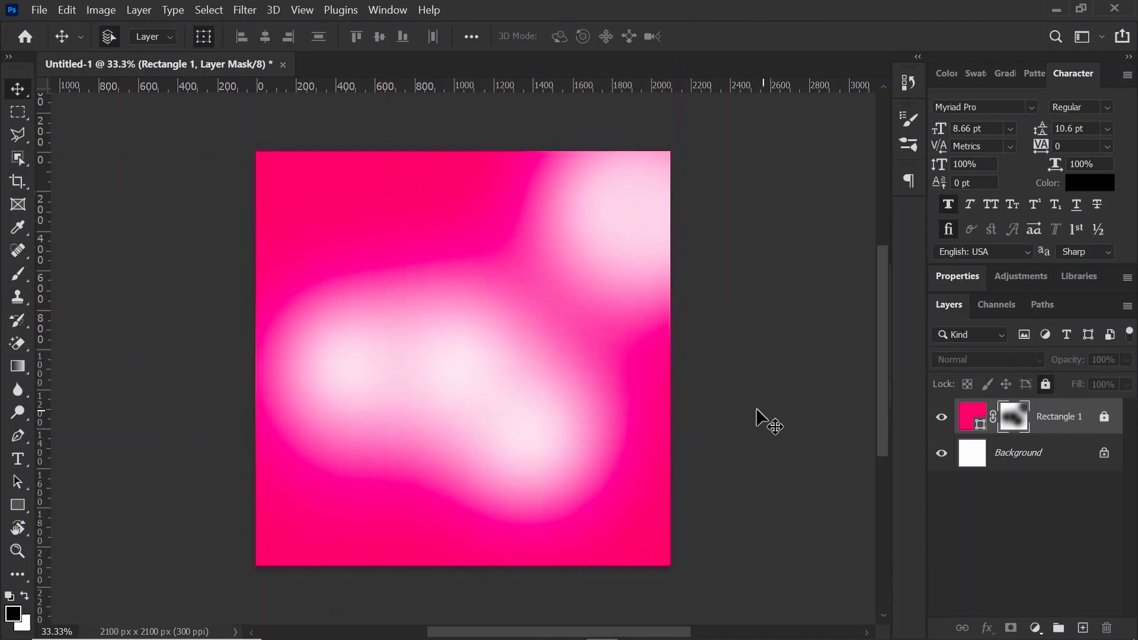
# Step: Place the fl flower image from File Explorer in the canvas's upper-left corner, rotated about 79.5°
pyautogui.click(477, 550)
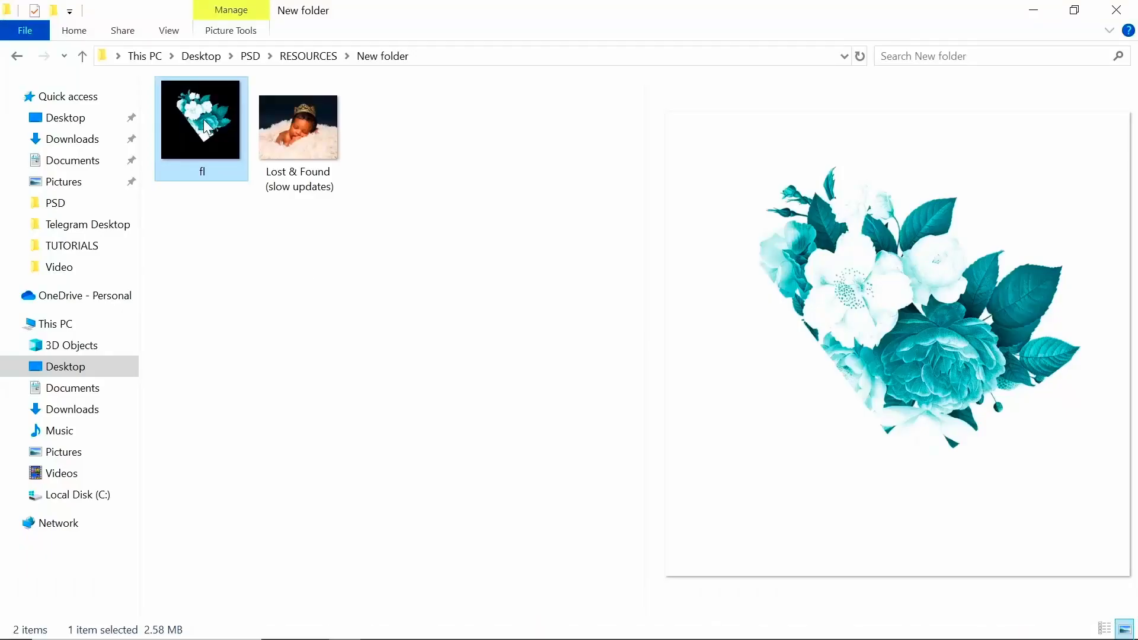
pyautogui.moveTo(342, 268); pyautogui.dragTo(359, 237)
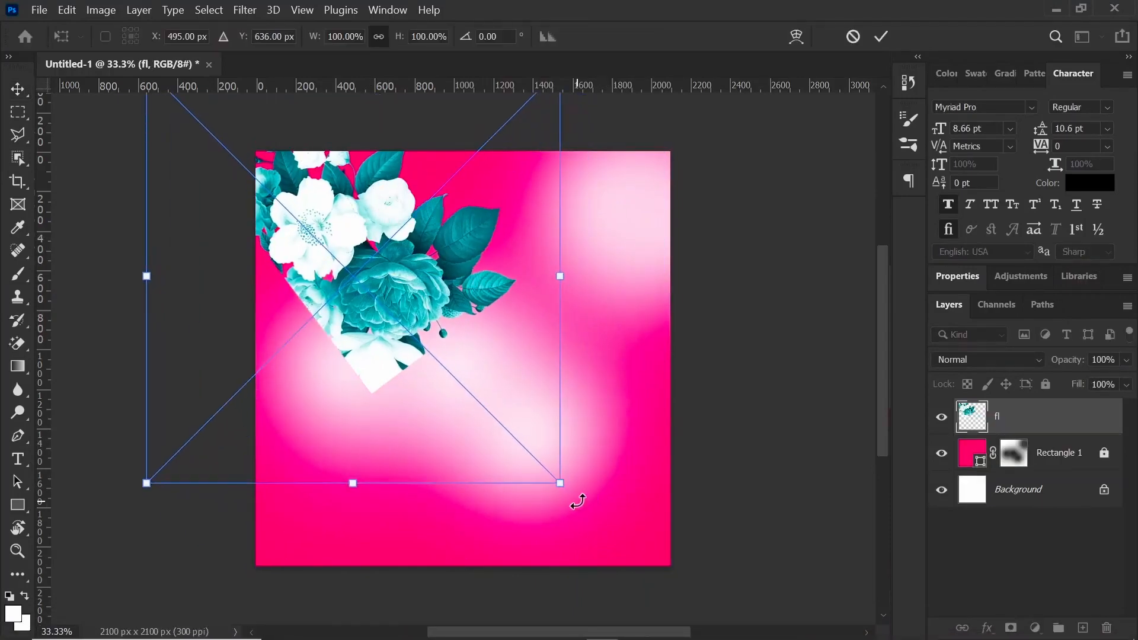
pyautogui.moveTo(578, 501); pyautogui.dragTo(290, 426)
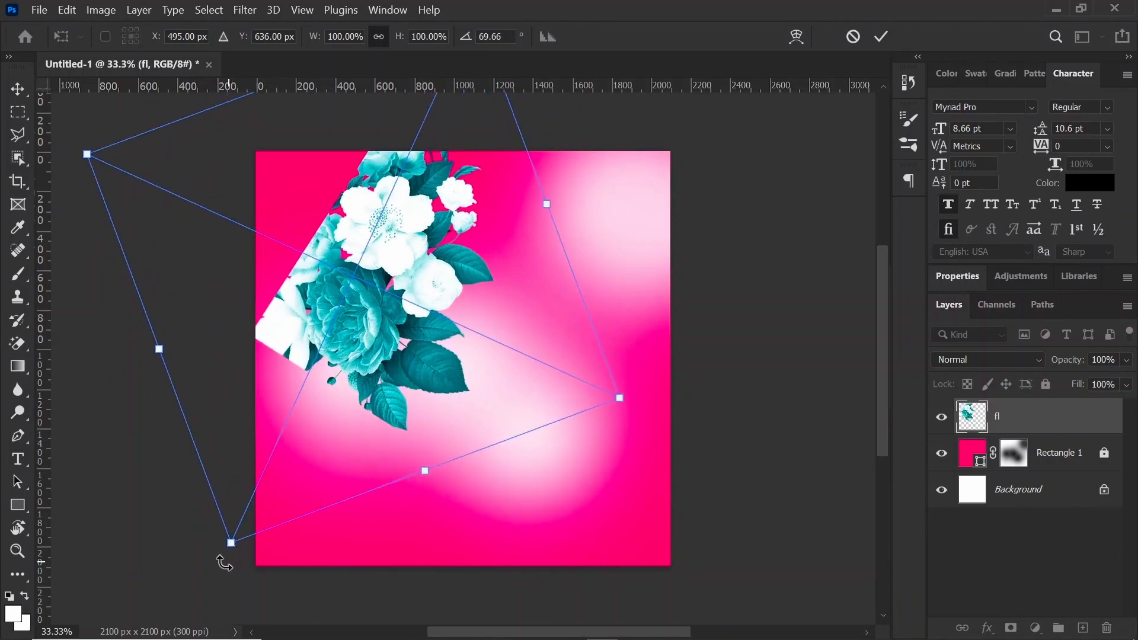
pyautogui.moveTo(224, 563); pyautogui.dragTo(174, 532)
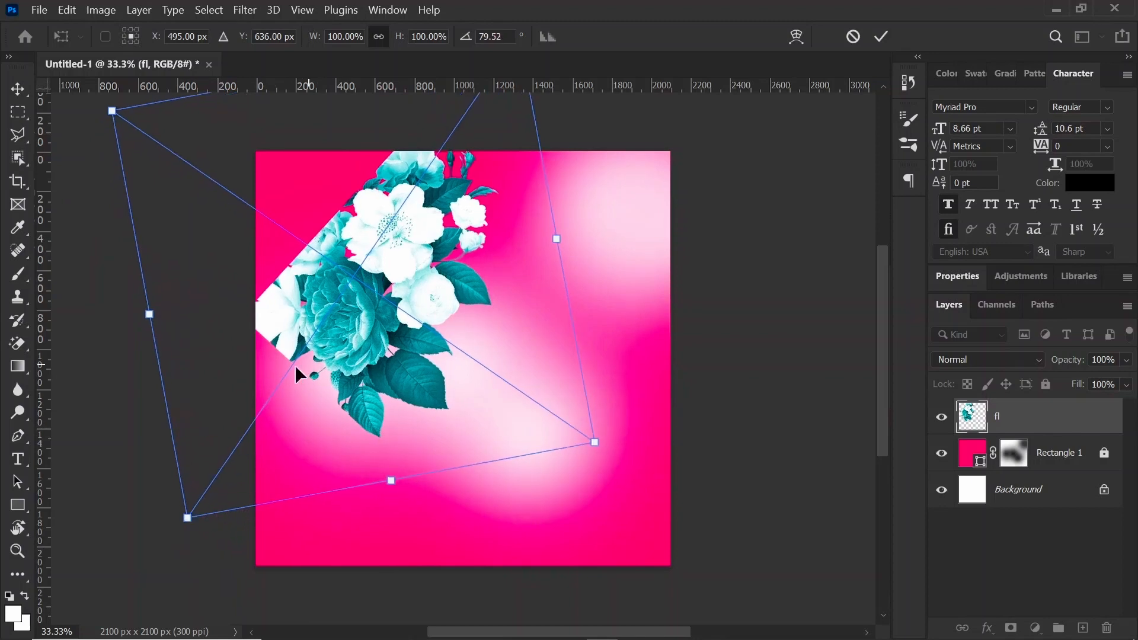
pyautogui.moveTo(361, 309); pyautogui.dragTo(298, 208)
pyautogui.press('Return')
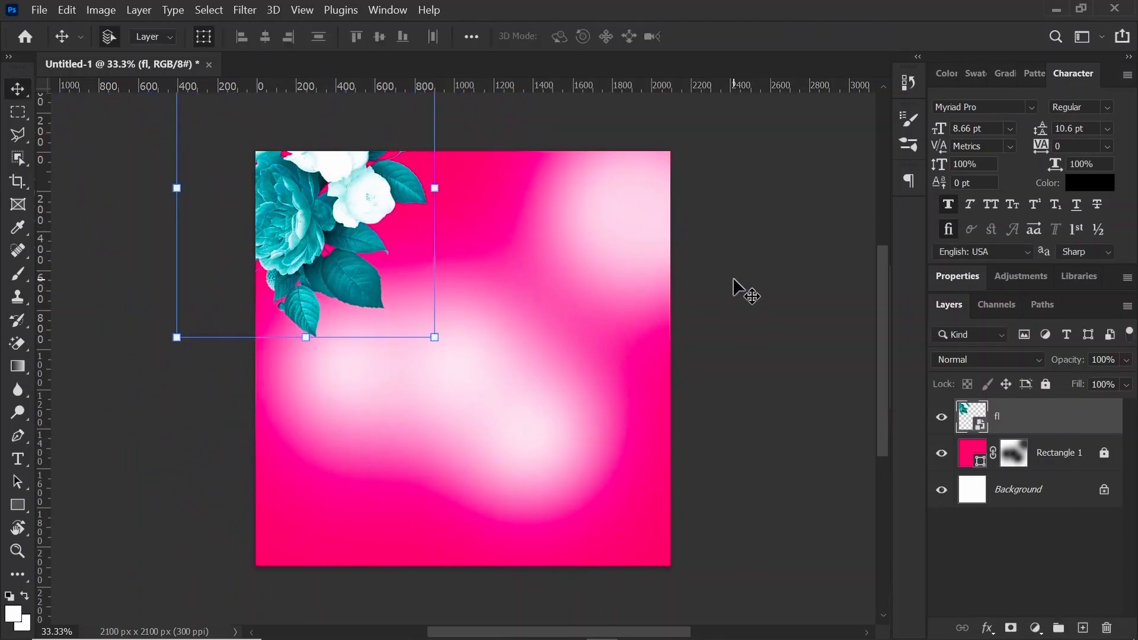
pyautogui.click(749, 290)
# Step: Recolour the flower layer with a Hue/Saturation adjustment, using hue +145 and saturation +100
pyautogui.click(318, 202)
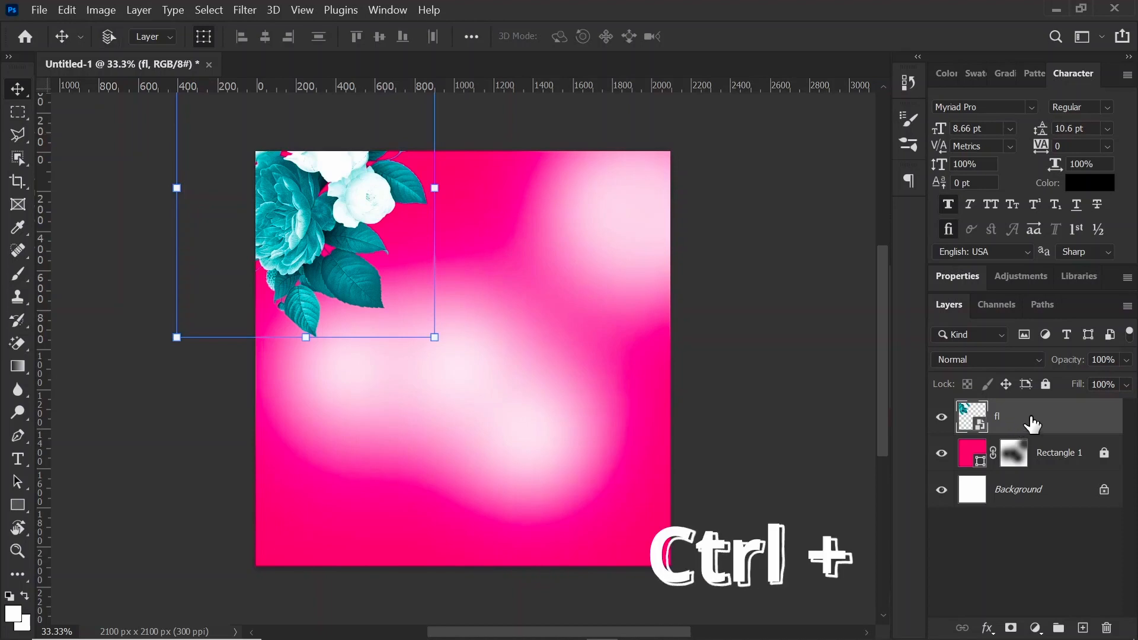
pyautogui.hotkey('ctrl', 'u')
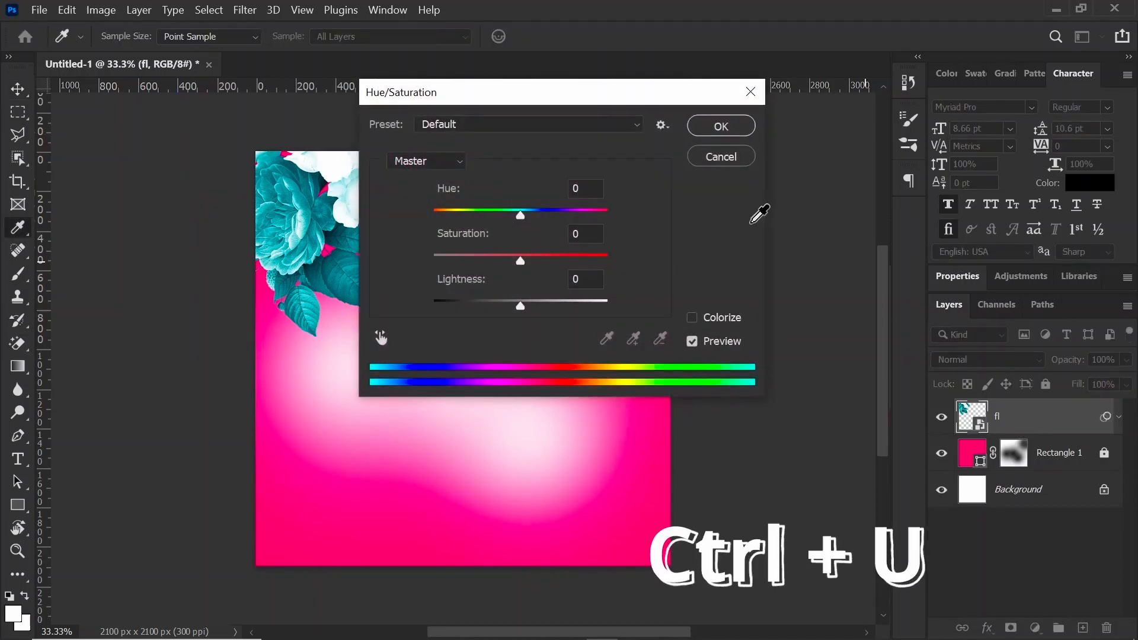
pyautogui.moveTo(567, 92); pyautogui.dragTo(902, 93)
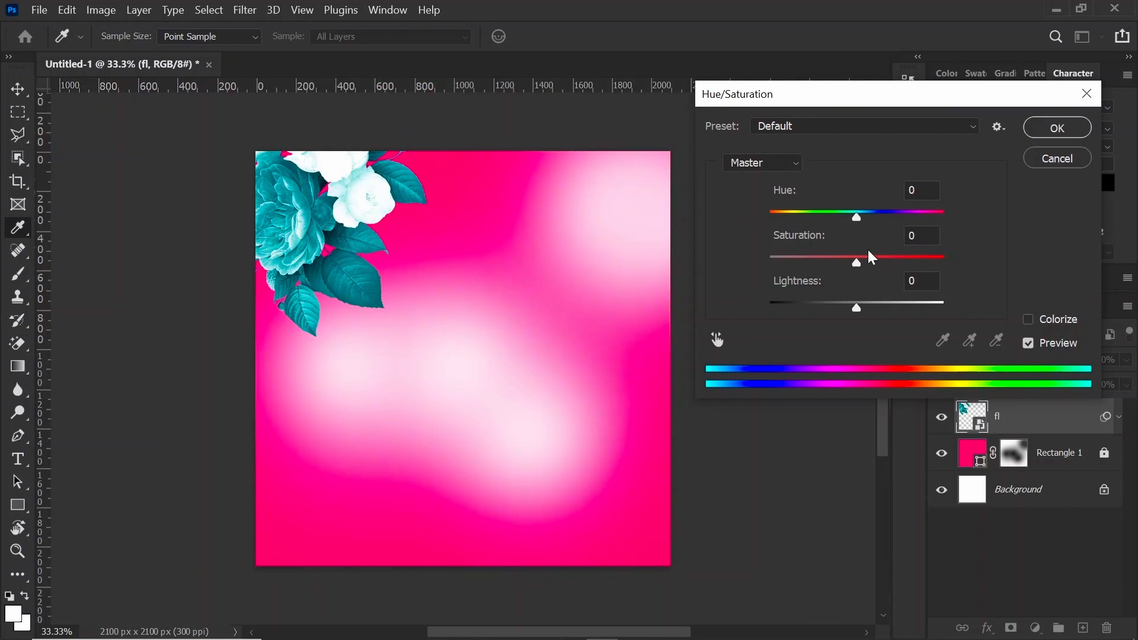
pyautogui.moveTo(858, 261); pyautogui.dragTo(977, 246)
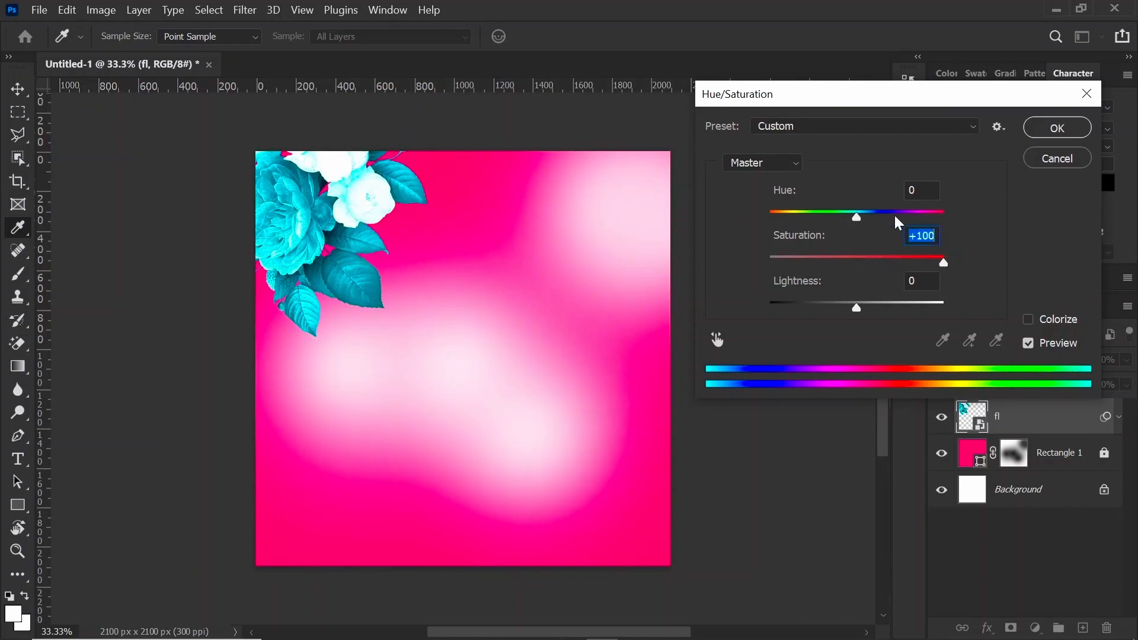
pyautogui.moveTo(854, 216); pyautogui.dragTo(766, 219)
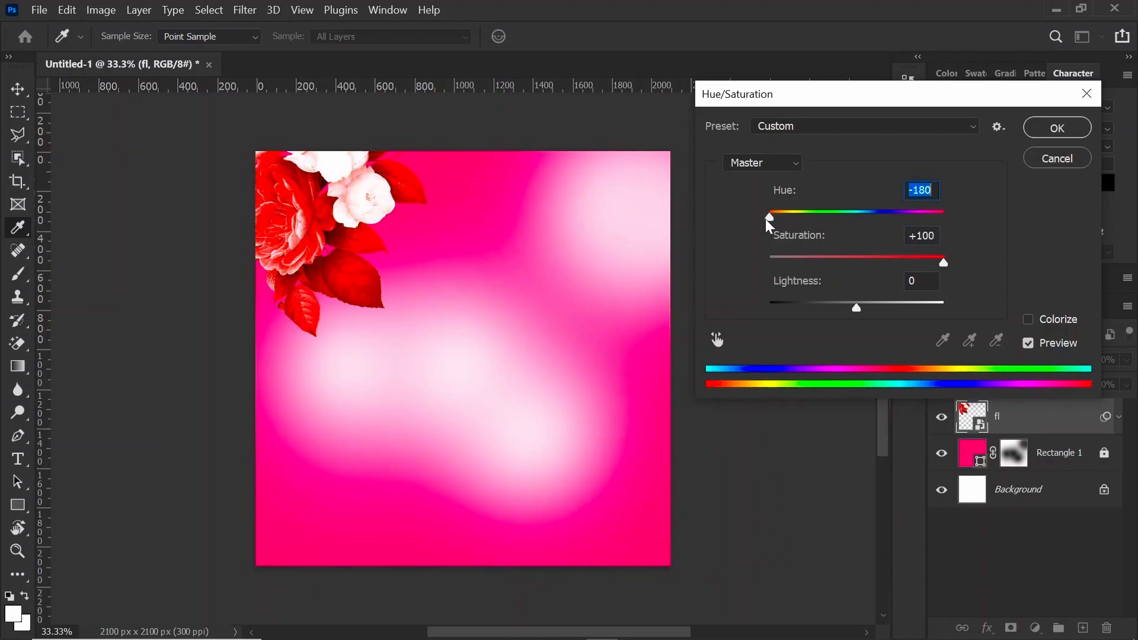
pyautogui.moveTo(771, 216); pyautogui.dragTo(932, 216)
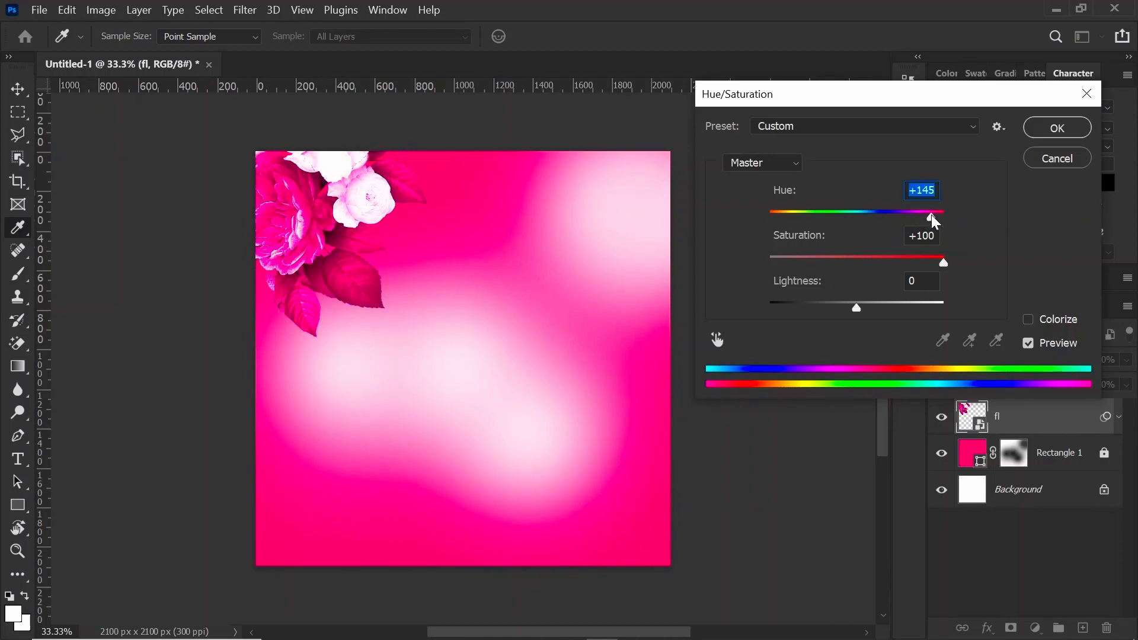
pyautogui.click(1058, 128)
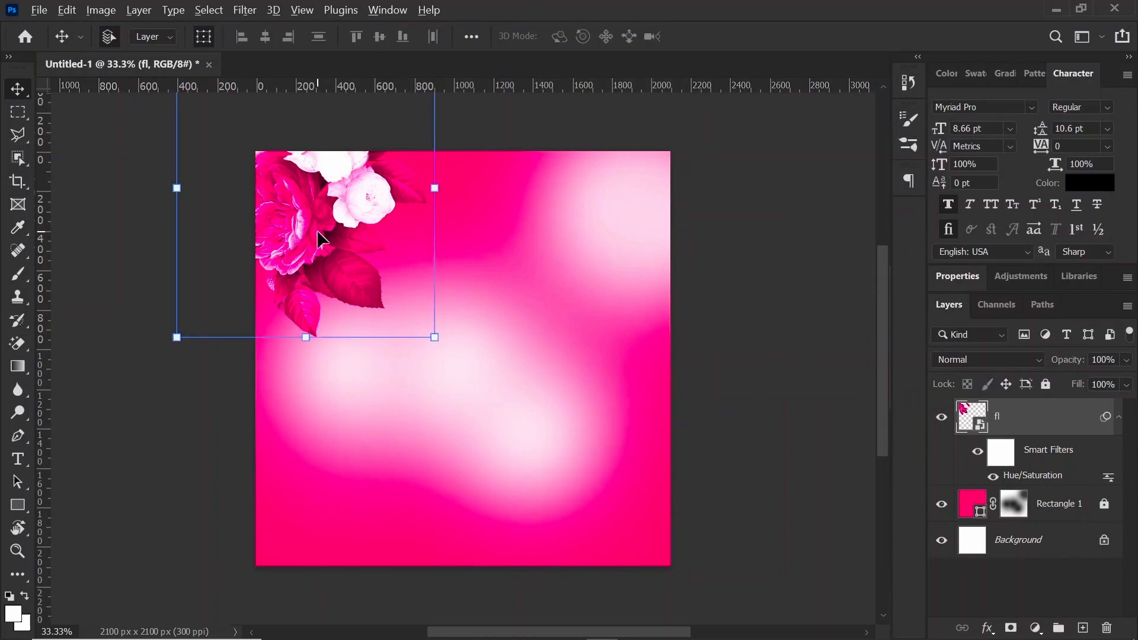
# Step: Duplicate the fl flower layer, move the copy to the lower middle of the canvas and scale it to about 49%
pyautogui.hotkey('ctrl', 'j')
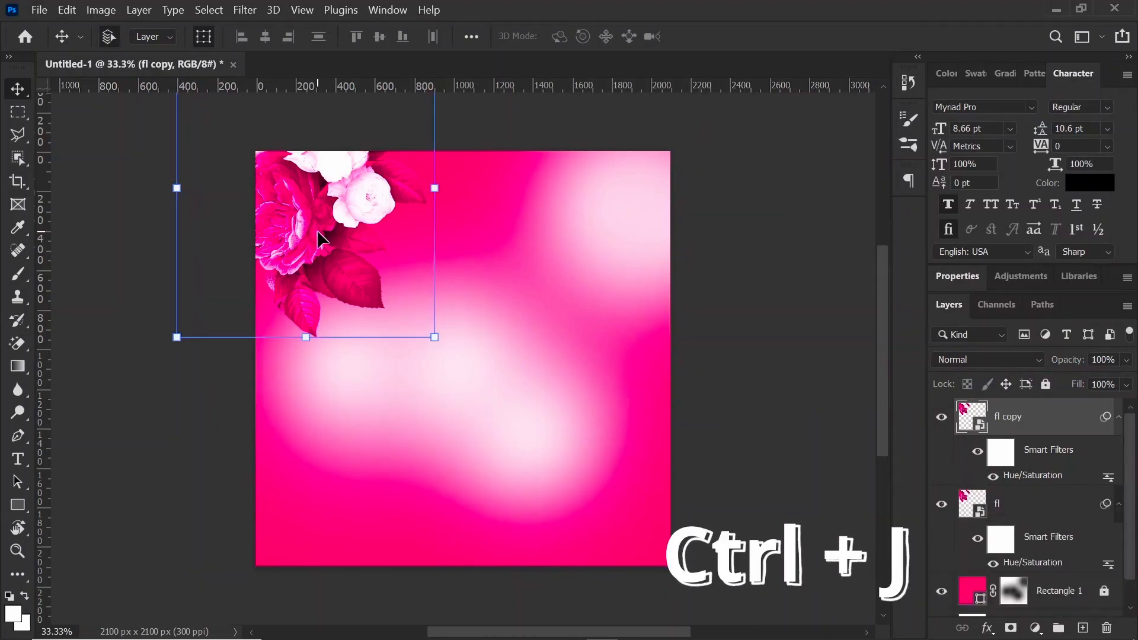
pyautogui.moveTo(304, 216); pyautogui.dragTo(521, 408)
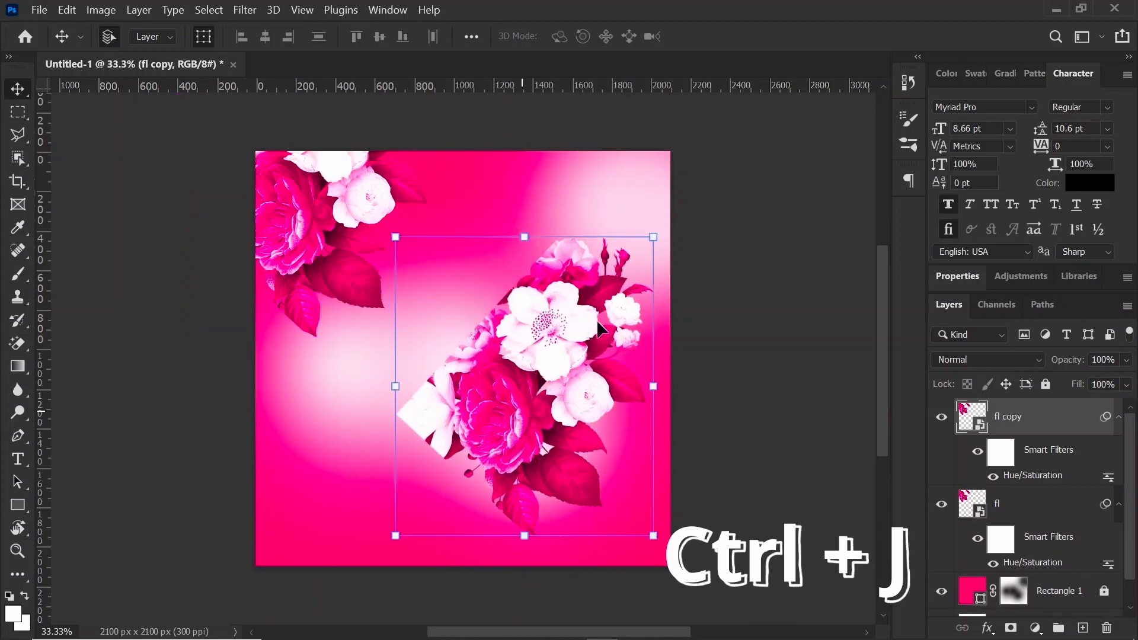
pyautogui.click(655, 236)
pyautogui.click(641, 282)
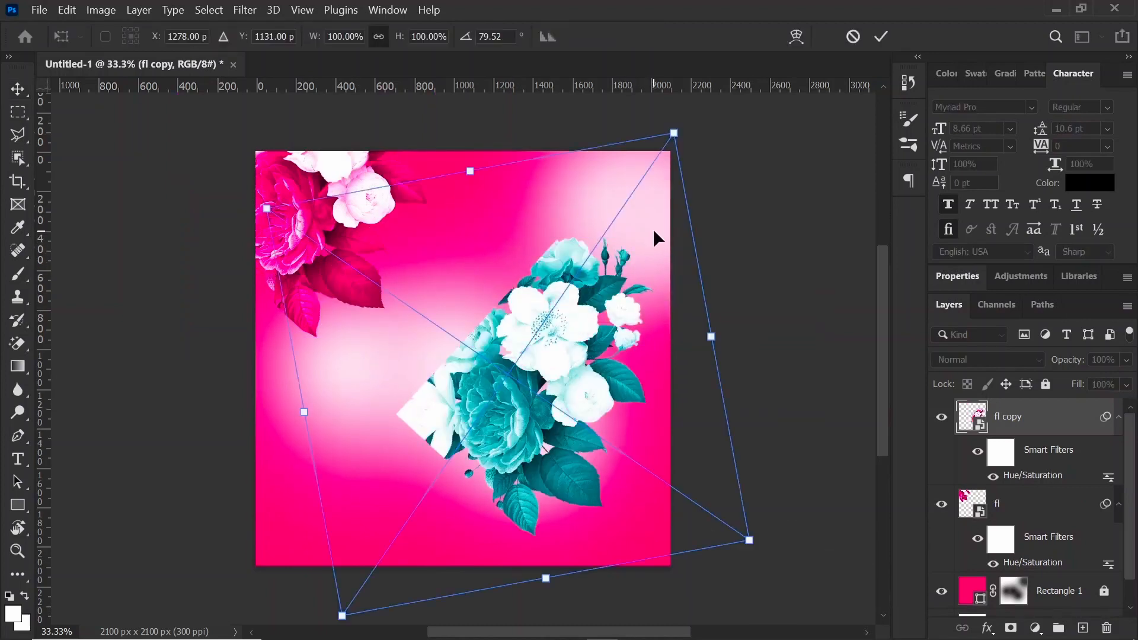
pyautogui.moveTo(675, 134); pyautogui.dragTo(505, 381)
pyautogui.press('Return')
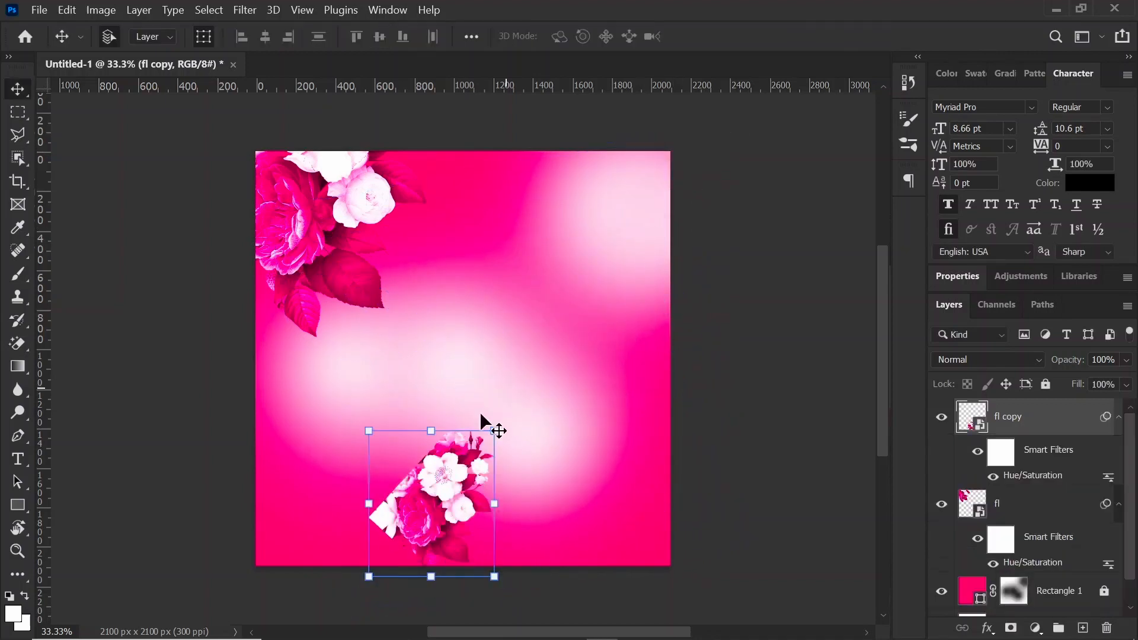
# Step: Flip the small flower copy horizontally and rotate it to suit the canvas's lower-right corner
pyautogui.click(492, 429)
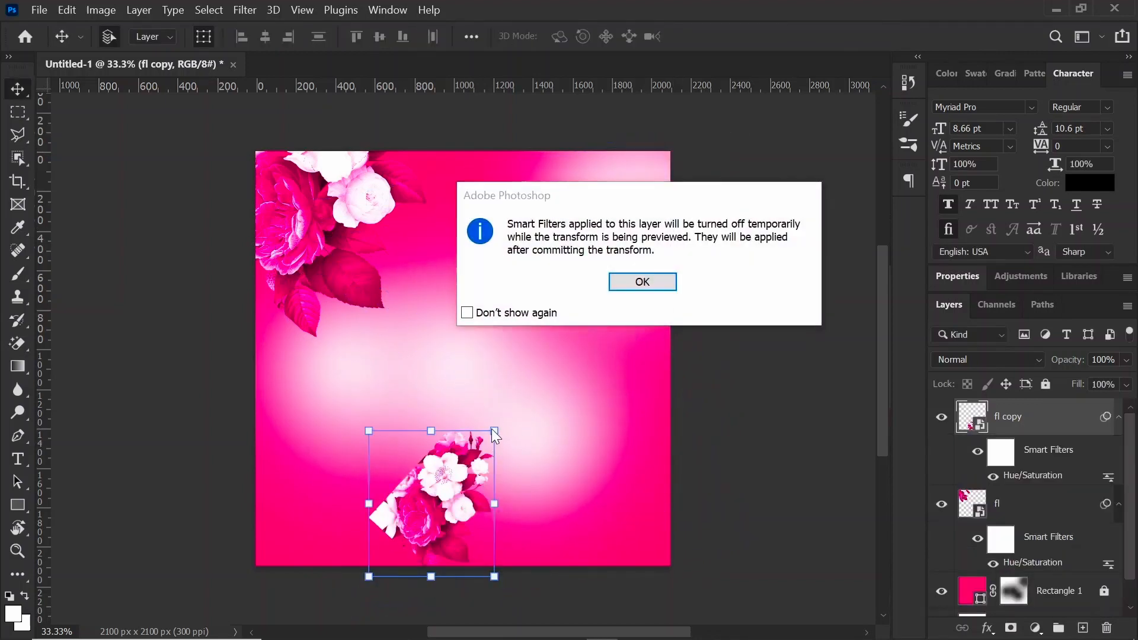
pyautogui.press('Return')
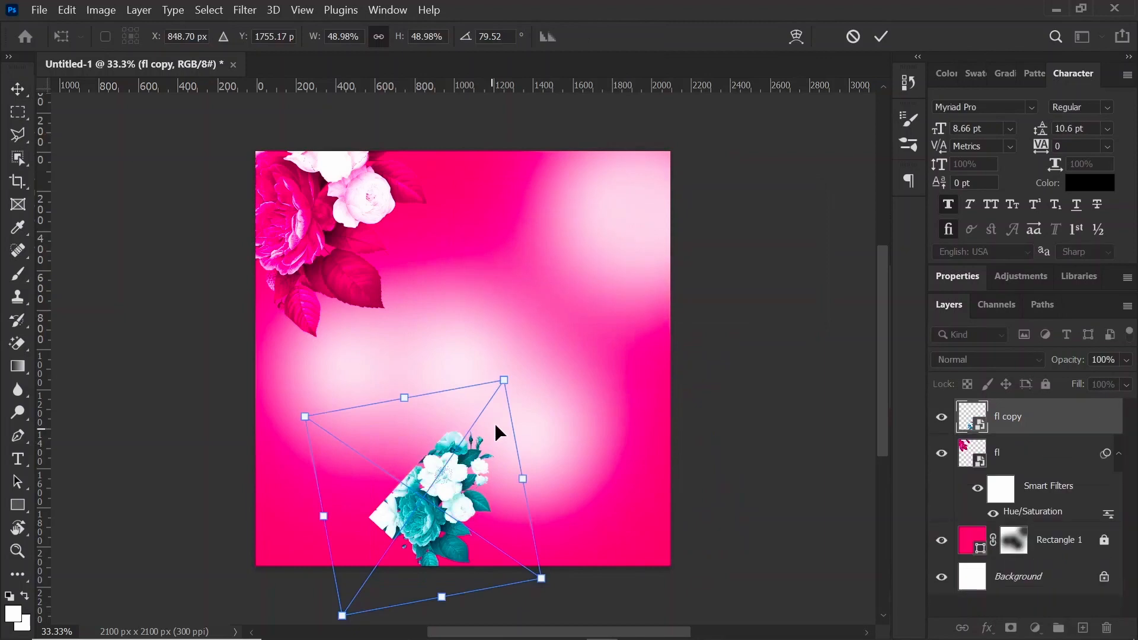
pyautogui.rightClick(454, 443)
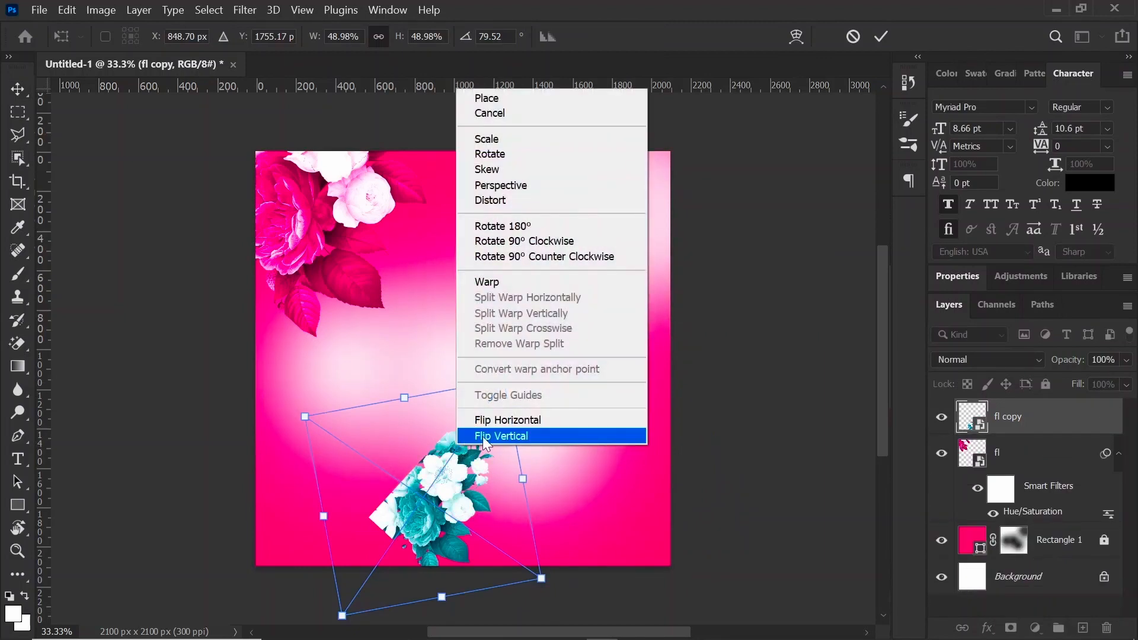
pyautogui.click(512, 427)
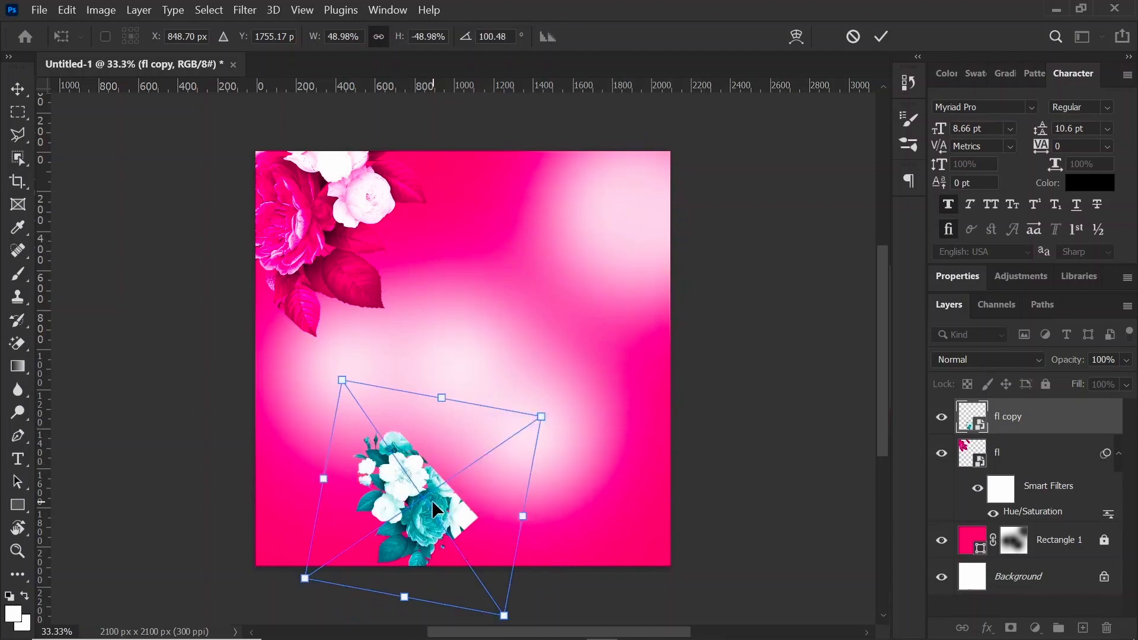
pyautogui.moveTo(569, 392); pyautogui.dragTo(583, 616)
pyautogui.press('Return')
# Step: Place the flower copy in the canvas's lower-right corner, and shift the upper-left flowers slightly further off the left edge
pyautogui.moveTo(415, 487); pyautogui.dragTo(640, 533)
pyautogui.click(736, 330)
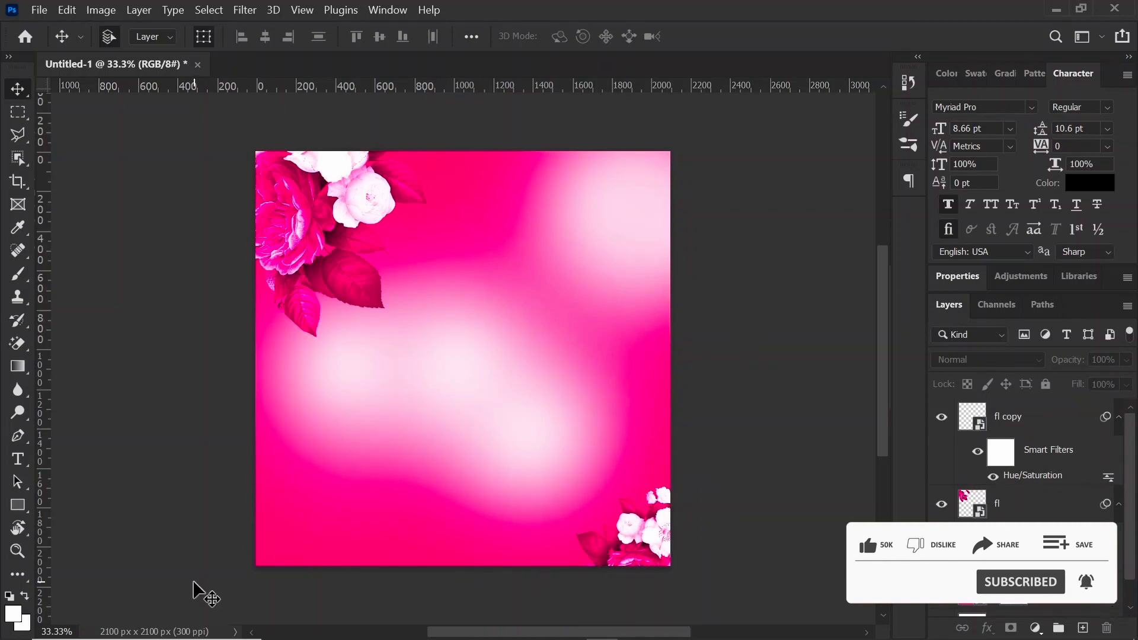
pyautogui.click(331, 227)
pyautogui.moveTo(331, 227); pyautogui.dragTo(313, 226)
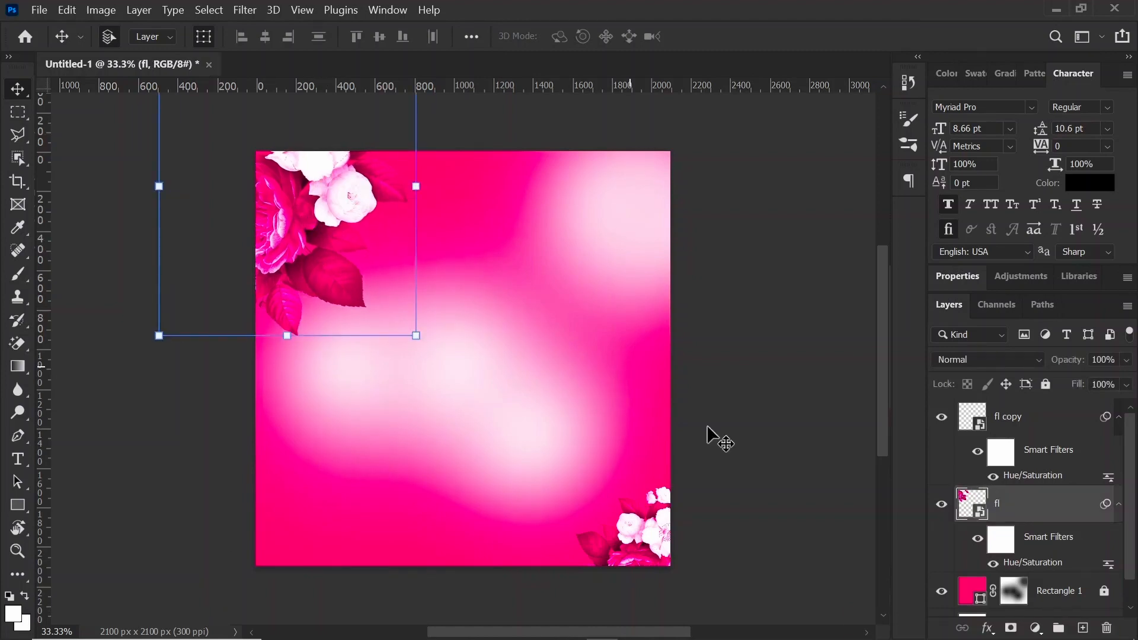
pyautogui.click(784, 473)
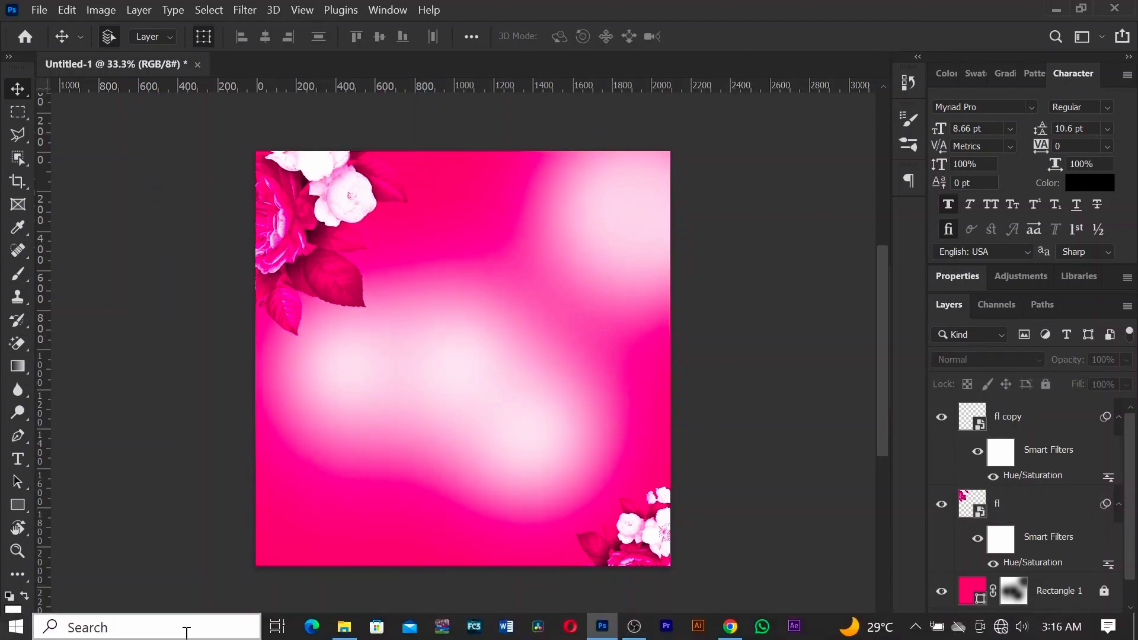
# Step: Place the Lost & Found (slow updates) photo from File Explorer, scaled to about 1780 px wide and centred in the canvas's upper part
pyautogui.click(332, 627)
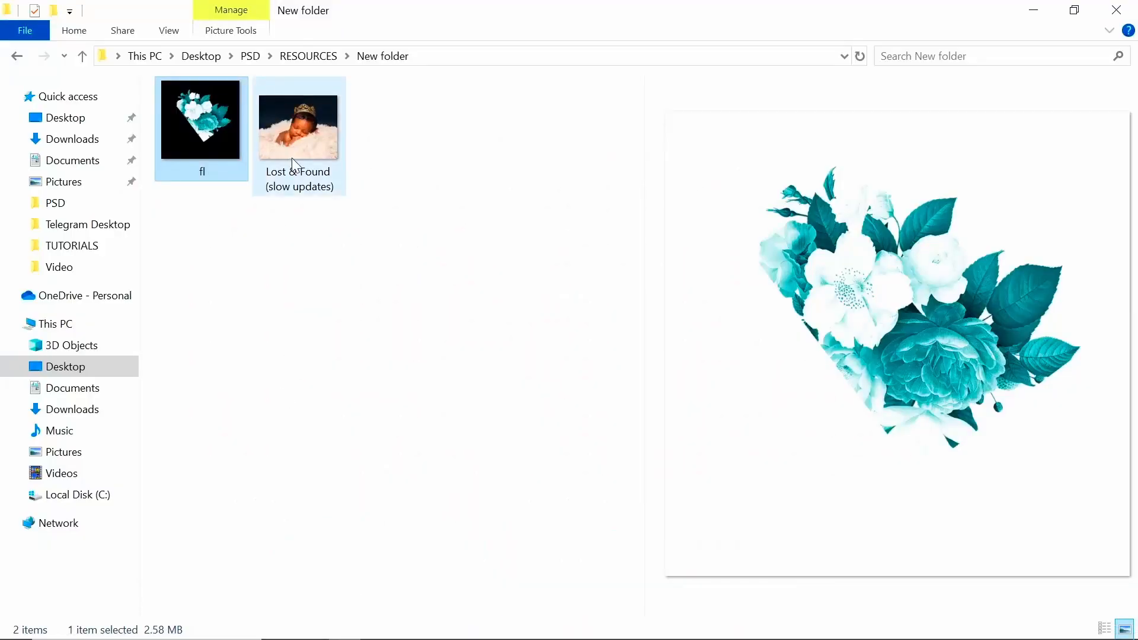
pyautogui.click(304, 137)
pyautogui.moveTo(305, 146); pyautogui.dragTo(479, 331)
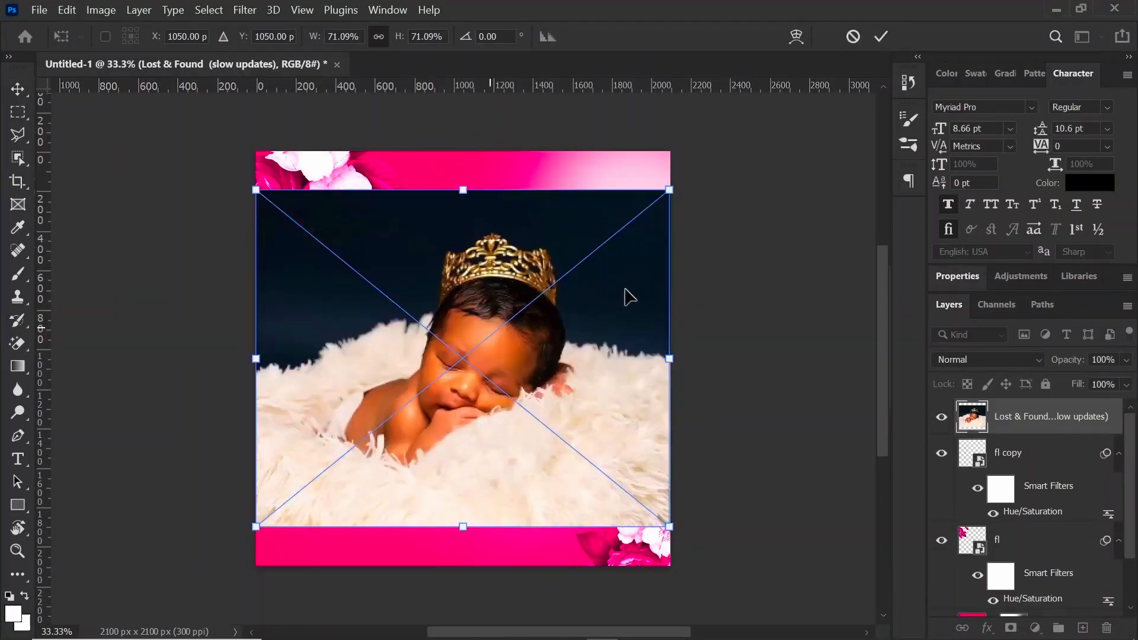
pyautogui.moveTo(670, 190); pyautogui.dragTo(607, 240)
pyautogui.press('Return')
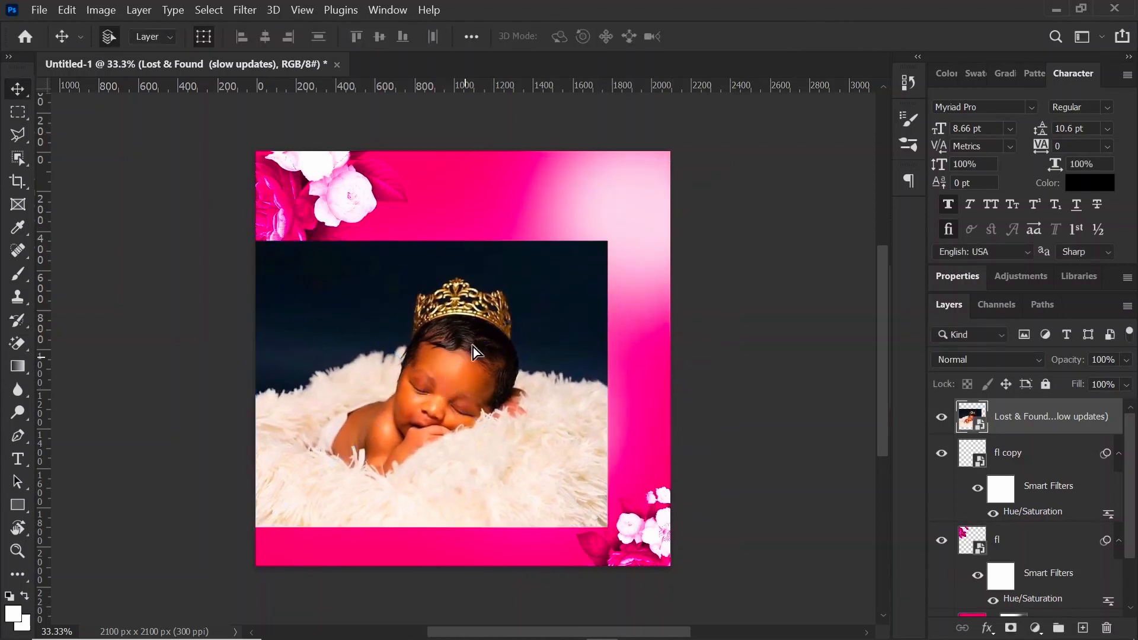
pyautogui.moveTo(473, 347); pyautogui.dragTo(480, 310)
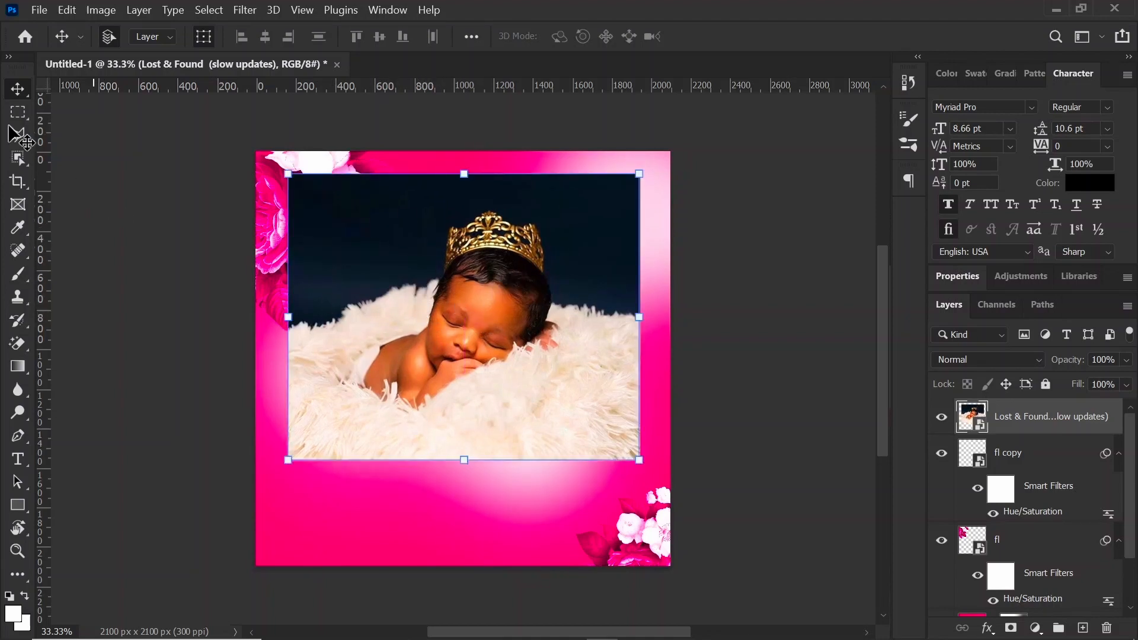
# Step: Select the photo's subject with the Object Selection tool's Select Subject, and switch to the Quick Selection tool
pyautogui.click(16, 157)
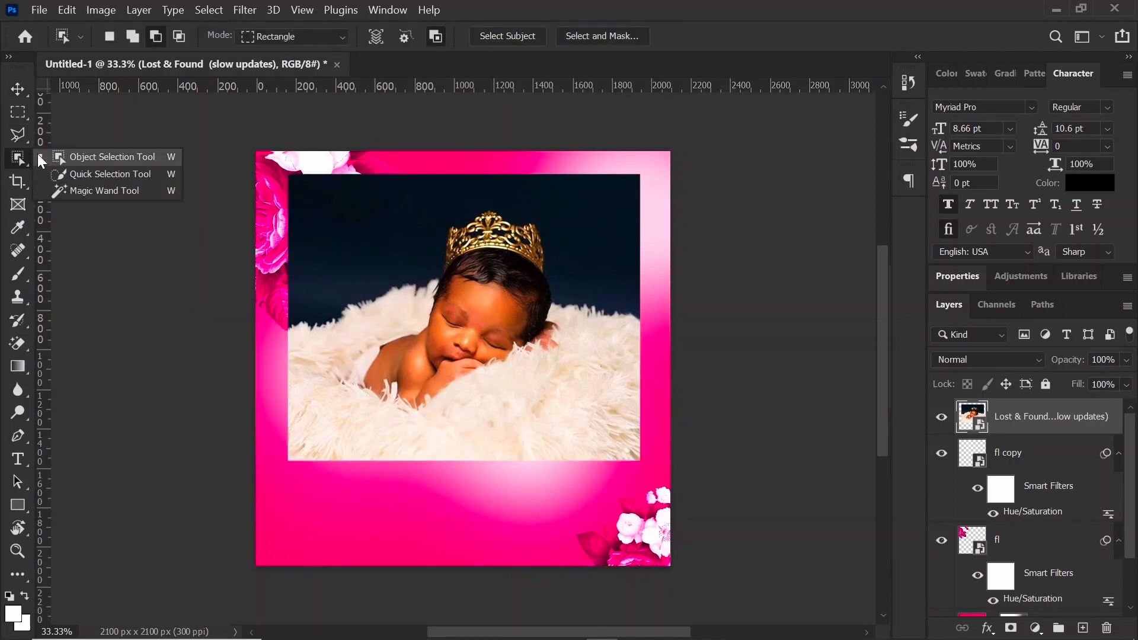
pyautogui.click(90, 158)
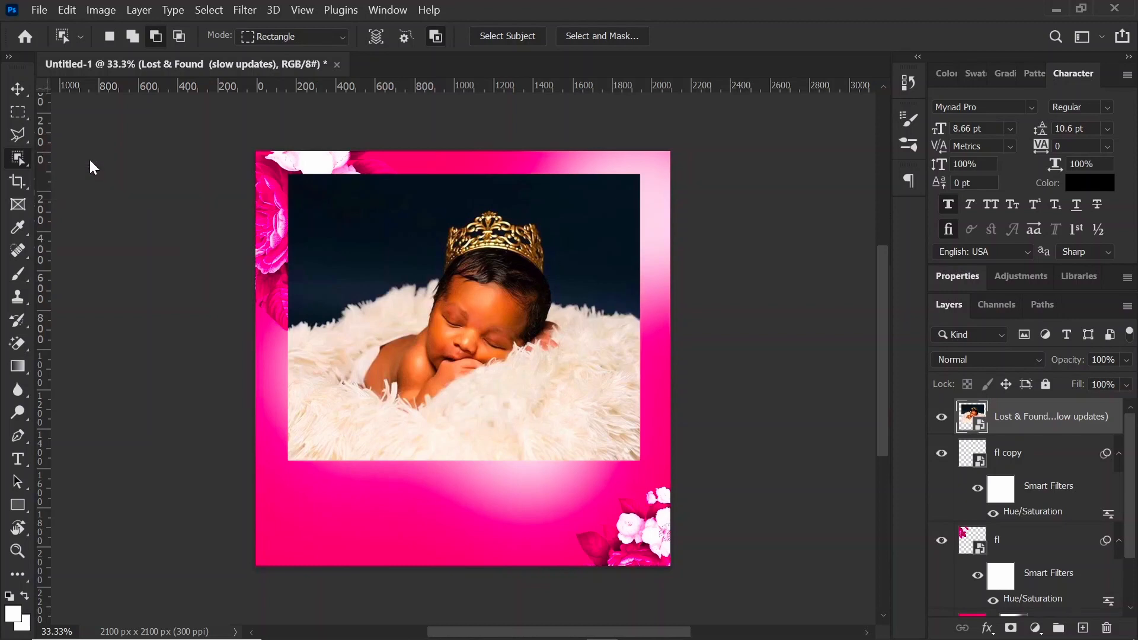
pyautogui.click(511, 35)
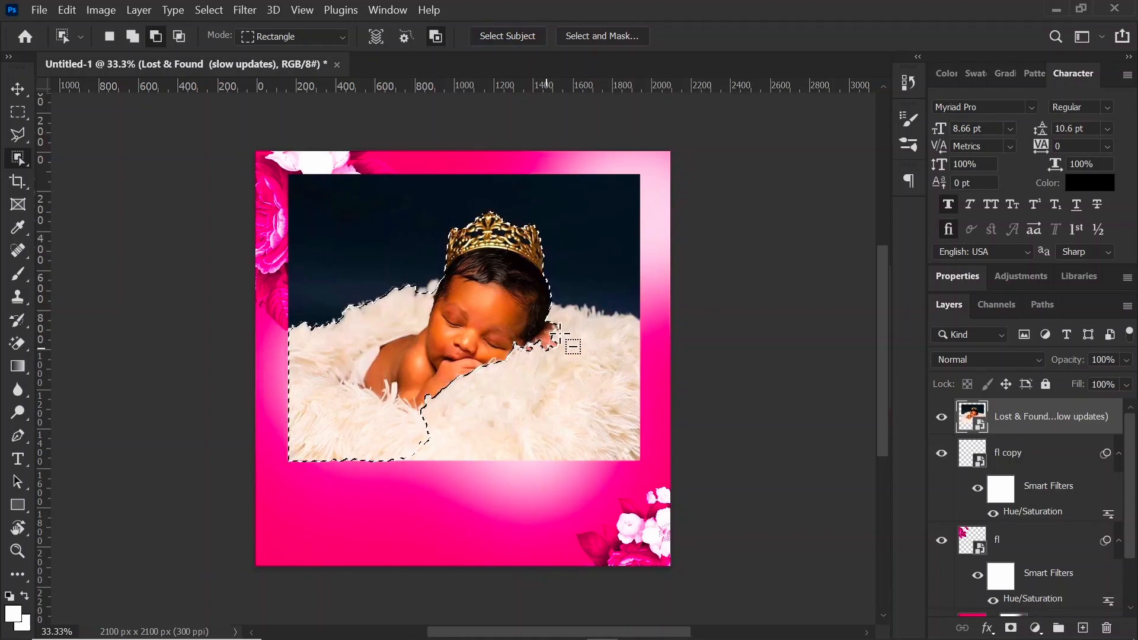
pyautogui.hotkey('ctrl', '+')
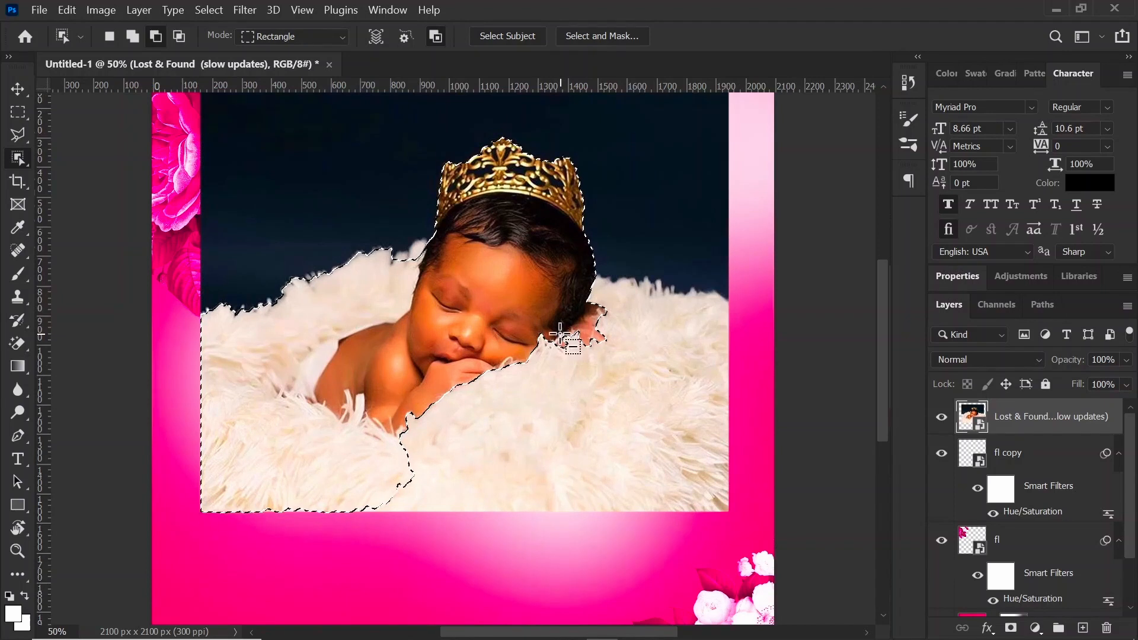
pyautogui.scroll(1, 560, 333)
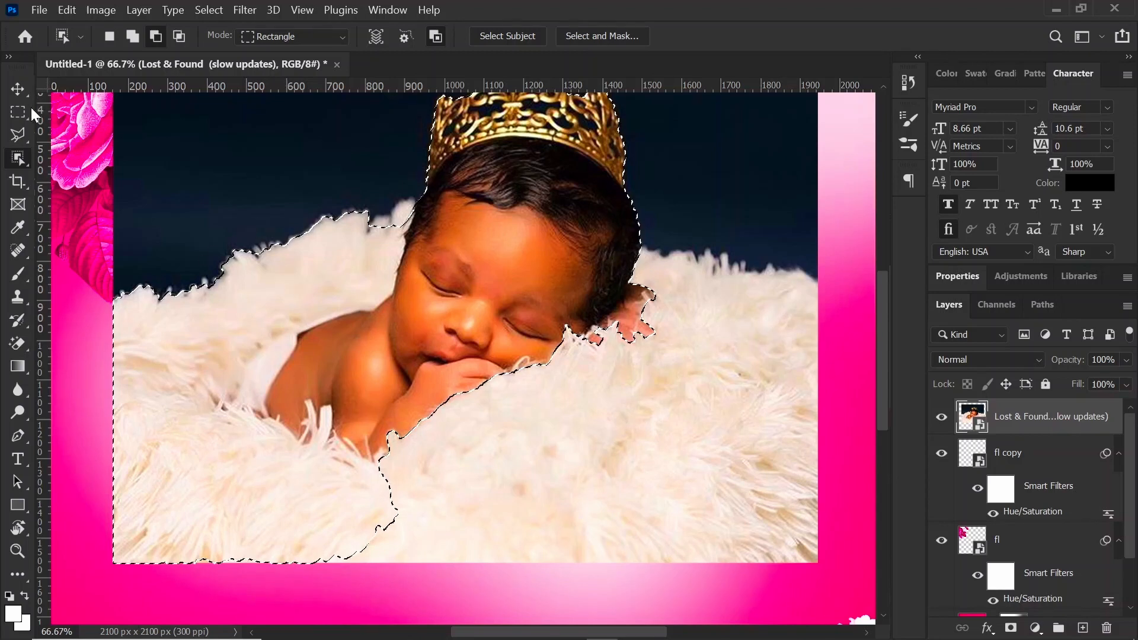
pyautogui.rightClick(17, 156)
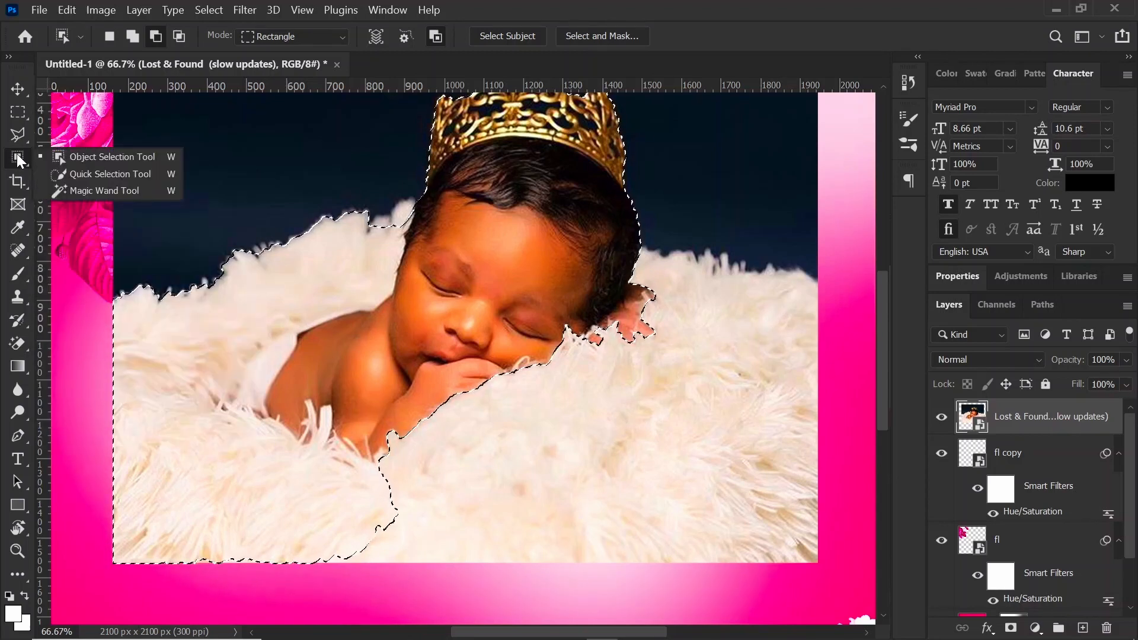
pyautogui.click(109, 174)
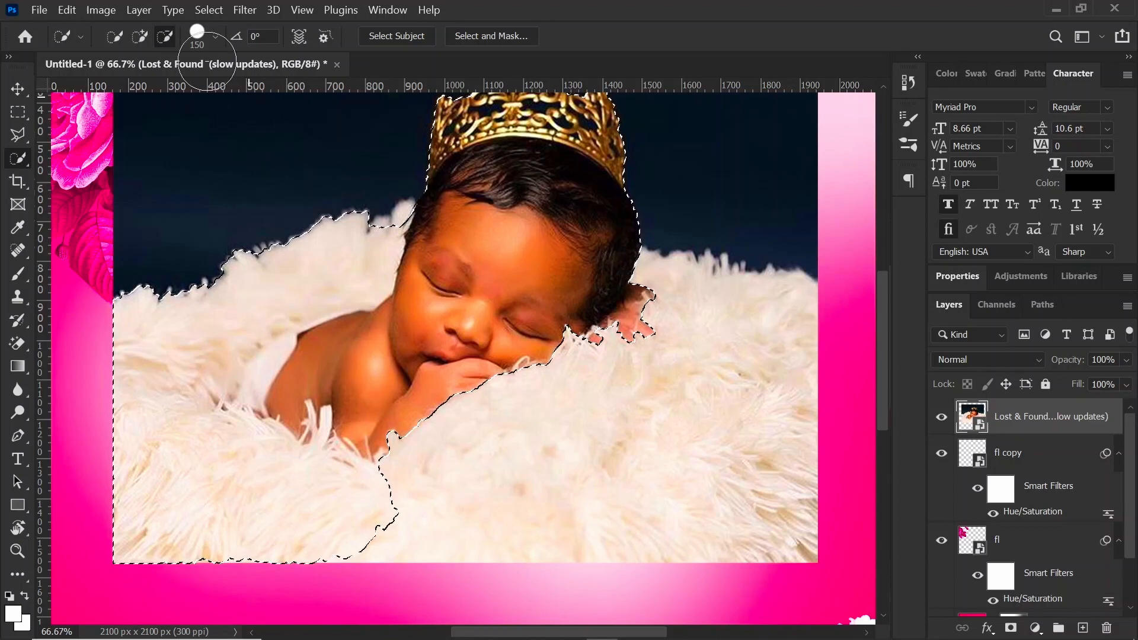
pyautogui.click(165, 36)
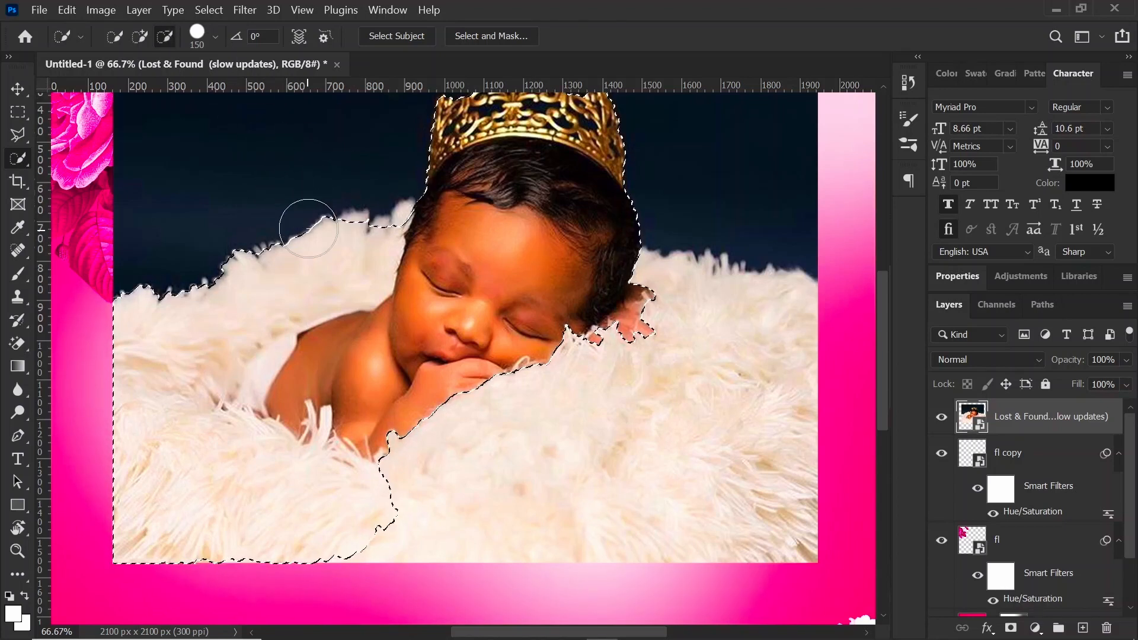
pyautogui.moveTo(302, 216); pyautogui.dragTo(301, 245)
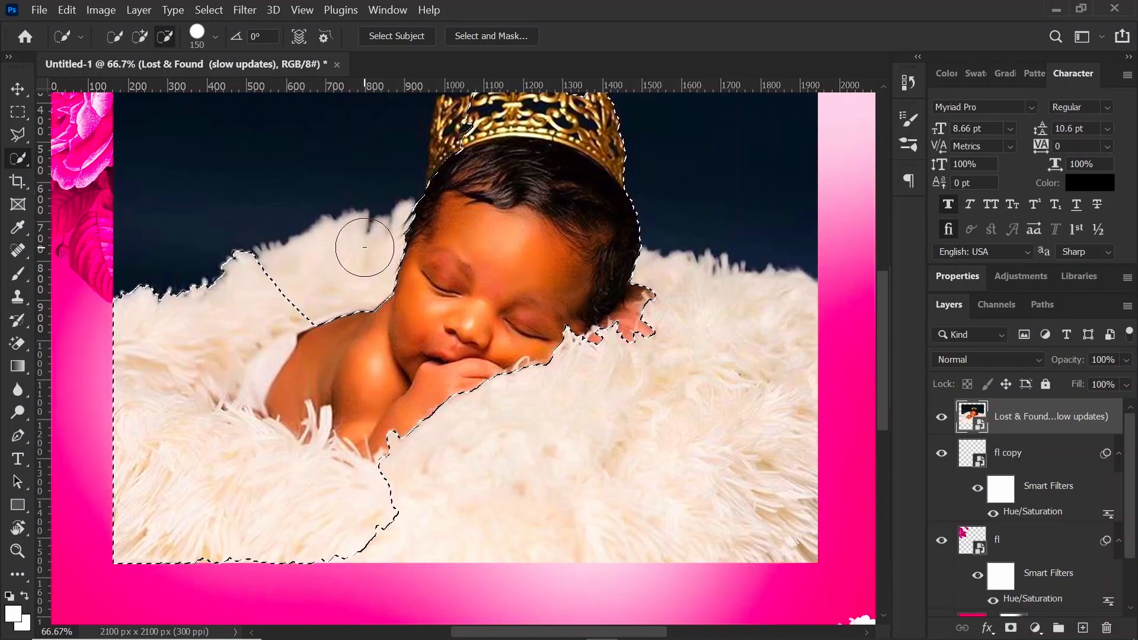
pyautogui.hotkey('ctrl', 'z')
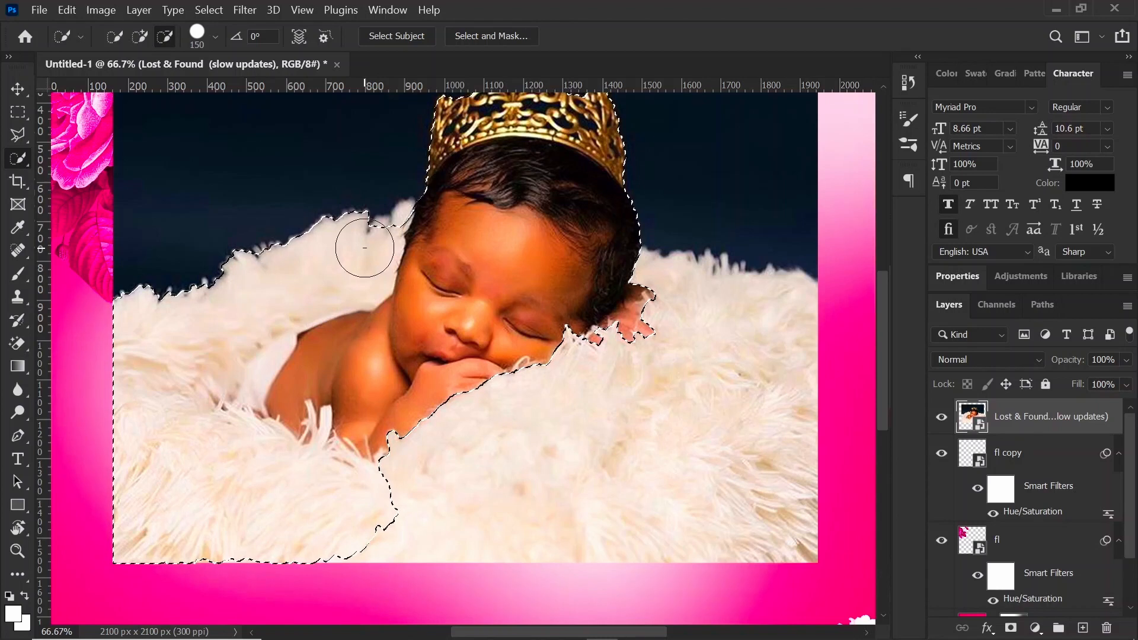
# Step: Add the rest of the white fur blanket to the baby selection with a 150 px Quick Selection brush
pyautogui.click(139, 38)
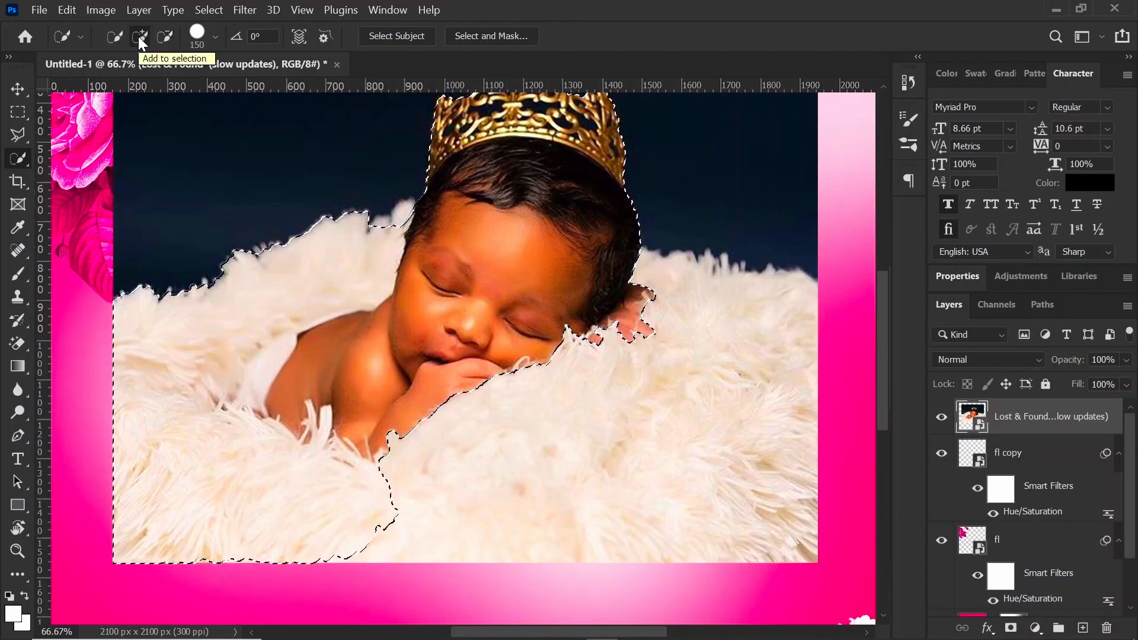
pyautogui.moveTo(513, 380)
pyautogui.mouseDown()
pyautogui.moveTo(515, 389)
pyautogui.moveTo(457, 407)
pyautogui.moveTo(613, 363)
pyautogui.moveTo(681, 312)
pyautogui.moveTo(631, 297)
pyautogui.moveTo(766, 332)
pyautogui.moveTo(549, 483)
pyautogui.moveTo(386, 526)
pyautogui.moveTo(240, 541)
pyautogui.mouseUp()
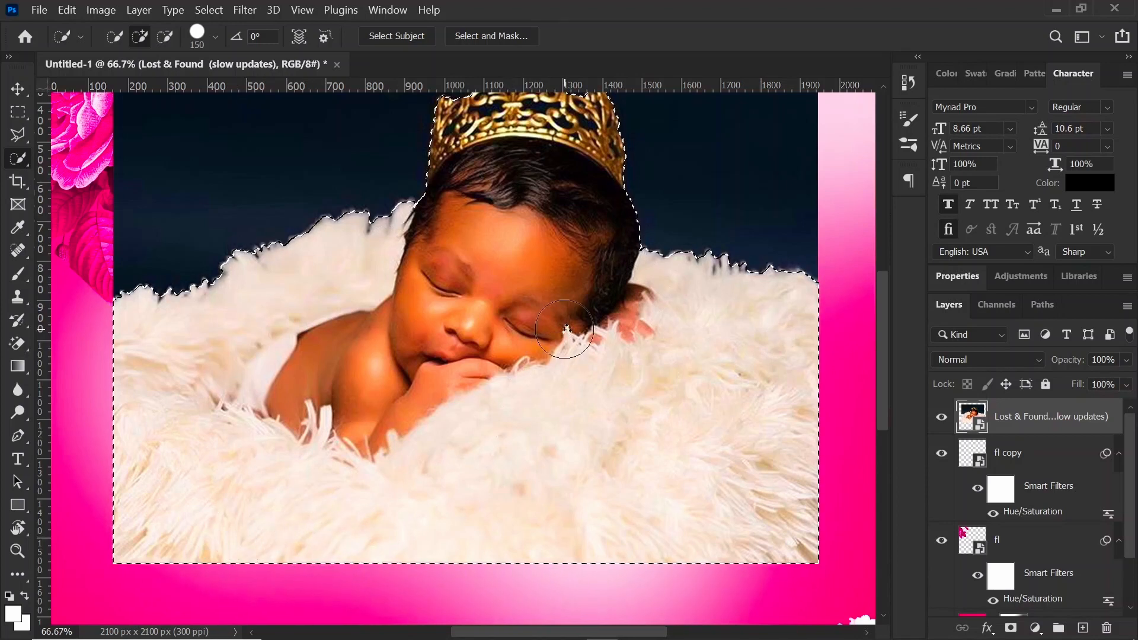
pyautogui.moveTo(565, 330); pyautogui.dragTo(549, 265)
pyautogui.scroll(2, 550, 262)
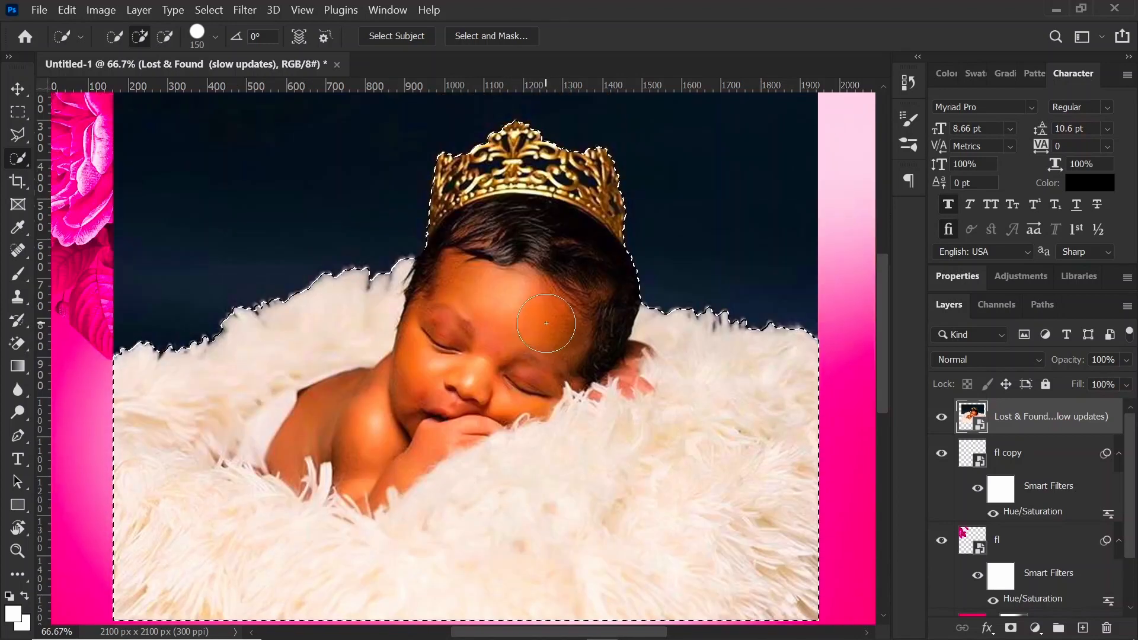
# Step: Open the baby and blanket selection in Select and Mask, keeping the Overlay view
pyautogui.hotkey('shift', 'w')
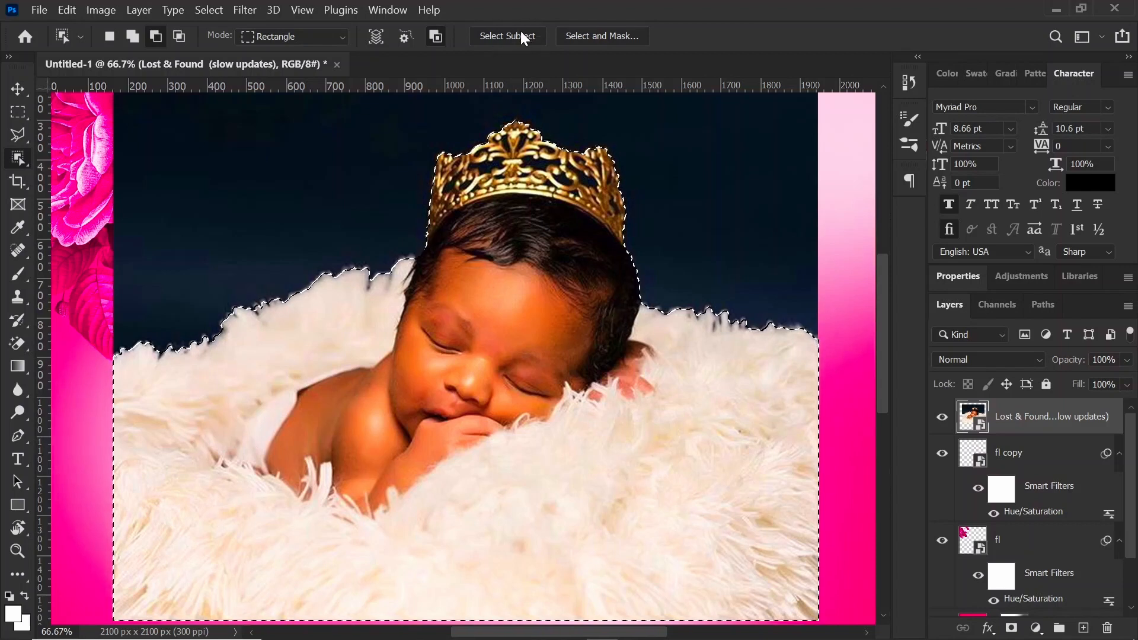
pyautogui.click(595, 35)
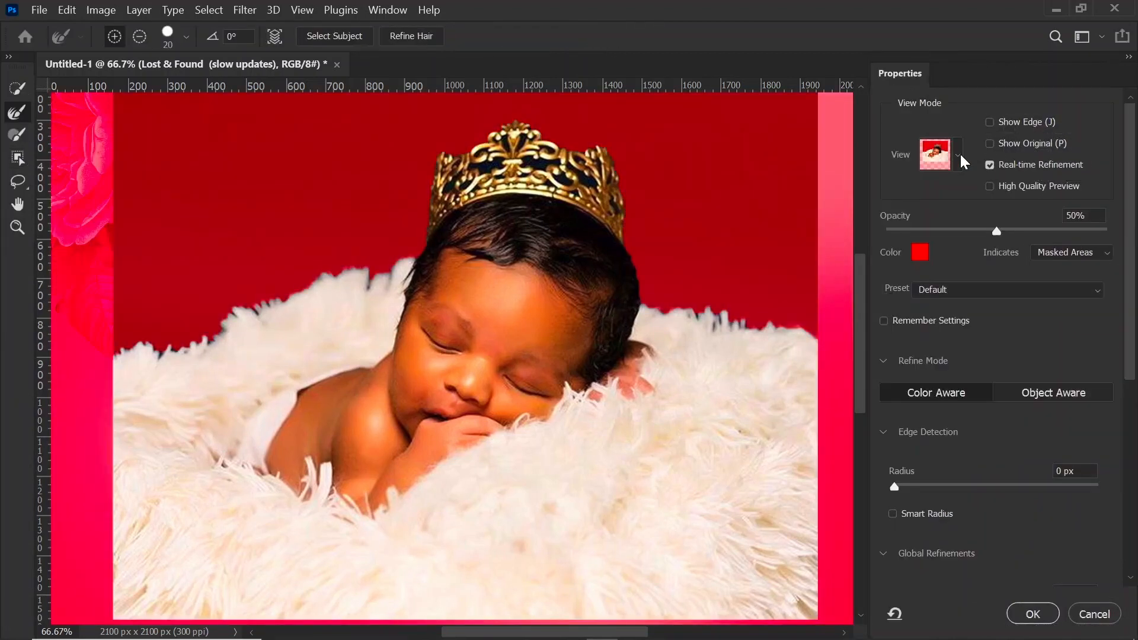
pyautogui.click(958, 156)
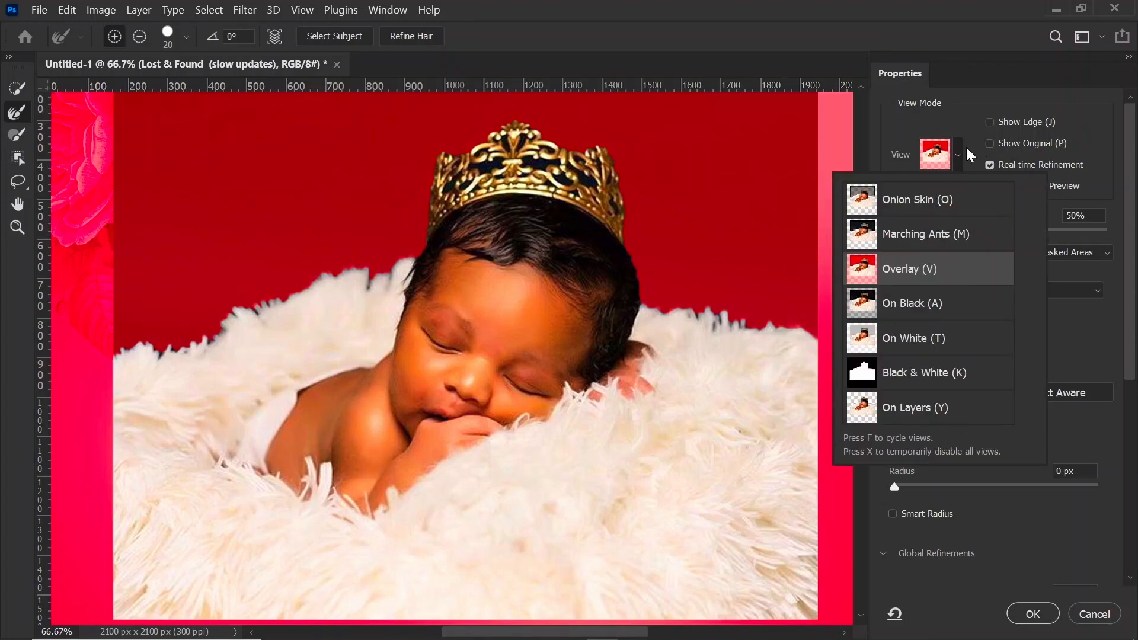
pyautogui.click(960, 149)
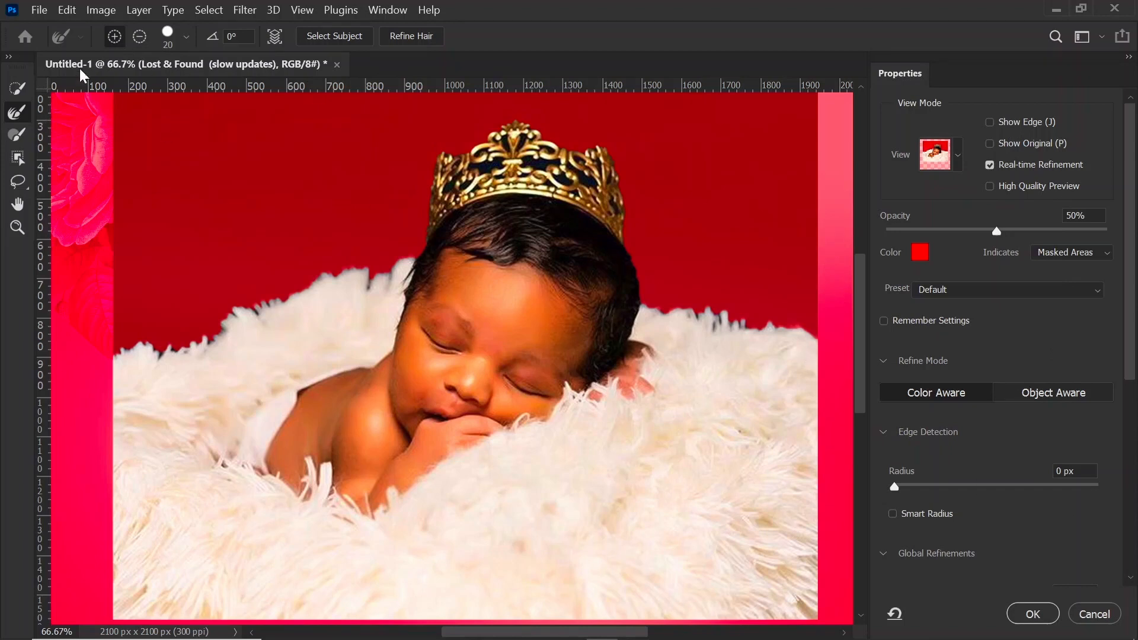
# Step: Refine the openings in the gold crown with a 70 px Refine Edge brush so the background between its ornaments is masked
pyautogui.click(189, 38)
pyautogui.click(189, 38)
pyautogui.hotkey('ctrl', '+')
pyautogui.scroll(3, 530, 149)
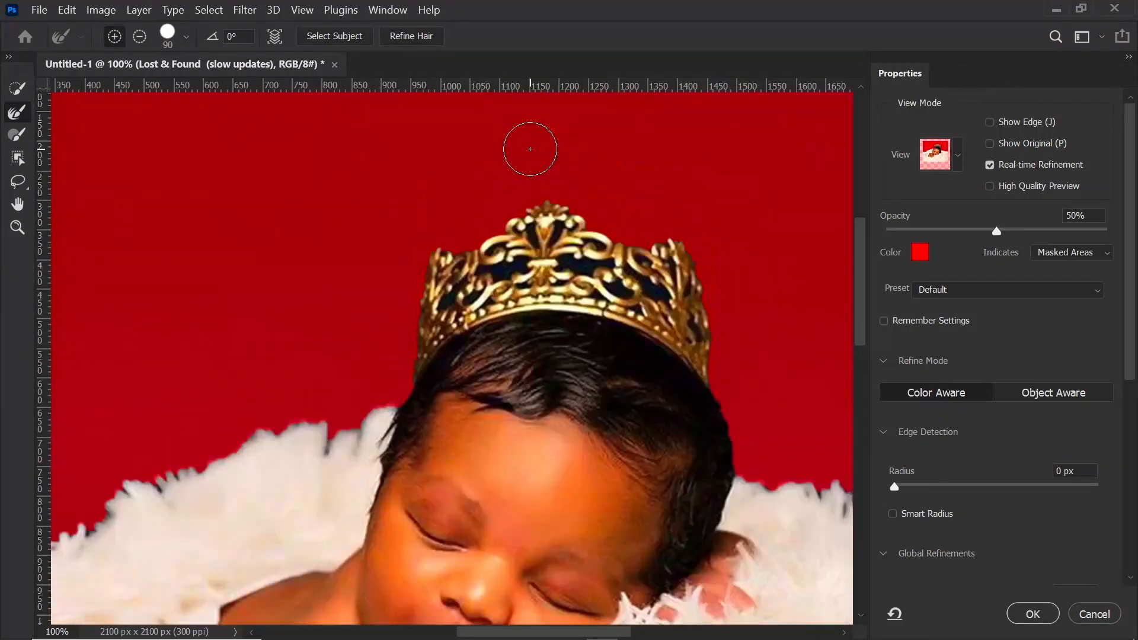
pyautogui.hotkey('ctrl', '+')
pyautogui.hotkey('ctrl', '-')
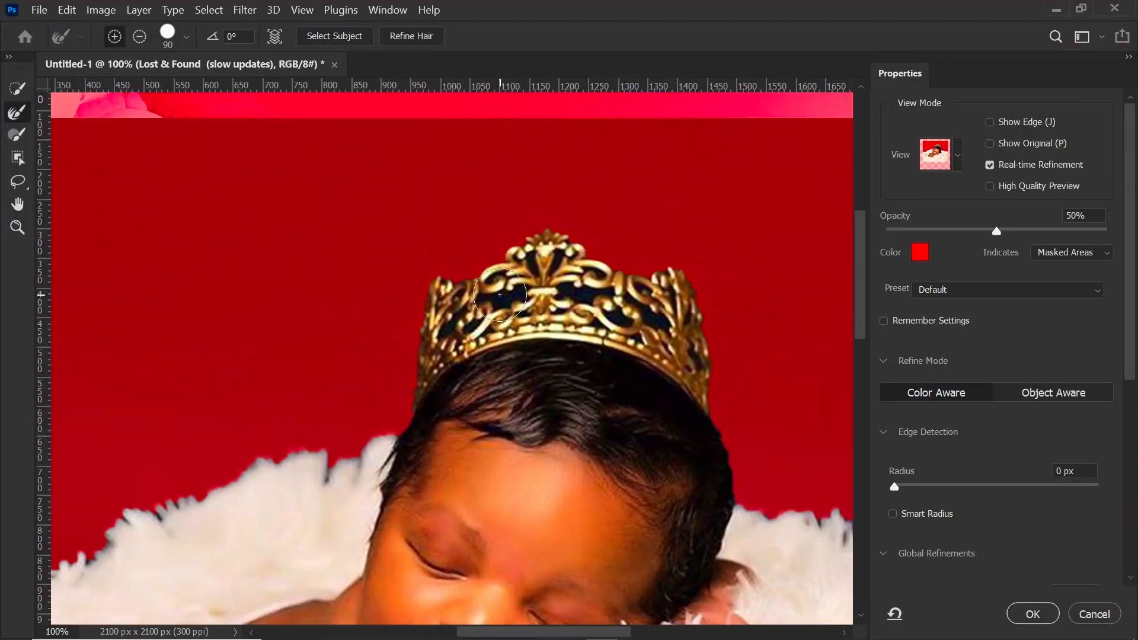
pyautogui.press('[')
pyautogui.press('[')
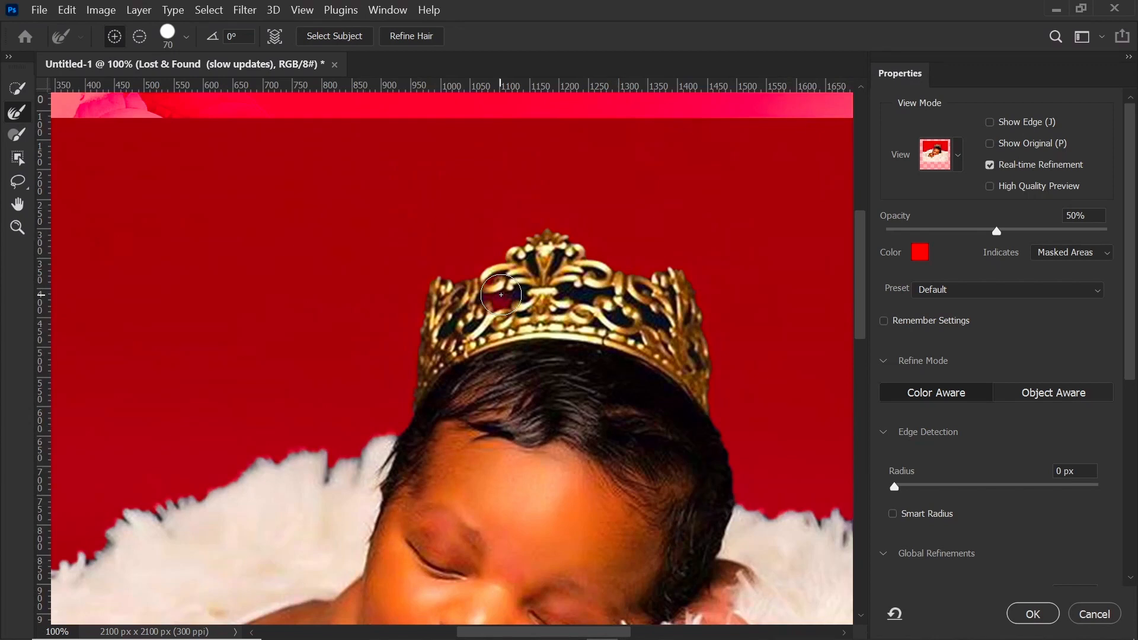
pyautogui.moveTo(501, 294)
pyautogui.mouseDown()
pyautogui.moveTo(557, 260)
pyautogui.moveTo(531, 269)
pyautogui.moveTo(521, 253)
pyautogui.moveTo(567, 273)
pyautogui.moveTo(566, 313)
pyautogui.moveTo(559, 297)
pyautogui.moveTo(587, 291)
pyautogui.mouseUp()
pyautogui.moveTo(665, 316)
pyautogui.mouseDown()
pyautogui.moveTo(592, 319)
pyautogui.moveTo(647, 333)
pyautogui.moveTo(689, 316)
pyautogui.moveTo(701, 366)
pyautogui.moveTo(607, 296)
pyautogui.moveTo(451, 305)
pyautogui.moveTo(425, 360)
pyautogui.moveTo(454, 331)
pyautogui.moveTo(544, 313)
pyautogui.moveTo(646, 322)
pyautogui.moveTo(622, 333)
pyautogui.moveTo(717, 358)
pyautogui.moveTo(692, 369)
pyautogui.moveTo(632, 296)
pyautogui.mouseUp()
pyautogui.moveTo(454, 303)
pyautogui.mouseDown()
pyautogui.moveTo(414, 338)
pyautogui.moveTo(414, 375)
pyautogui.moveTo(496, 267)
pyautogui.moveTo(634, 296)
pyautogui.mouseUp()
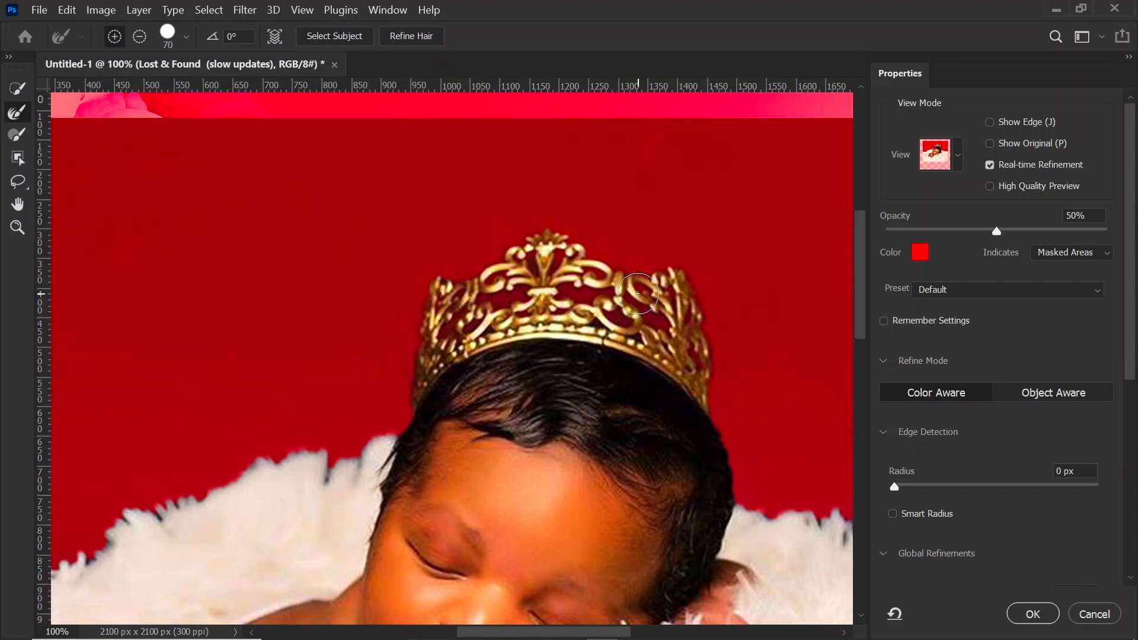
# Step: Refine the fluffy upper edge of the white fur to the left of the baby's head with the 70 px brush
pyautogui.hscroll(2, 302, 441)
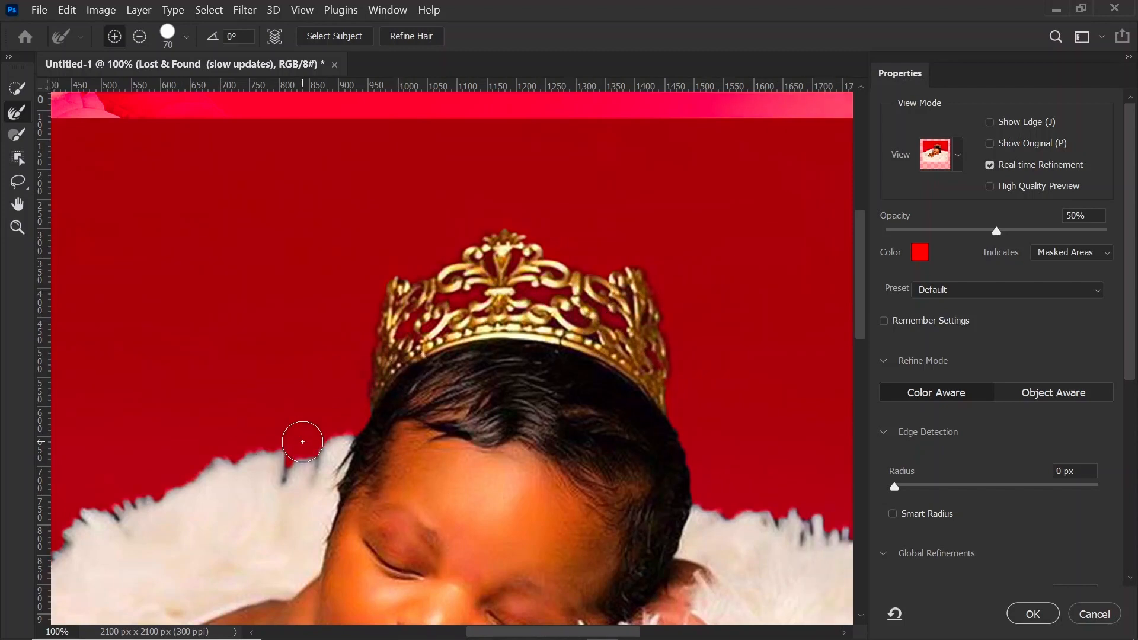
pyautogui.hscroll(-4, 302, 442)
pyautogui.scroll(-4, 302, 442)
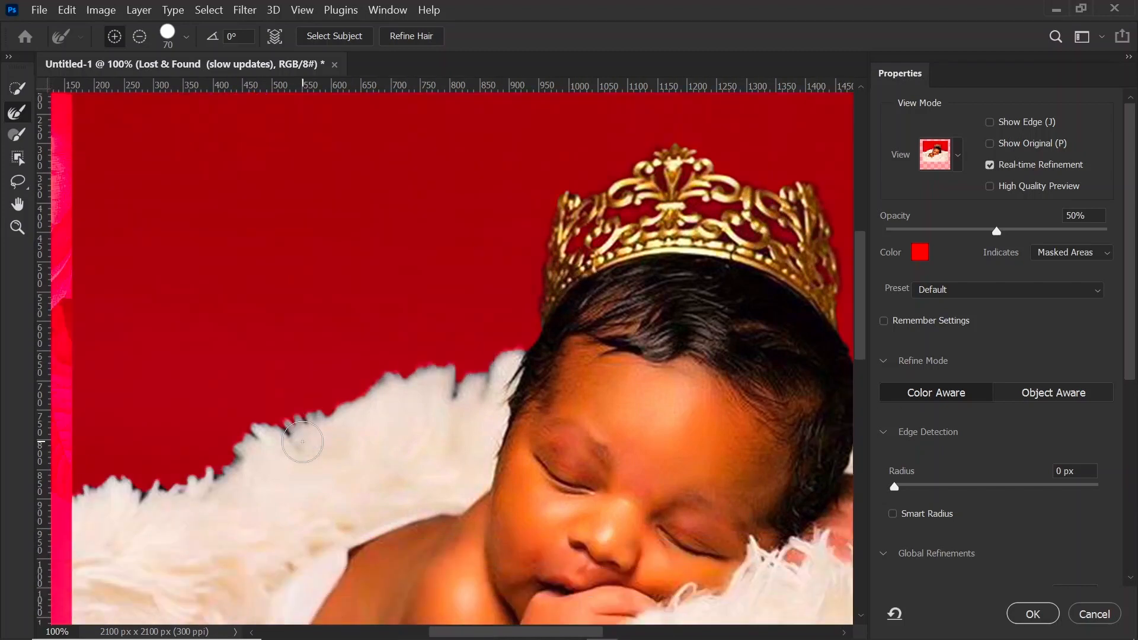
pyautogui.moveTo(215, 446)
pyautogui.mouseDown()
pyautogui.moveTo(142, 455)
pyautogui.moveTo(144, 476)
pyautogui.moveTo(99, 457)
pyautogui.mouseUp()
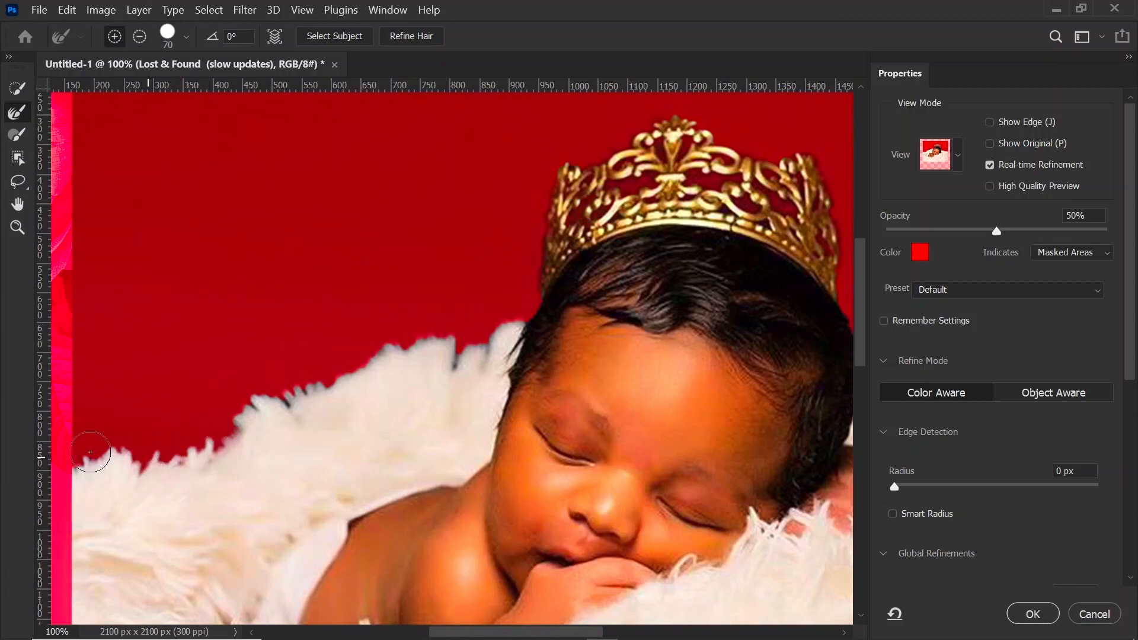
pyautogui.moveTo(307, 383); pyautogui.dragTo(293, 390)
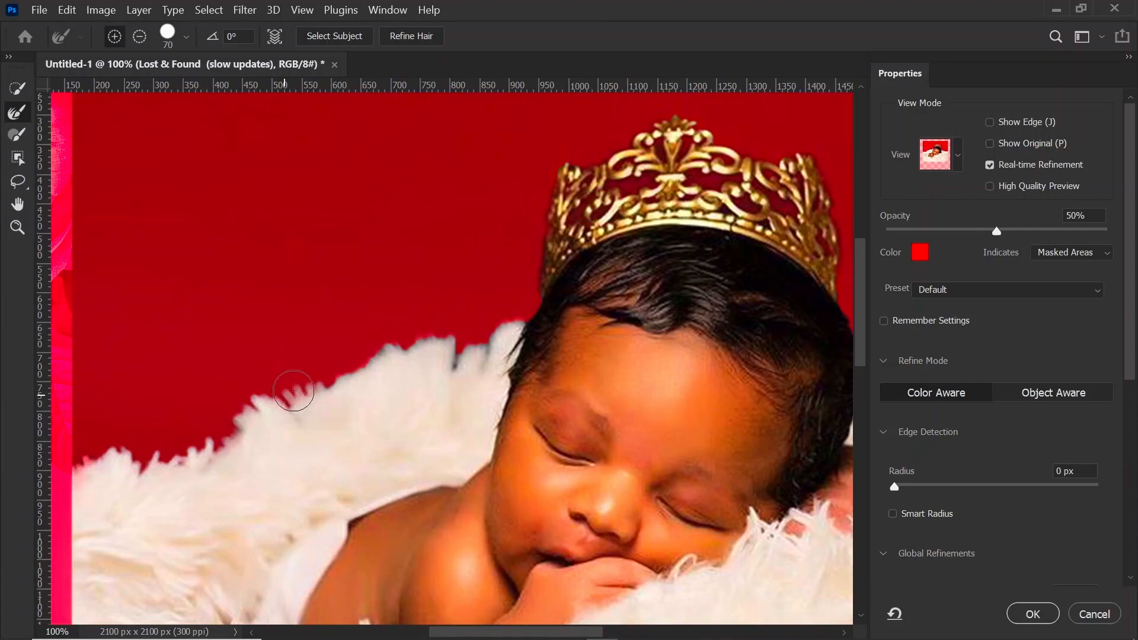
pyautogui.moveTo(394, 353); pyautogui.dragTo(403, 345)
pyautogui.moveTo(478, 350)
pyautogui.mouseDown()
pyautogui.moveTo(452, 366)
pyautogui.moveTo(522, 313)
pyautogui.mouseUp()
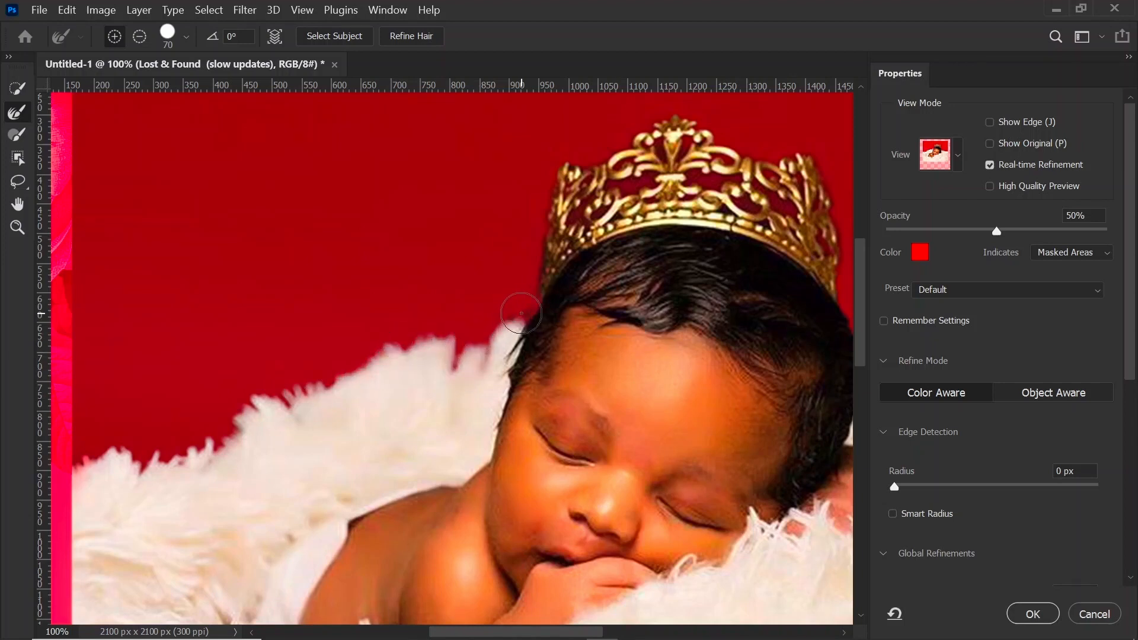
# Step: Refine the fur's upper edge to the right of the baby's head and the tip of the crown
pyautogui.hscroll(-6, 577, 314)
pyautogui.hscroll(8, 578, 314)
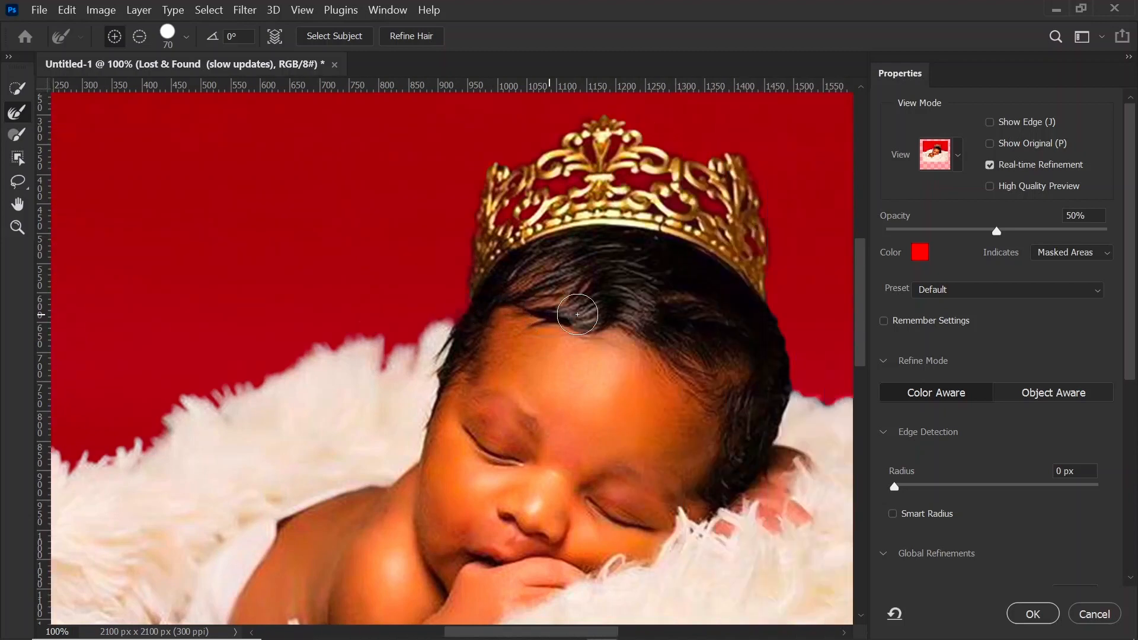
pyautogui.hscroll(10, 577, 314)
pyautogui.scroll(1, 578, 314)
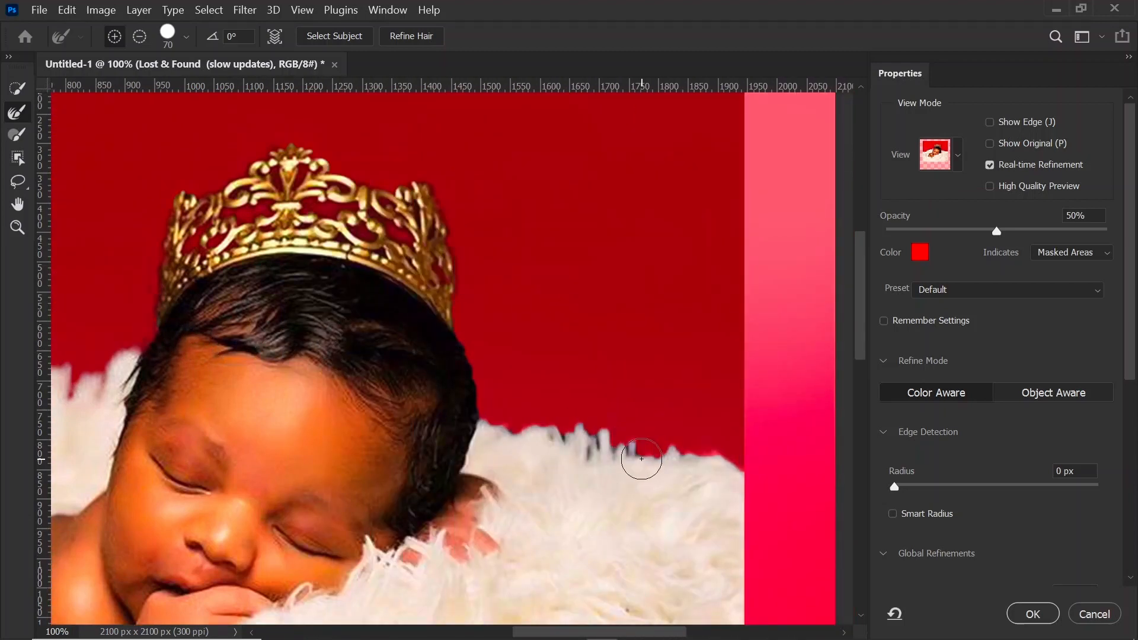
pyautogui.moveTo(642, 459)
pyautogui.mouseDown()
pyautogui.moveTo(593, 429)
pyautogui.moveTo(561, 436)
pyautogui.moveTo(604, 444)
pyautogui.moveTo(576, 465)
pyautogui.moveTo(485, 421)
pyautogui.moveTo(552, 425)
pyautogui.mouseUp()
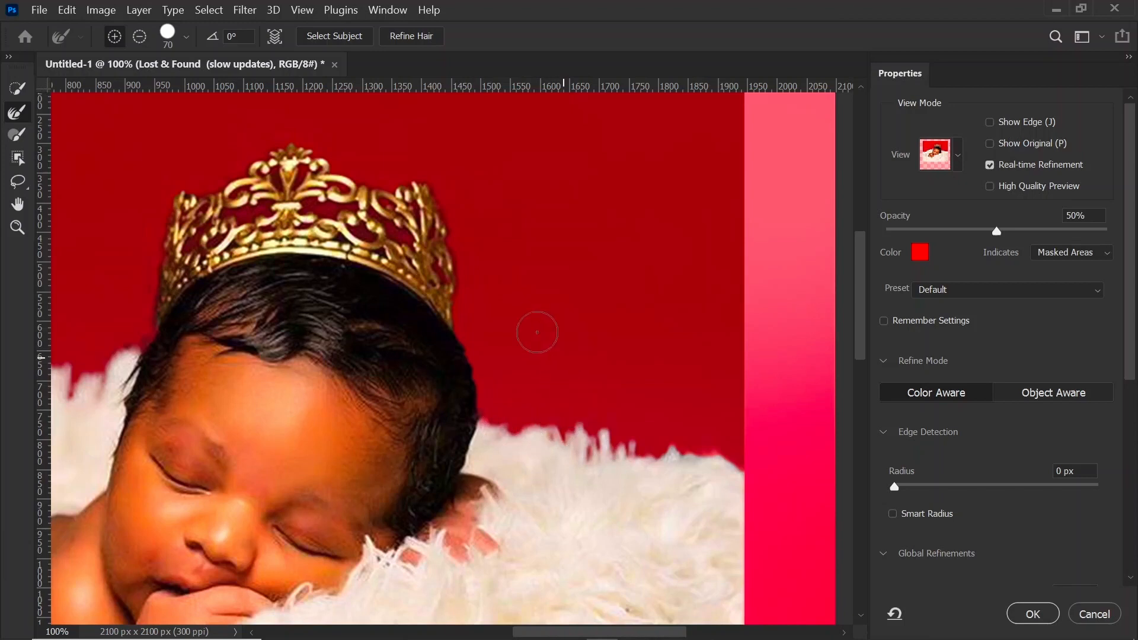
pyautogui.click(302, 148)
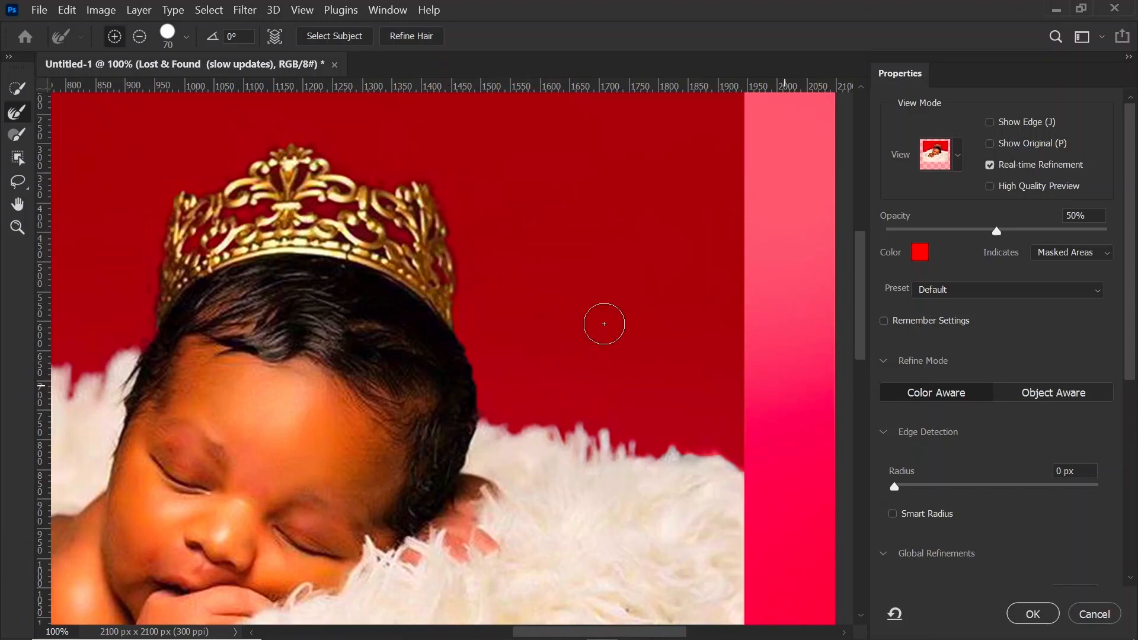
# Step: Accept the refined selection and turn it into a layer mask on the Lost & Found photo layer
pyautogui.click(1032, 611)
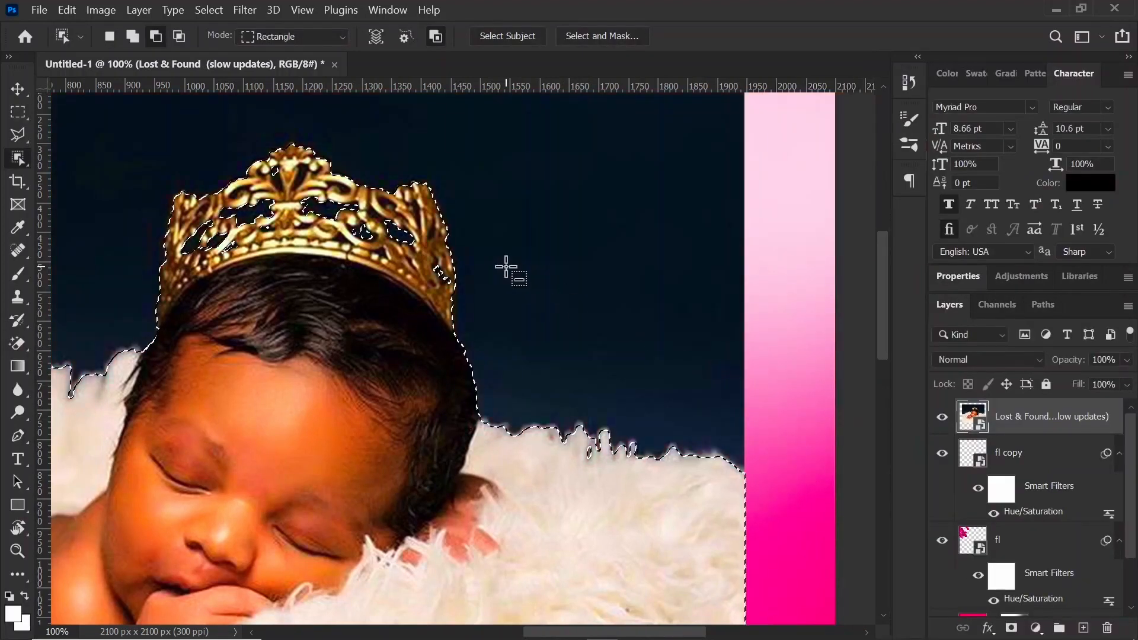
pyautogui.click(1012, 628)
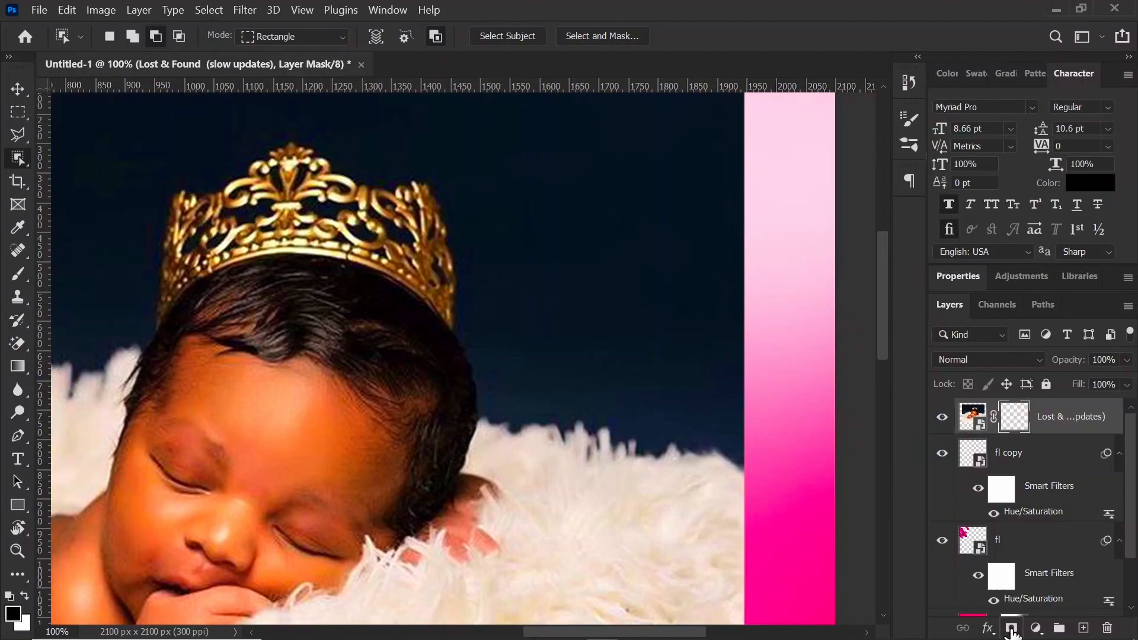
pyautogui.press('v')
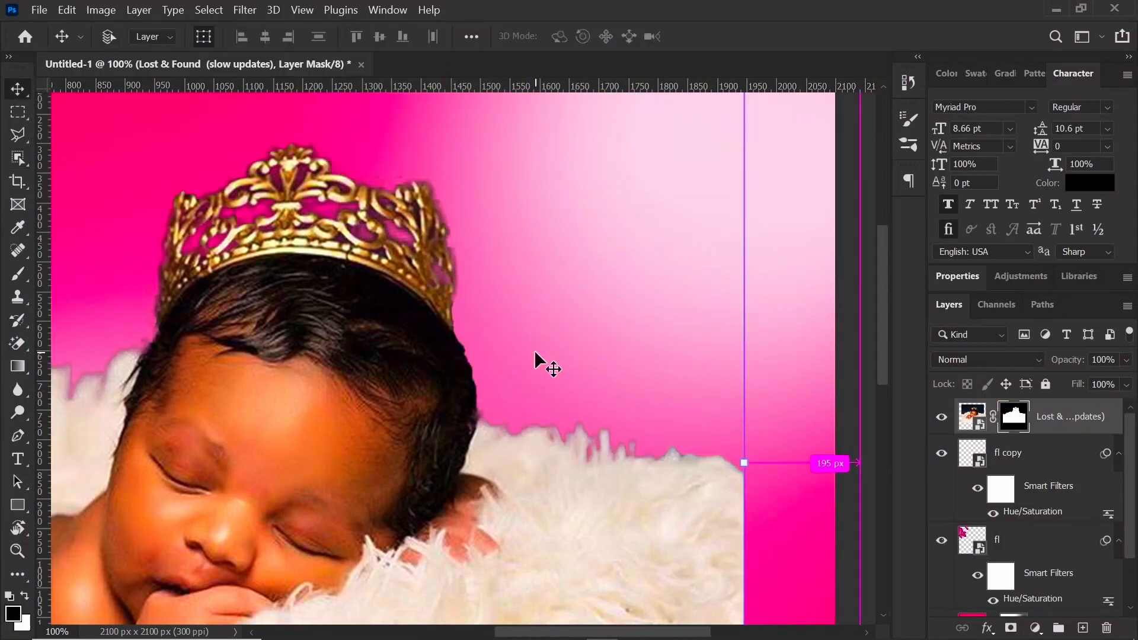
# Step: Move the masked baby photo toward the canvas's upper right and place its layer below the fl and fl copy flower layers
pyautogui.hotkey('ctrl', '-')
pyautogui.hotkey('ctrl', '-')
pyautogui.hotkey('ctrl', '-')
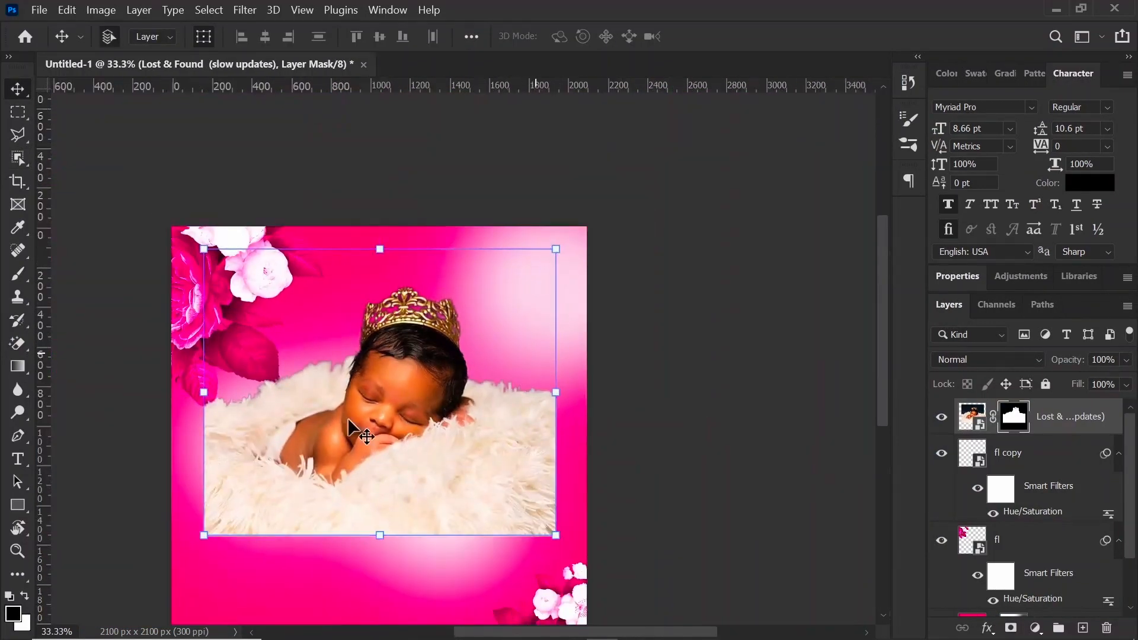
pyautogui.moveTo(408, 379); pyautogui.dragTo(429, 363)
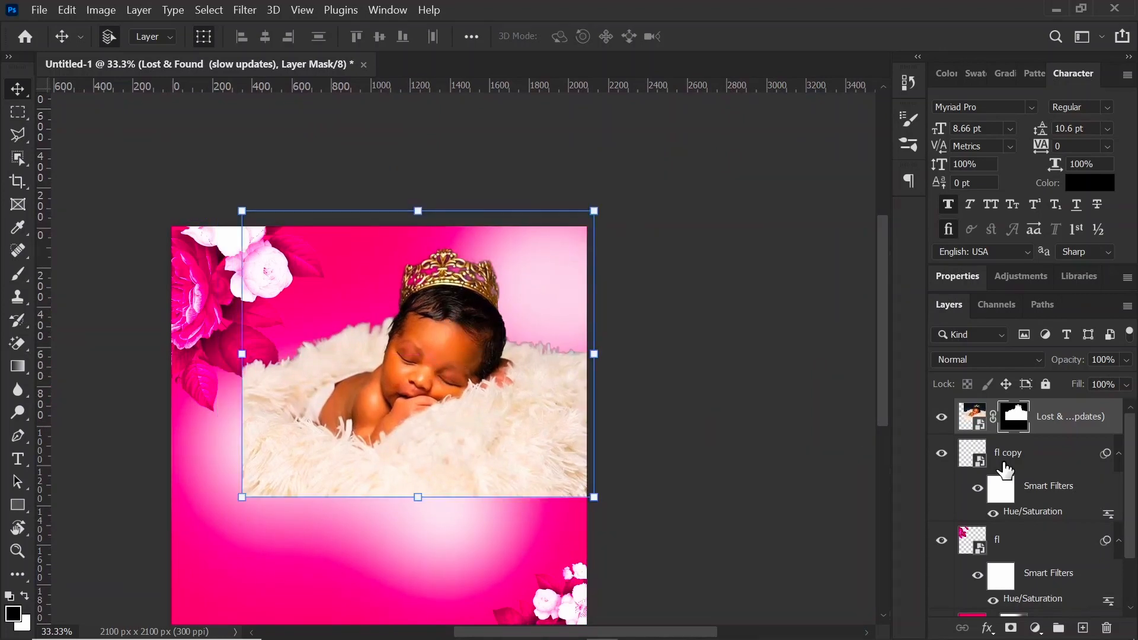
pyautogui.moveTo(1070, 422); pyautogui.dragTo(1055, 574)
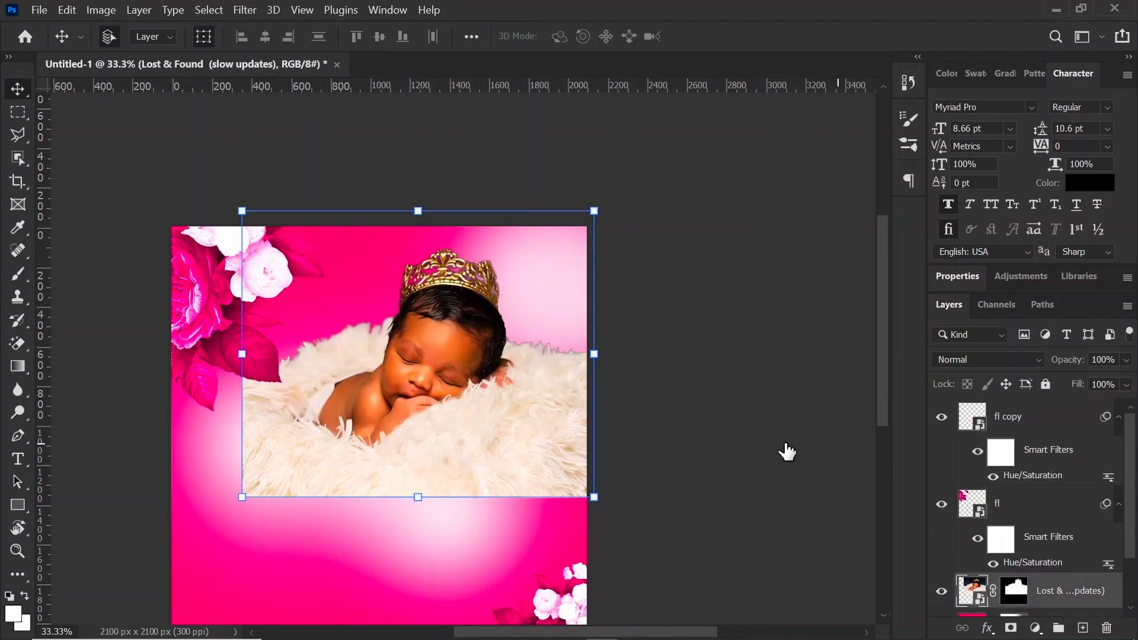
pyautogui.moveTo(548, 396)
pyautogui.mouseDown()
pyautogui.moveTo(500, 394)
pyautogui.moveTo(534, 389)
pyautogui.mouseUp()
pyautogui.scroll(-2, 588, 269)
pyautogui.hscroll(-1, 588, 270)
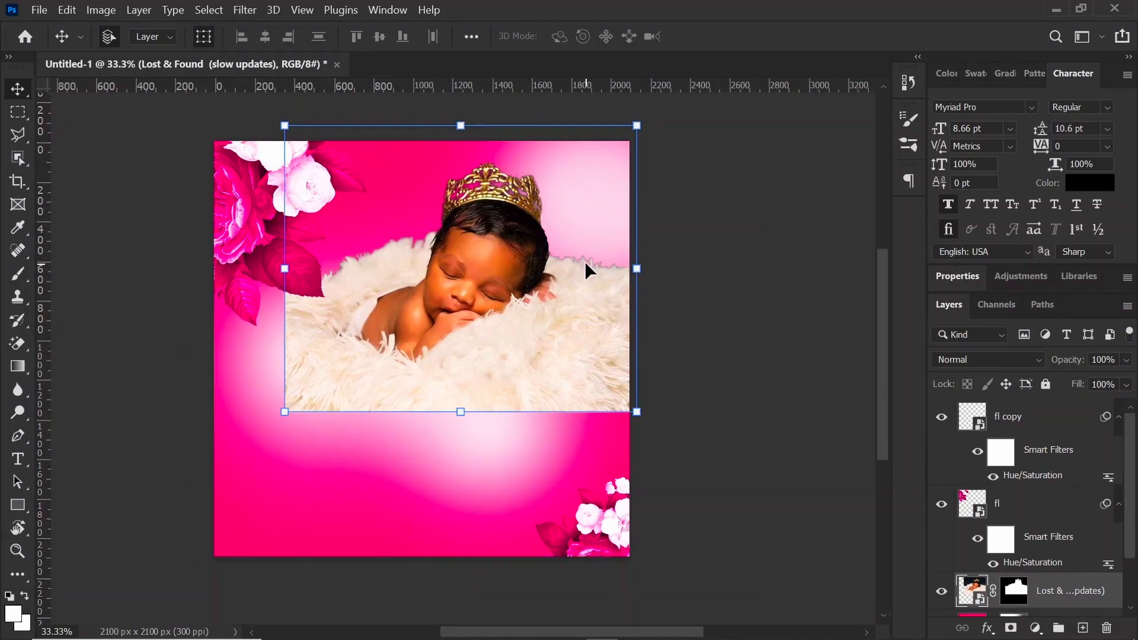
pyautogui.click(804, 268)
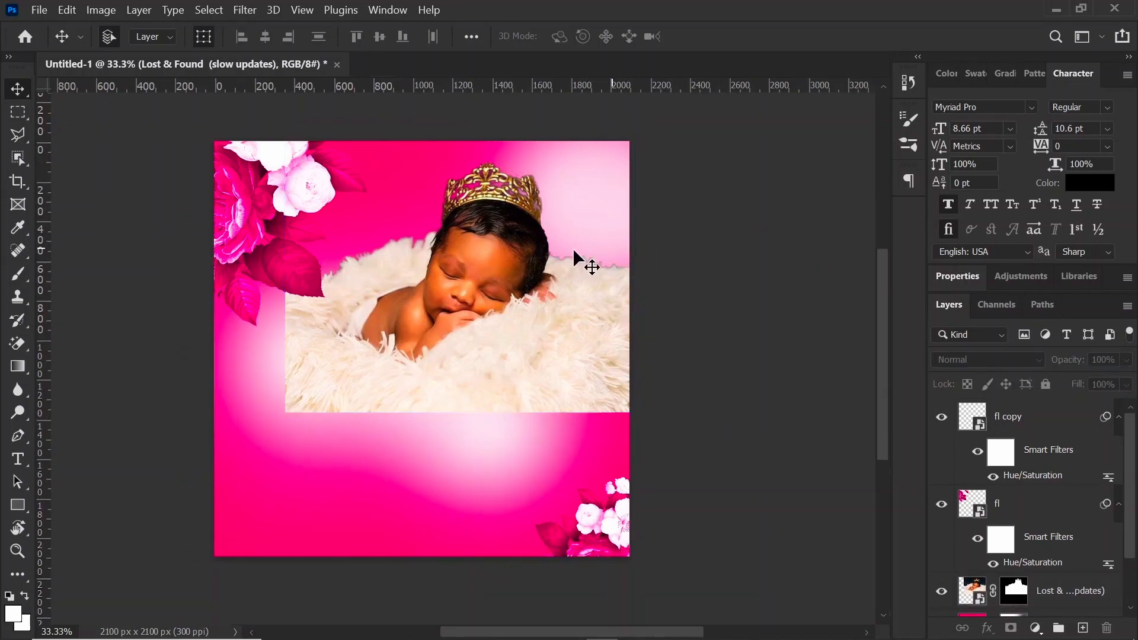
pyautogui.click(471, 272)
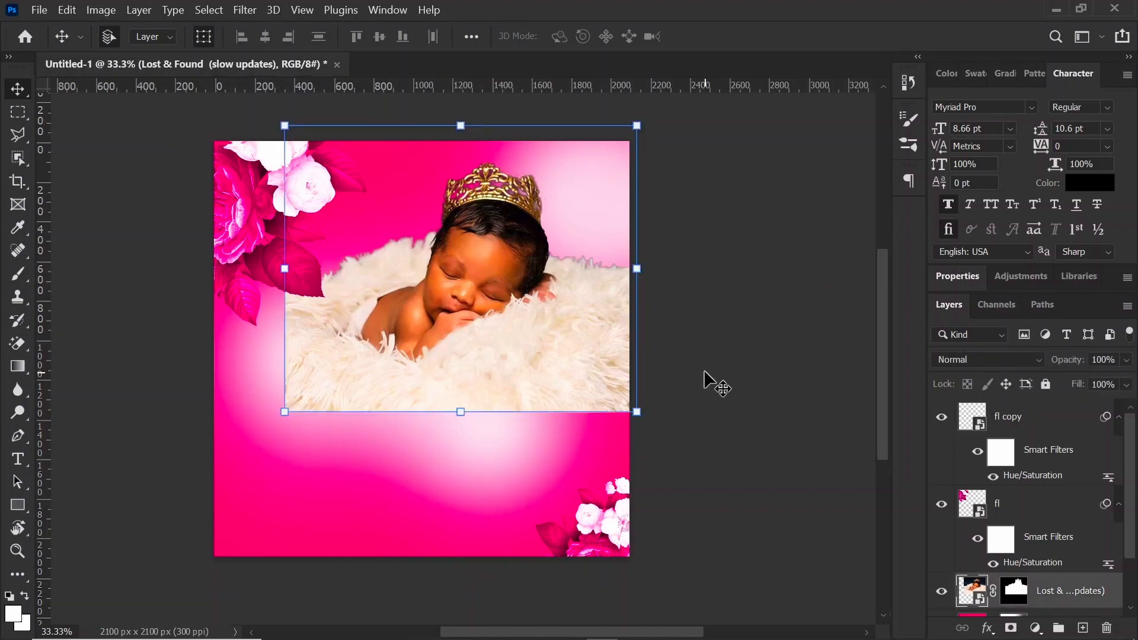
# Step: Fade the lower part of the fur by painting black on the photo's mask with a soft 900–1000 px brush at 85% opacity
pyautogui.click(1012, 590)
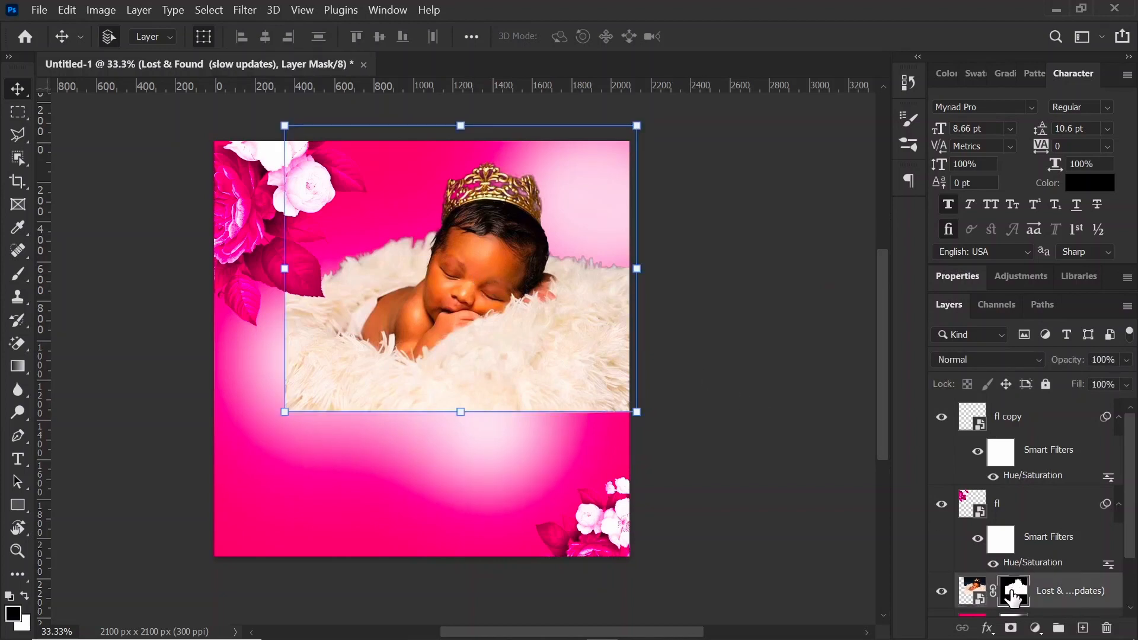
pyautogui.press('b')
pyautogui.press('x')
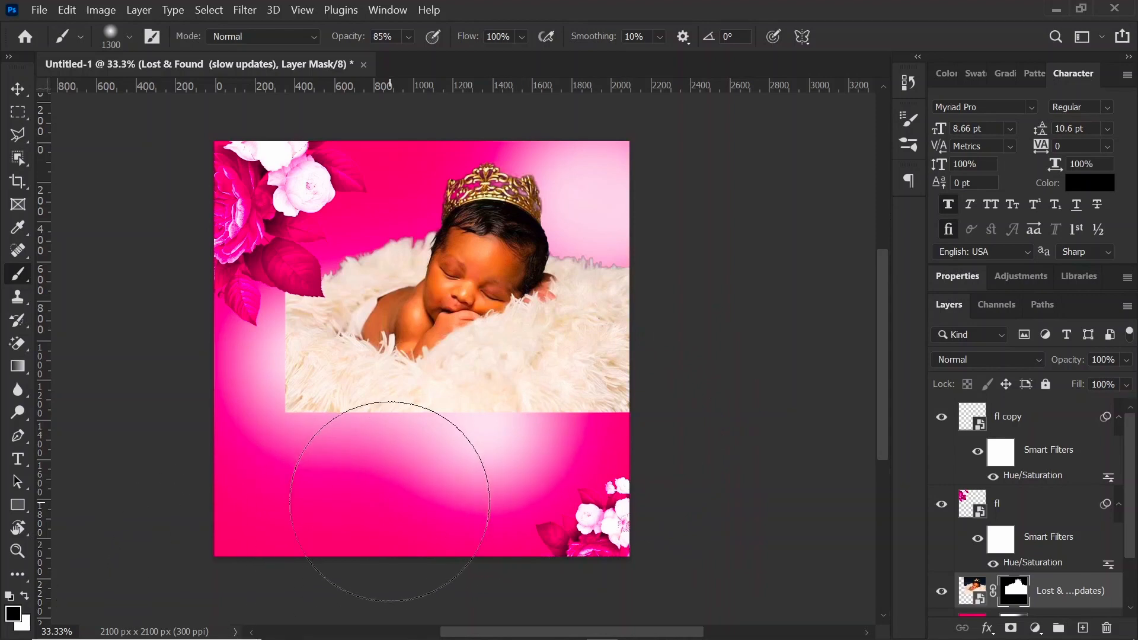
pyautogui.press('[')
pyautogui.press('[')
pyautogui.press('[')
pyautogui.press('[')
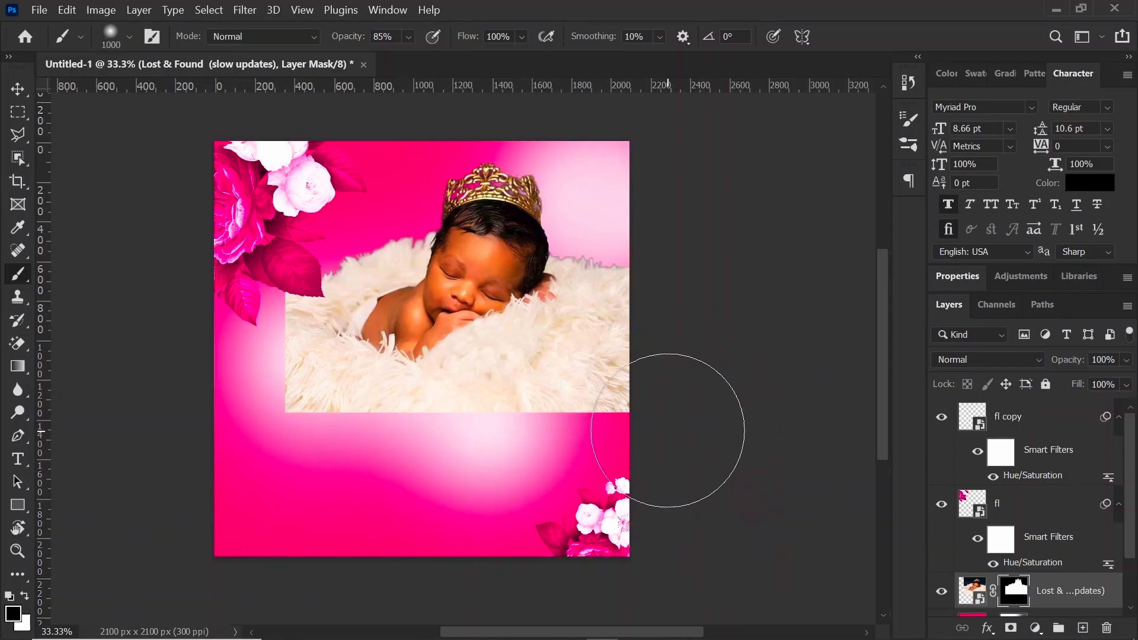
pyautogui.moveTo(668, 430)
pyautogui.mouseDown()
pyautogui.moveTo(546, 444)
pyautogui.moveTo(623, 420)
pyautogui.moveTo(600, 453)
pyautogui.moveTo(546, 437)
pyautogui.moveTo(420, 440)
pyautogui.moveTo(457, 452)
pyautogui.moveTo(247, 423)
pyautogui.moveTo(257, 432)
pyautogui.moveTo(284, 415)
pyautogui.moveTo(446, 444)
pyautogui.moveTo(567, 417)
pyautogui.moveTo(599, 388)
pyautogui.mouseUp()
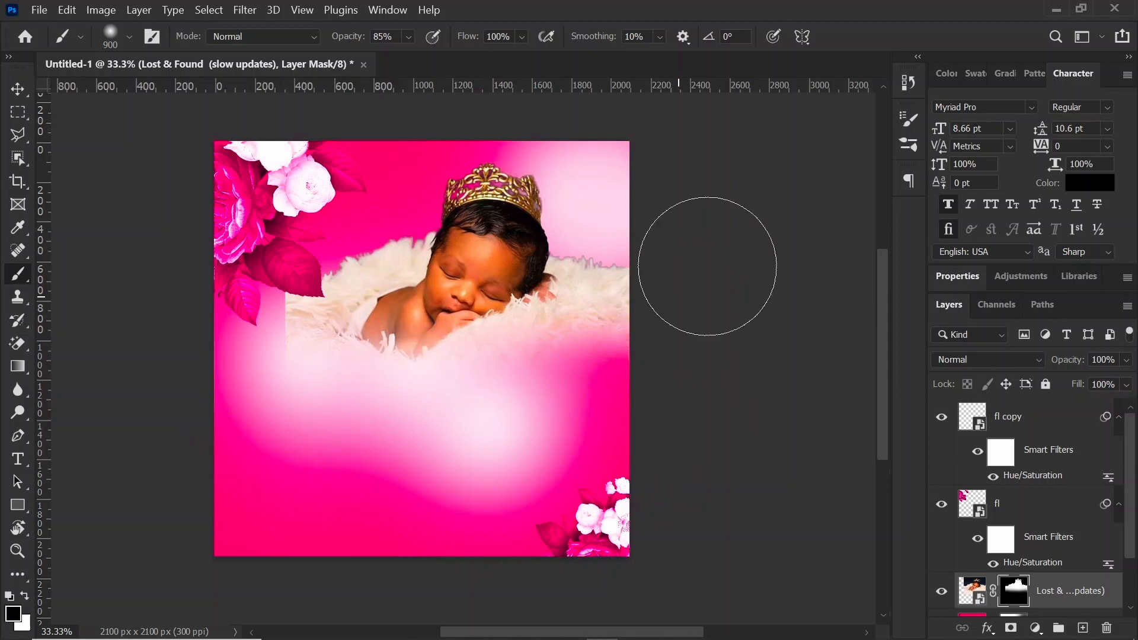
# Step: Soften the fur's upper edge to the right of the baby on the mask with a 300 px black brush
pyautogui.press('[')
pyautogui.press('[')
pyautogui.press('[')
pyautogui.press('[')
pyautogui.press('[')
pyautogui.press('[')
pyautogui.press('[')
pyautogui.press('[')
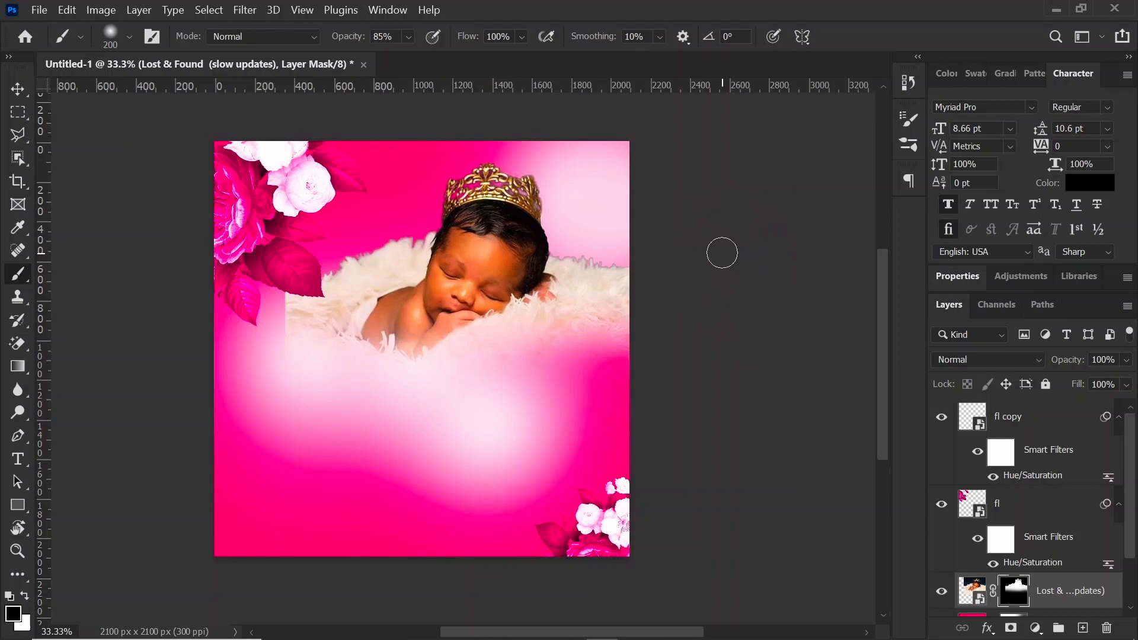
pyautogui.press(']')
pyautogui.press(']')
pyautogui.moveTo(605, 257)
pyautogui.mouseDown()
pyautogui.moveTo(615, 254)
pyautogui.moveTo(592, 255)
pyautogui.moveTo(629, 261)
pyautogui.moveTo(575, 247)
pyautogui.moveTo(635, 255)
pyautogui.moveTo(569, 248)
pyautogui.moveTo(607, 258)
pyautogui.mouseUp()
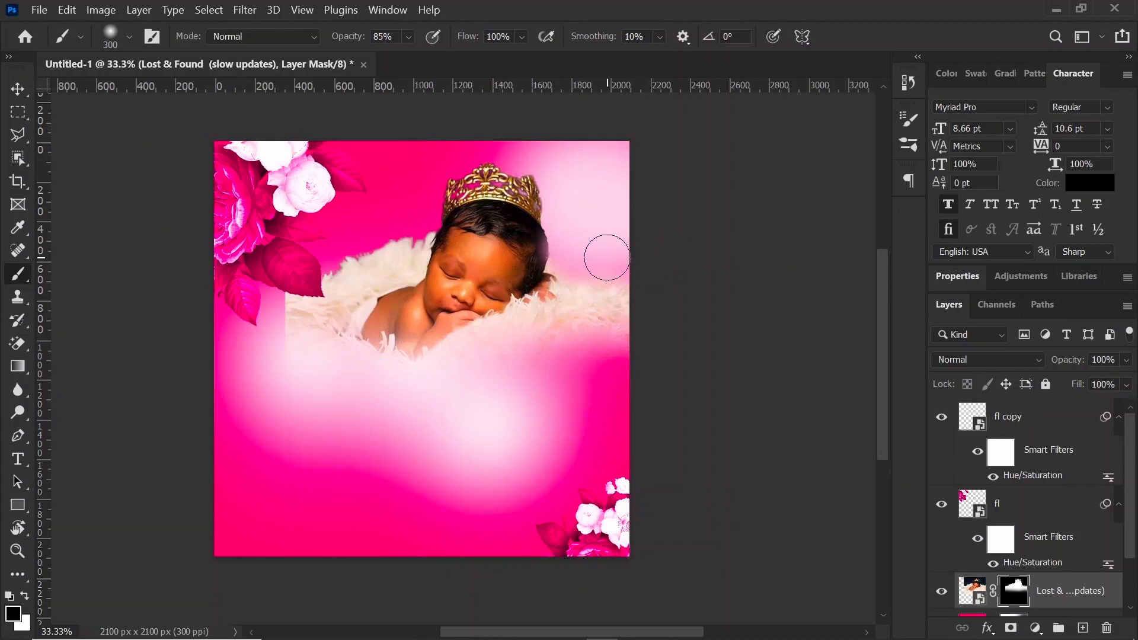
# Step: Fade the fur's upper-left and left edges into the background on the mask, starting with a 250 px black brush
pyautogui.press('[')
pyautogui.press('[')
pyautogui.press('[')
pyautogui.moveTo(408, 220)
pyautogui.mouseDown()
pyautogui.moveTo(321, 241)
pyautogui.moveTo(401, 221)
pyautogui.moveTo(332, 252)
pyautogui.moveTo(320, 262)
pyautogui.moveTo(329, 270)
pyautogui.moveTo(279, 282)
pyautogui.moveTo(295, 314)
pyautogui.moveTo(279, 327)
pyautogui.mouseUp()
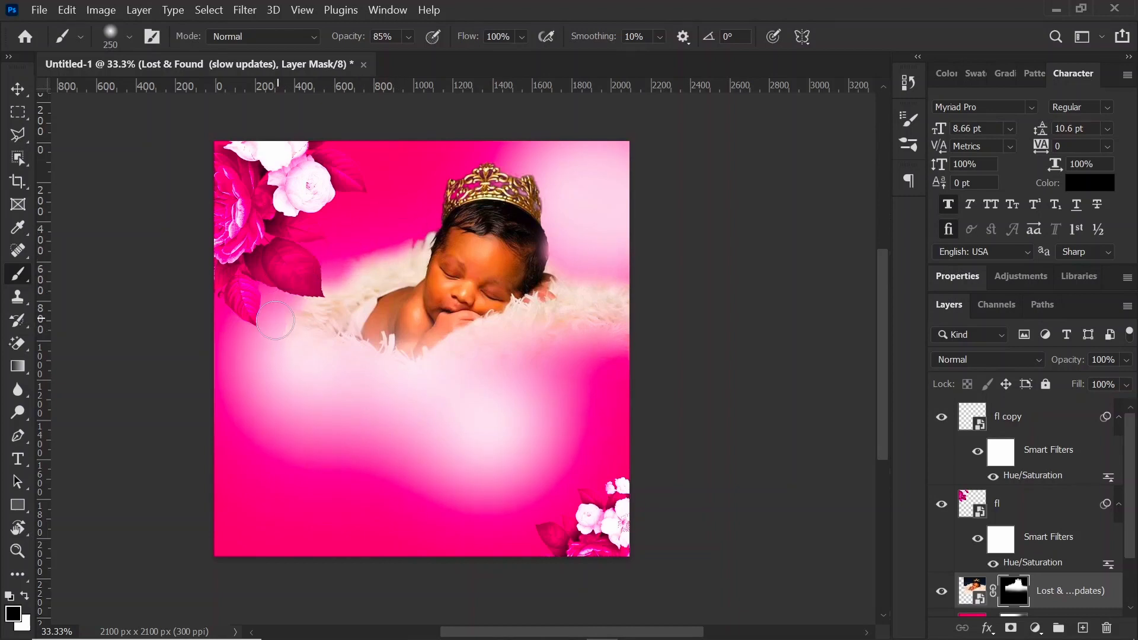
pyautogui.press(']')
pyautogui.press(']')
pyautogui.press(']')
pyautogui.click(276, 320)
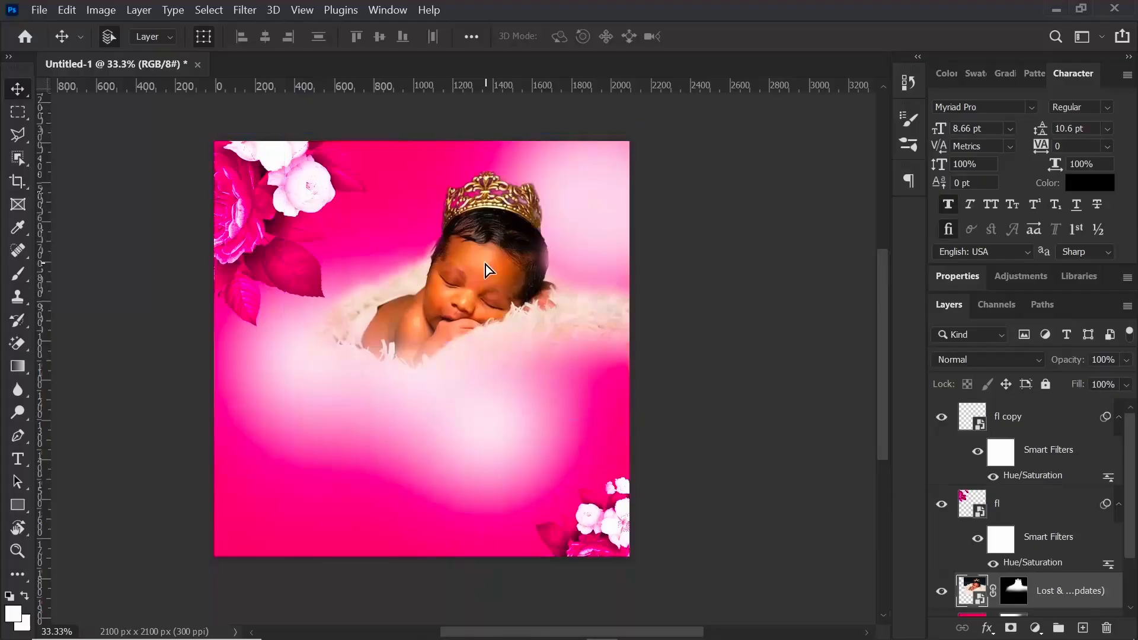
# Step: Start a Camera Raw Filter on the baby photo with Temperature -9, Exposure +0.35 and Contrast +5
pyautogui.click(485, 265)
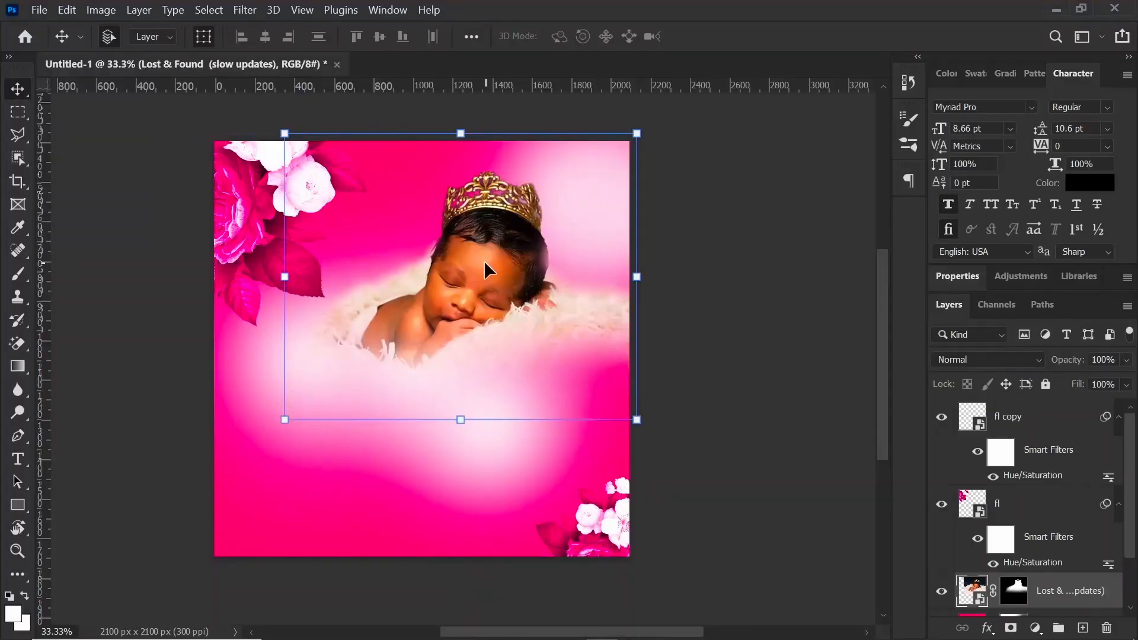
pyautogui.click(250, 12)
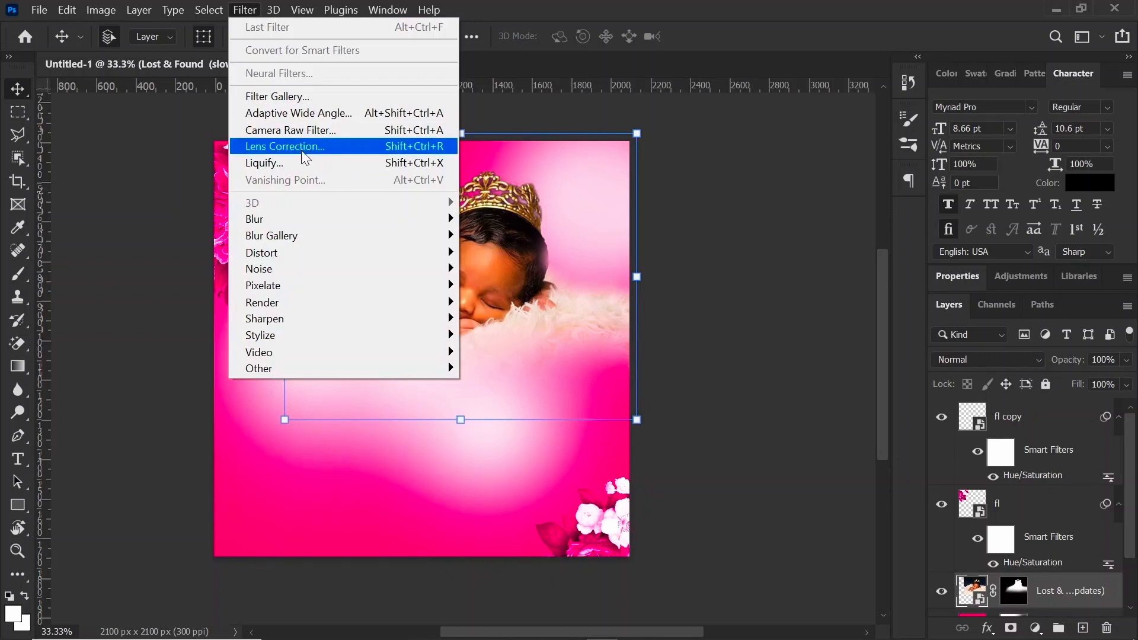
pyautogui.click(297, 126)
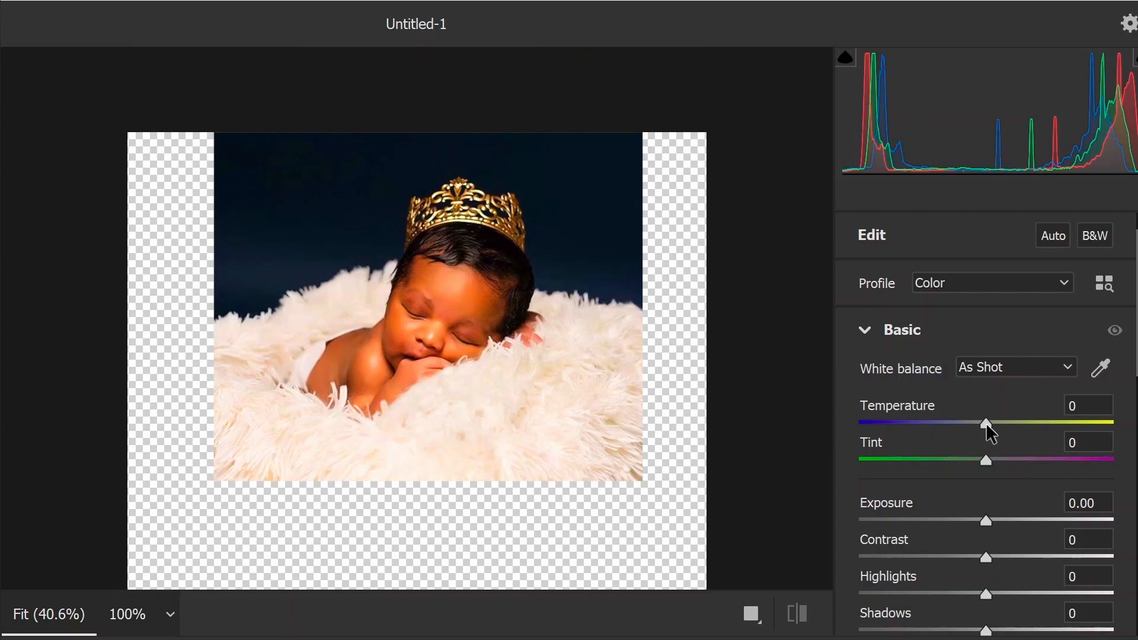
pyautogui.moveTo(986, 422)
pyautogui.mouseDown()
pyautogui.moveTo(998, 422)
pyautogui.moveTo(974, 422)
pyautogui.mouseUp()
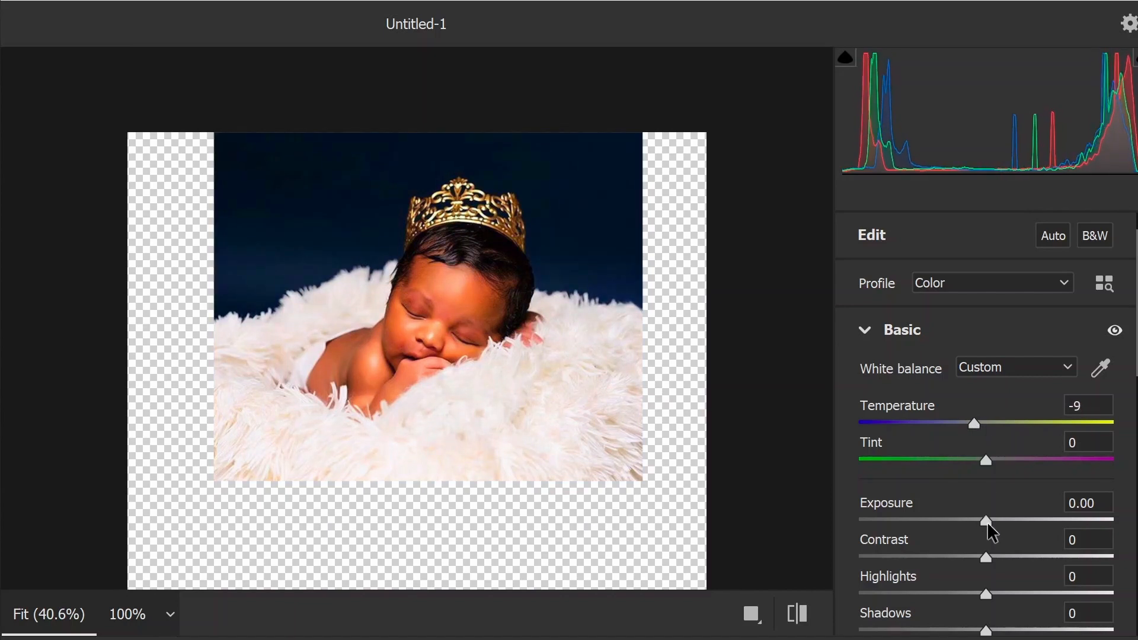
pyautogui.moveTo(987, 522); pyautogui.dragTo(995, 550)
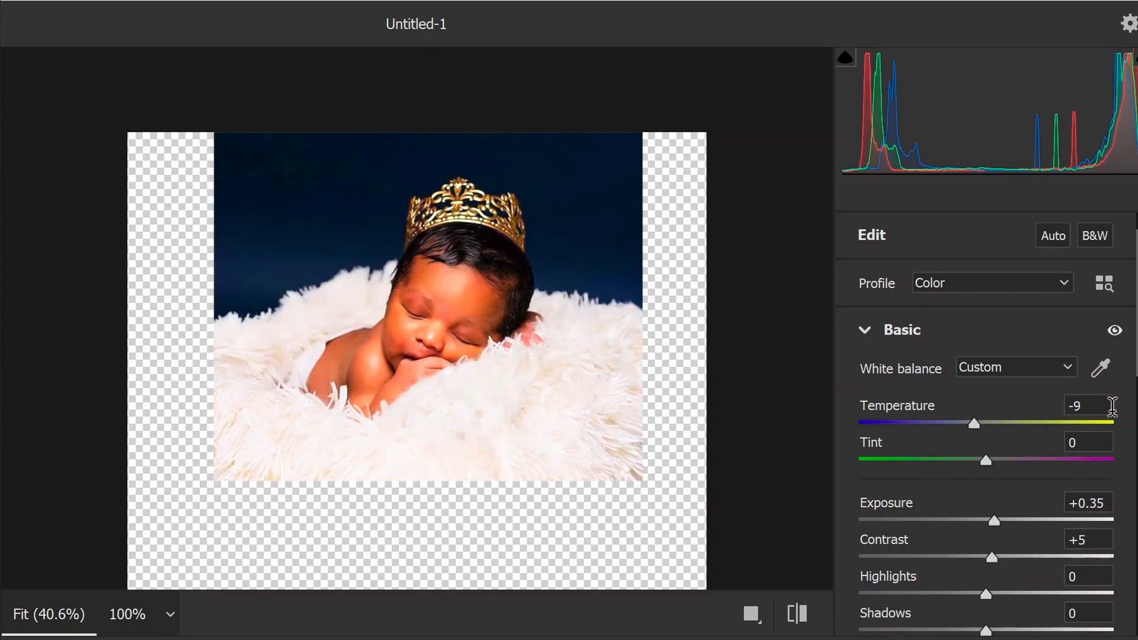
# Step: Adjust the photo's tones in Camera Raw to Highlights -65, Shadows +29, Whites +23 and Blacks -46
pyautogui.scroll(-1, 1049, 460)
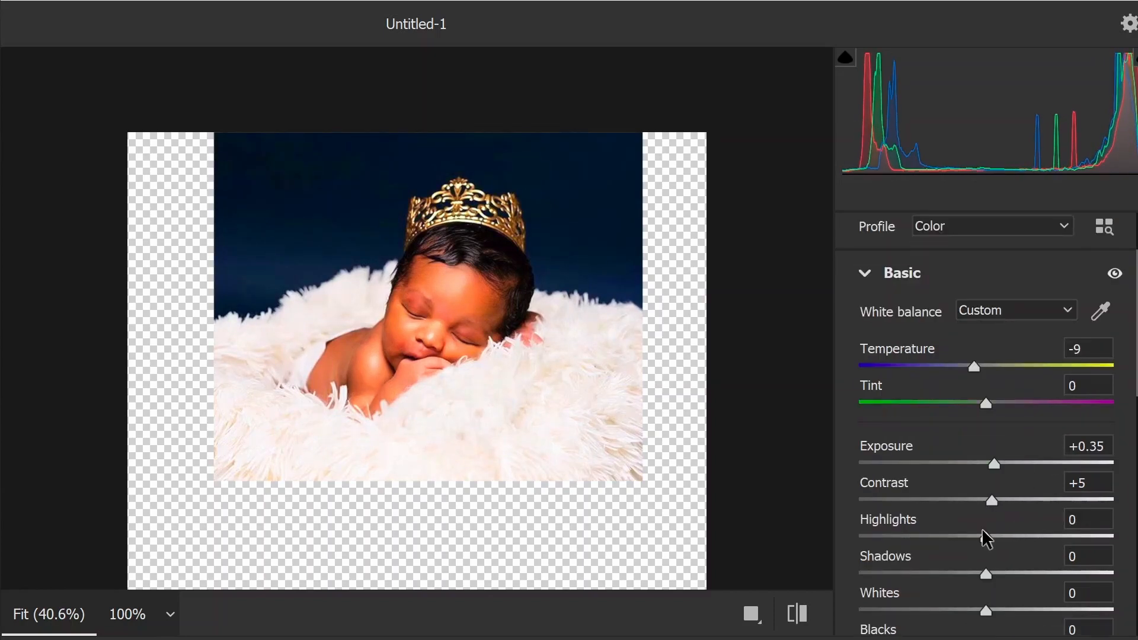
pyautogui.moveTo(986, 539); pyautogui.dragTo(902, 541)
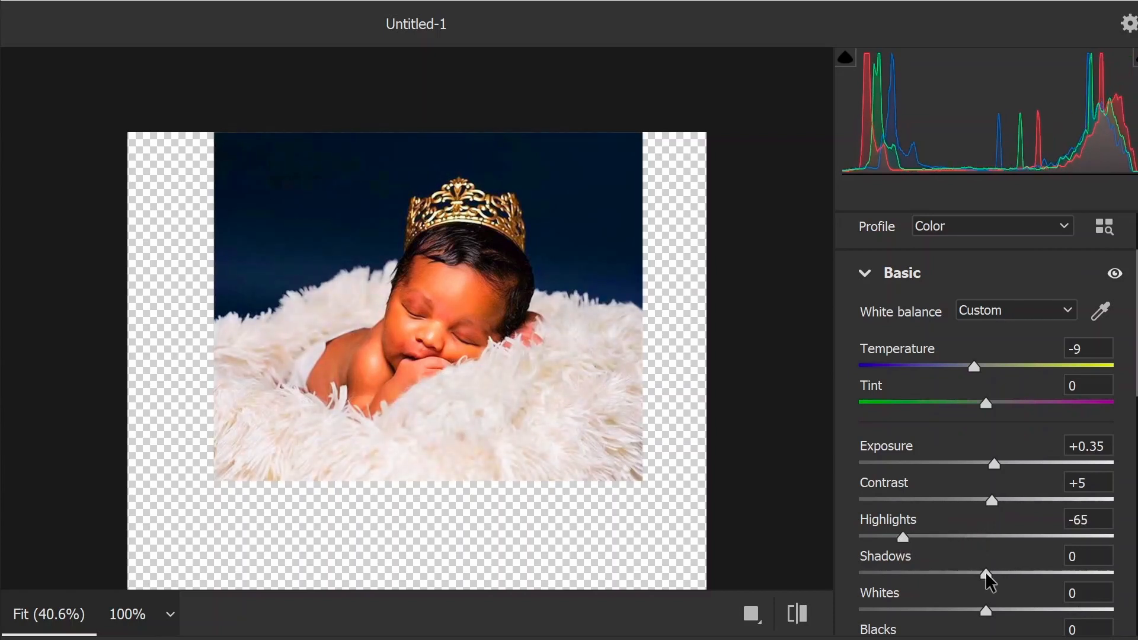
pyautogui.moveTo(988, 574); pyautogui.dragTo(1024, 570)
pyautogui.scroll(-1, 1024, 571)
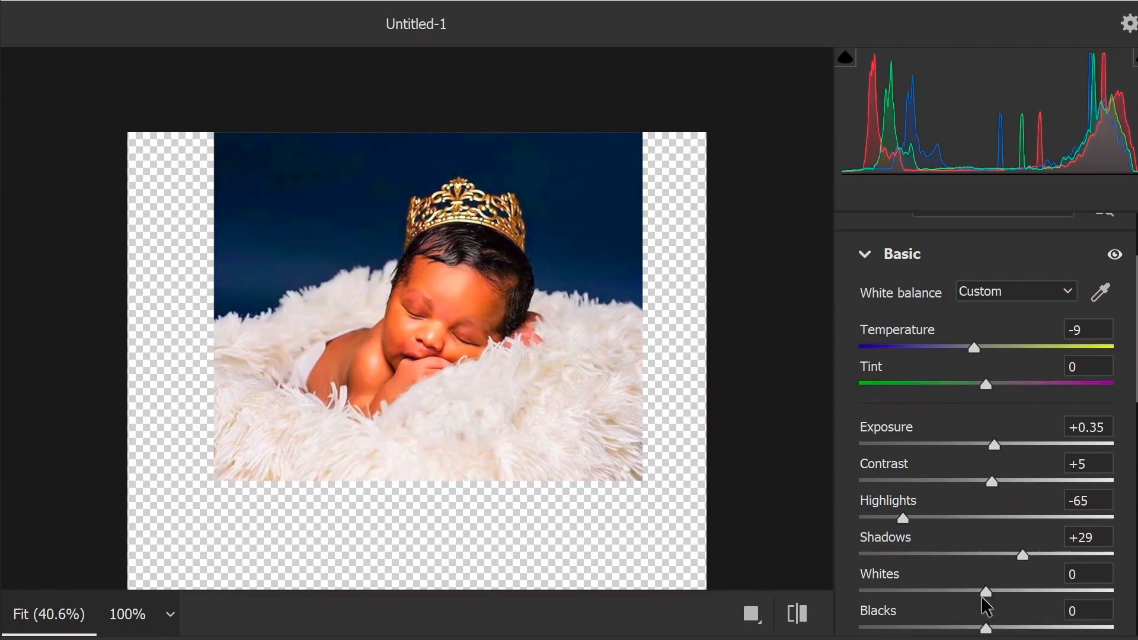
pyautogui.moveTo(986, 590); pyautogui.dragTo(928, 571)
pyautogui.scroll(-3, 1018, 525)
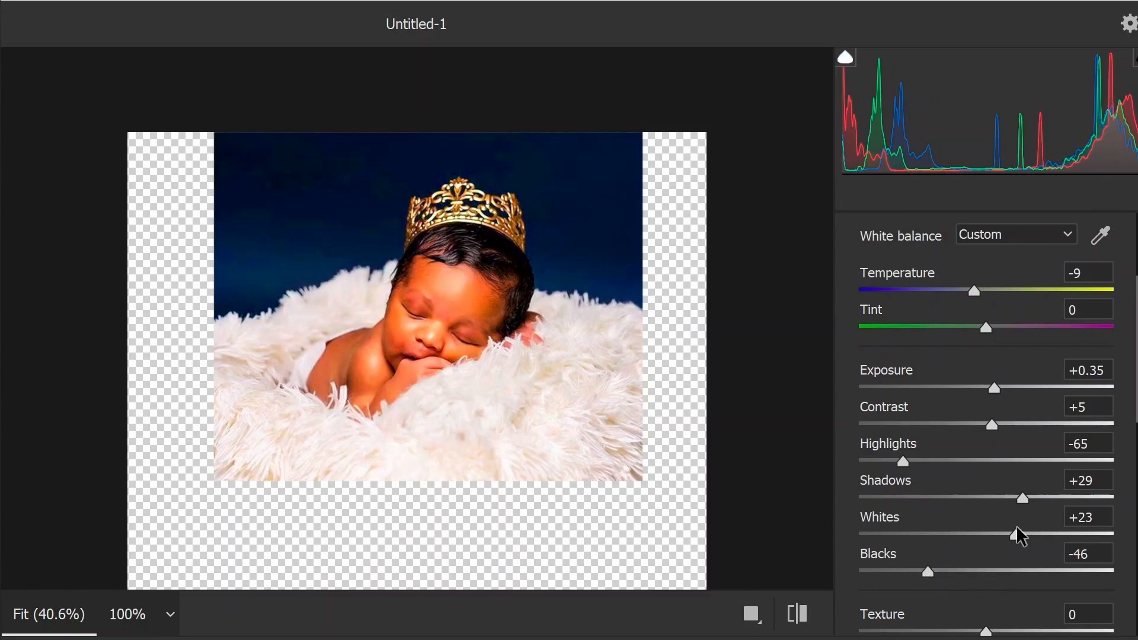
# Step: Set Texture to +7, Clarity to +9 and Vibrance to +23, apply the Camera Raw Filter and deselect the photo layer
pyautogui.scroll(-6, 1017, 529)
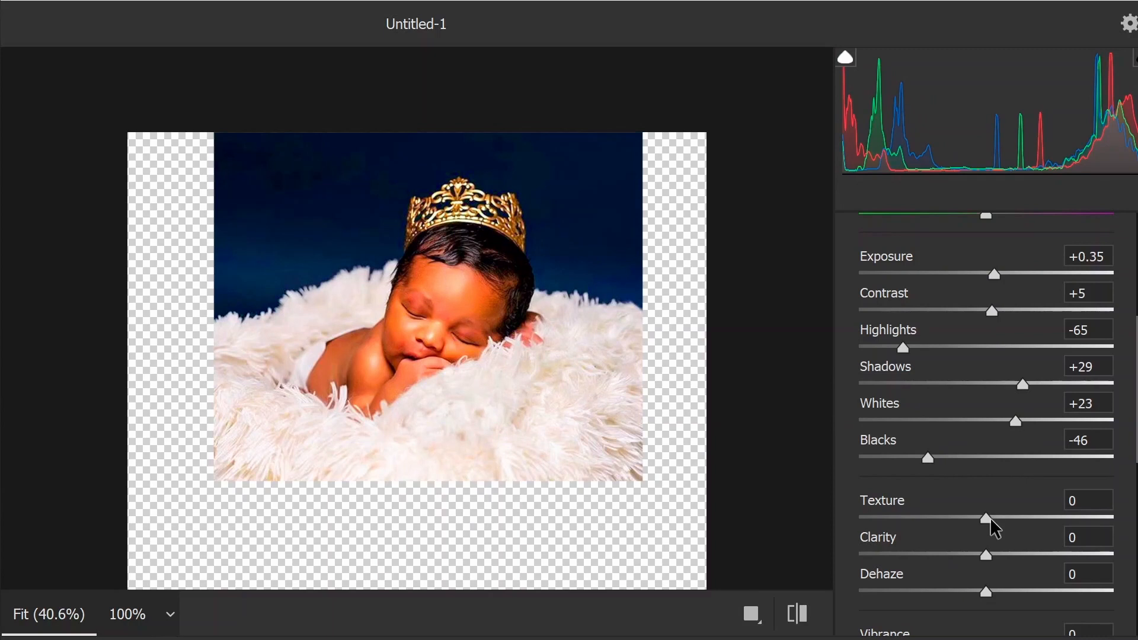
pyautogui.moveTo(988, 518); pyautogui.dragTo(1000, 555)
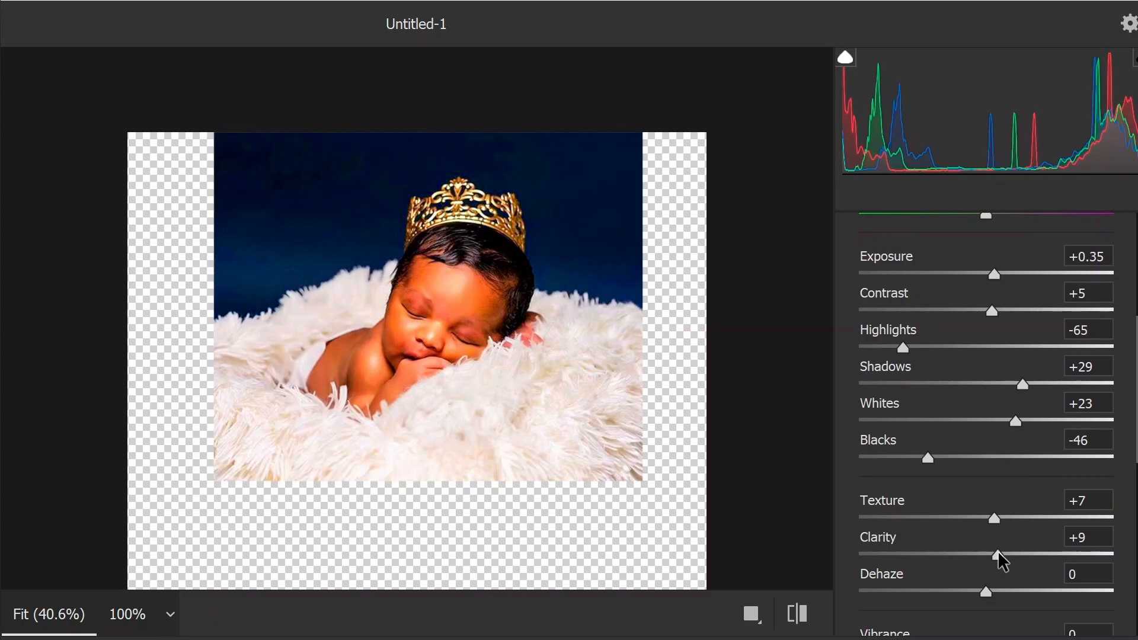
pyautogui.scroll(-3, 1001, 561)
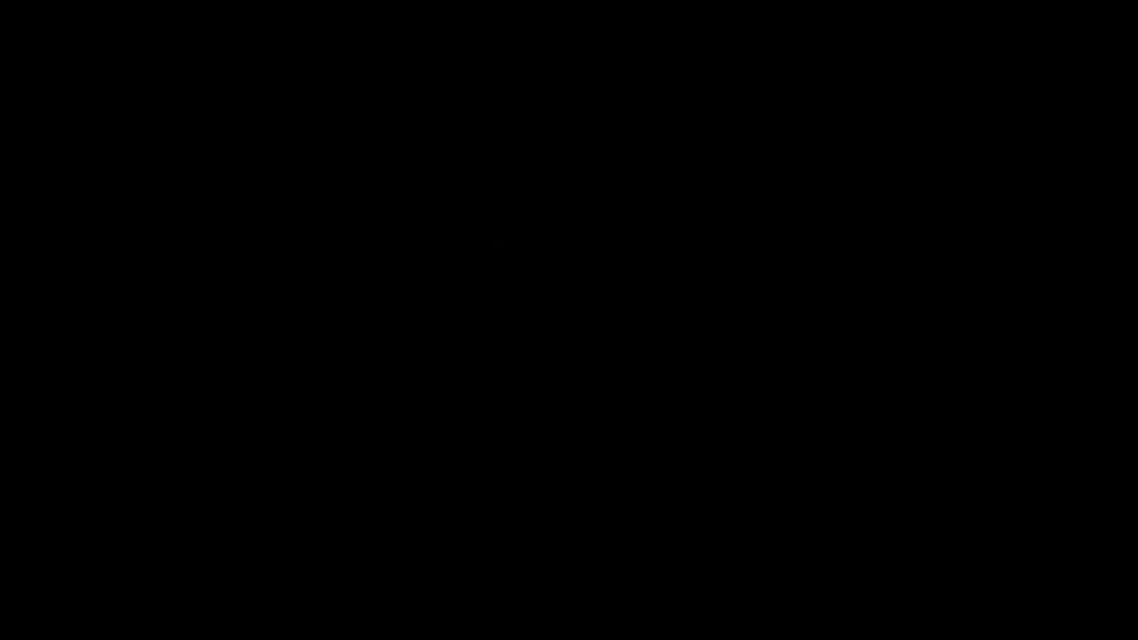
pyautogui.moveTo(987, 539); pyautogui.dragTo(1018, 539)
pyautogui.scroll(-3, 1025, 473)
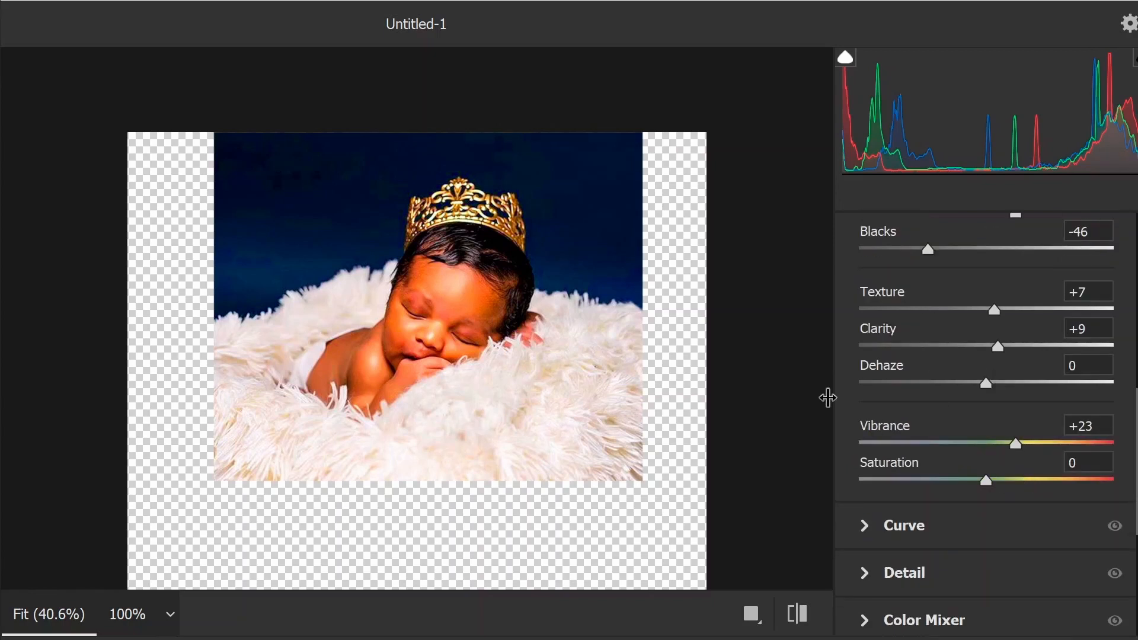
pyautogui.press('Return')
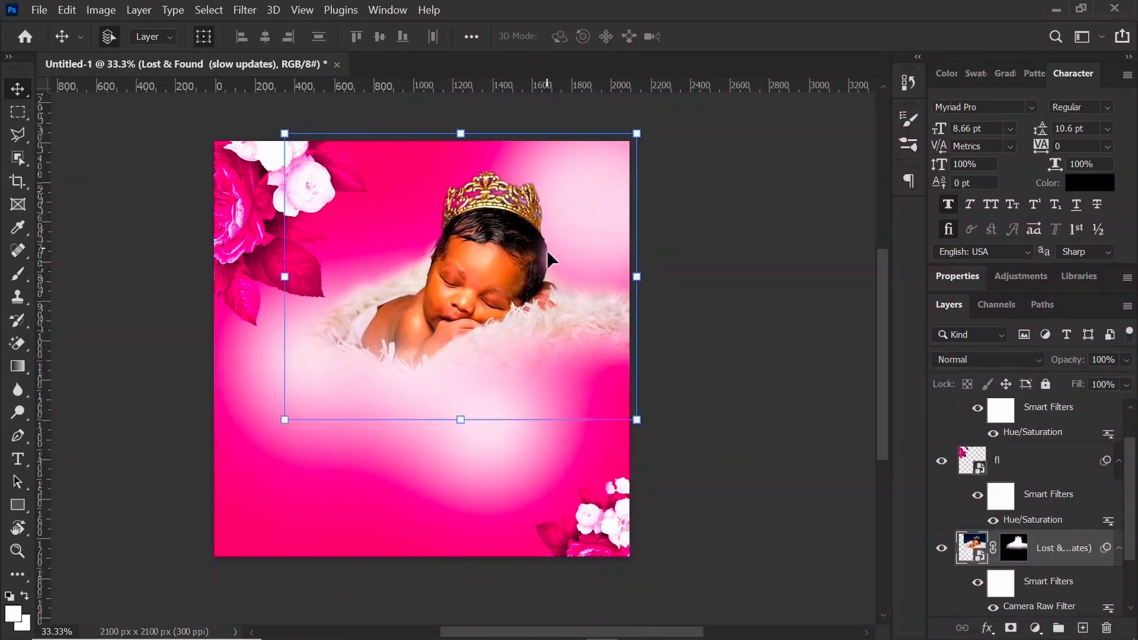
pyautogui.click(686, 266)
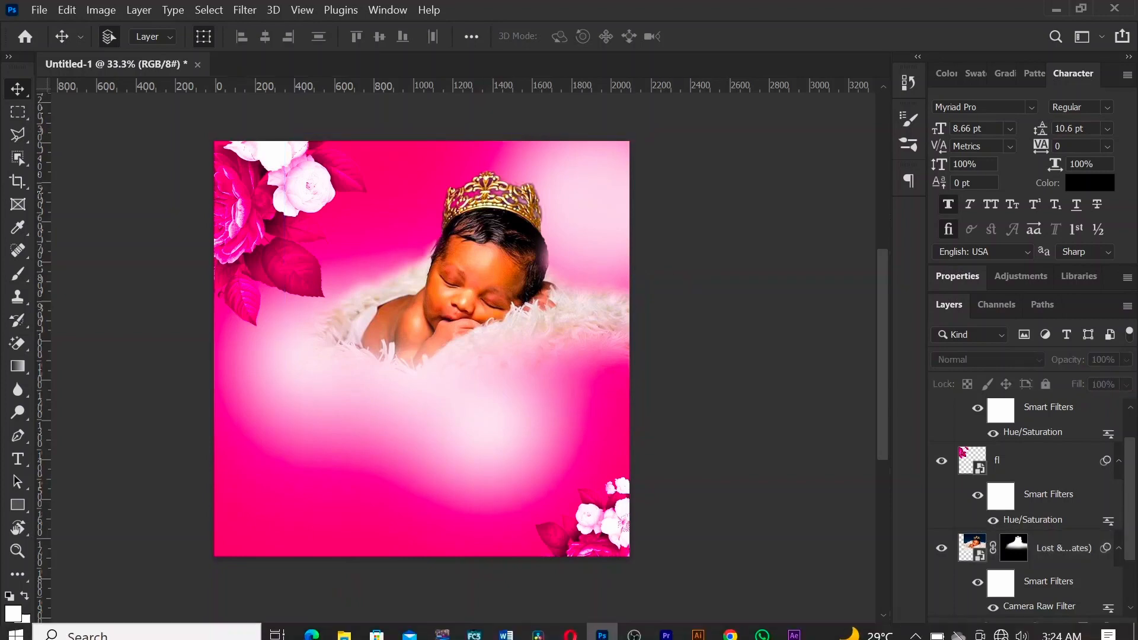
# Step: Place the orange glow image Pic from the RESOURCES folder into the flyer and move it over the baby's head
pyautogui.click(344, 633)
pyautogui.hotkey('alt', 'Left')
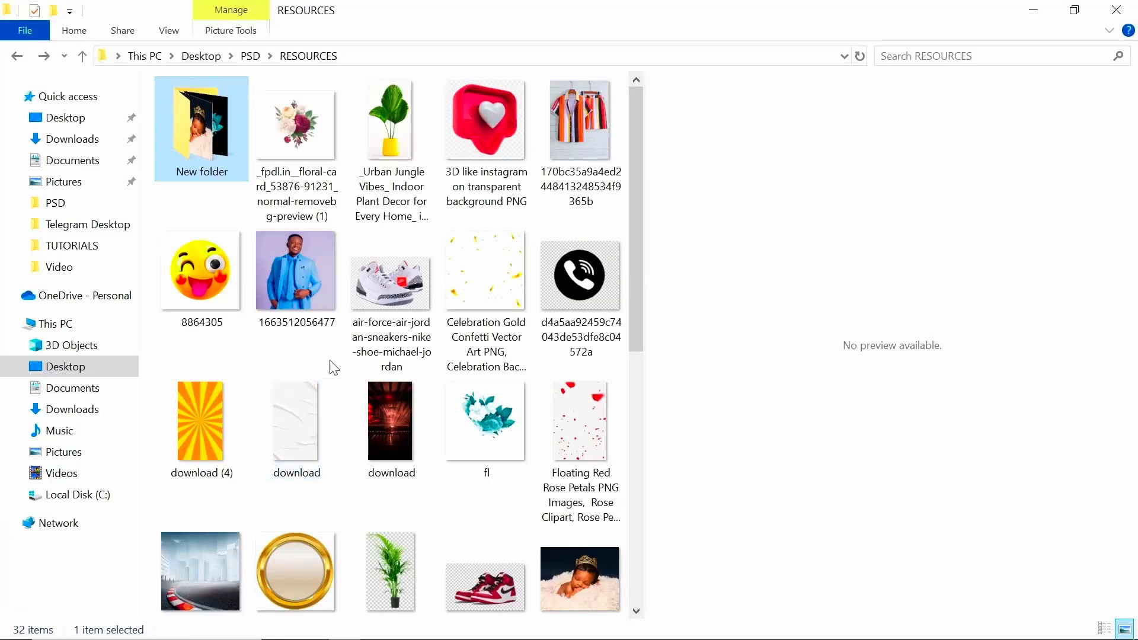
pyautogui.scroll(-2, 383, 412)
pyautogui.scroll(-2, 411, 368)
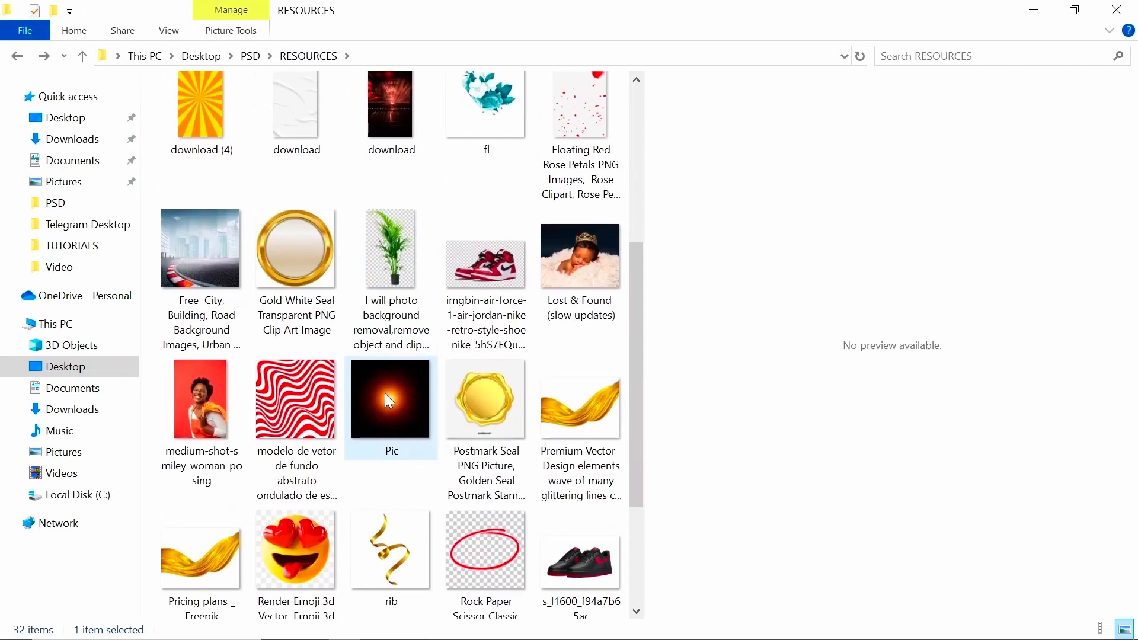
pyautogui.moveTo(389, 394); pyautogui.dragTo(405, 425)
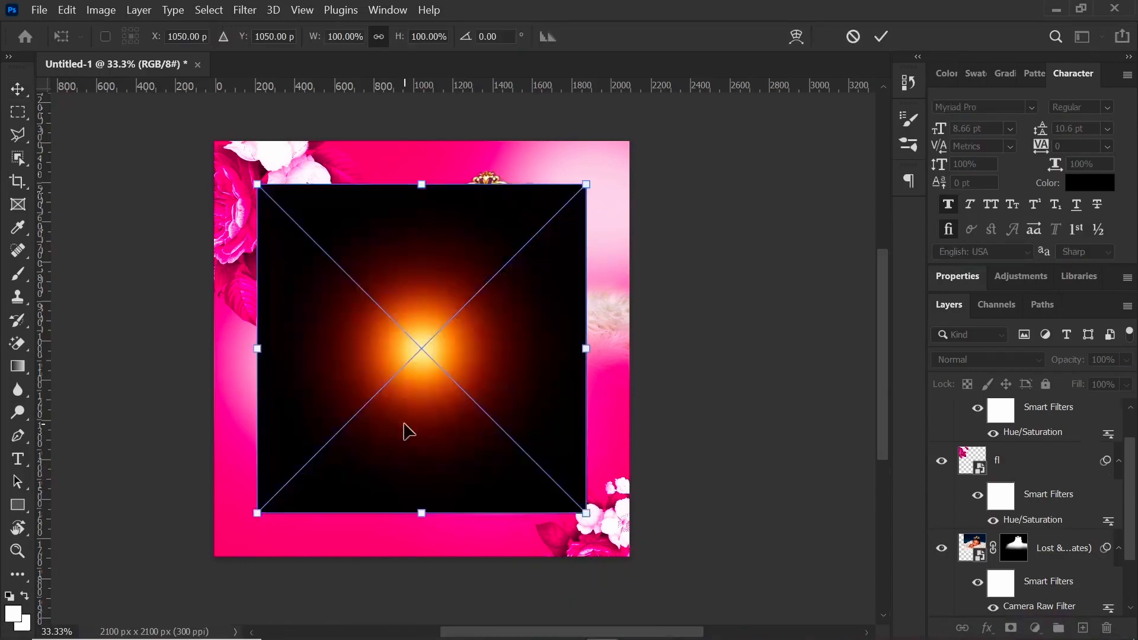
pyautogui.moveTo(449, 321); pyautogui.dragTo(518, 267)
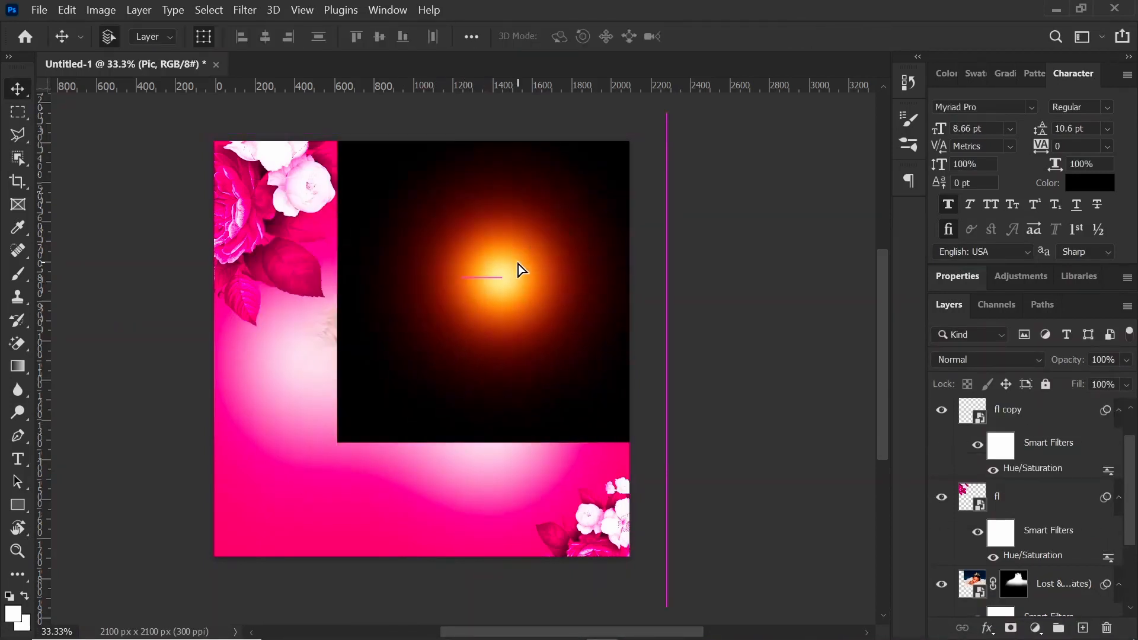
# Step: Set the Pic layer's blend mode to Screen and position its glow just to the right of the baby's head
pyautogui.click(980, 362)
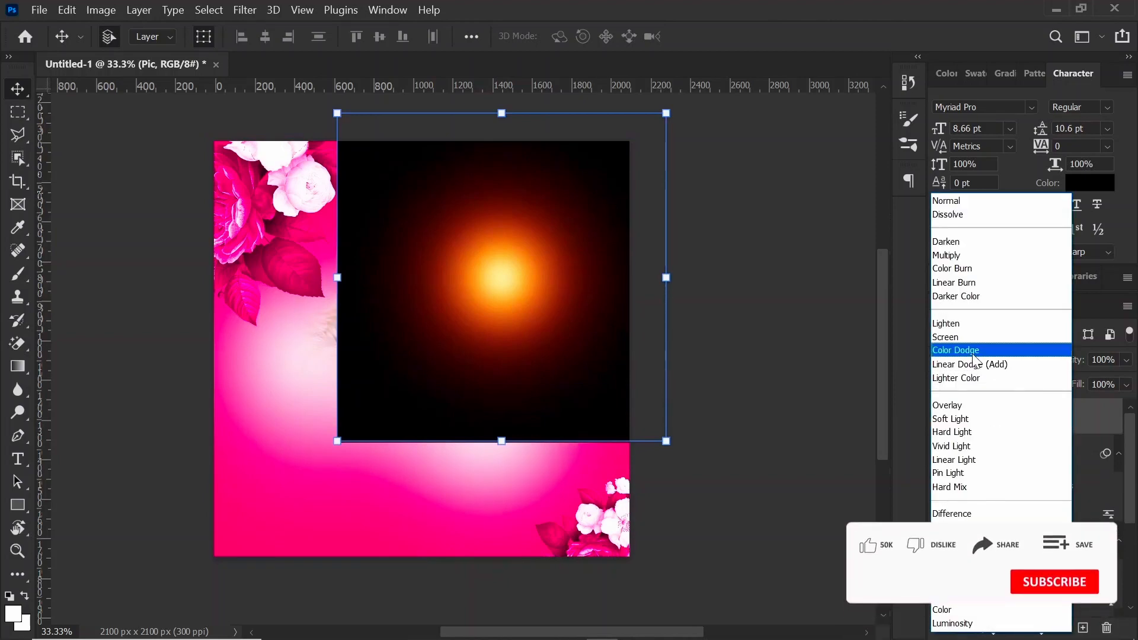
pyautogui.click(954, 340)
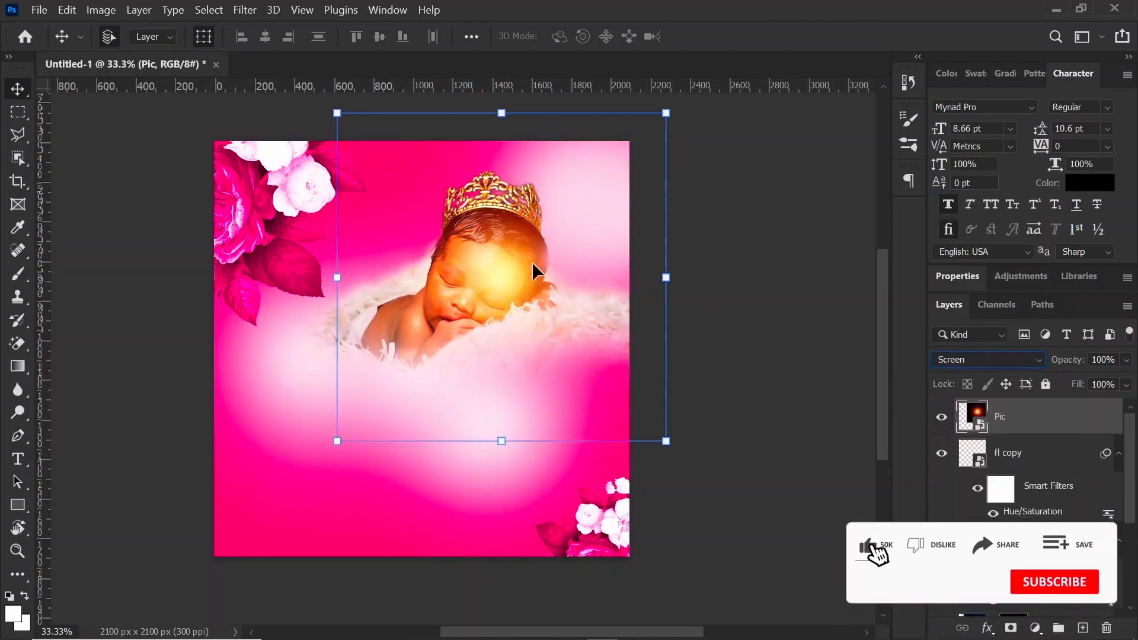
pyautogui.moveTo(576, 264); pyautogui.dragTo(580, 263)
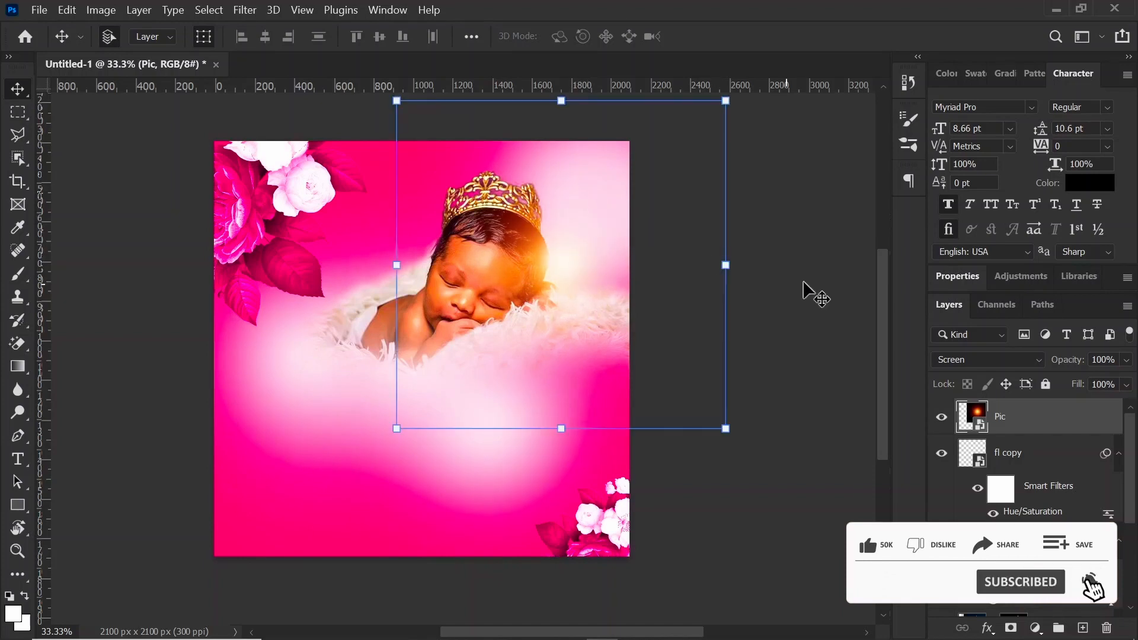
pyautogui.click(813, 292)
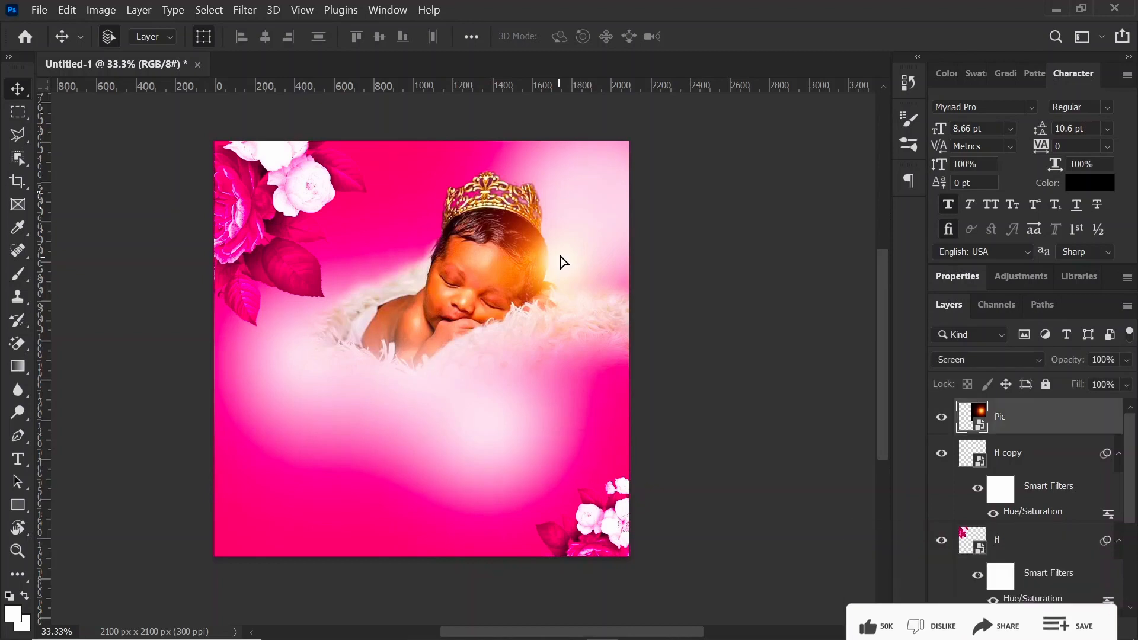
pyautogui.moveTo(562, 259); pyautogui.dragTo(569, 260)
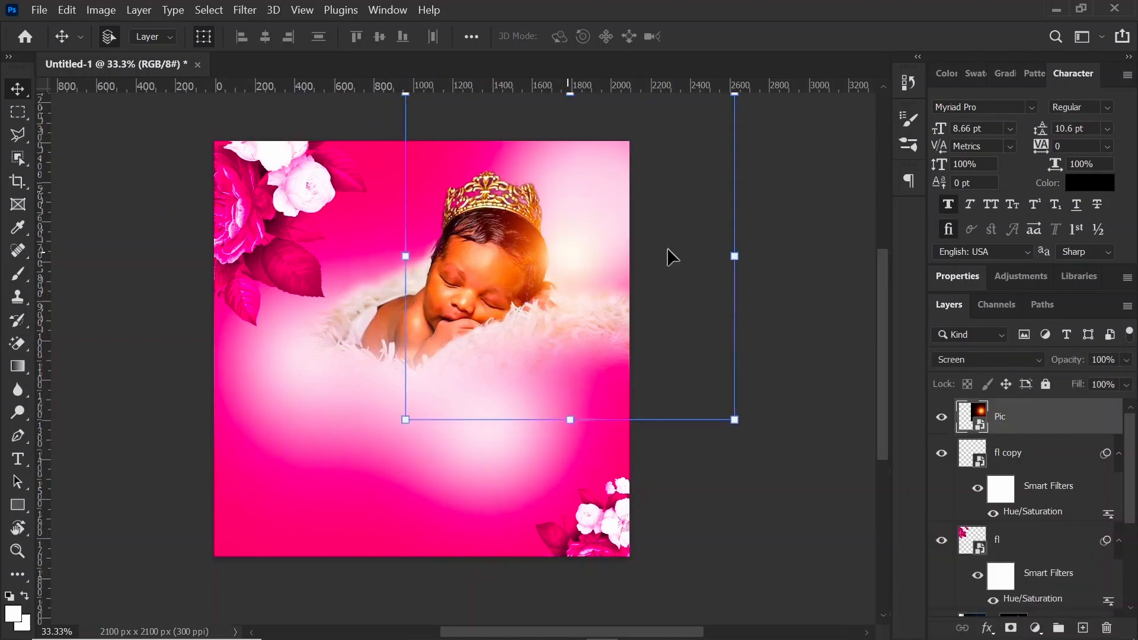
pyautogui.click(827, 265)
# Step: Lock the Pic glow layer and the baby photo layer
pyautogui.click(572, 239)
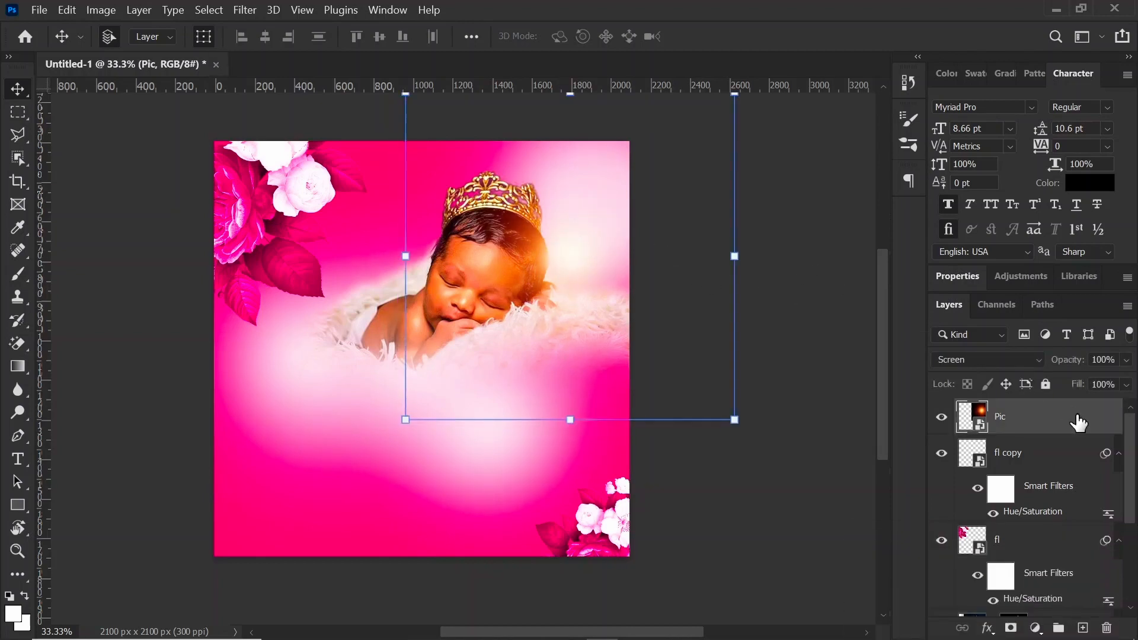
pyautogui.click(1046, 386)
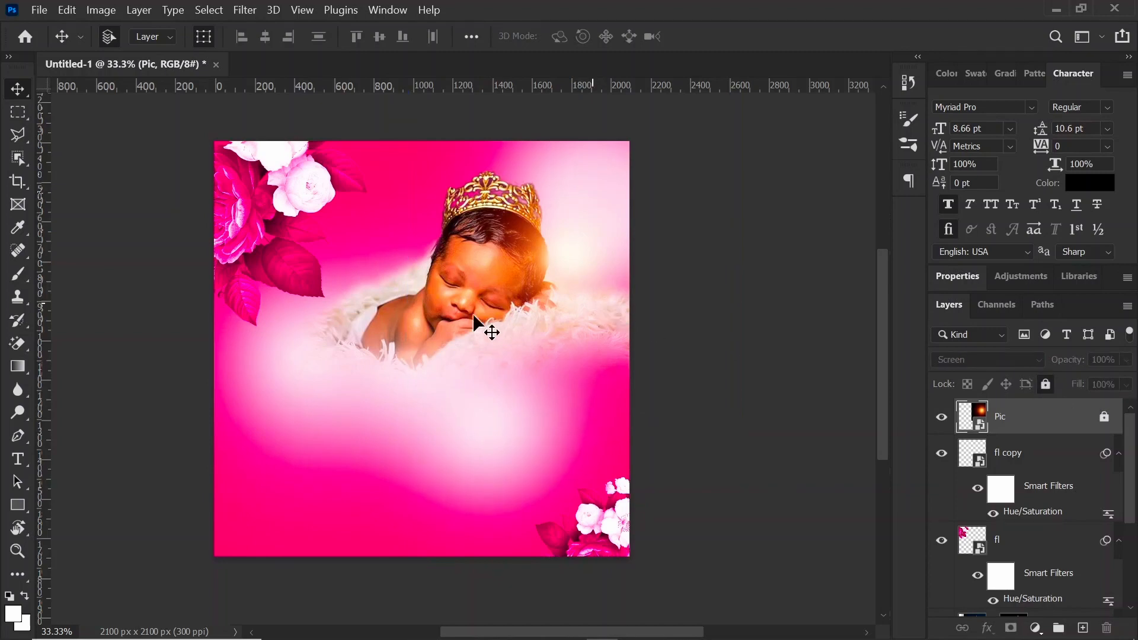
pyautogui.click(388, 325)
pyautogui.click(1050, 384)
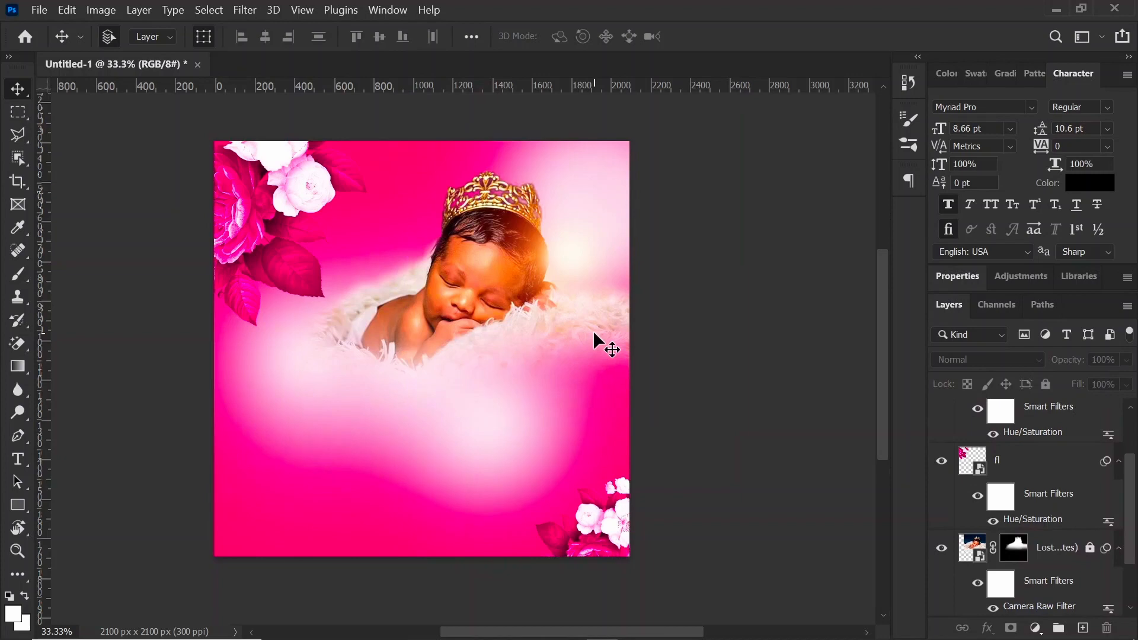
# Step: Draw a tall white rectangle with rounded corners to the left of the baby, just below the upper-left flowers
pyautogui.press('u')
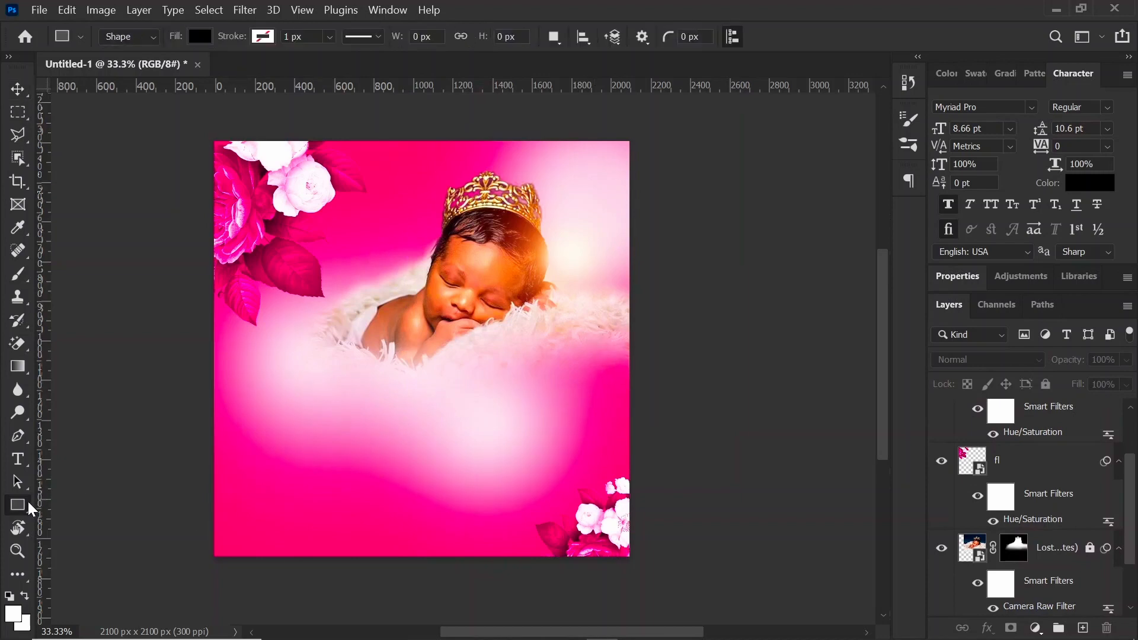
pyautogui.moveTo(272, 235); pyautogui.dragTo(428, 424)
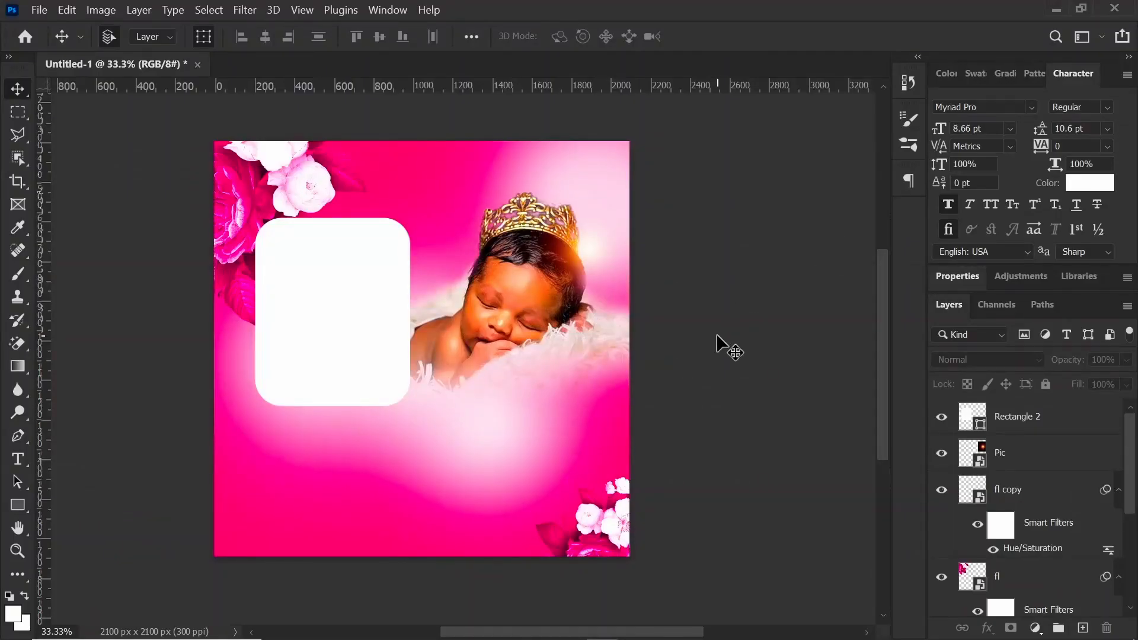
# Step: Draw a white rectangle about 1233 × 293 px near the flyer's bottom edge, leaving the text colour unchanged
pyautogui.press('u')
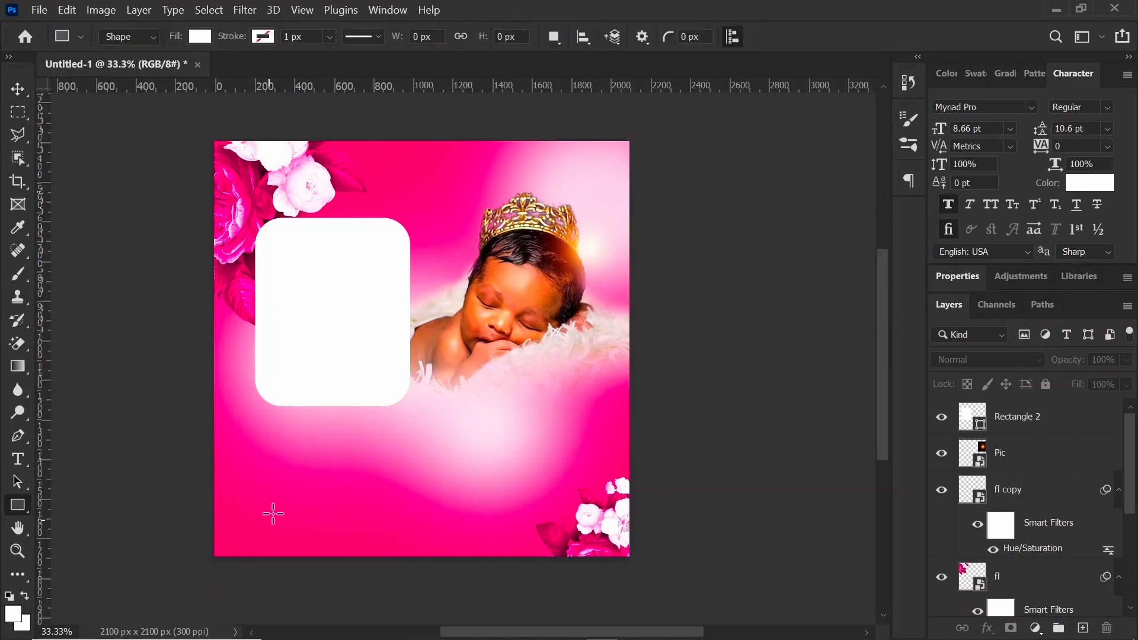
pyautogui.moveTo(283, 472); pyautogui.dragTo(527, 529)
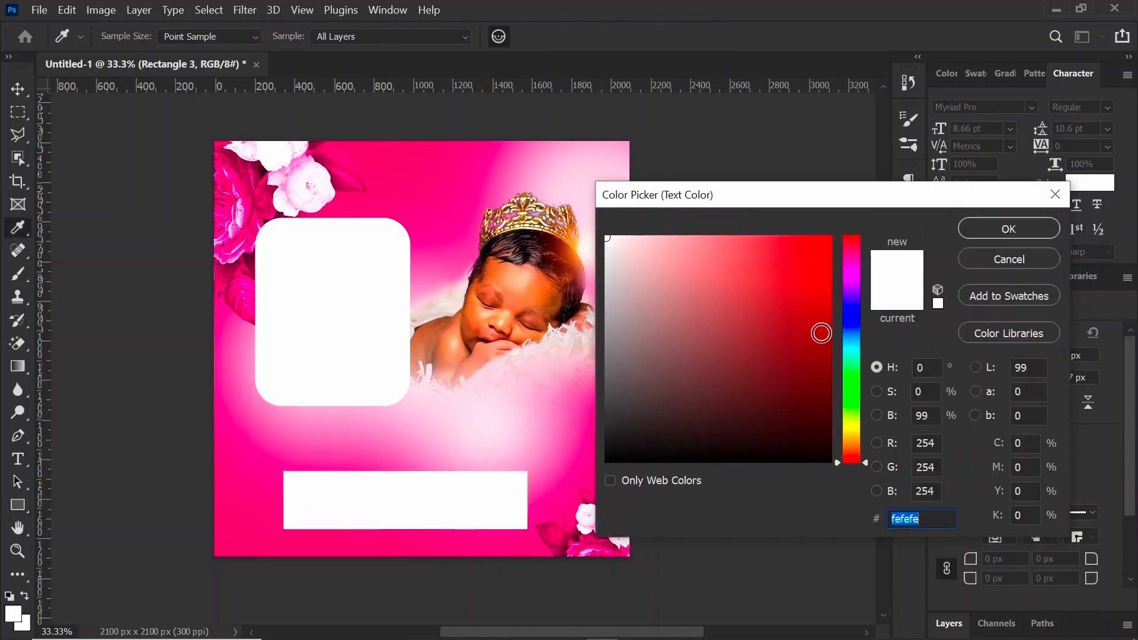
pyautogui.click(1001, 265)
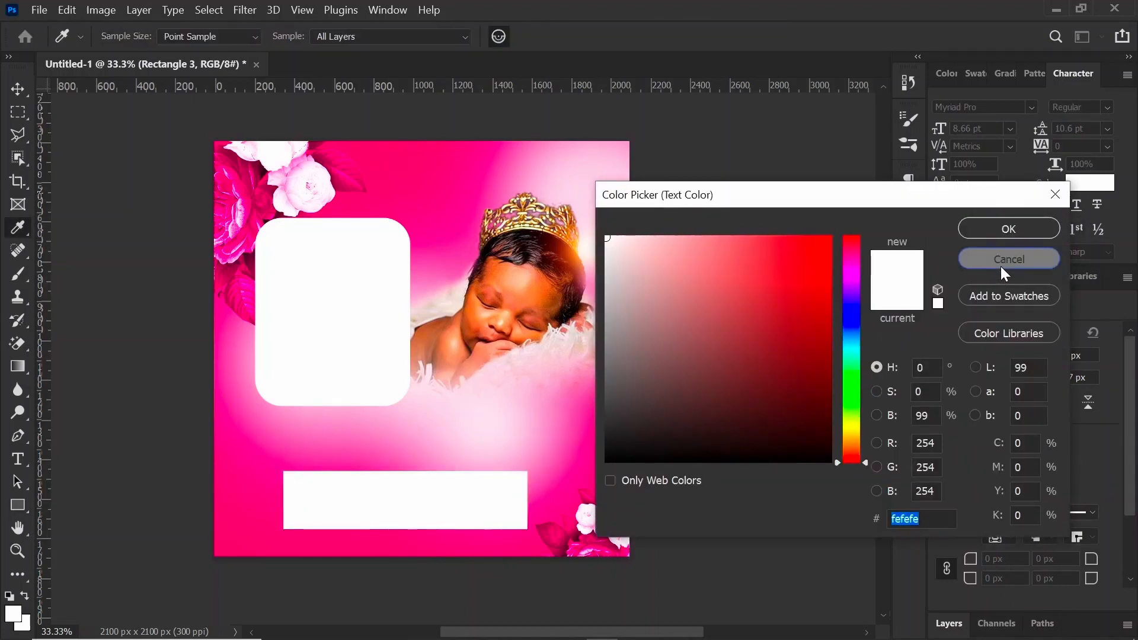
# Step: Add a linear Gradient Overlay with a 0° angle to the Rectangle 3 bar near the flyer's bottom edge
pyautogui.click(949, 623)
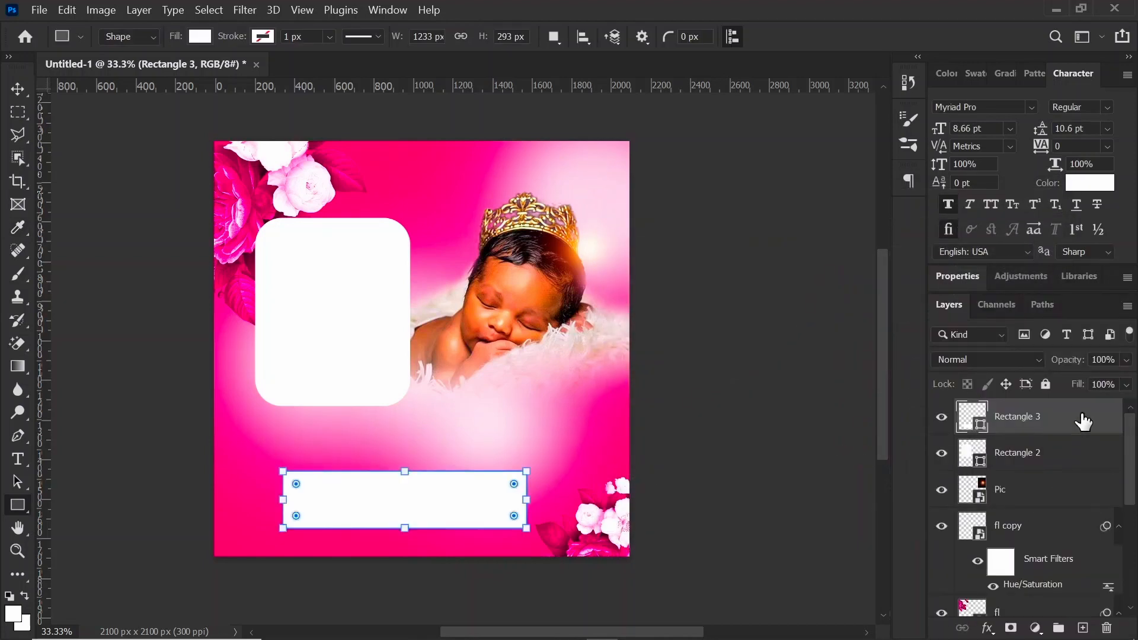
pyautogui.doubleClick(1083, 421)
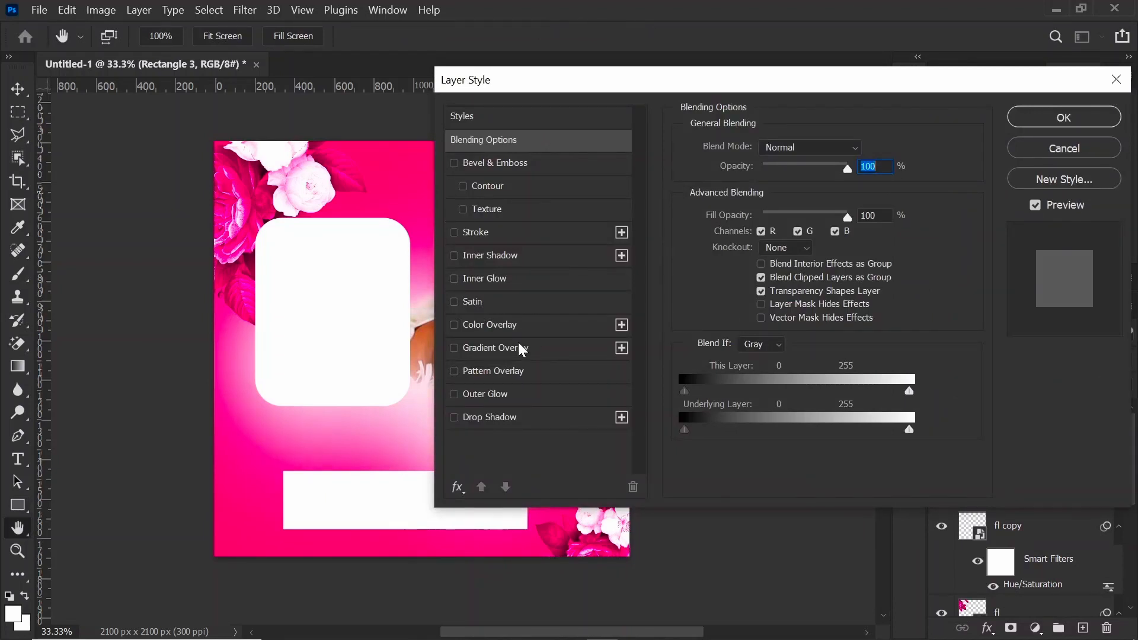
pyautogui.click(495, 348)
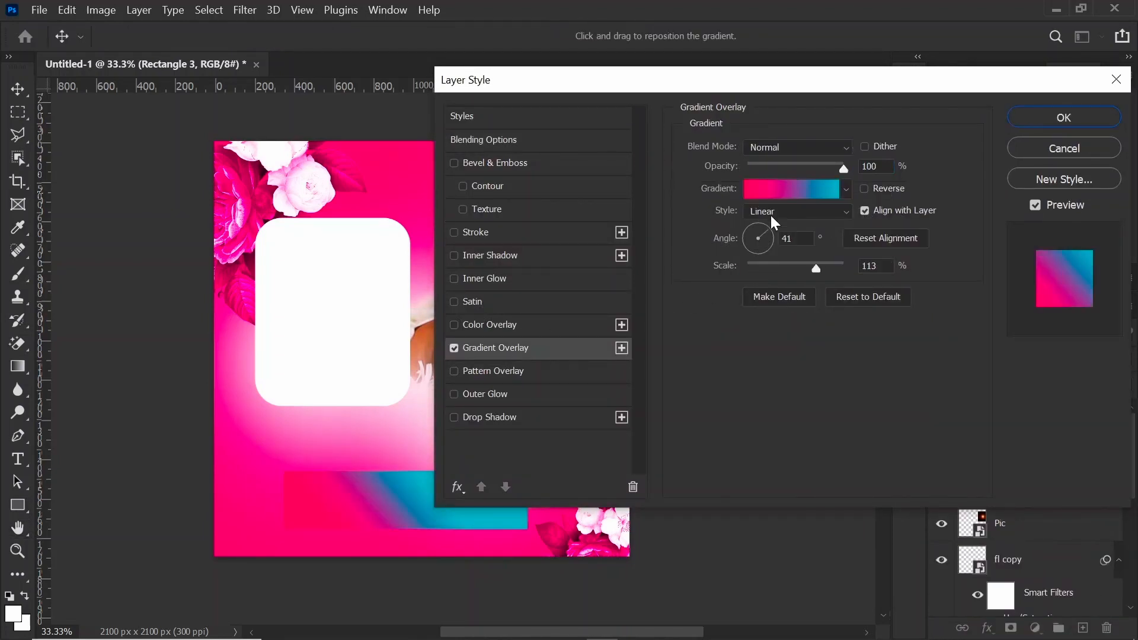
pyautogui.click(786, 238)
pyautogui.write('0')
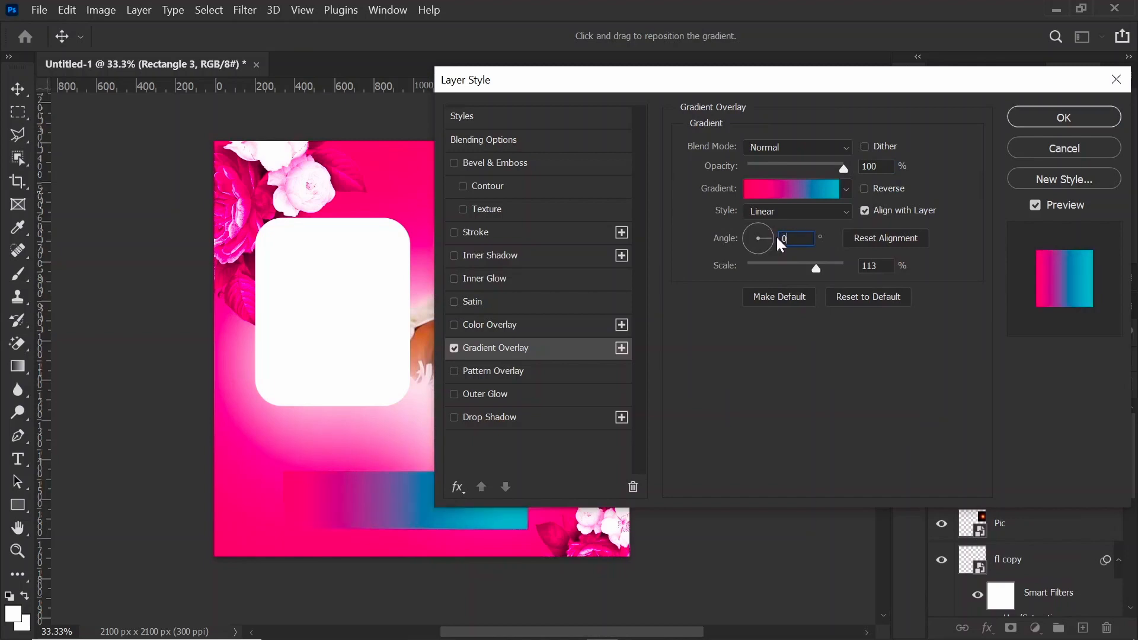
# Step: Set the starting colour stop of the bar's gradient to bright pink (ff57a6)
pyautogui.click(810, 186)
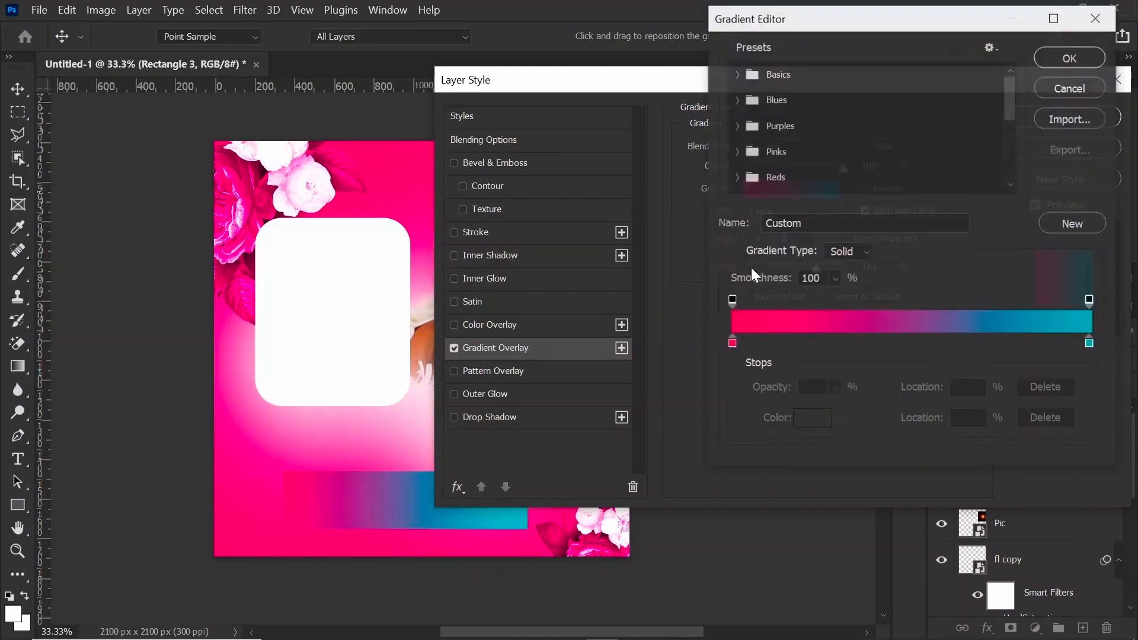
pyautogui.click(732, 344)
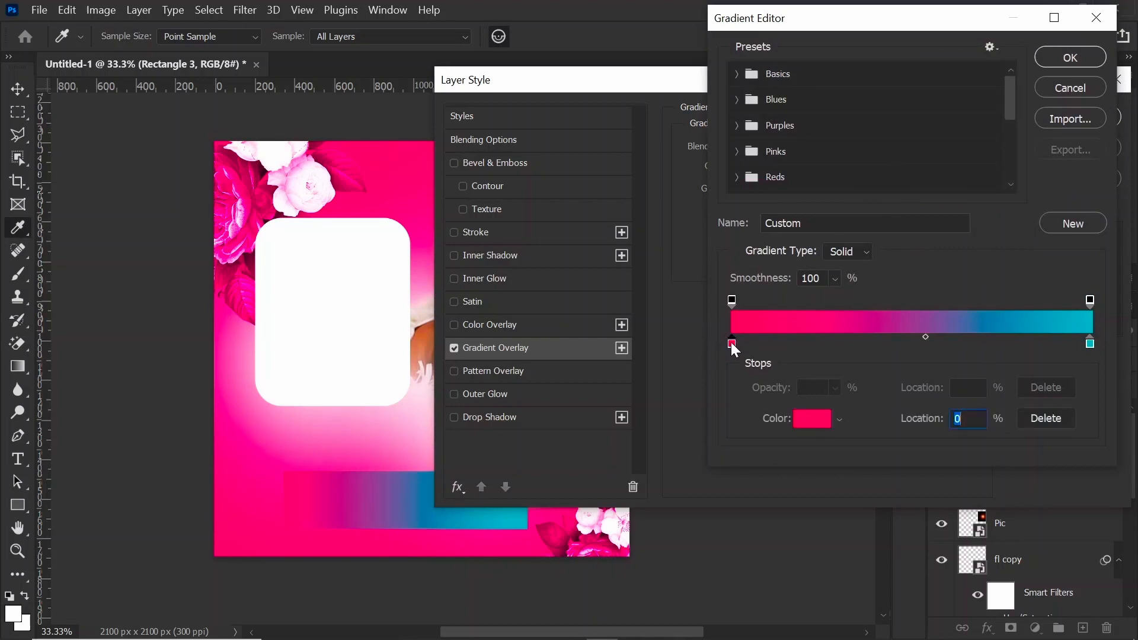
pyautogui.click(813, 420)
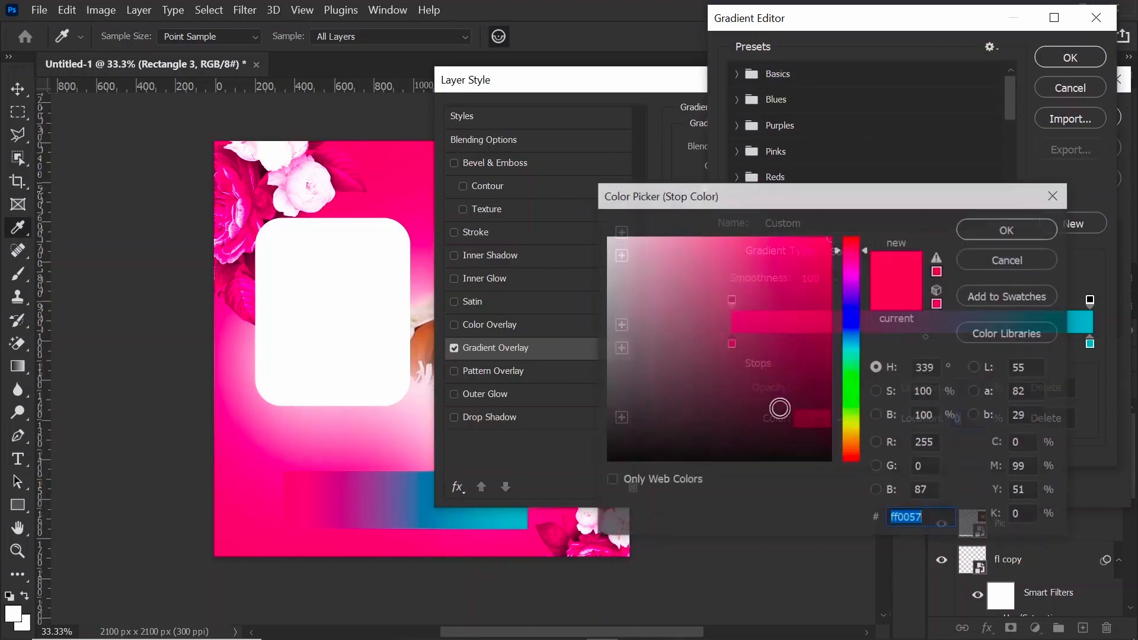
pyautogui.click(291, 191)
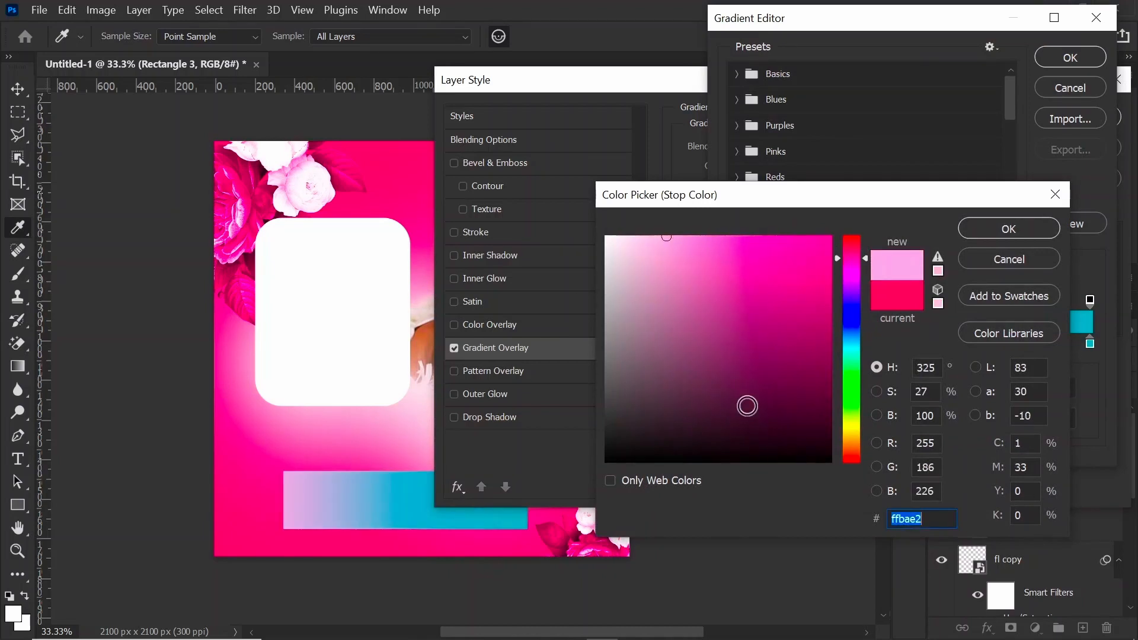
pyautogui.click(751, 250)
pyautogui.moveTo(751, 250); pyautogui.dragTo(755, 232)
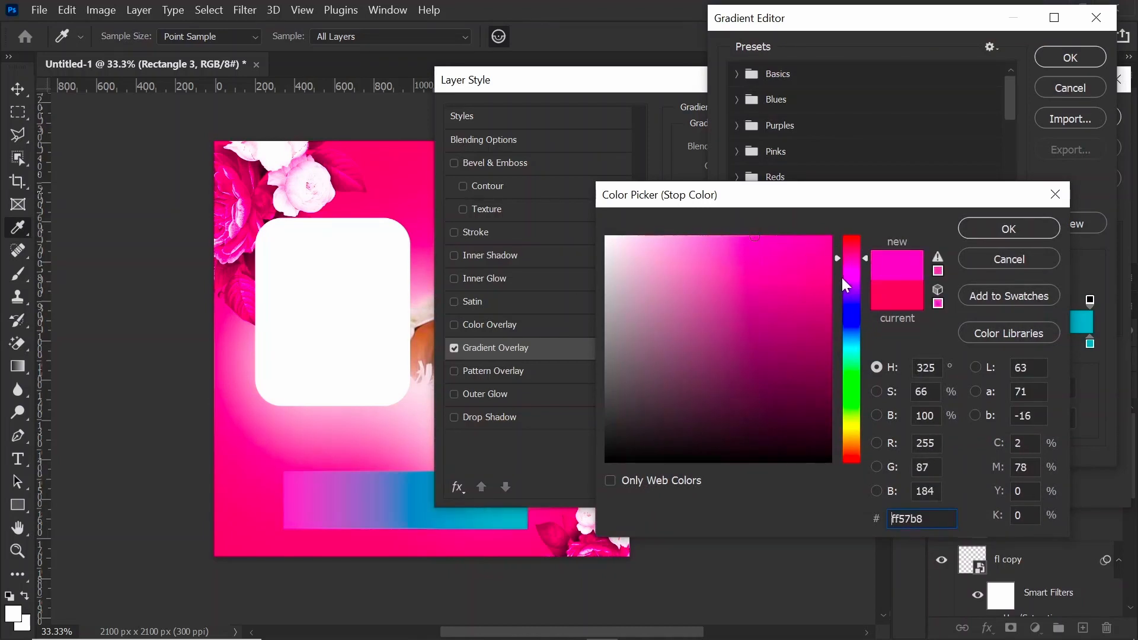
pyautogui.moveTo(851, 265); pyautogui.dragTo(854, 256)
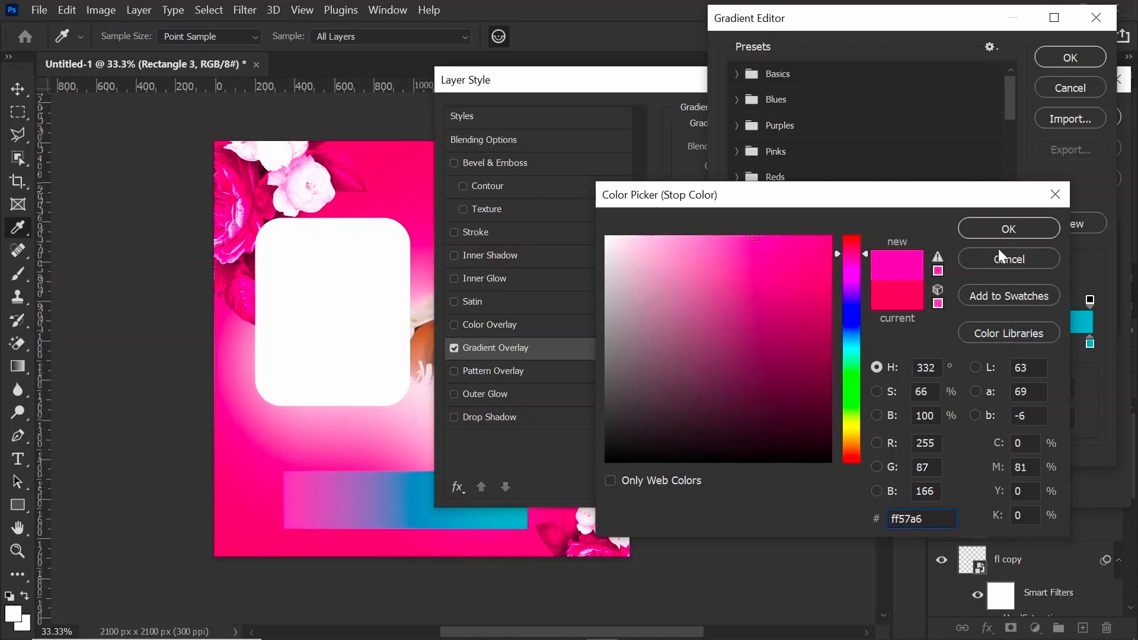
pyautogui.click(1018, 229)
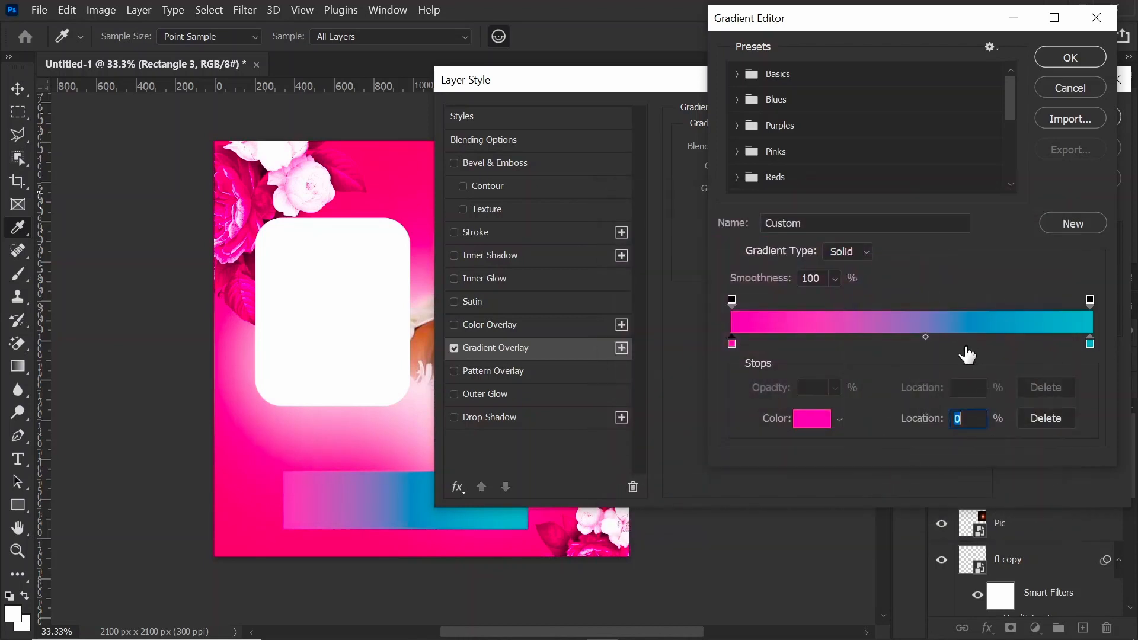
# Step: Set the gradient's end stop to dark crimson (8f0042) sampled from the upper-left flower and accept the gradient
pyautogui.click(1091, 343)
pyautogui.click(802, 422)
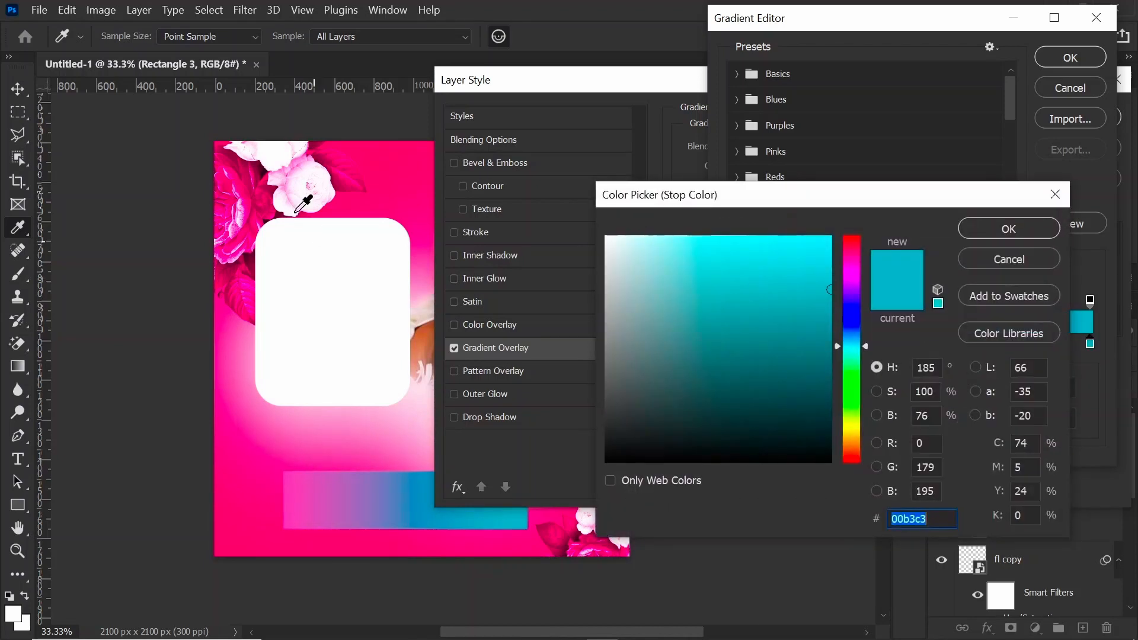
pyautogui.click(250, 192)
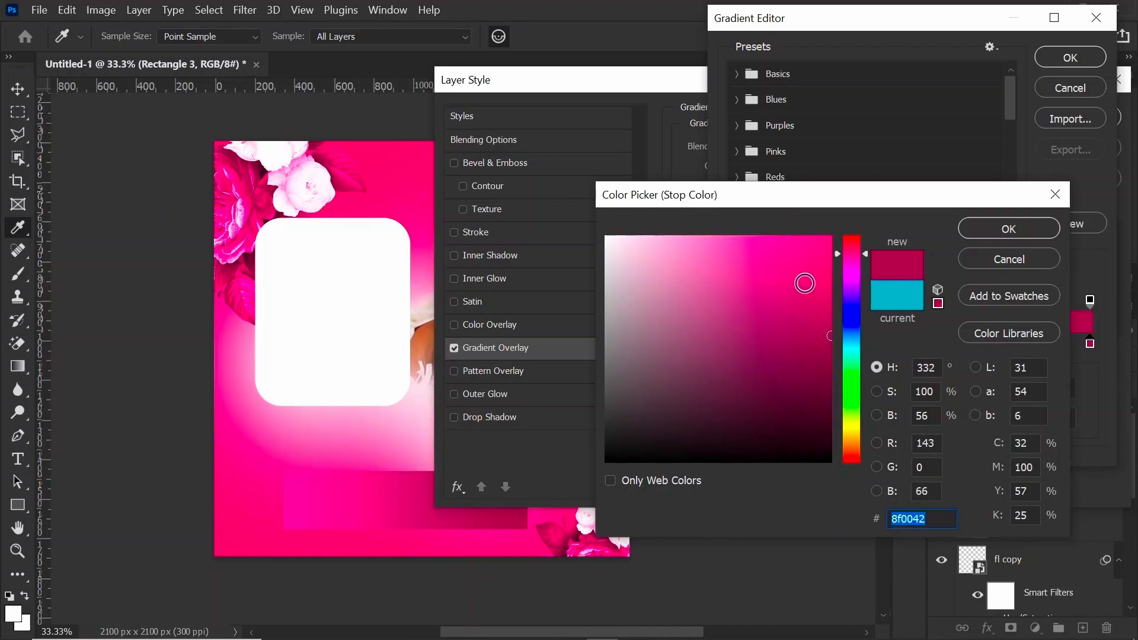
pyautogui.click(1002, 230)
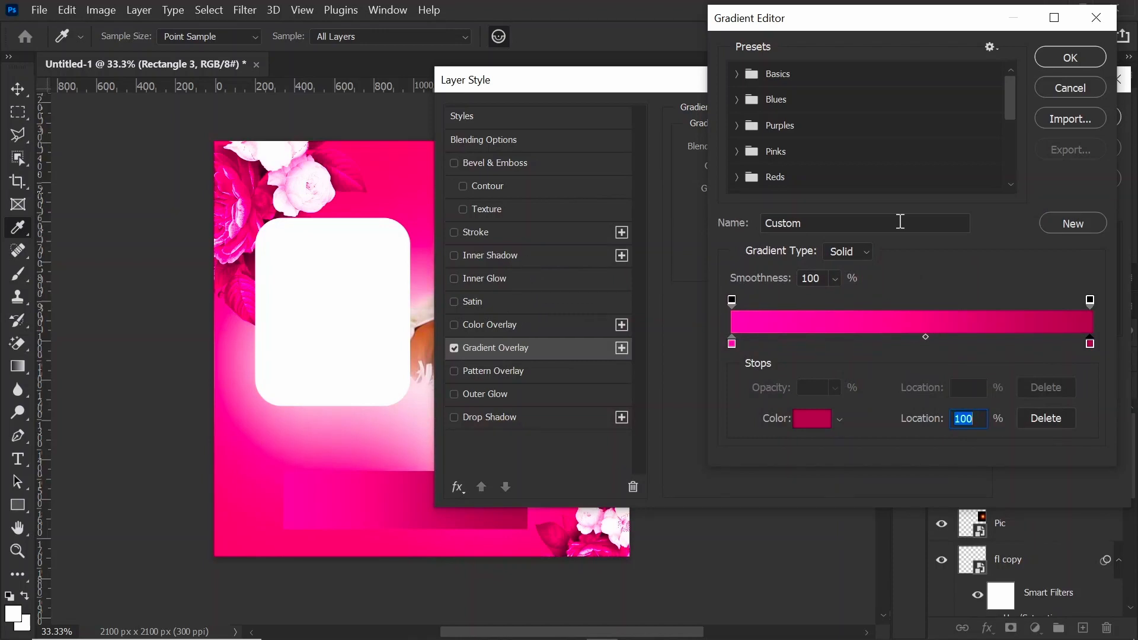
pyautogui.click(1061, 53)
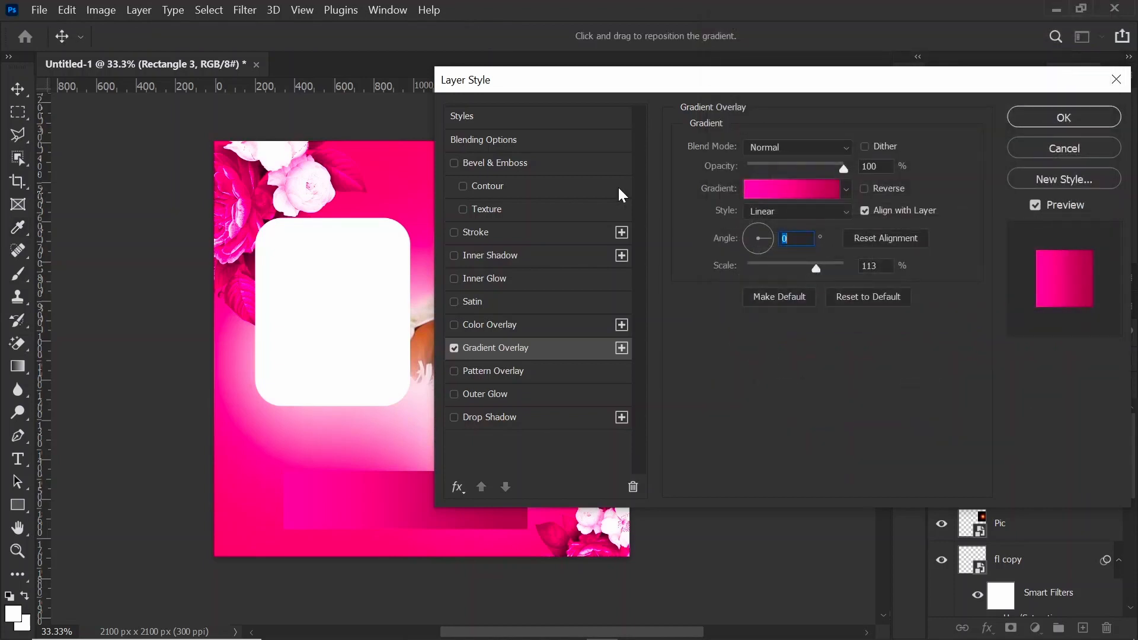
# Step: Add an Inner Shadow to the bar with off-white colour f5f5f5 and the Normal blend mode
pyautogui.click(514, 258)
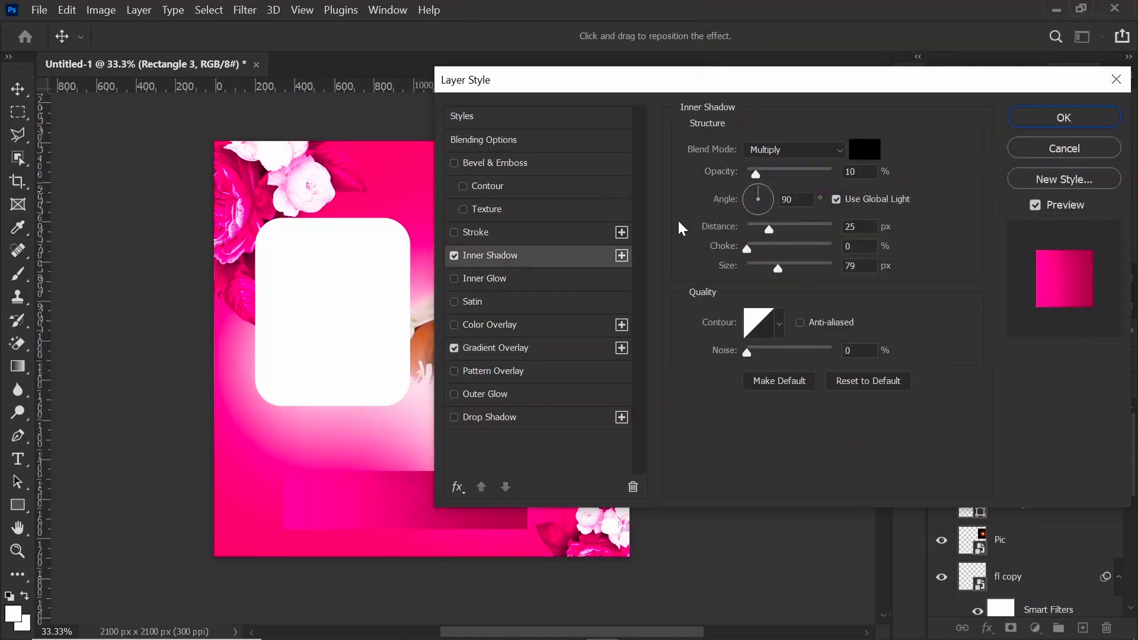
pyautogui.click(867, 156)
pyautogui.moveTo(638, 246); pyautogui.dragTo(561, 252)
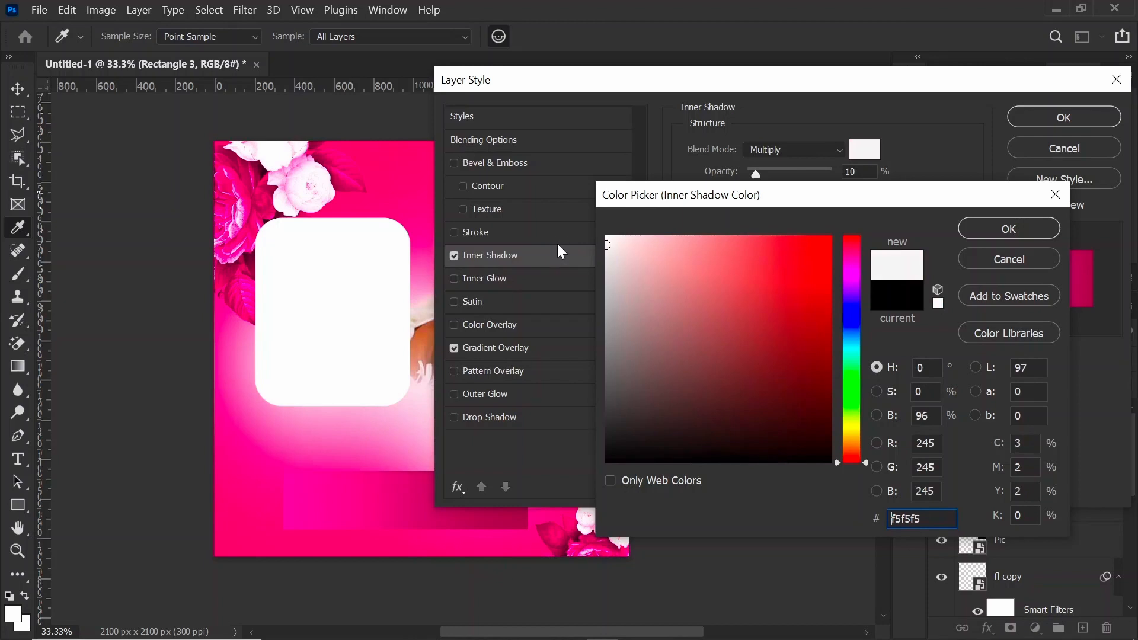
pyautogui.click(1003, 227)
pyautogui.click(788, 152)
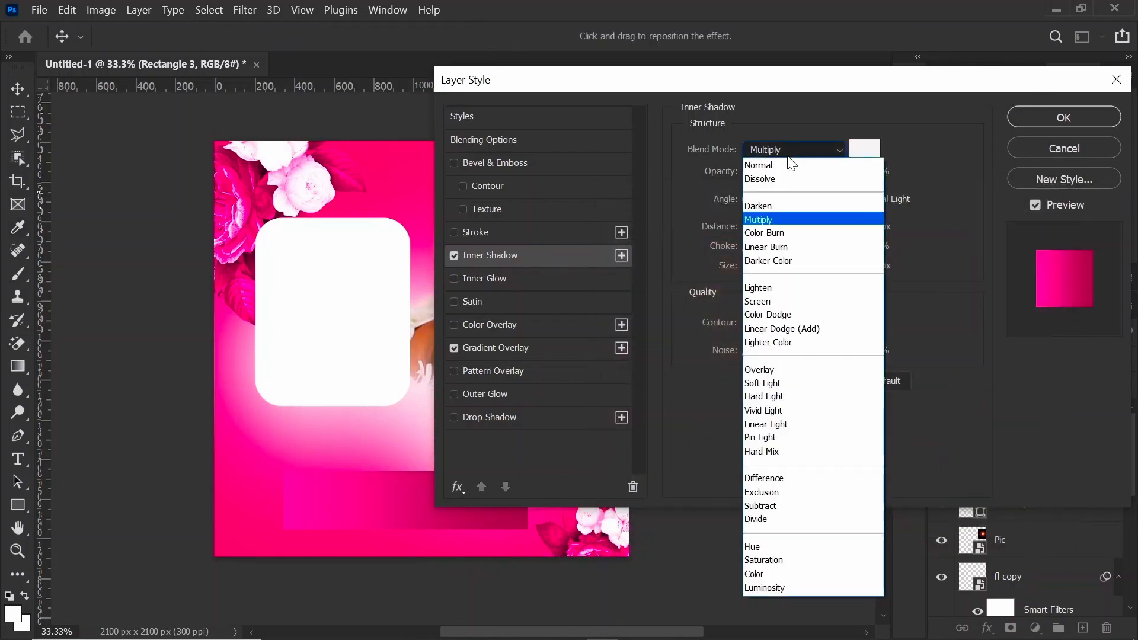
pyautogui.click(772, 166)
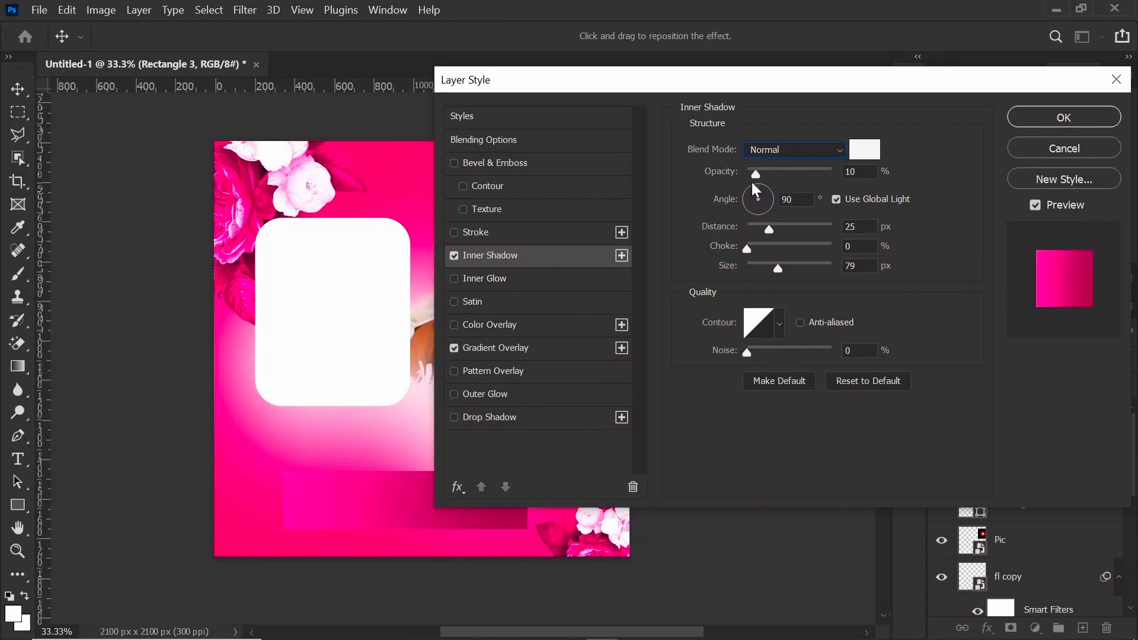
# Step: Set the inner shadow's distance to 2 px, size to 27 px and opacity to 42%, and apply the layer style
pyautogui.moveTo(766, 230); pyautogui.dragTo(763, 265)
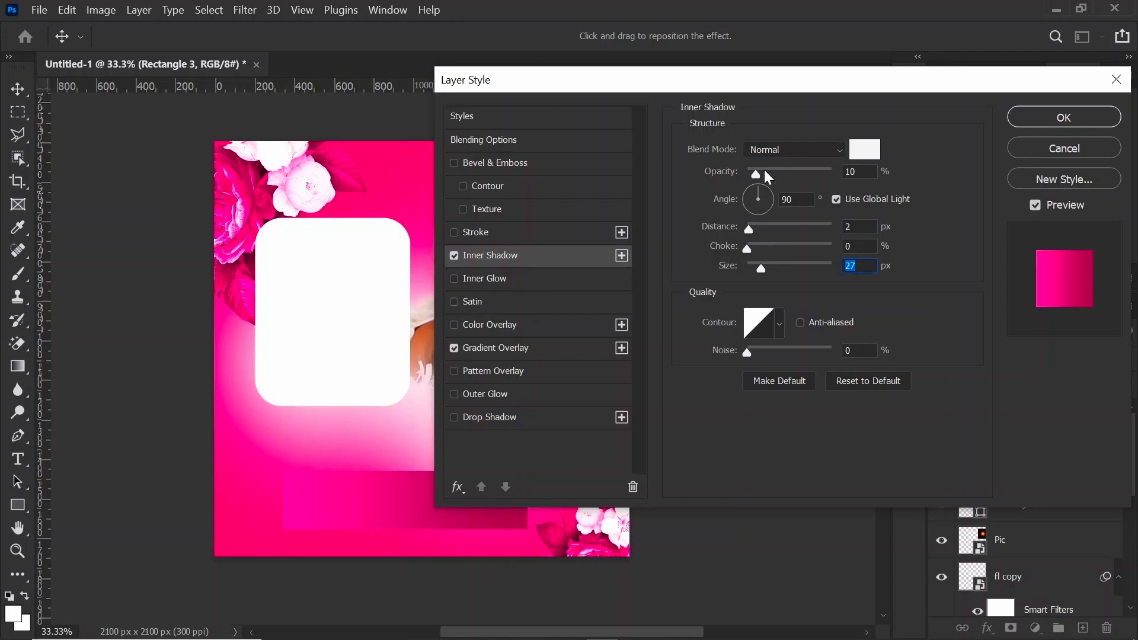
pyautogui.moveTo(763, 168); pyautogui.dragTo(783, 169)
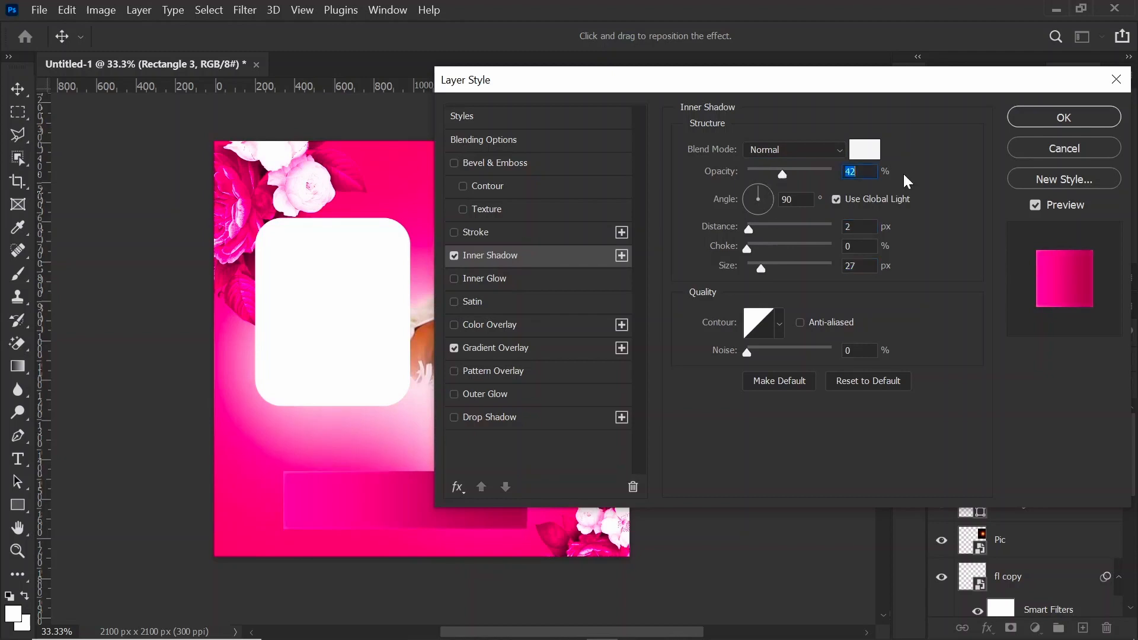
pyautogui.click(1044, 117)
pyautogui.click(750, 337)
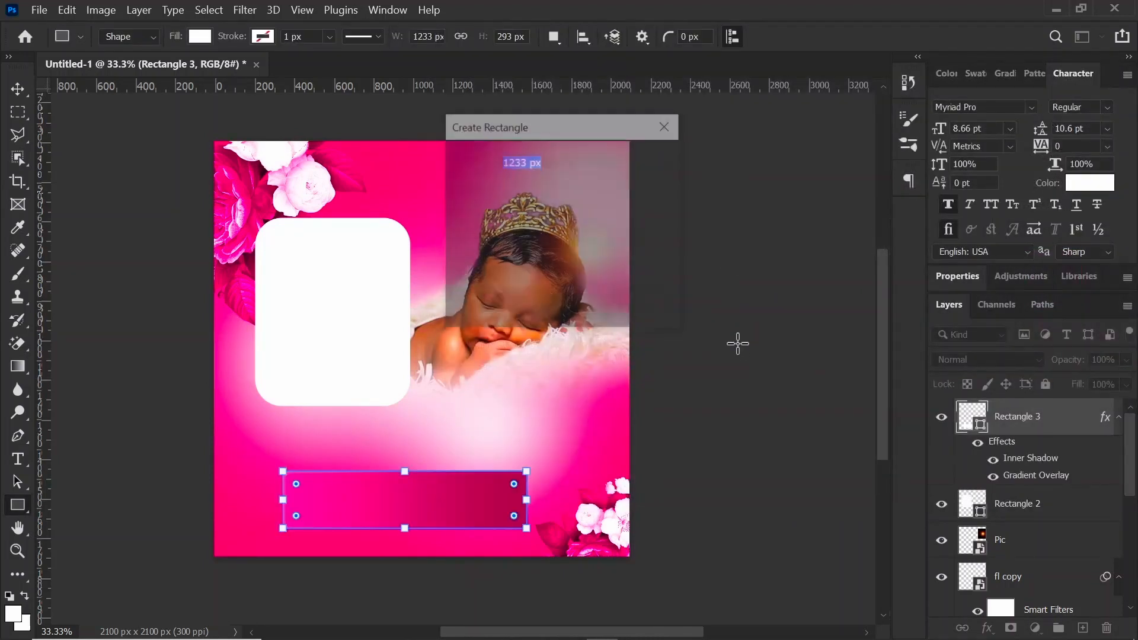
pyautogui.click(613, 303)
pyautogui.press('v')
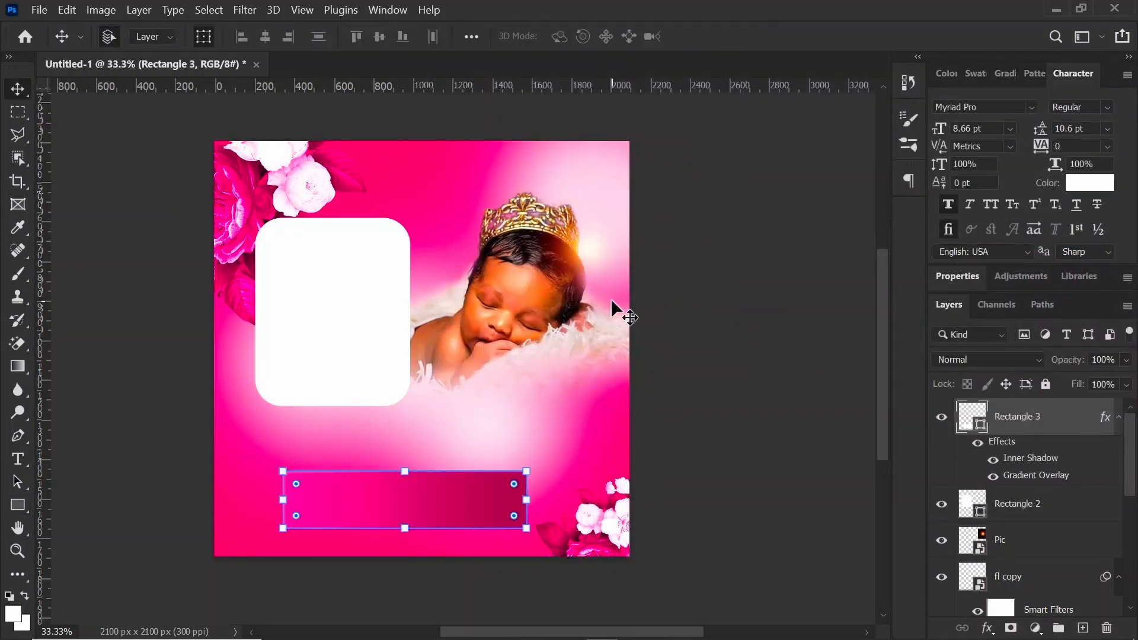
pyautogui.click(726, 320)
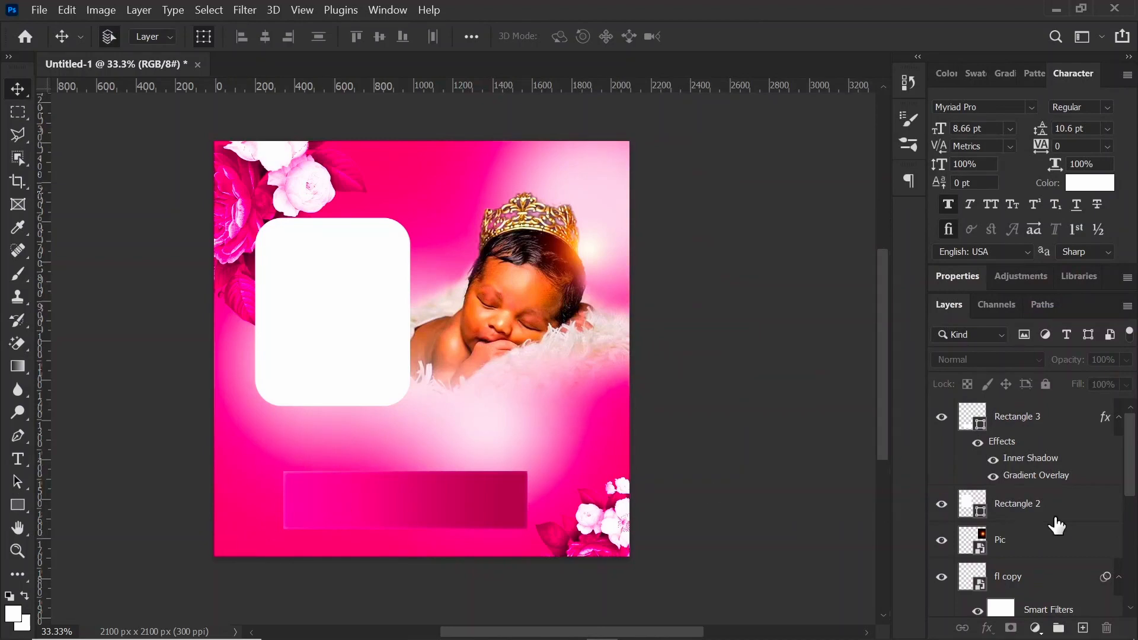
pyautogui.scroll(-5, 1053, 526)
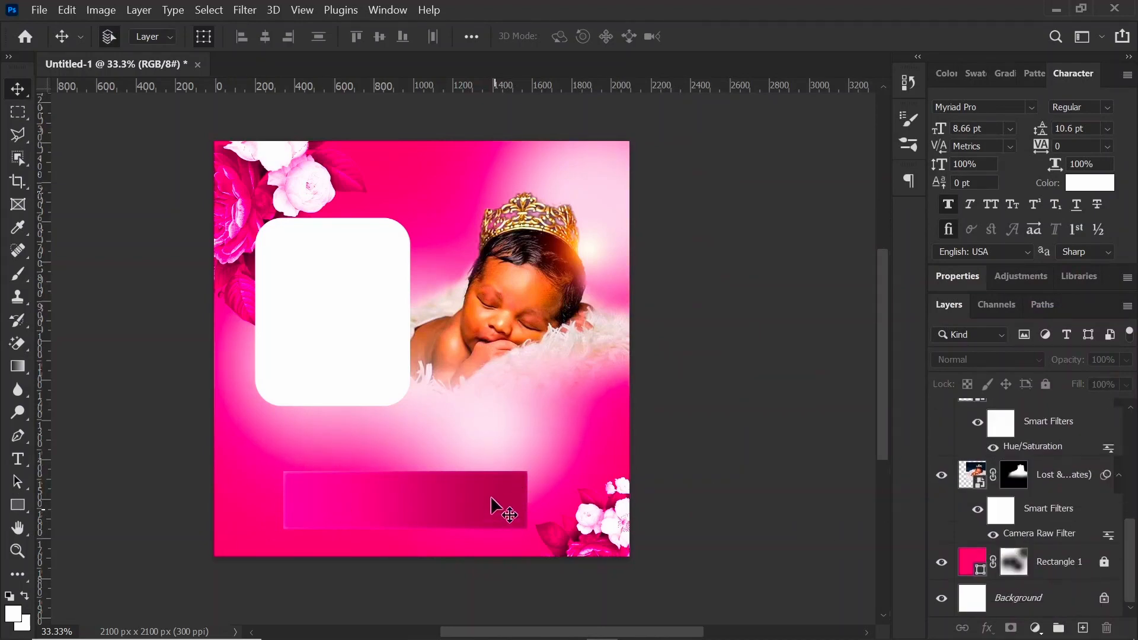
pyautogui.click(436, 503)
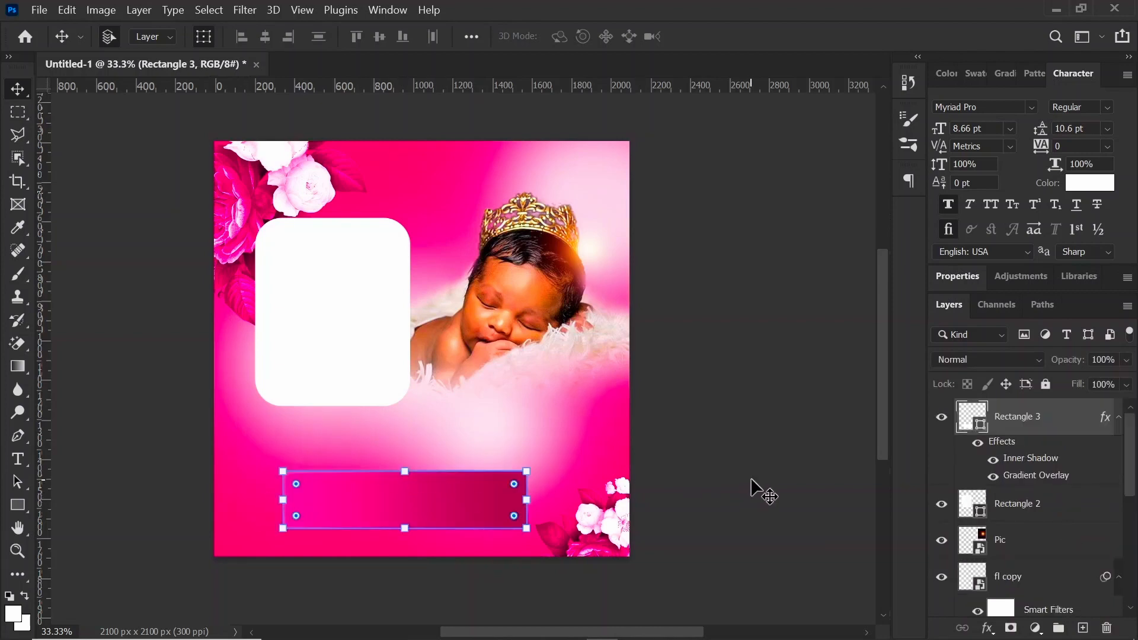
pyautogui.click(731, 486)
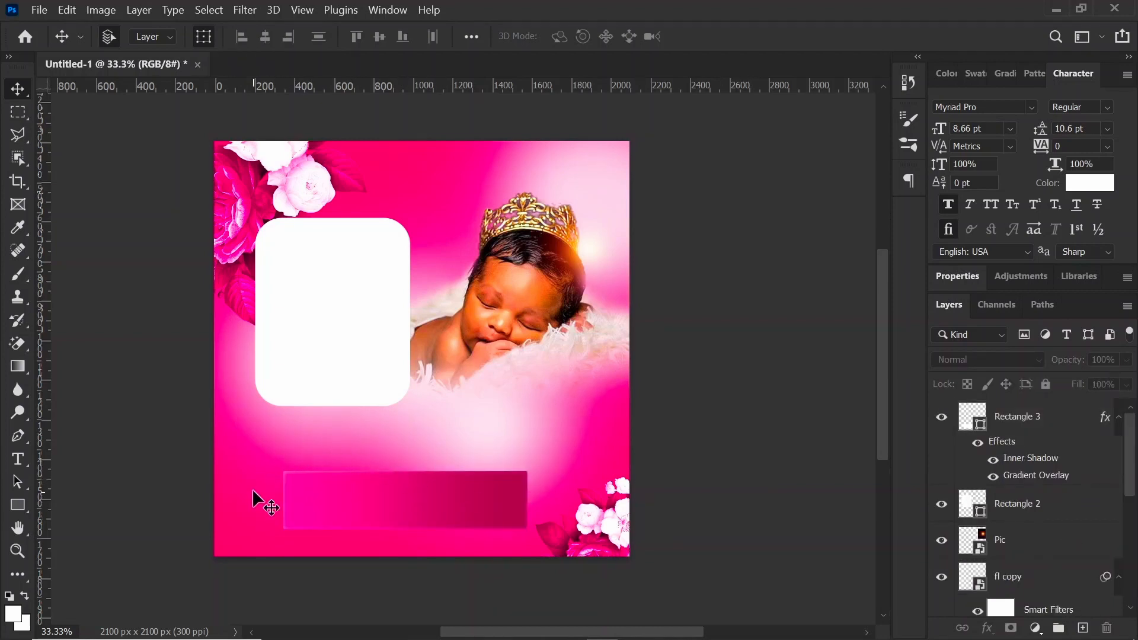
# Step: Unlock the pink Rectangle 1 layer and lighten its bottom edge by painting black on its mask with a large soft brush at 42% opacity
pyautogui.scroll(-5, 1061, 575)
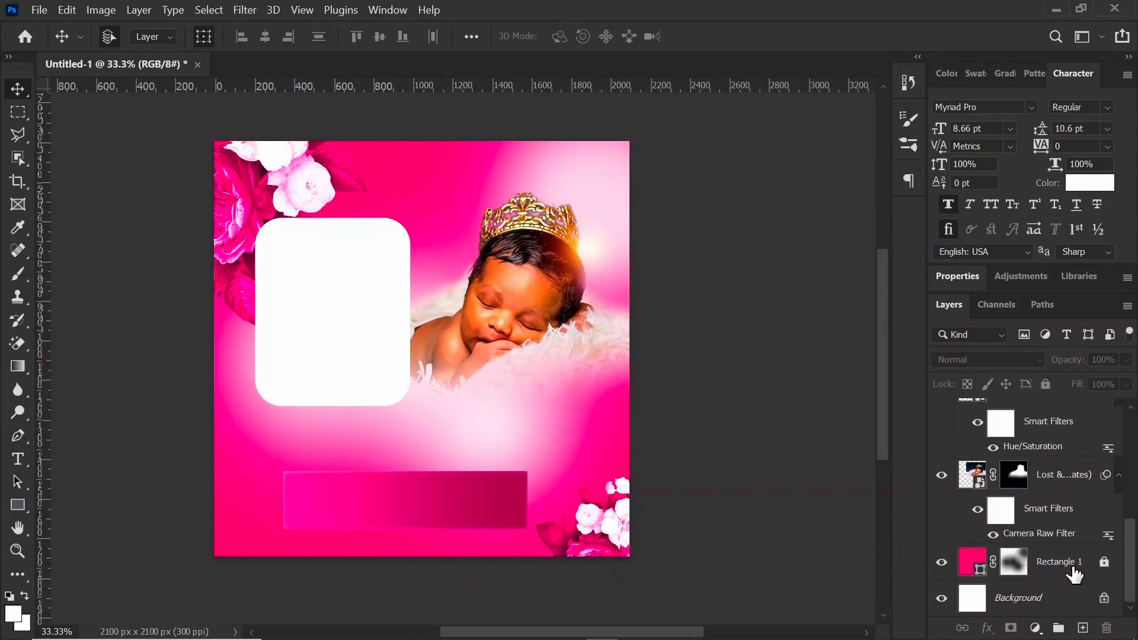
pyautogui.click(1012, 564)
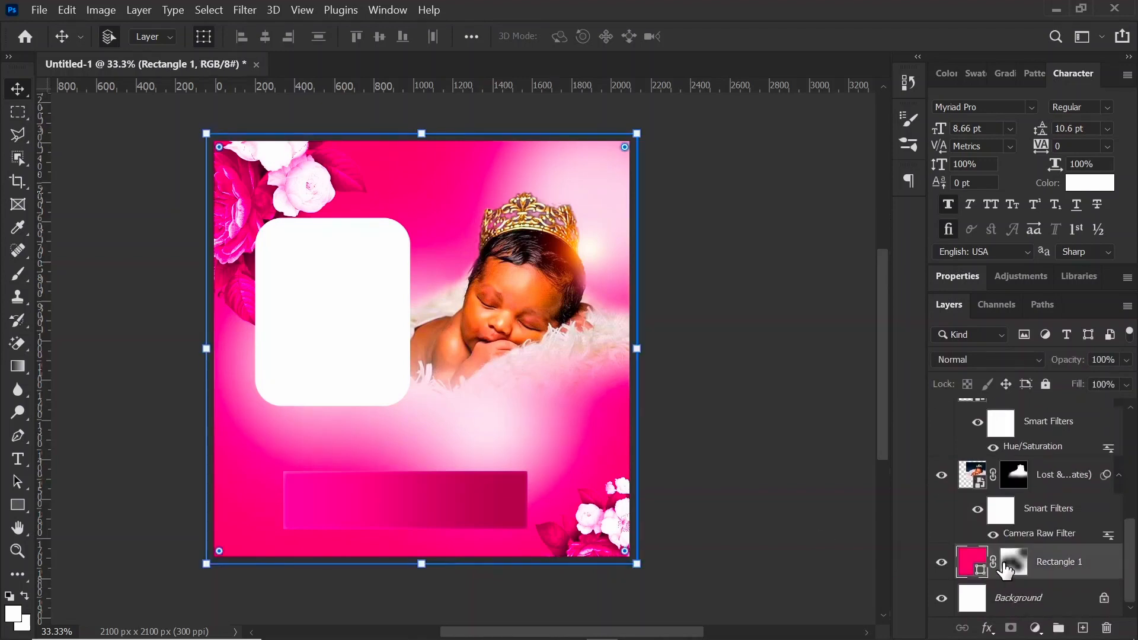
pyautogui.press('b')
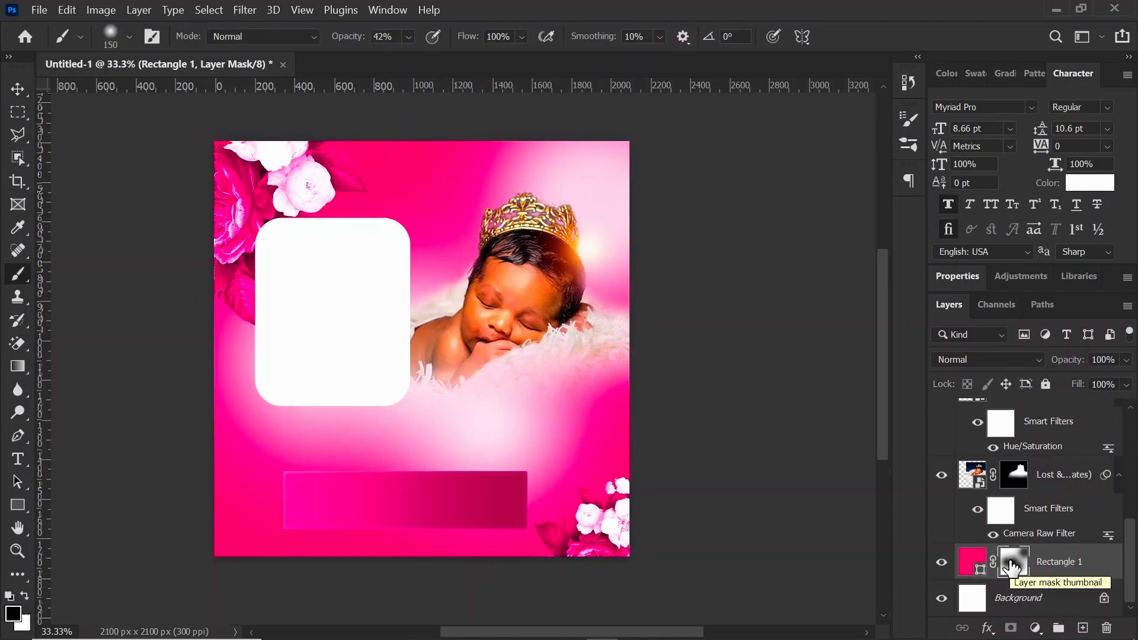
pyautogui.press(']')
pyautogui.press(']')
pyautogui.press(']')
pyautogui.press(']')
pyautogui.press(']')
pyautogui.press(']')
pyautogui.press(']')
pyautogui.press(']')
pyautogui.press(']')
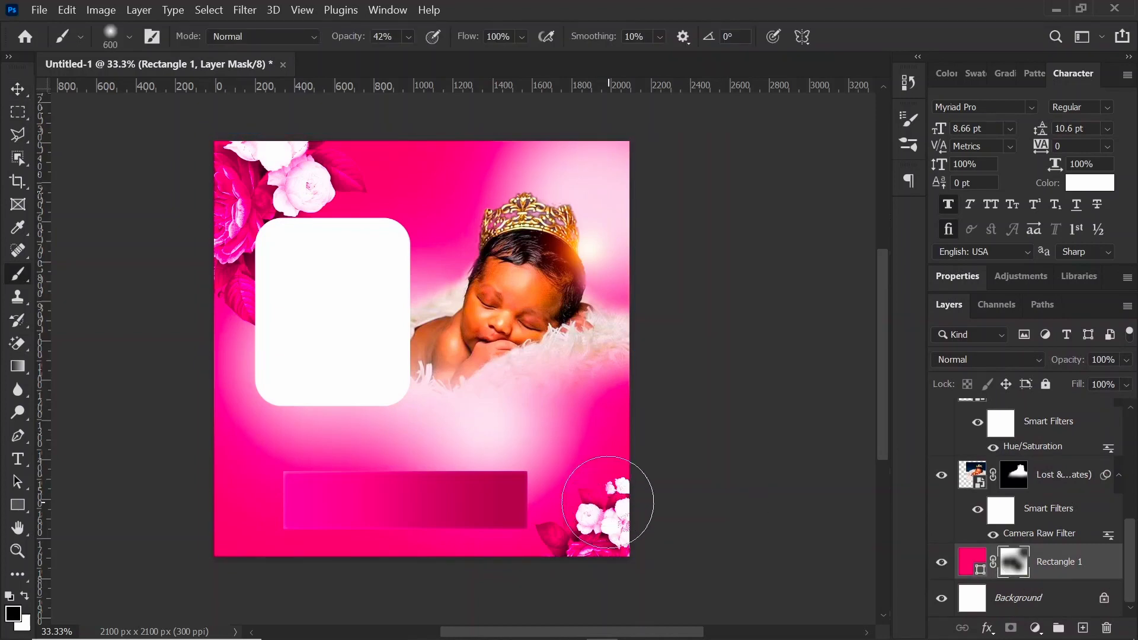
pyautogui.moveTo(687, 525)
pyautogui.mouseDown()
pyautogui.moveTo(511, 549)
pyautogui.moveTo(172, 536)
pyautogui.mouseUp()
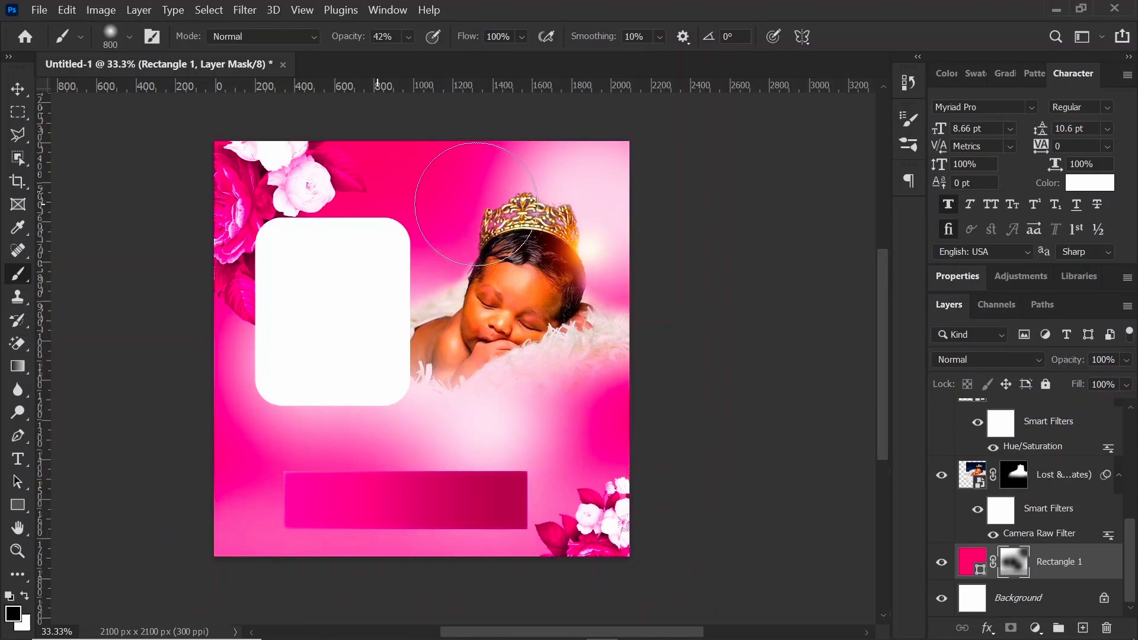
# Step: Fade the lower part of the pink background to white by painting on the mask with a 1100 px brush at 100% opacity
pyautogui.click(409, 37)
pyautogui.moveTo(421, 57); pyautogui.dragTo(503, 68)
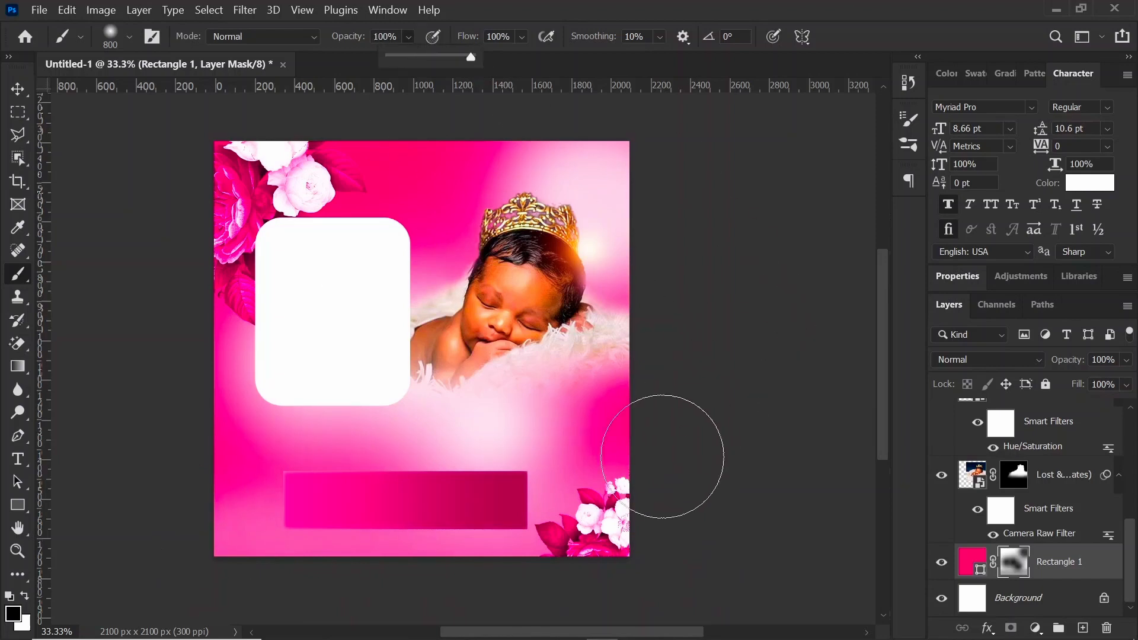
pyautogui.press(']')
pyautogui.press(']')
pyautogui.press(']')
pyautogui.moveTo(656, 452)
pyautogui.mouseDown()
pyautogui.moveTo(562, 516)
pyautogui.moveTo(363, 532)
pyautogui.moveTo(287, 558)
pyautogui.moveTo(194, 522)
pyautogui.moveTo(278, 522)
pyautogui.moveTo(305, 479)
pyautogui.moveTo(208, 454)
pyautogui.moveTo(470, 546)
pyautogui.moveTo(444, 522)
pyautogui.moveTo(598, 479)
pyautogui.moveTo(615, 461)
pyautogui.moveTo(477, 518)
pyautogui.moveTo(410, 510)
pyautogui.moveTo(577, 579)
pyautogui.moveTo(629, 552)
pyautogui.moveTo(294, 566)
pyautogui.mouseUp()
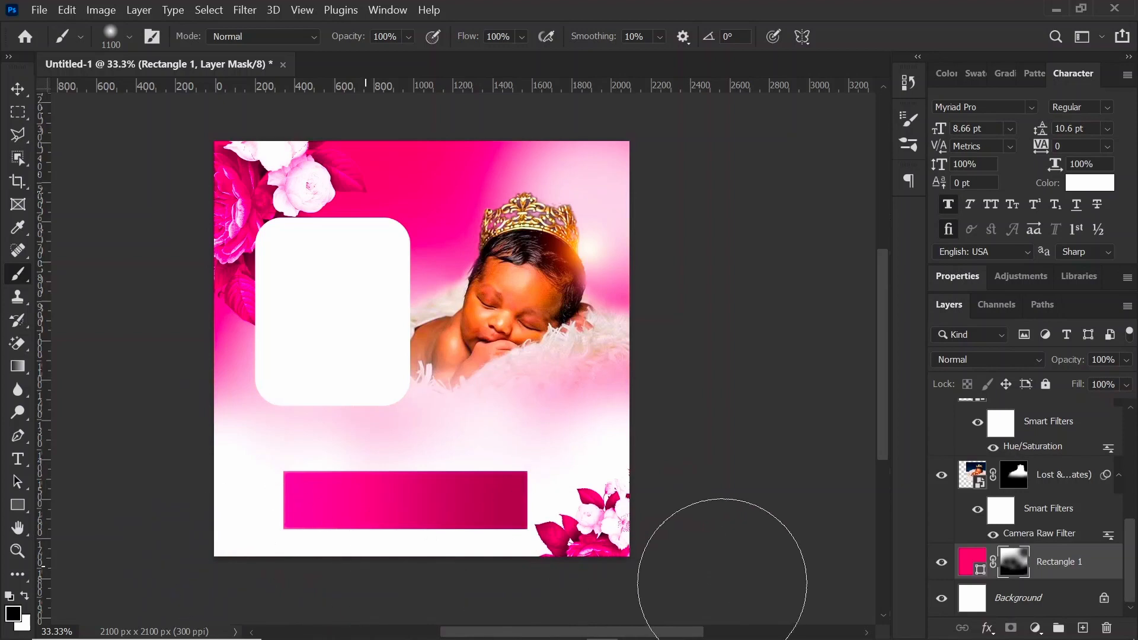
pyautogui.click(29, 90)
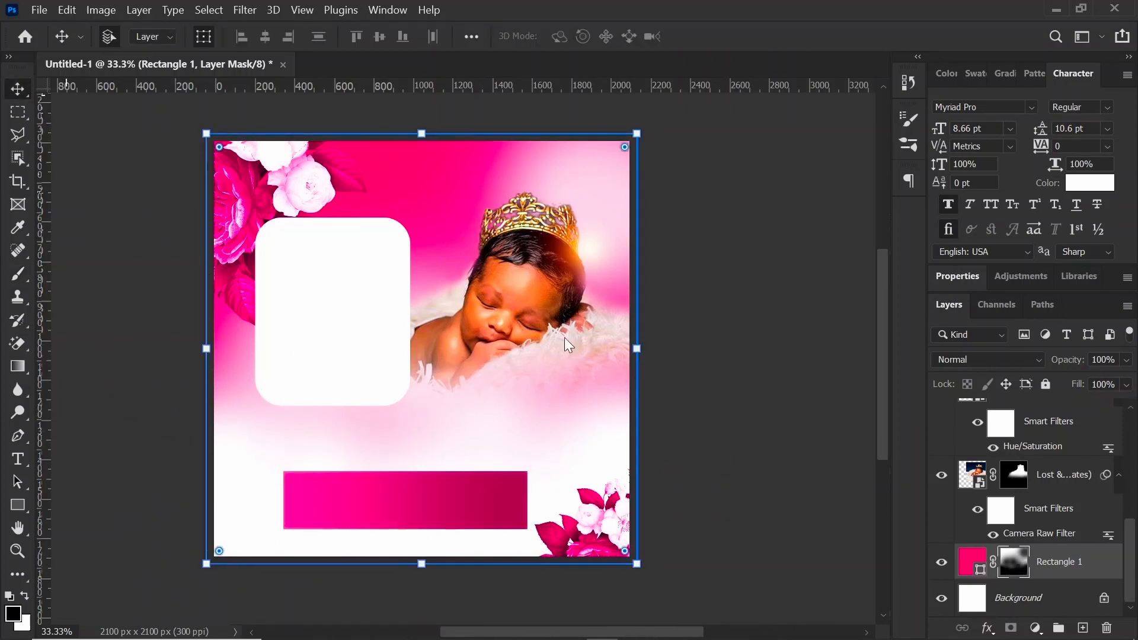
# Step: Lock the pink Rectangle 1 background layer
pyautogui.click(972, 562)
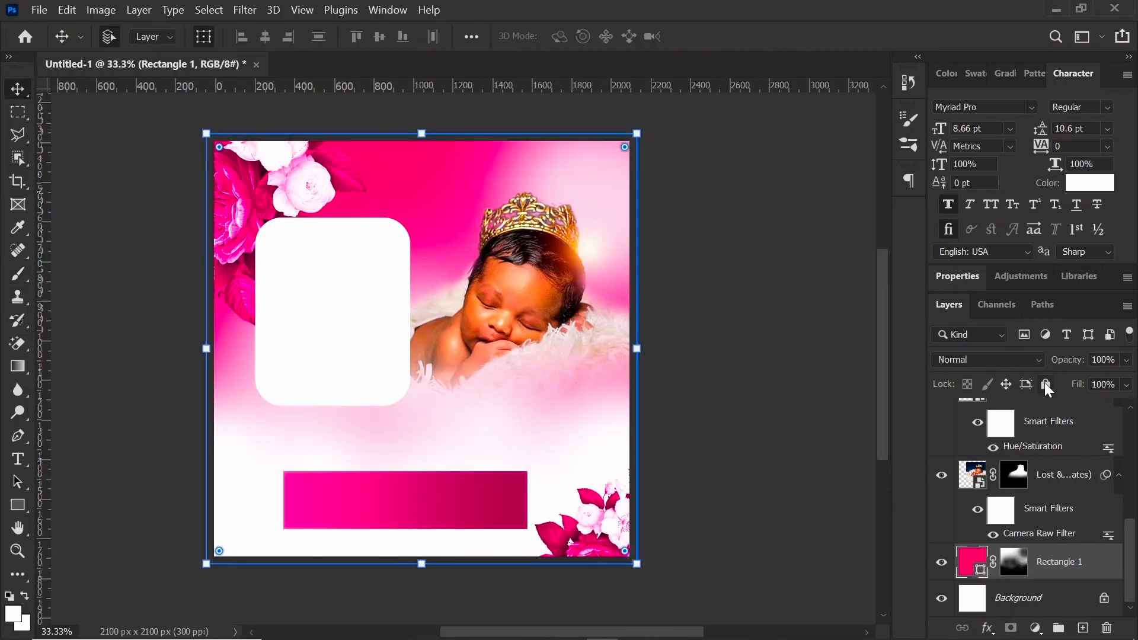
pyautogui.click(1046, 384)
# Step: Align the gradient bar with the white panel's left edge and tuck the lower flowers further into their corner
pyautogui.moveTo(426, 508); pyautogui.dragTo(405, 493)
pyautogui.click(698, 496)
pyautogui.moveTo(599, 552); pyautogui.dragTo(612, 546)
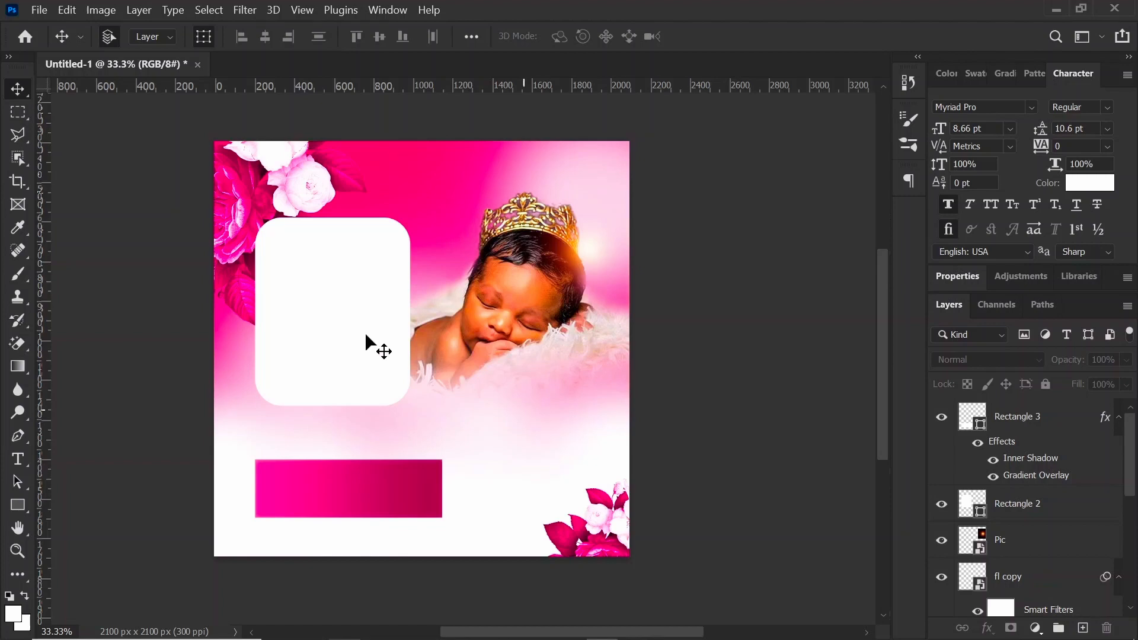
# Step: Lock the white panel layer, Rectangle 2, and the gradient bar layer, Rectangle 3
pyautogui.click(318, 286)
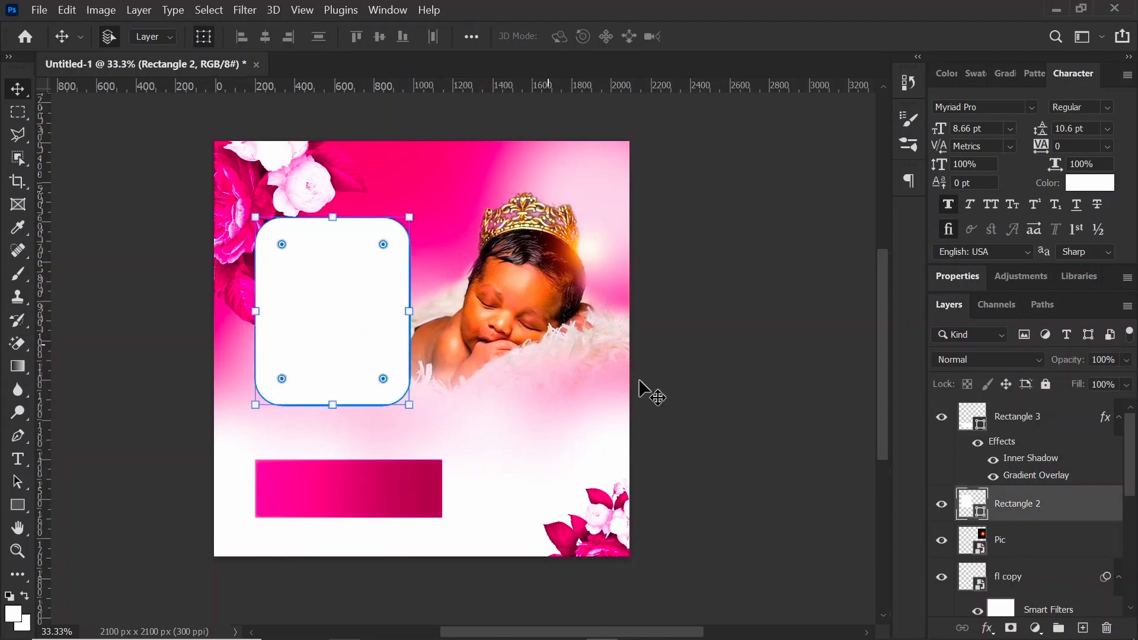
pyautogui.click(1049, 386)
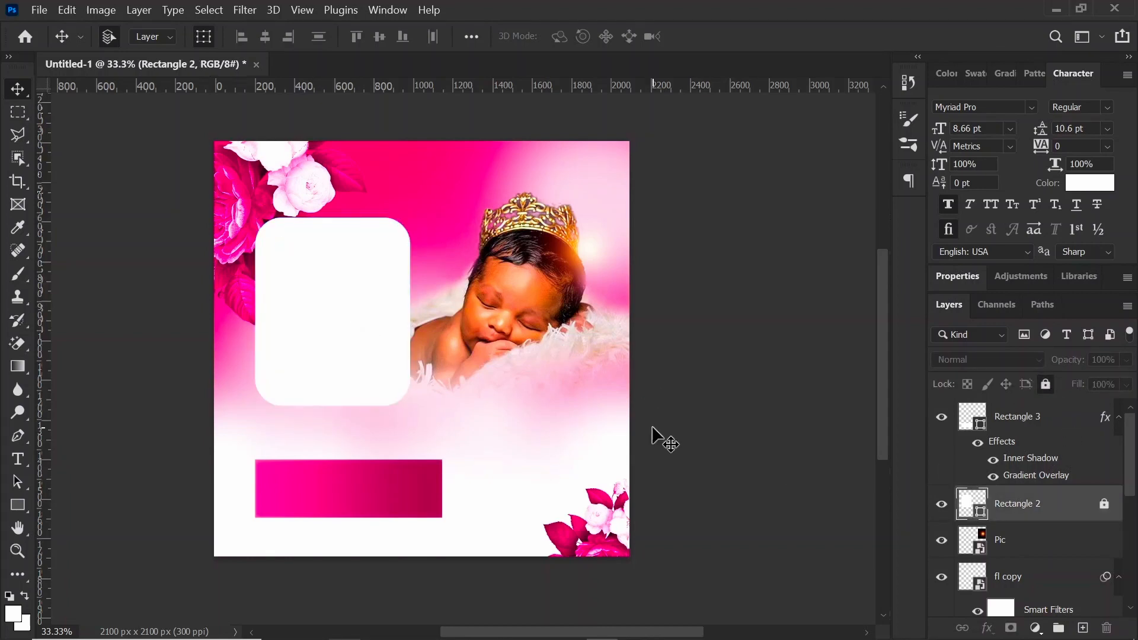
pyautogui.click(391, 501)
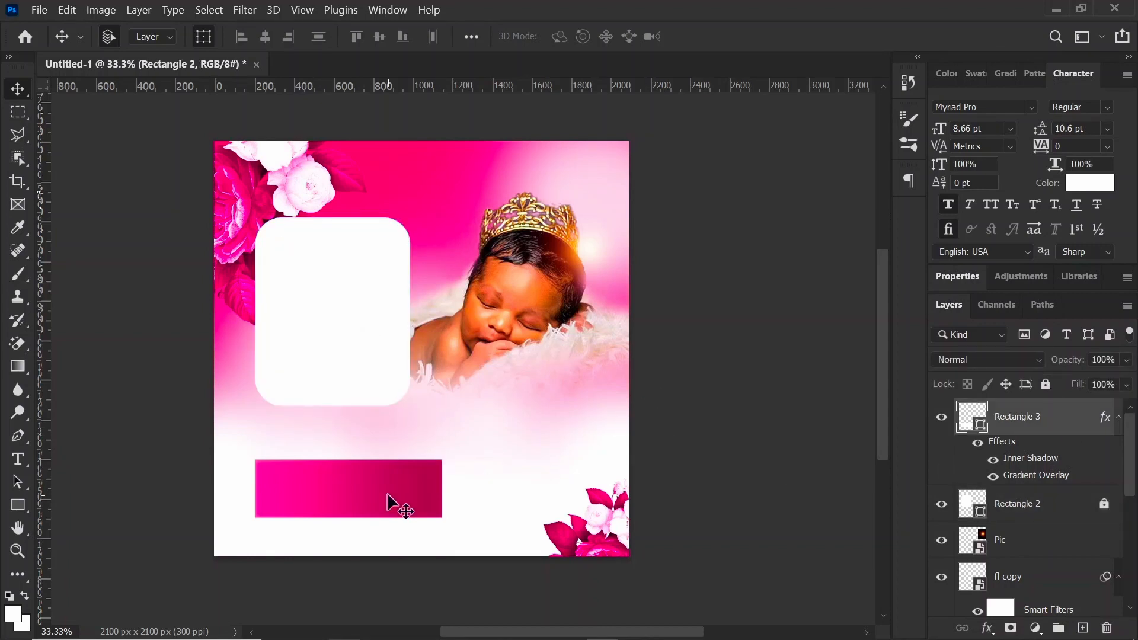
pyautogui.click(1047, 384)
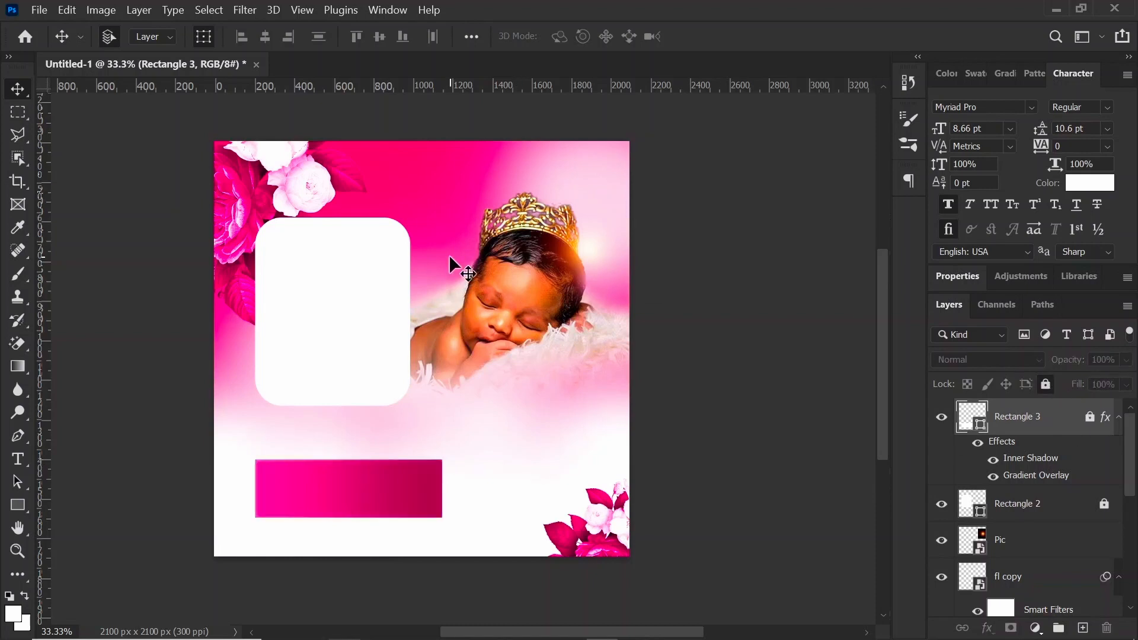
# Step: Set the text colour to a deeper shade of the background's pink
pyautogui.press('t')
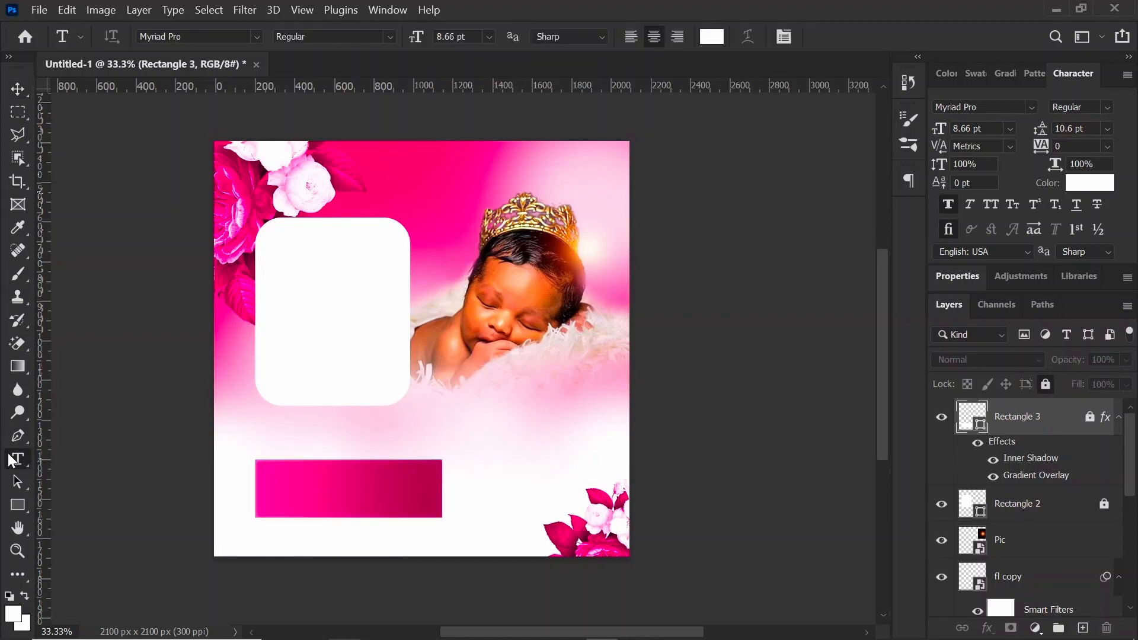
pyautogui.click(712, 38)
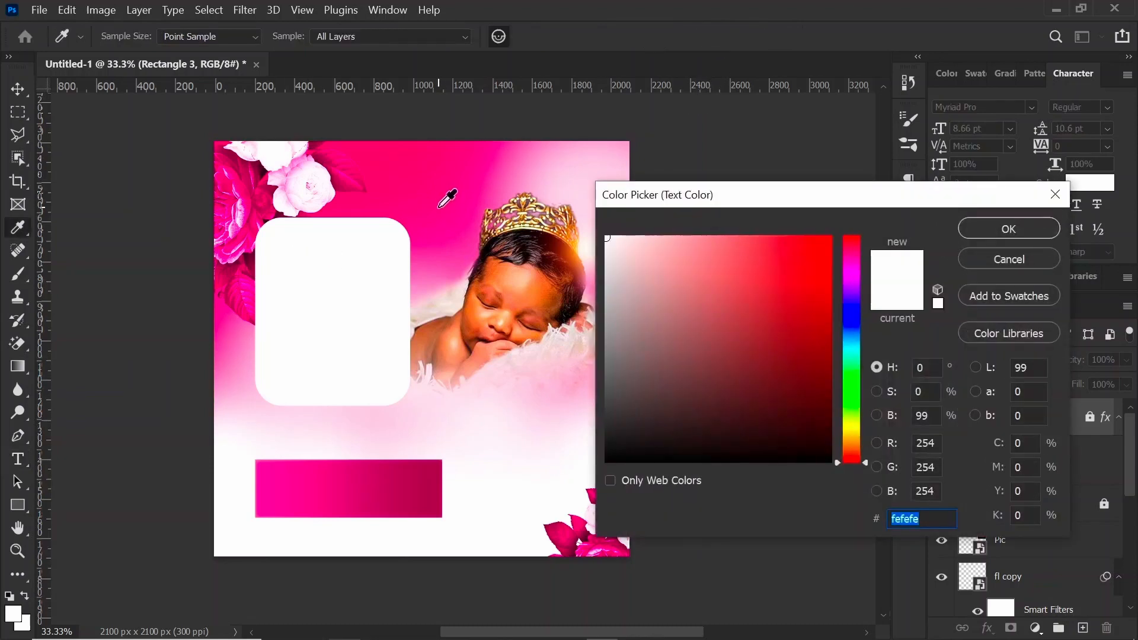
pyautogui.click(448, 197)
pyautogui.click(805, 318)
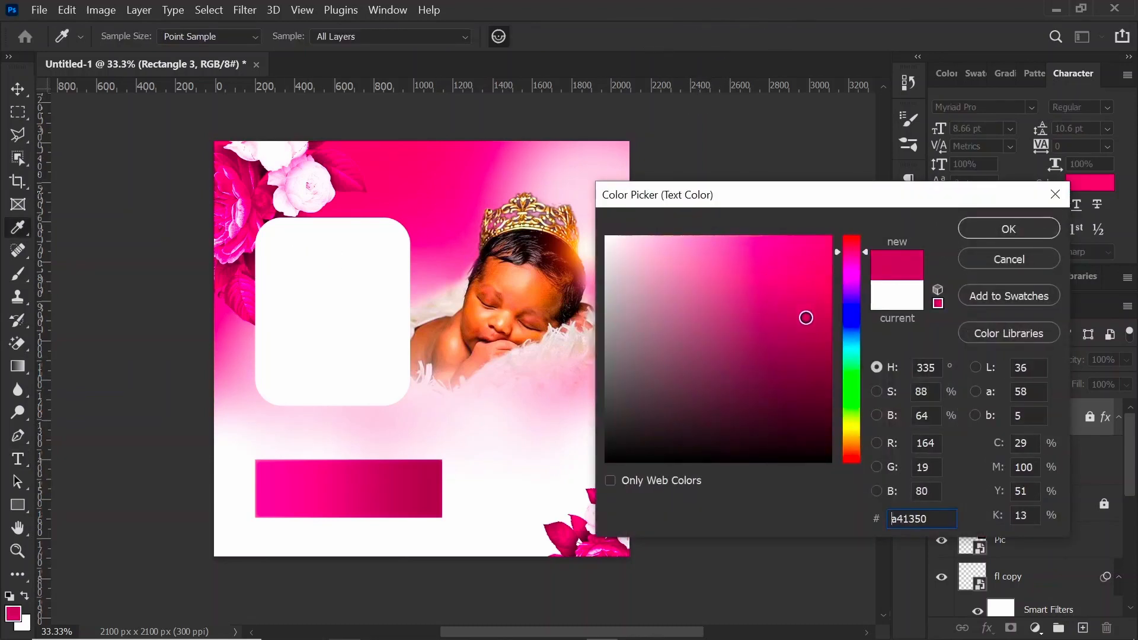
pyautogui.click(1025, 234)
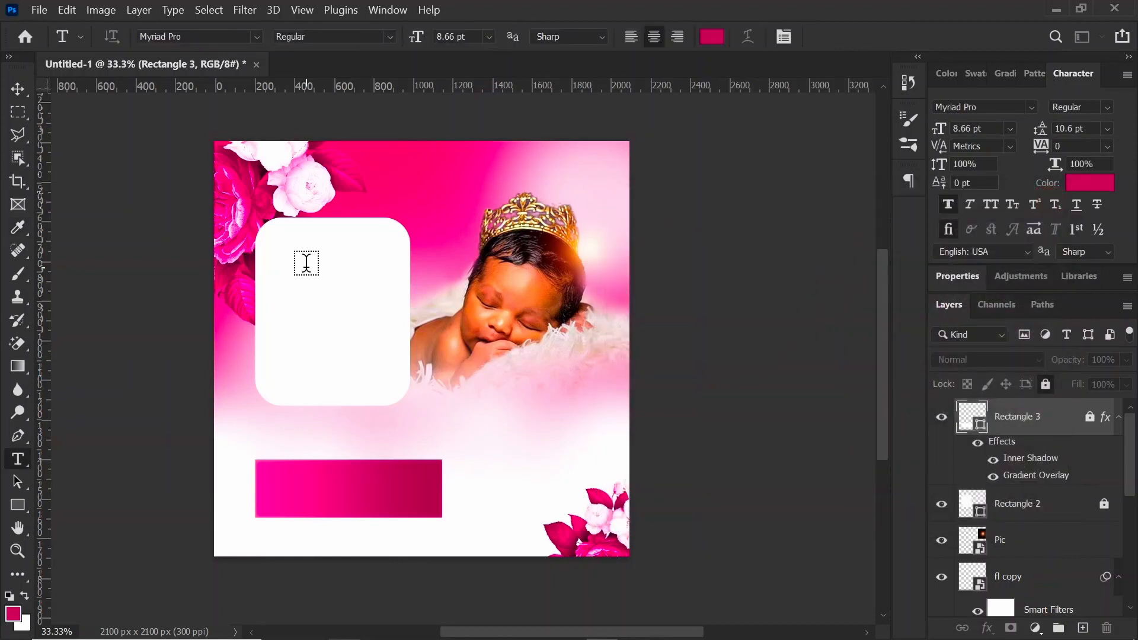
# Step: Add the text "dad" in Trajan Pro Bold to the upper part of the white panel
pyautogui.click(306, 267)
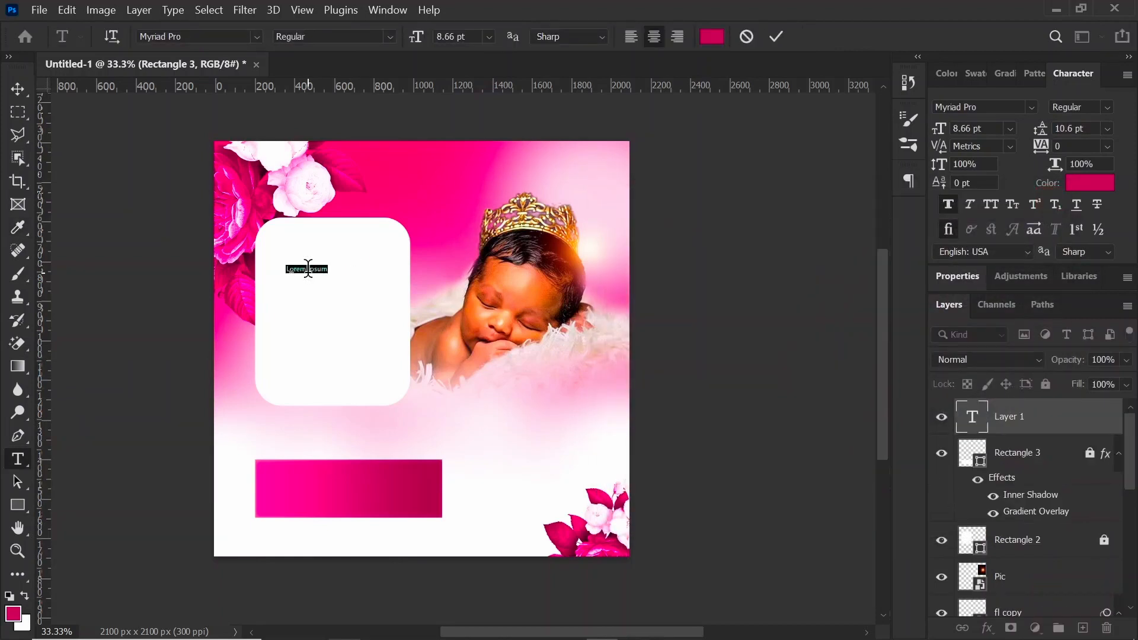
pyautogui.click(230, 36)
pyautogui.write('tra')
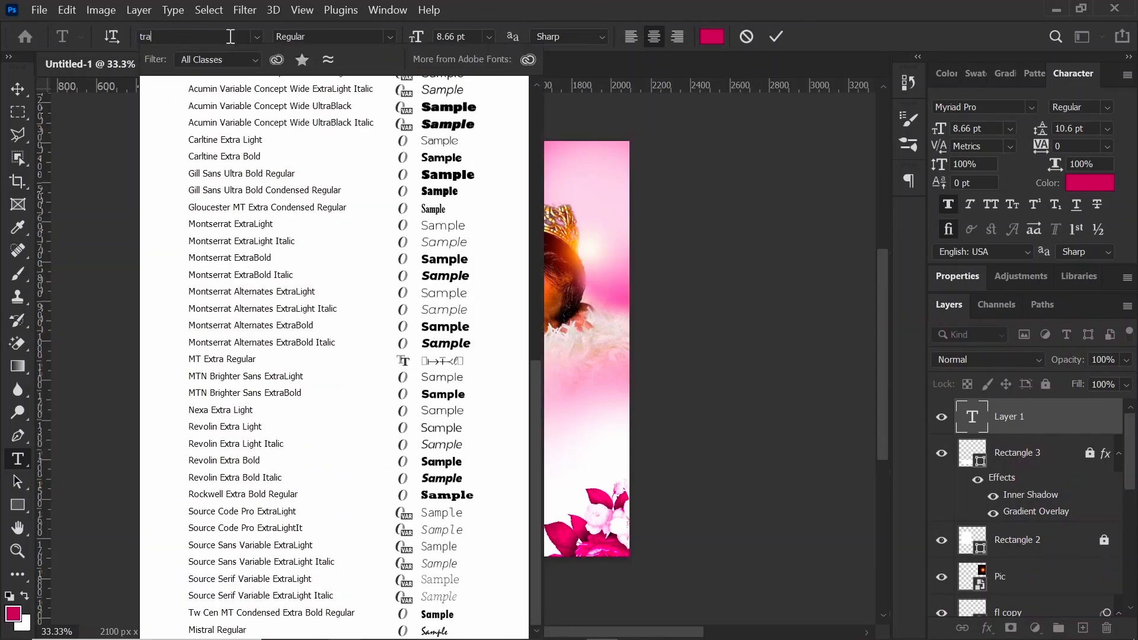
pyautogui.write('jan Pro')
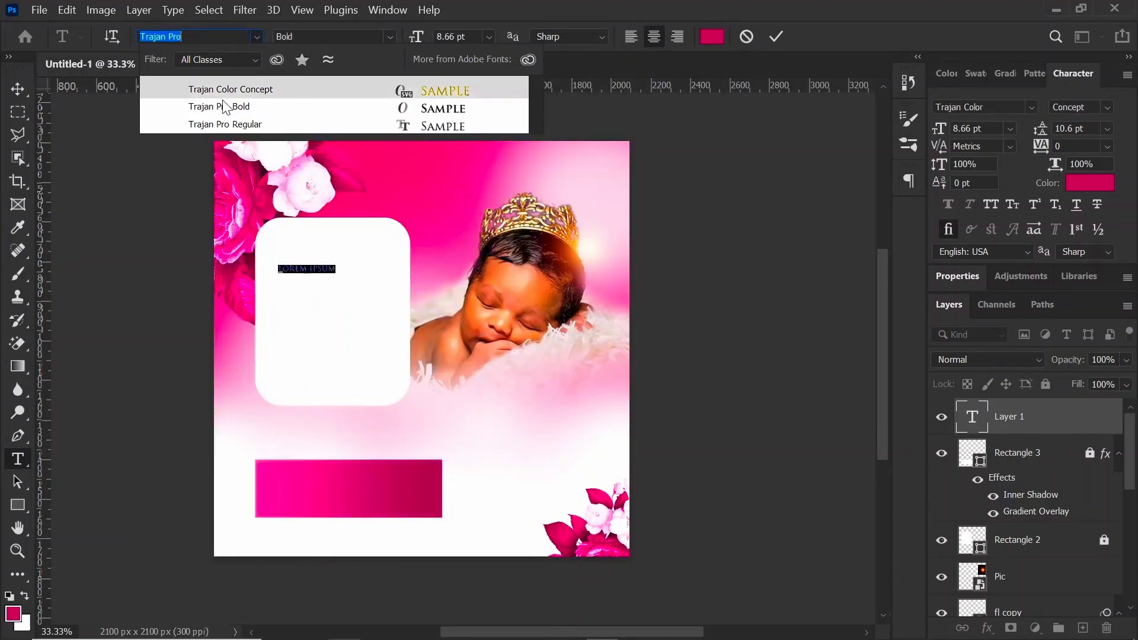
pyautogui.click(222, 106)
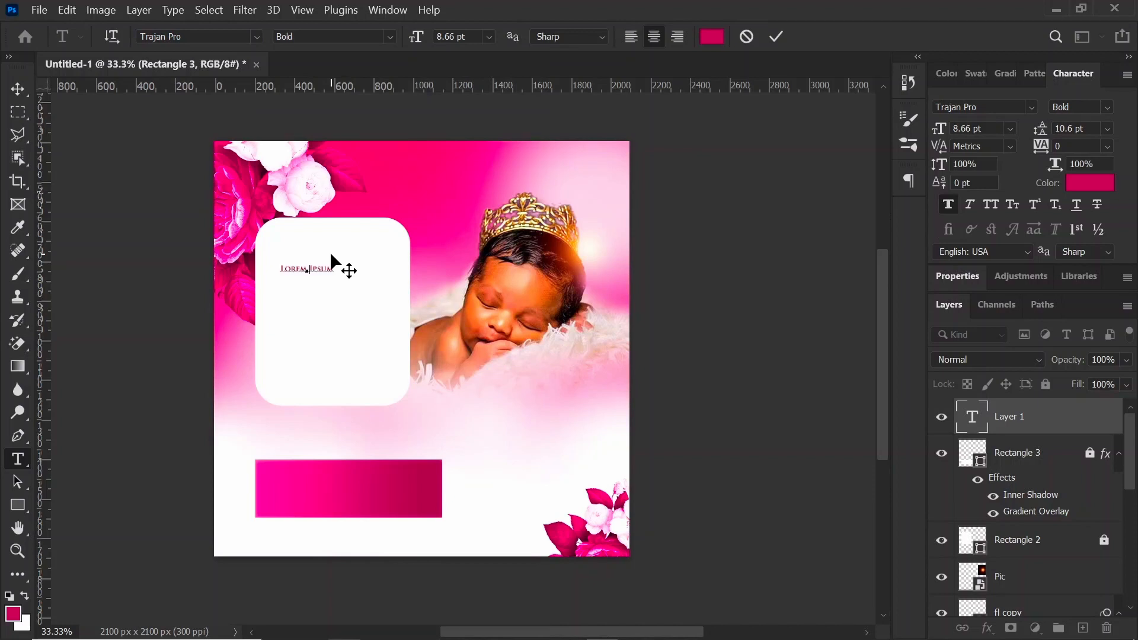
pyautogui.write('nan')
pyautogui.click(778, 36)
# Step: Enlarge the DAD text to 33.6 pt and nudge it slightly upward in the white panel
pyautogui.press('v')
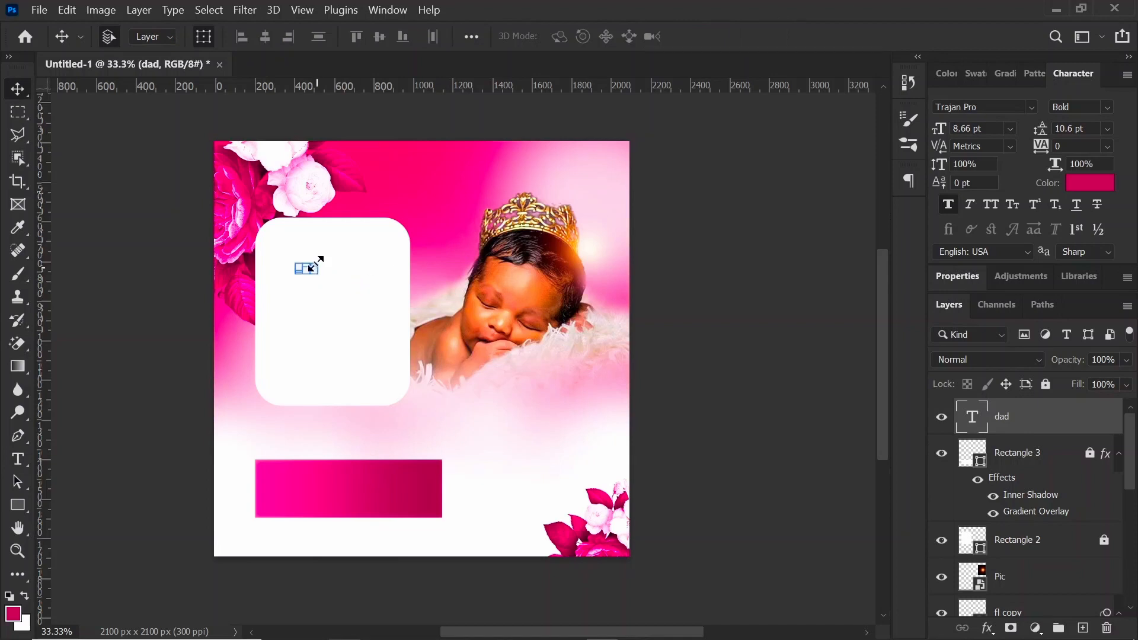
pyautogui.hotkey('ctrl', 't')
pyautogui.moveTo(329, 254); pyautogui.dragTo(364, 236)
pyautogui.press('Return')
pyautogui.hotkey('ctrl', '+')
pyautogui.scroll(2, 374, 246)
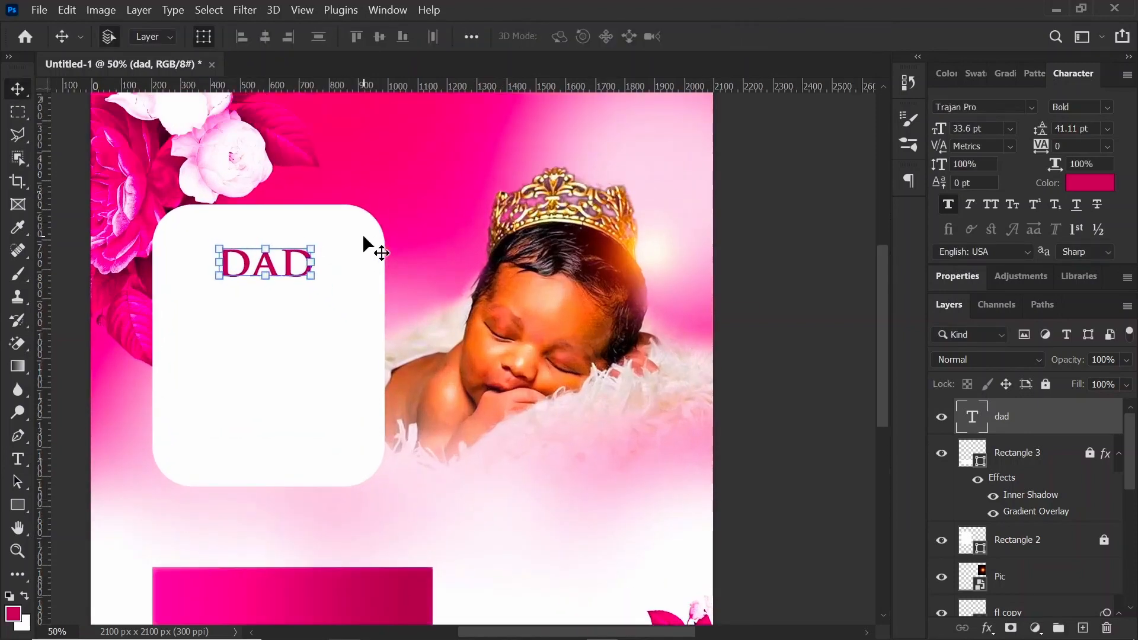
pyautogui.hscroll(-2, 373, 246)
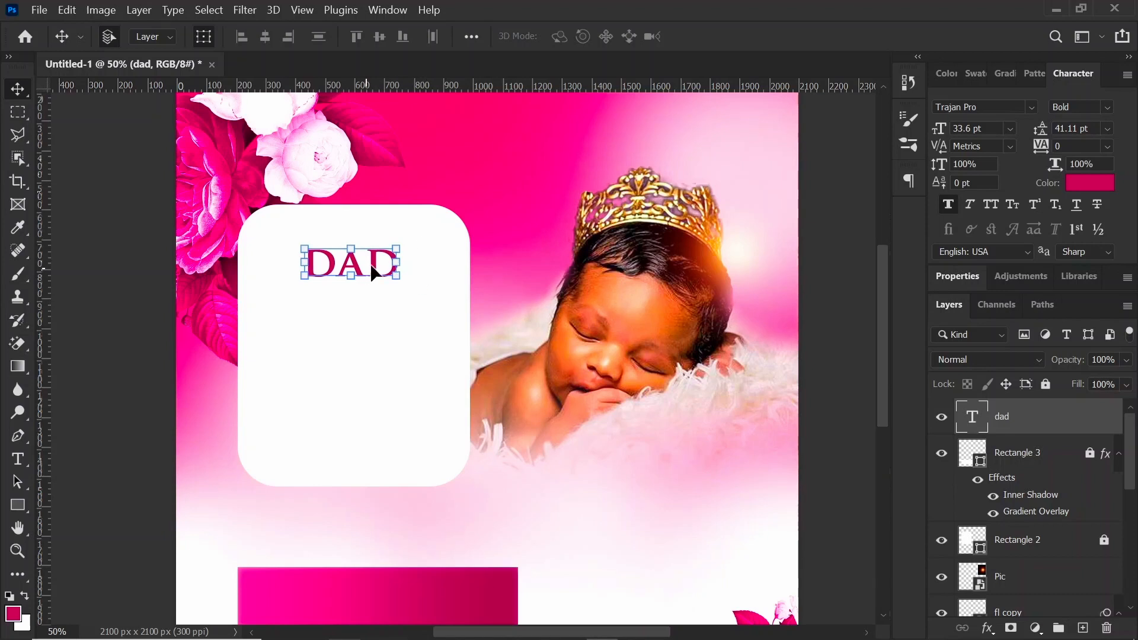
pyautogui.moveTo(372, 273); pyautogui.dragTo(374, 260)
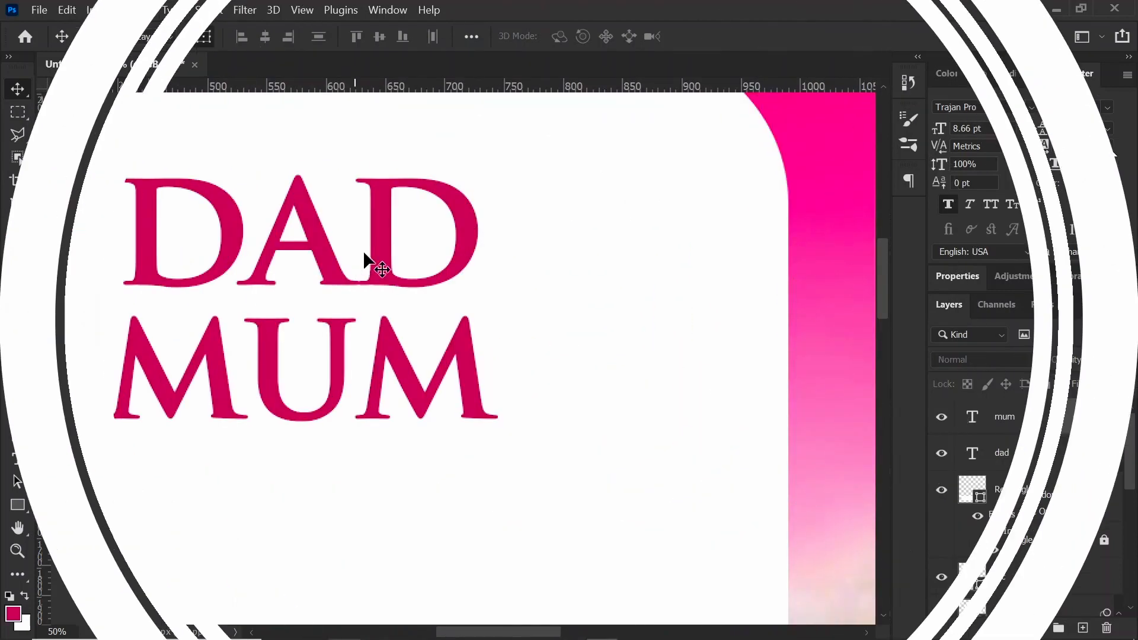
# Step: Add a layer mask to the DAD text and flatten the brush tip into a thin horizontal line of 61 px
pyautogui.click(386, 250)
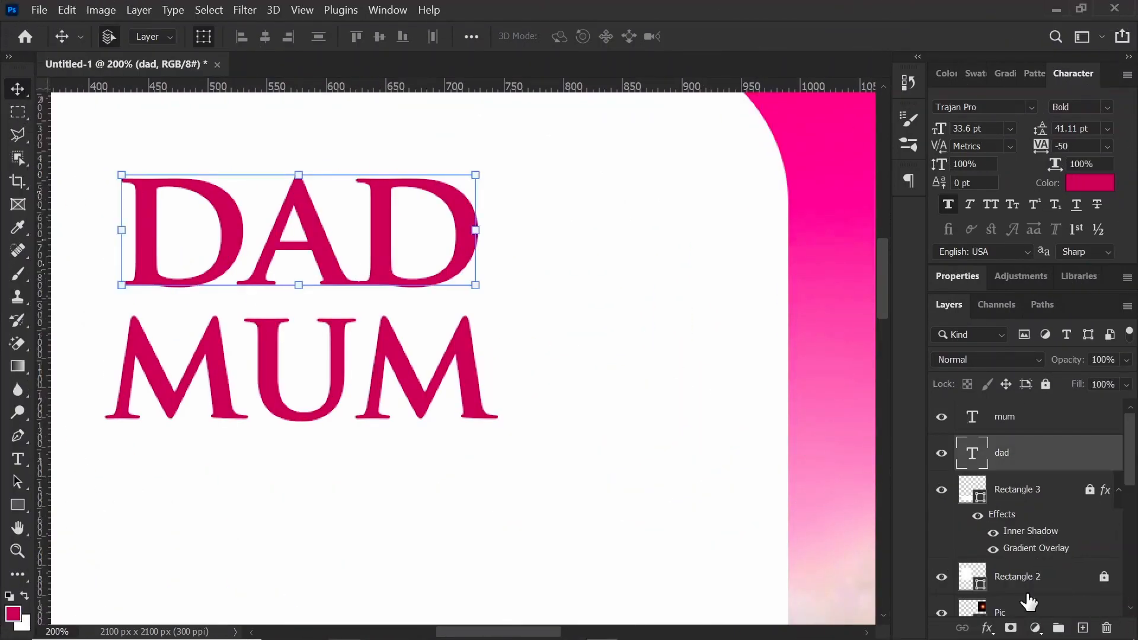
pyautogui.click(1012, 629)
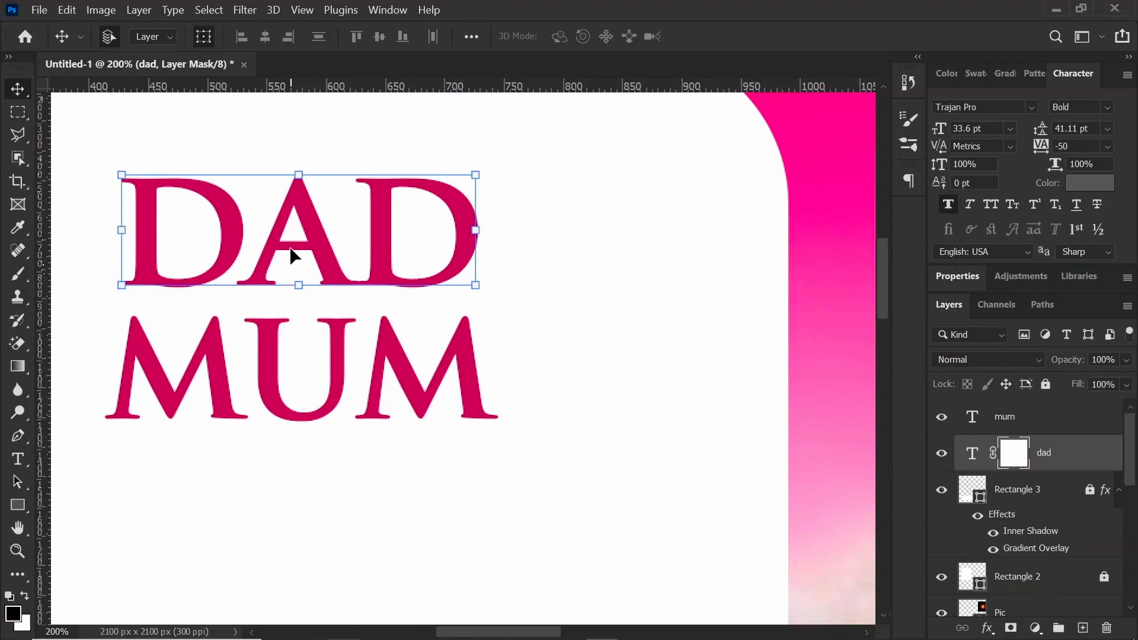
pyautogui.press('b')
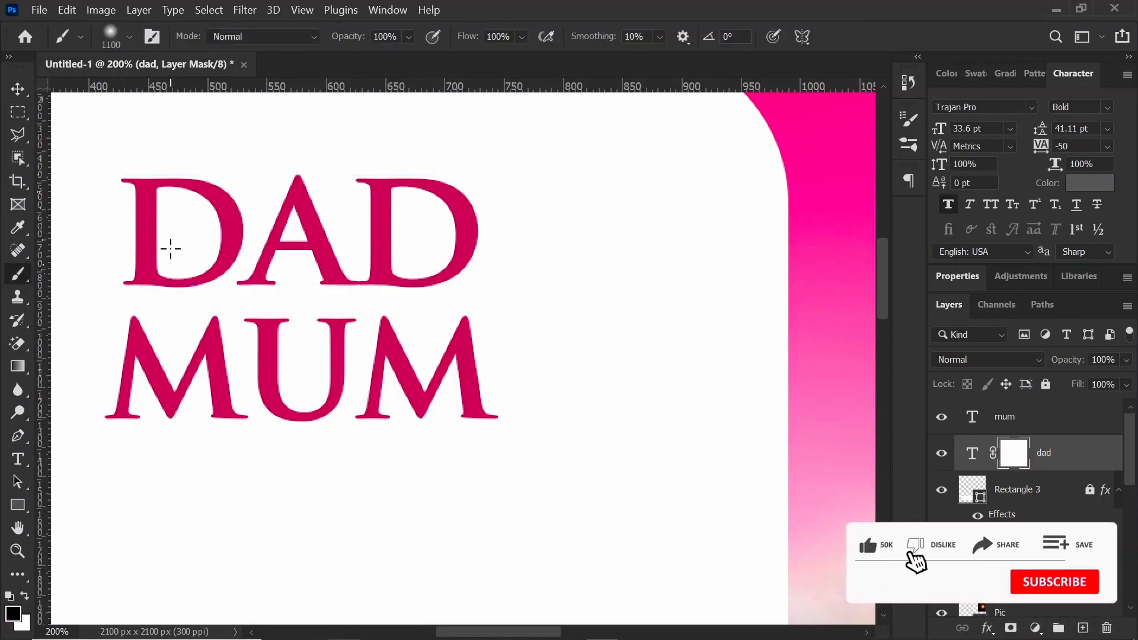
pyautogui.click(130, 36)
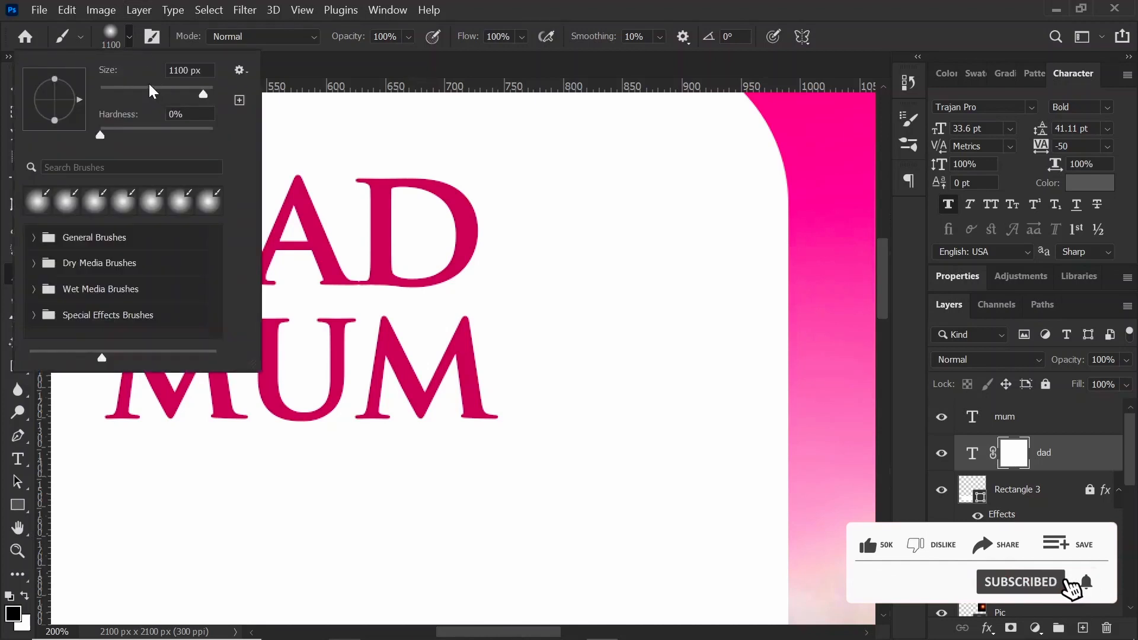
pyautogui.moveTo(149, 86); pyautogui.dragTo(111, 88)
pyautogui.click(130, 36)
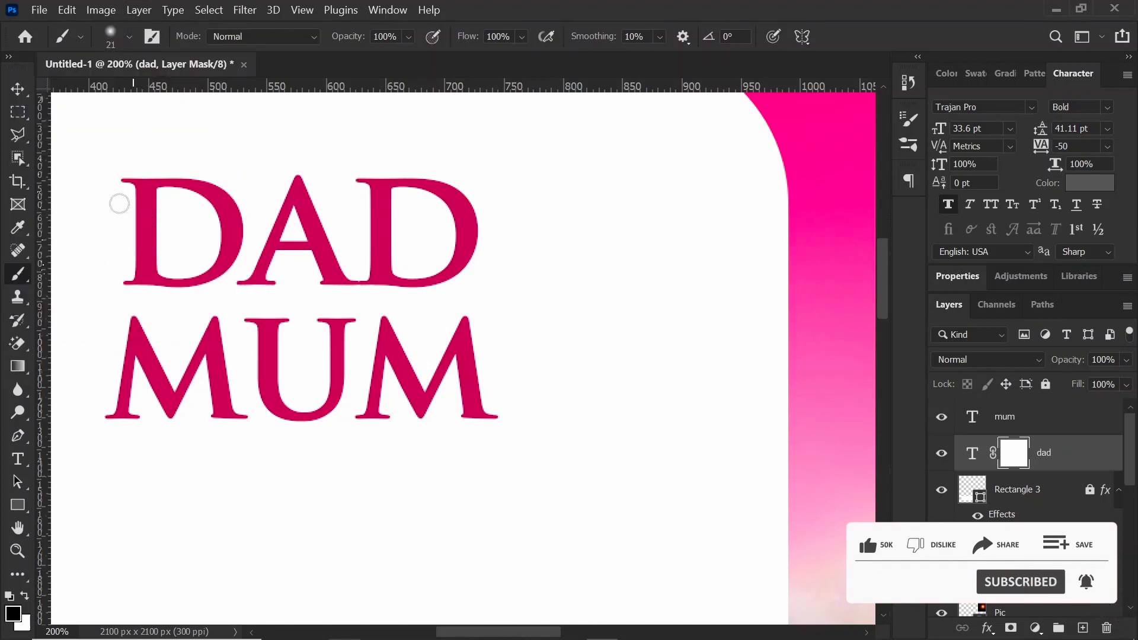
pyautogui.click(129, 36)
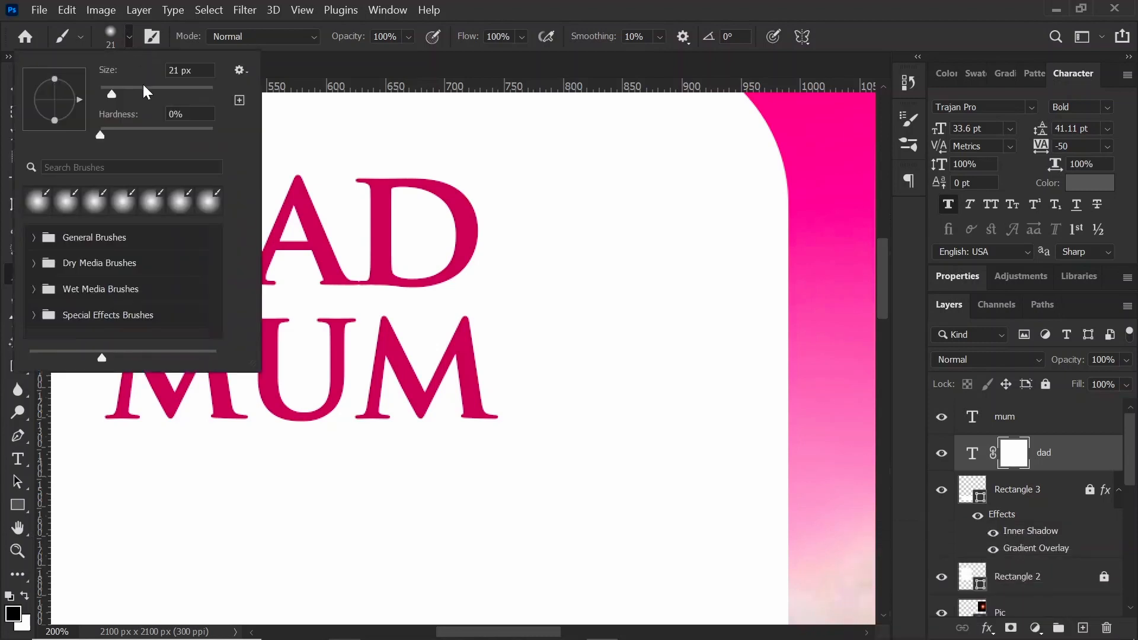
pyautogui.moveTo(121, 86); pyautogui.dragTo(134, 87)
pyautogui.moveTo(55, 98); pyautogui.dragTo(55, 101)
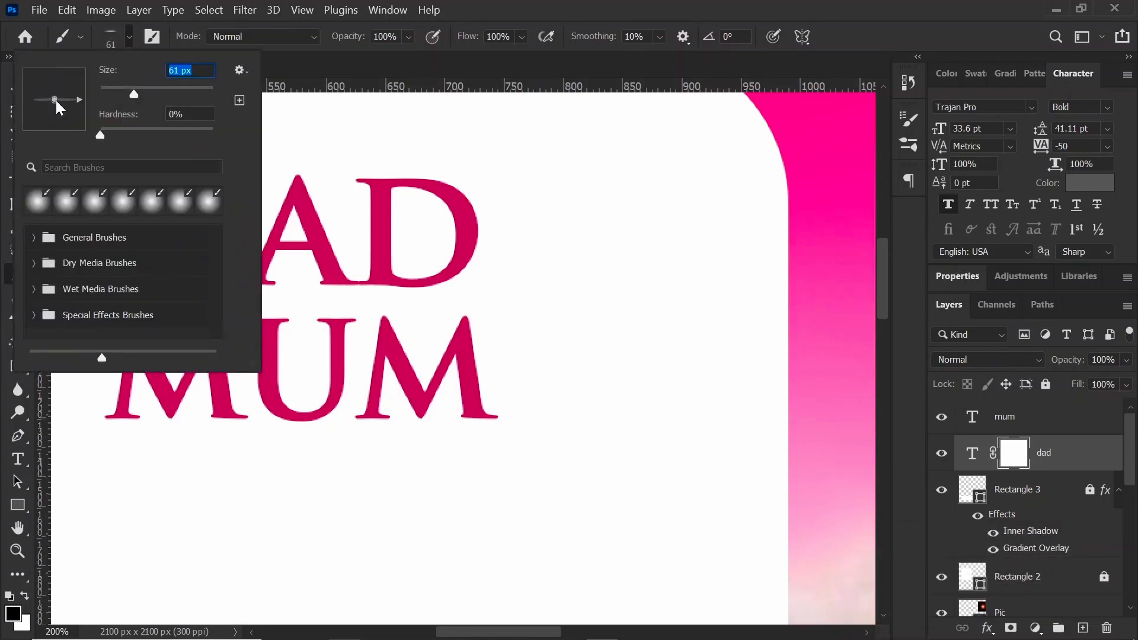
pyautogui.click(126, 33)
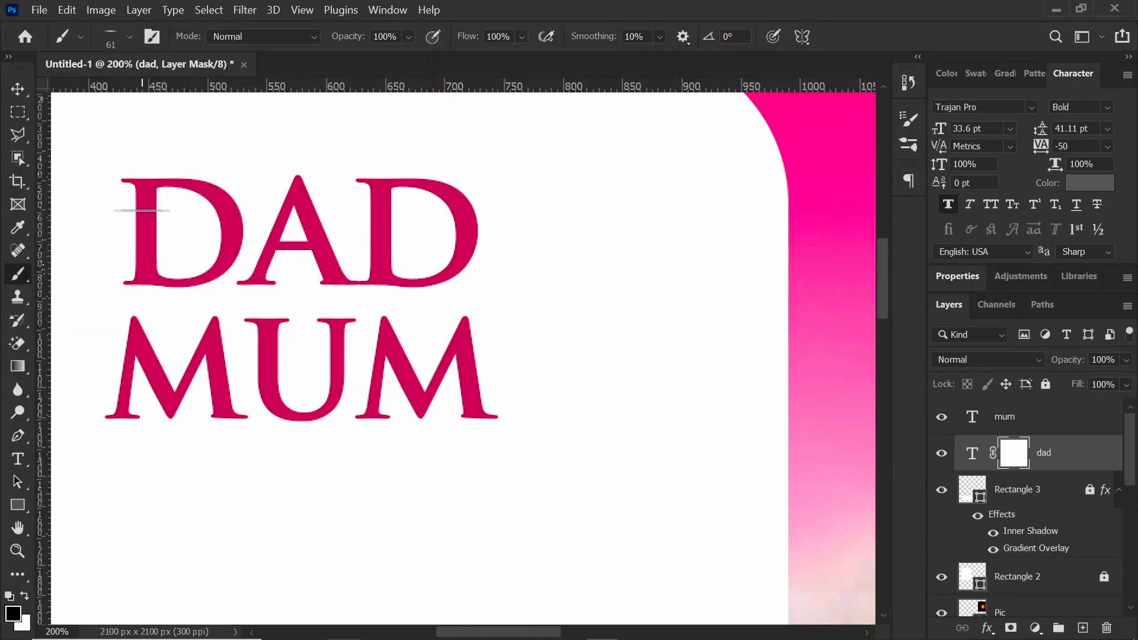
# Step: Cut a gap through the stem of DAD's first letter by painting black on the mask, raising the brush hardness for clean edges
pyautogui.moveTo(145, 210); pyautogui.dragTo(153, 258)
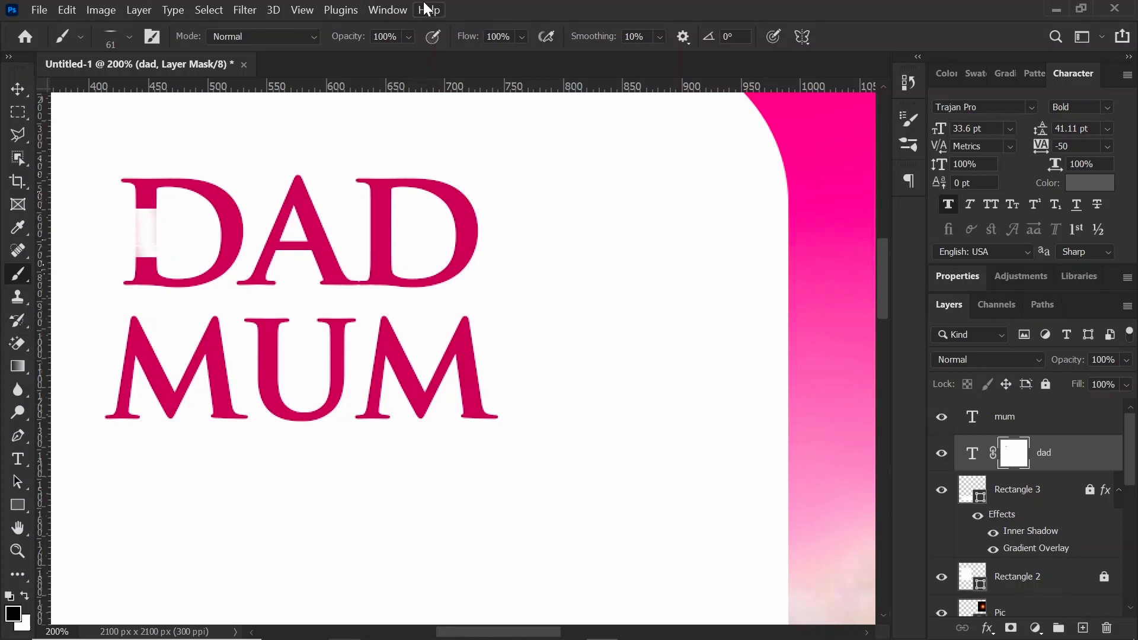
pyautogui.click(129, 34)
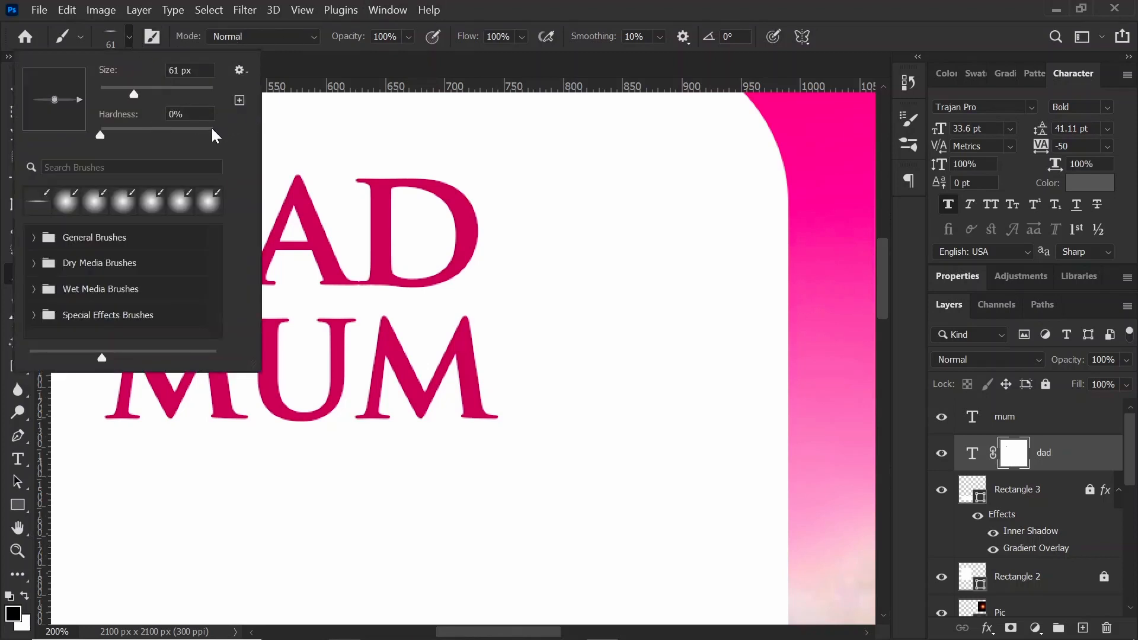
pyautogui.moveTo(212, 128); pyautogui.dragTo(297, 118)
pyautogui.press('Return')
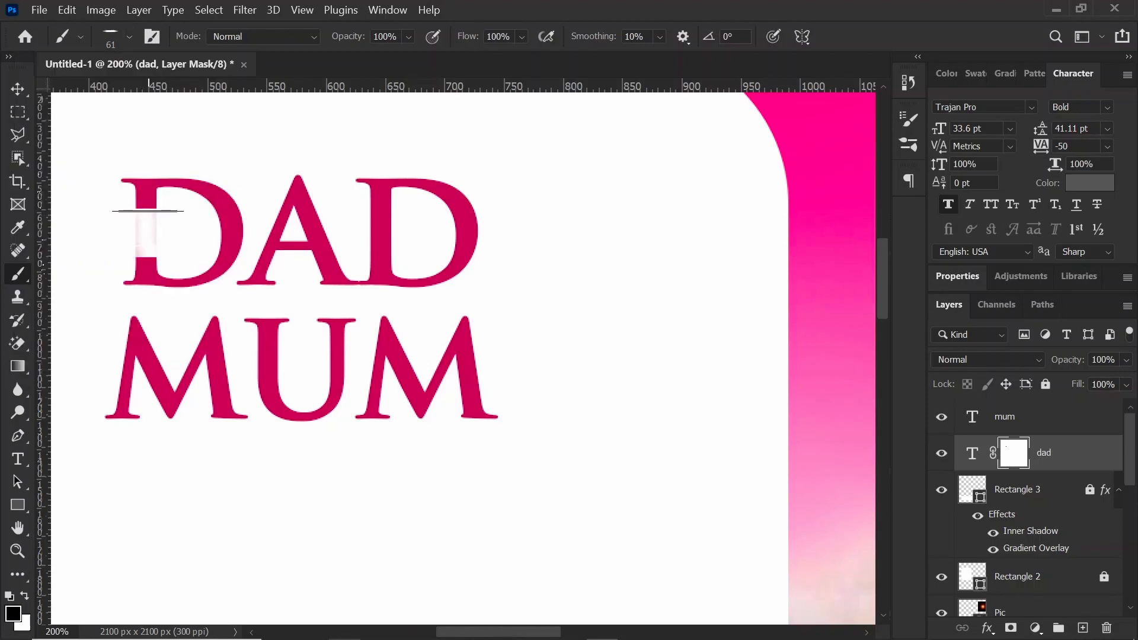
pyautogui.moveTo(149, 209); pyautogui.dragTo(154, 252)
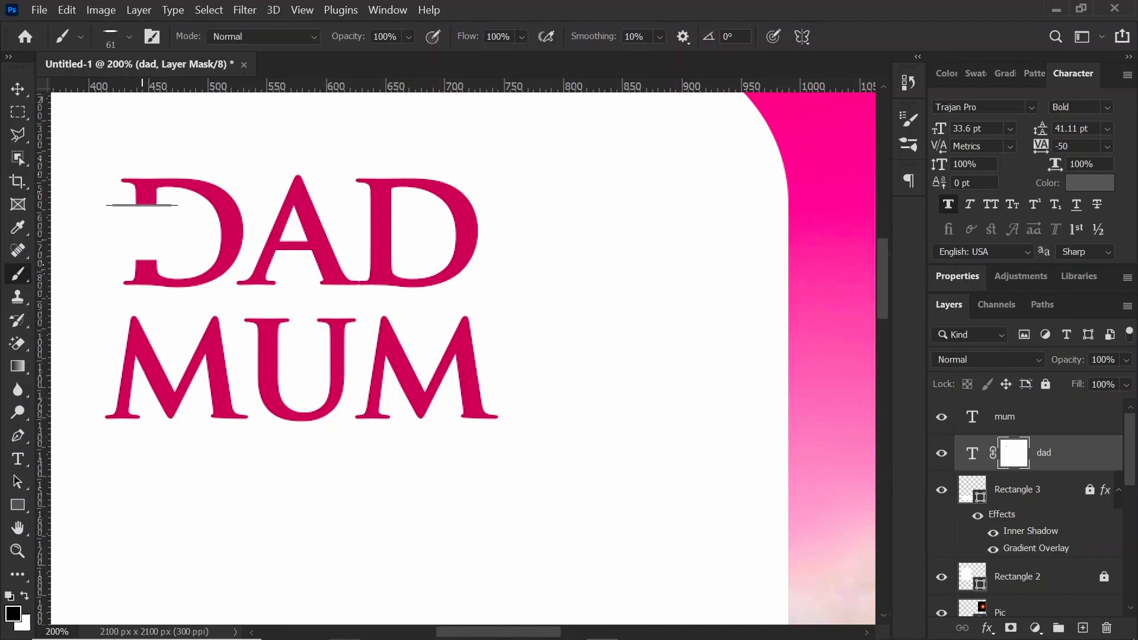
pyautogui.click(18, 90)
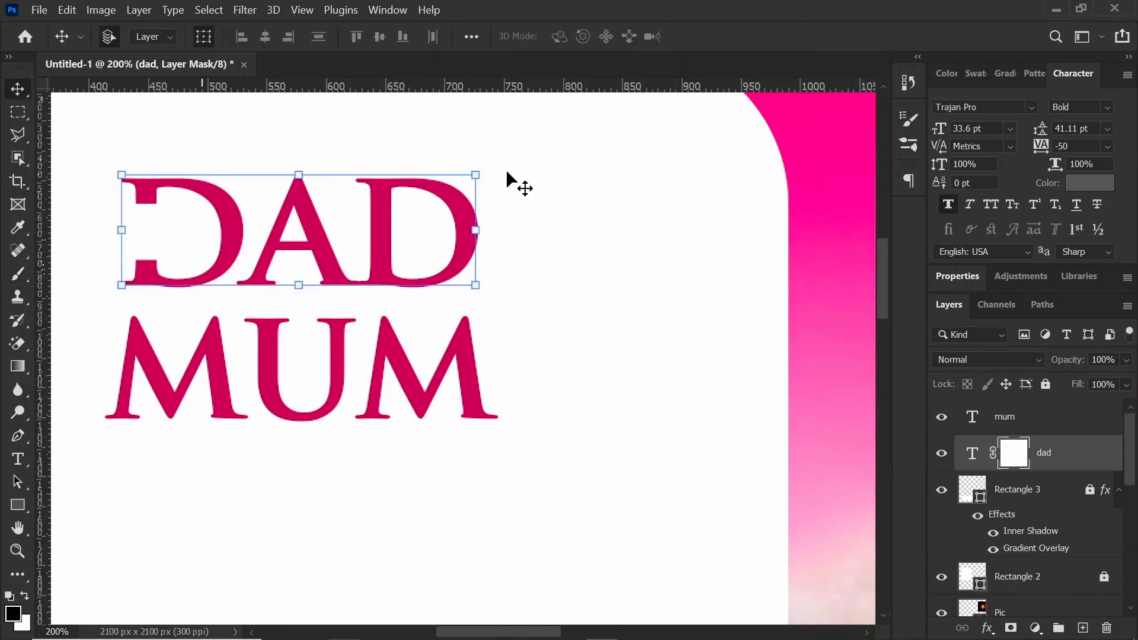
pyautogui.click(545, 310)
# Step: Duplicate the MUM text directly below itself and change the copy's wording to "my"
pyautogui.click(449, 364)
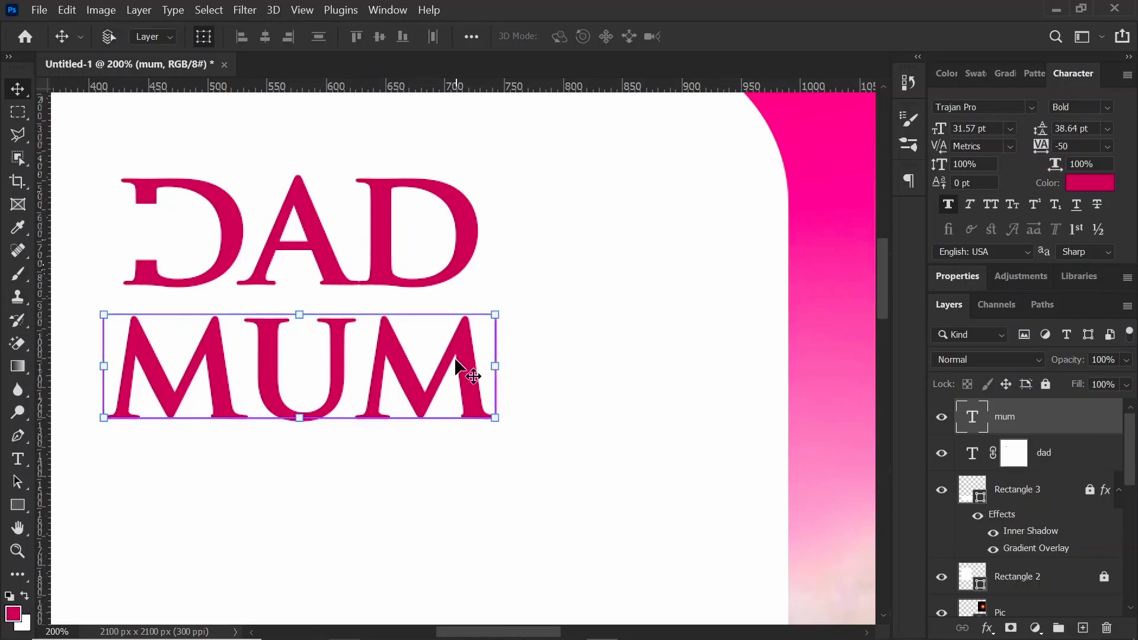
pyautogui.moveTo(456, 359); pyautogui.dragTo(463, 498)
pyautogui.press('t')
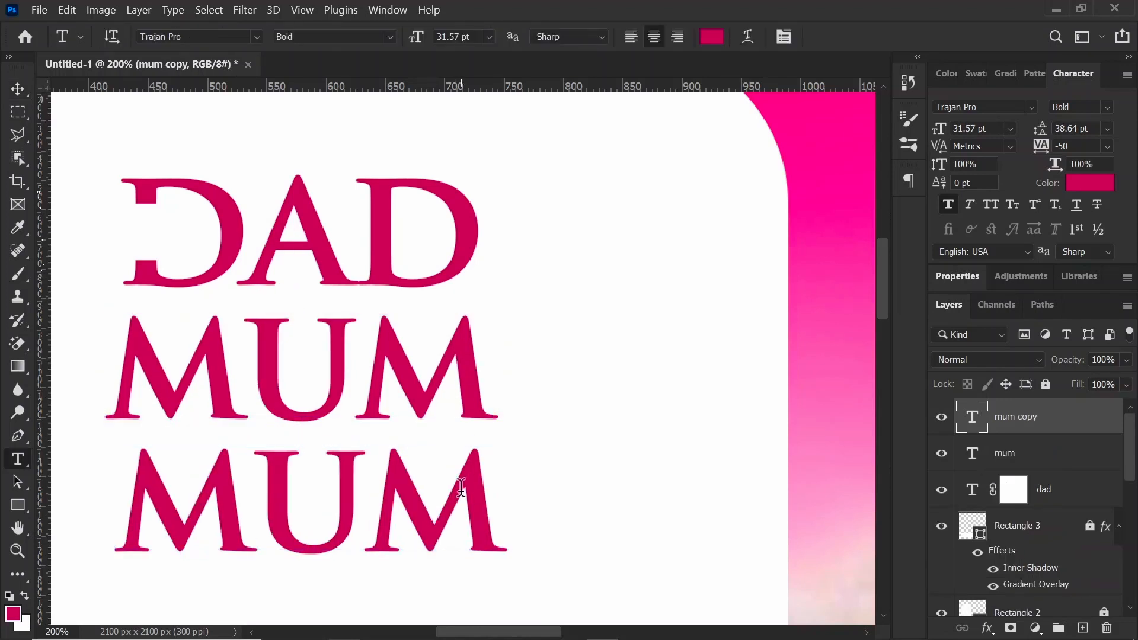
pyautogui.click(461, 487)
pyautogui.hotkey('ctrl', 'a')
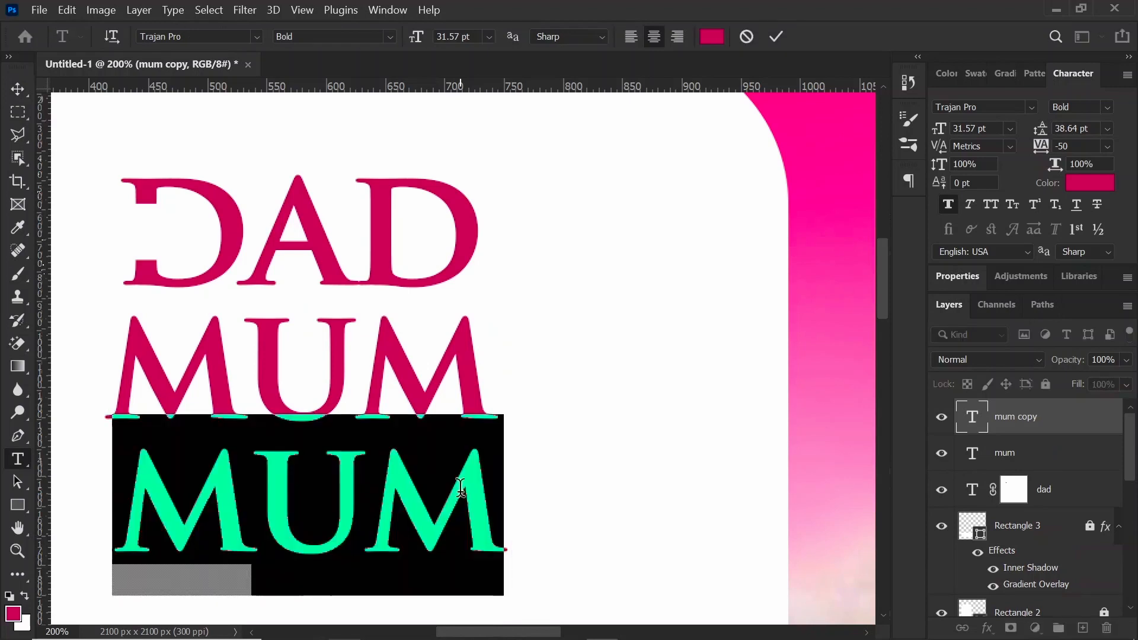
pyautogui.write(',Y')
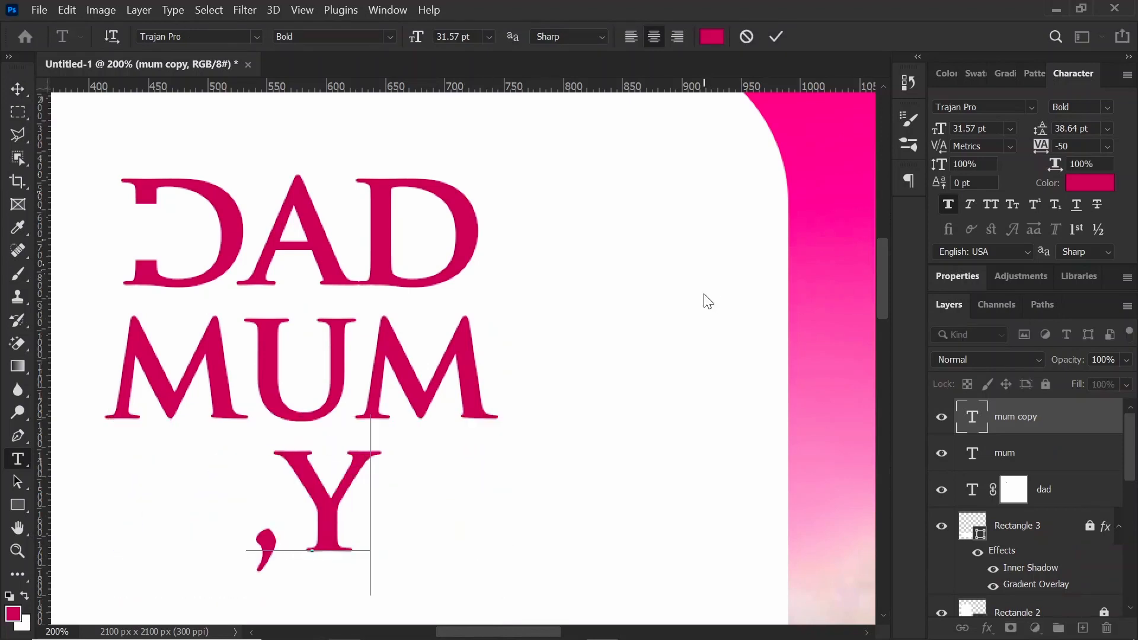
pyautogui.press('Left')
pyautogui.press('BackSpace')
pyautogui.write('M')
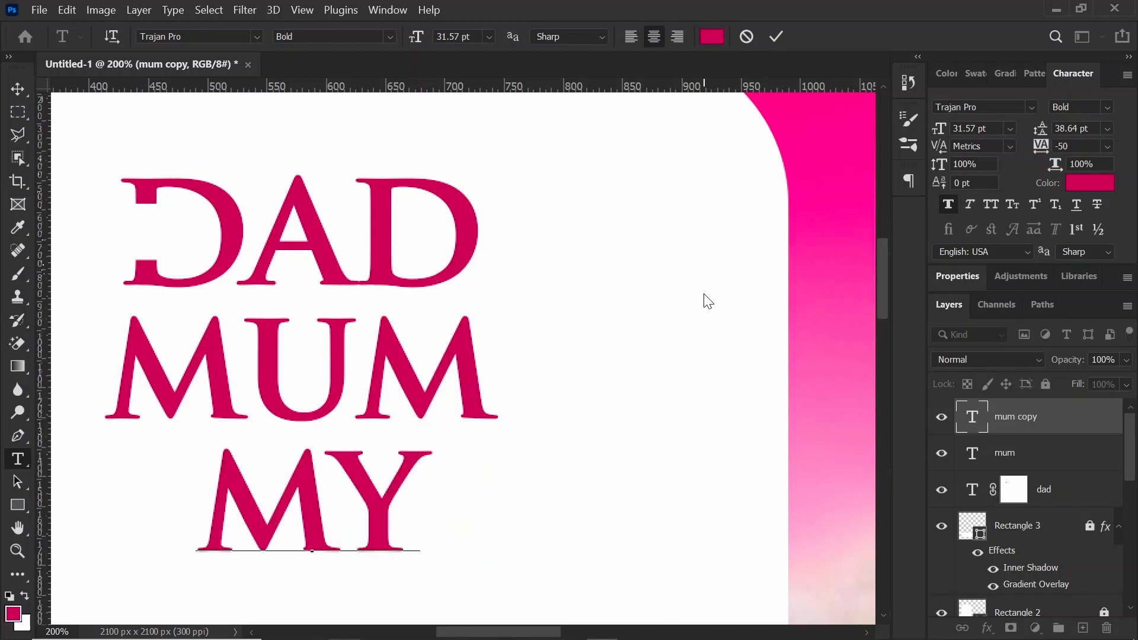
pyautogui.click(777, 37)
pyautogui.press('v')
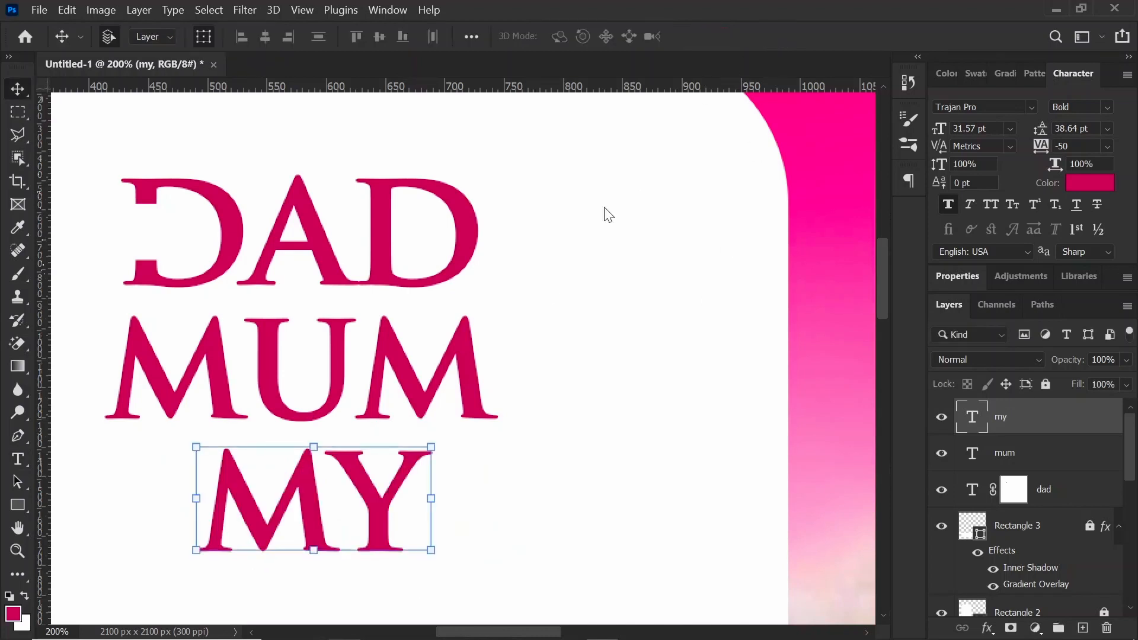
# Step: Scale the MY text down proportionally to about 11.25 pt
pyautogui.click(433, 547)
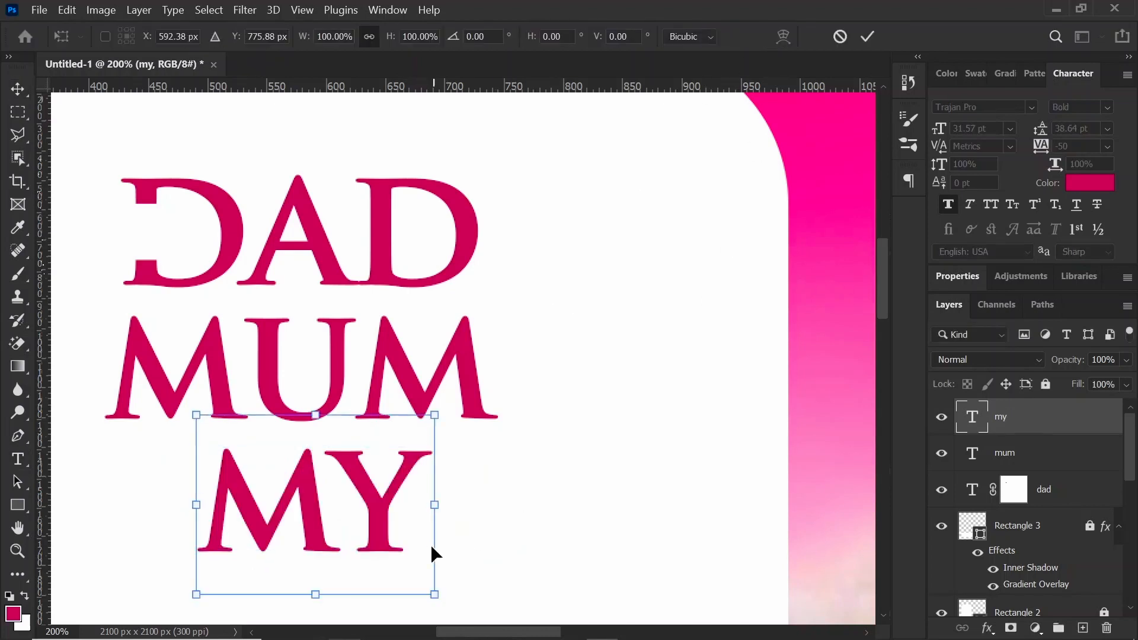
pyautogui.moveTo(433, 590); pyautogui.dragTo(287, 467)
pyautogui.press('Return')
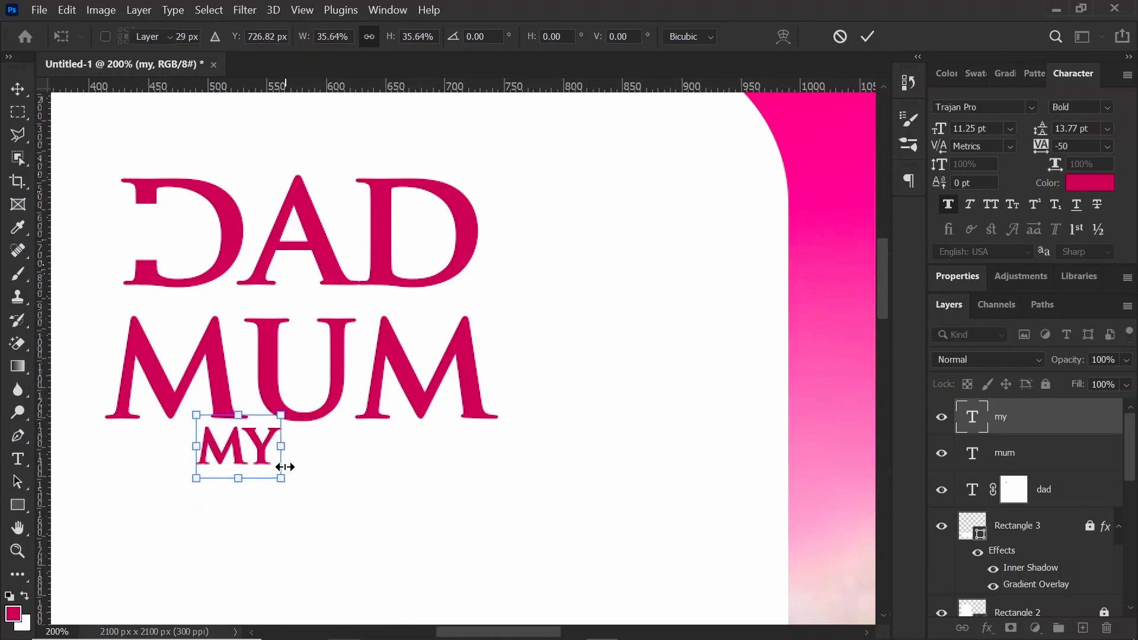
# Step: Recolour the MY text to orange ff6600
pyautogui.click(1090, 182)
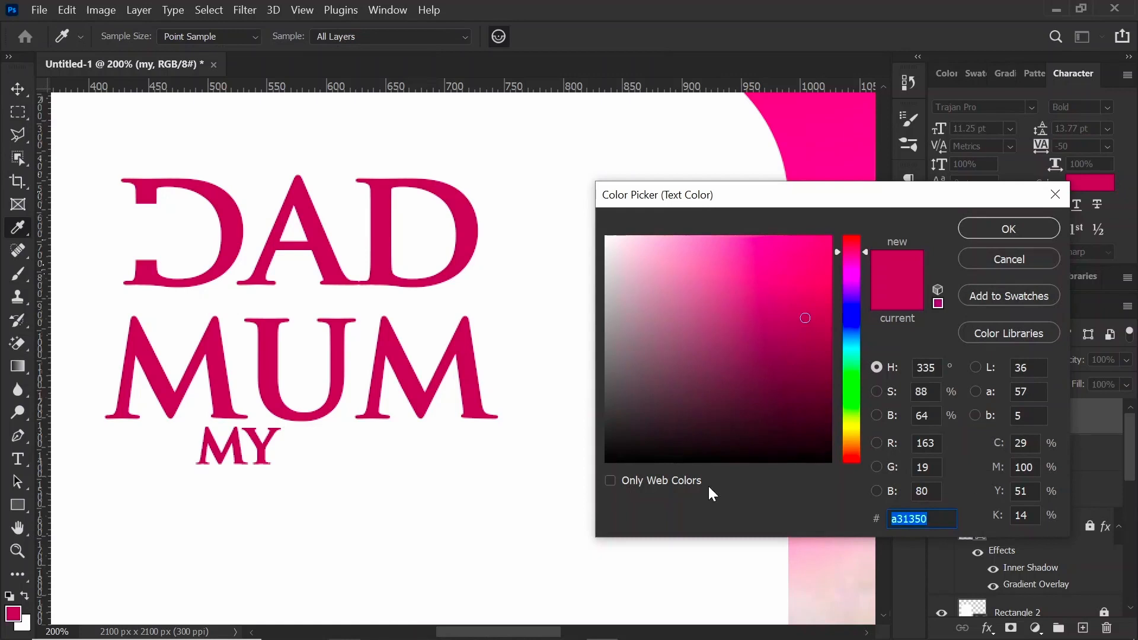
pyautogui.click(856, 432)
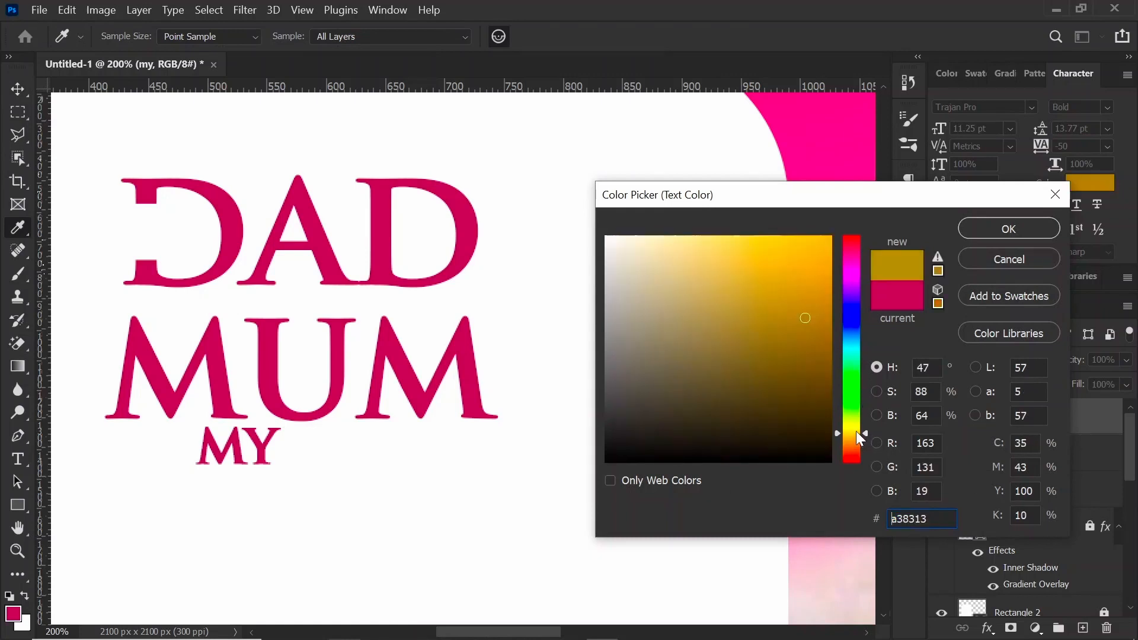
pyautogui.moveTo(856, 430); pyautogui.dragTo(856, 440)
pyautogui.moveTo(806, 318); pyautogui.dragTo(856, 194)
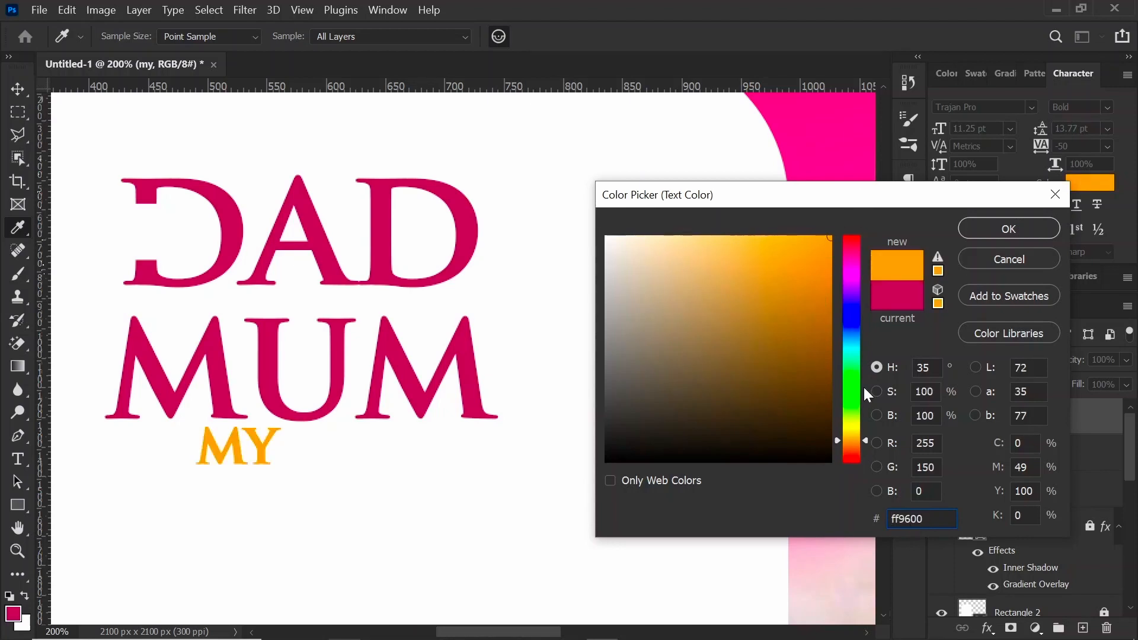
pyautogui.moveTo(861, 442); pyautogui.dragTo(861, 446)
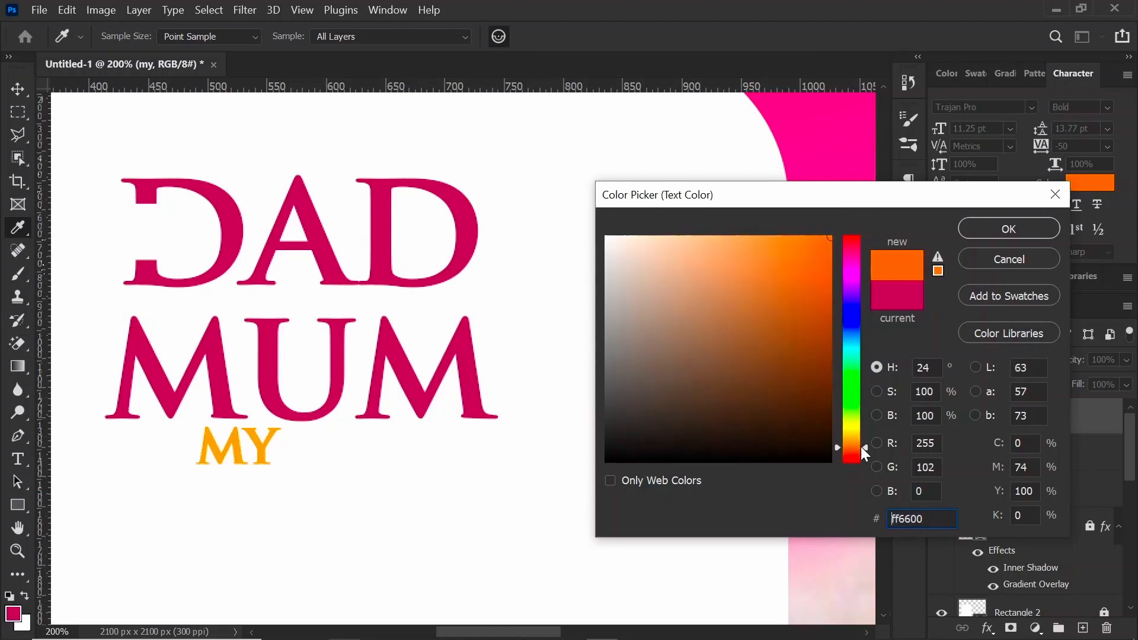
pyautogui.click(1019, 225)
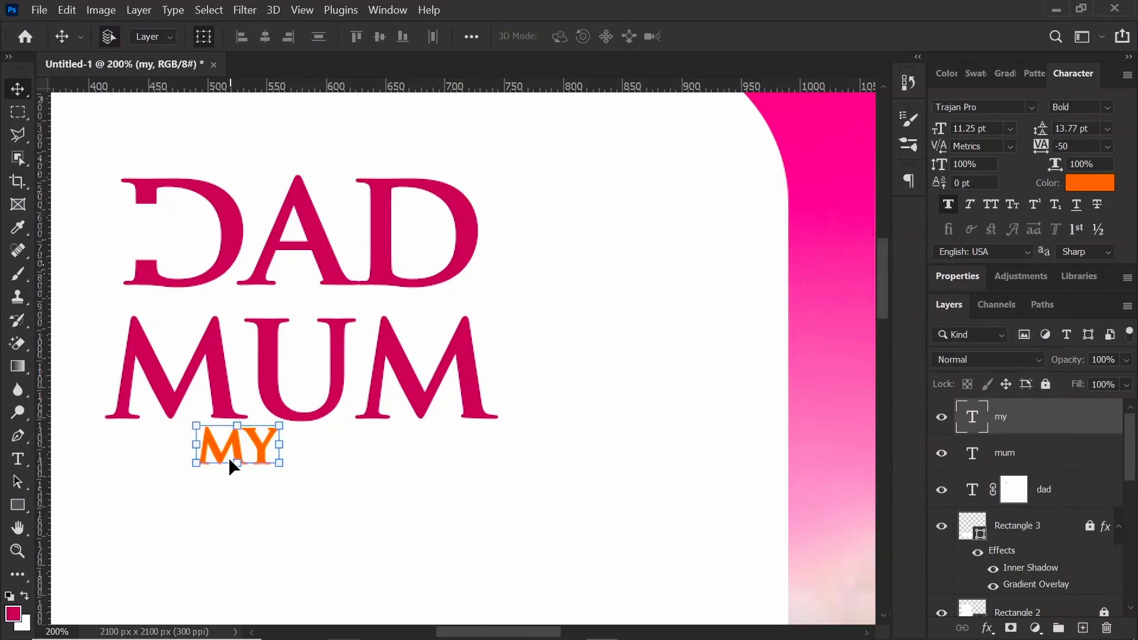
# Step: Move the MY text into the gap in DAD's first letter, scale it down to about 8.01 pt and nudge it into the middle of the gap
pyautogui.moveTo(236, 456); pyautogui.dragTo(175, 240)
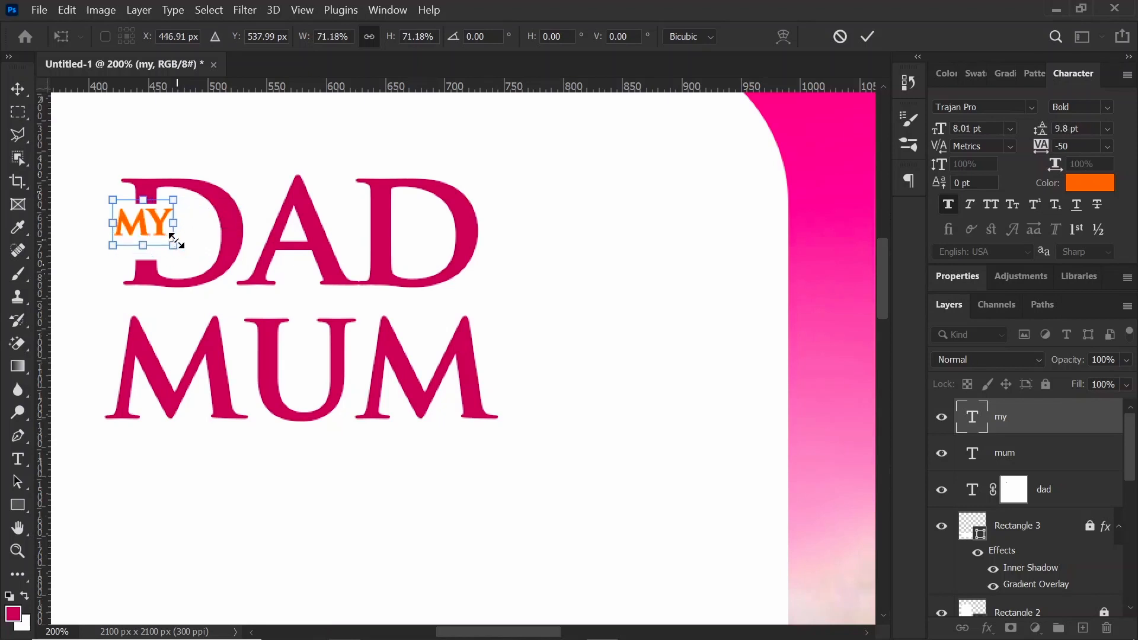
pyautogui.press('Return')
pyautogui.press('Down')
pyautogui.press('Down')
pyautogui.press('Down')
pyautogui.hotkey('shift', 'Down')
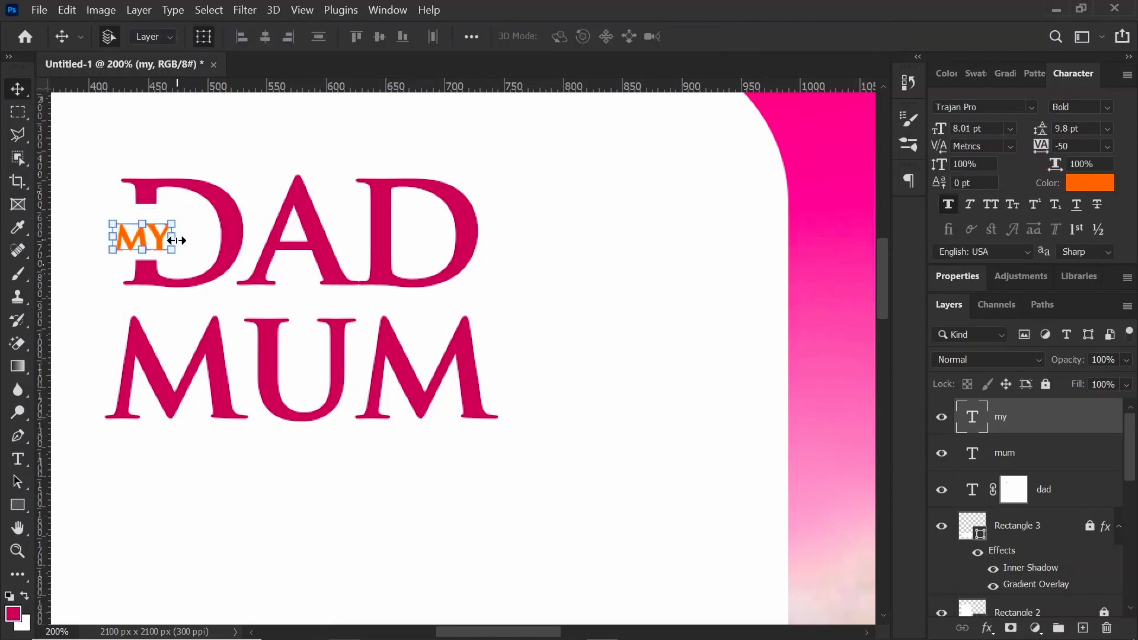
pyautogui.press('Right')
pyautogui.press('Right')
pyautogui.press('Up')
pyautogui.press('Up')
pyautogui.press('Up')
pyautogui.press('Up')
pyautogui.press('Up')
pyautogui.press('Right')
pyautogui.press('Right')
pyautogui.press('Right')
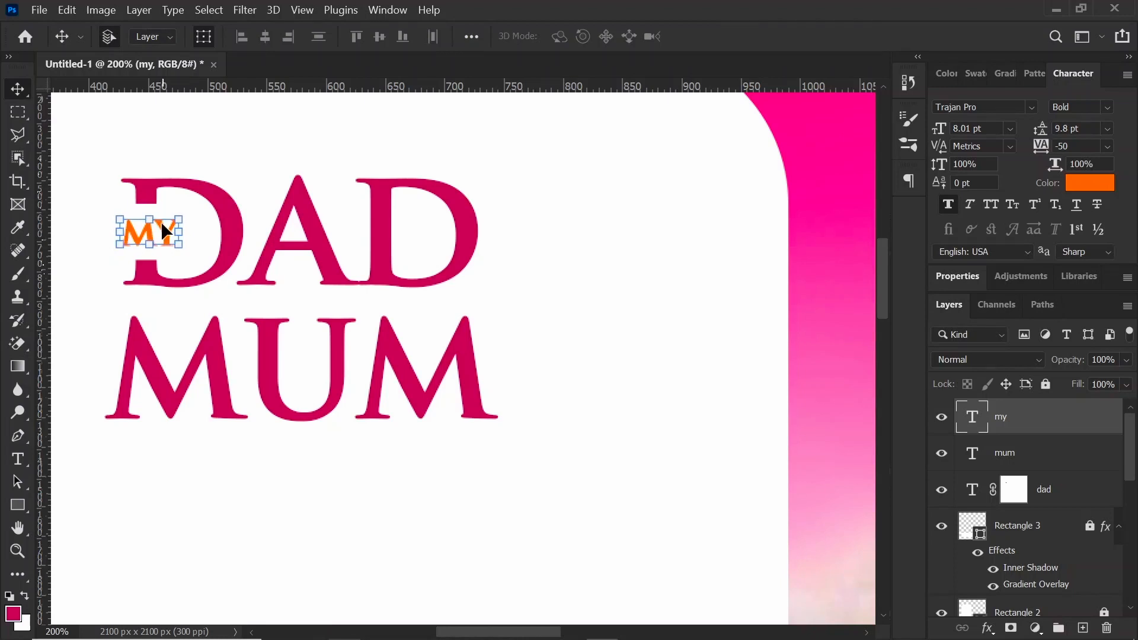
# Step: Duplicate the MY text onto the U of MUM and change the copy's wording to "&"
pyautogui.hotkey('ctrl', 'j')
pyautogui.moveTo(162, 223); pyautogui.dragTo(311, 345)
pyautogui.press('t')
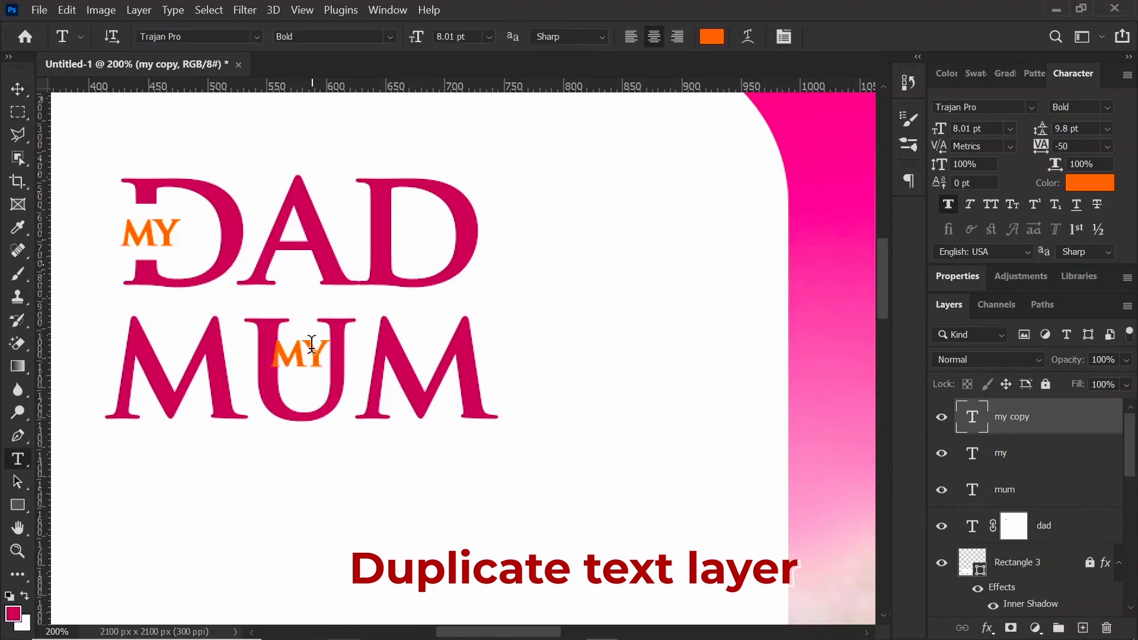
pyautogui.click(311, 344)
pyautogui.hotkey('ctrl', 'a')
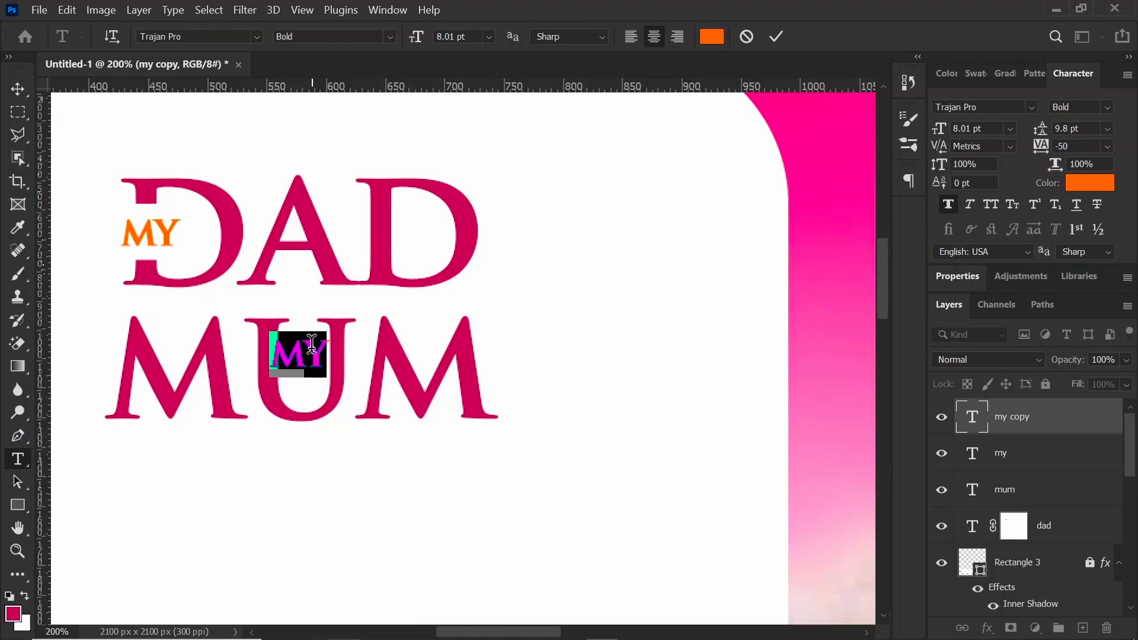
pyautogui.write('&')
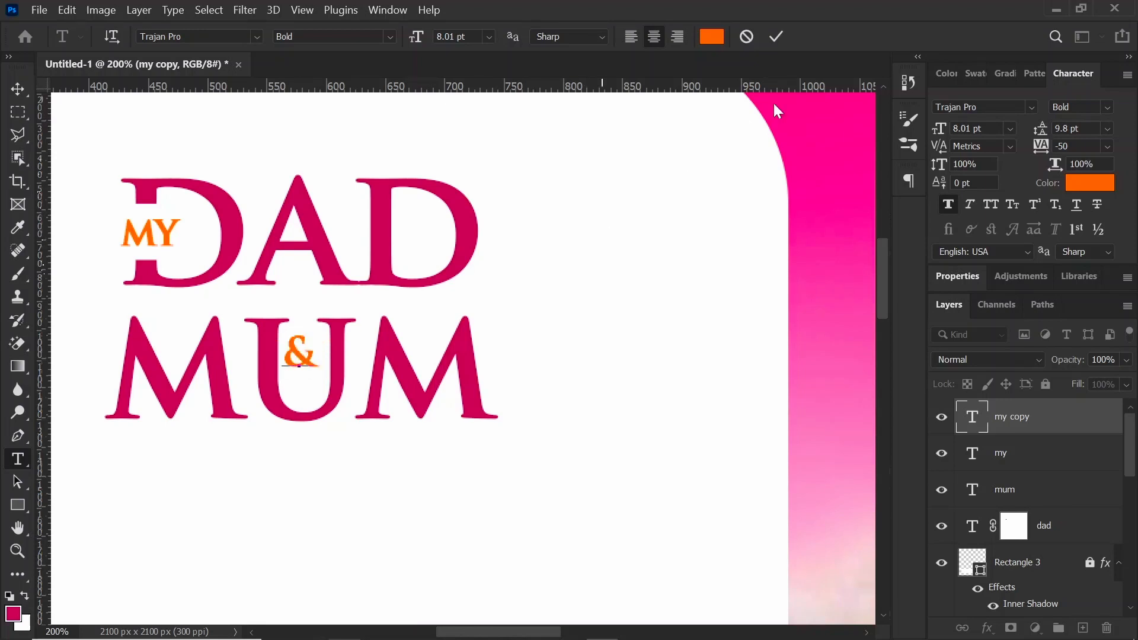
pyautogui.click(774, 37)
pyautogui.press('v')
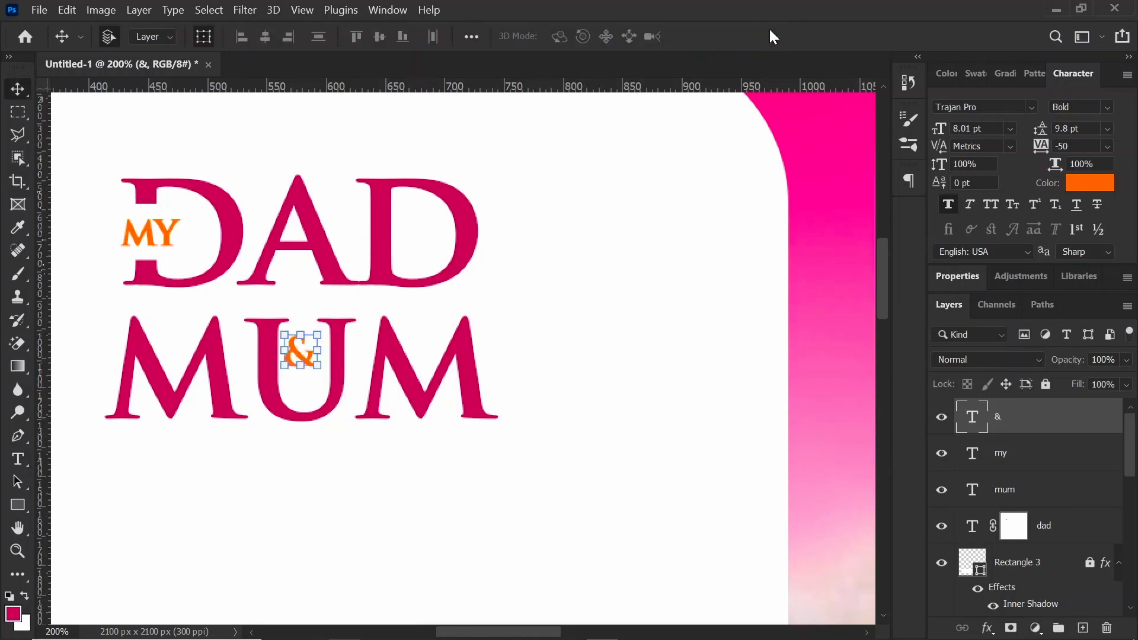
# Step: Nudge the & slightly right and down to centre it inside the U of MUM, and deselect it
pyautogui.press('Right')
pyautogui.press('Right')
pyautogui.press('Right')
pyautogui.press('Right')
pyautogui.press('Down')
pyautogui.press('Down')
pyautogui.press('Down')
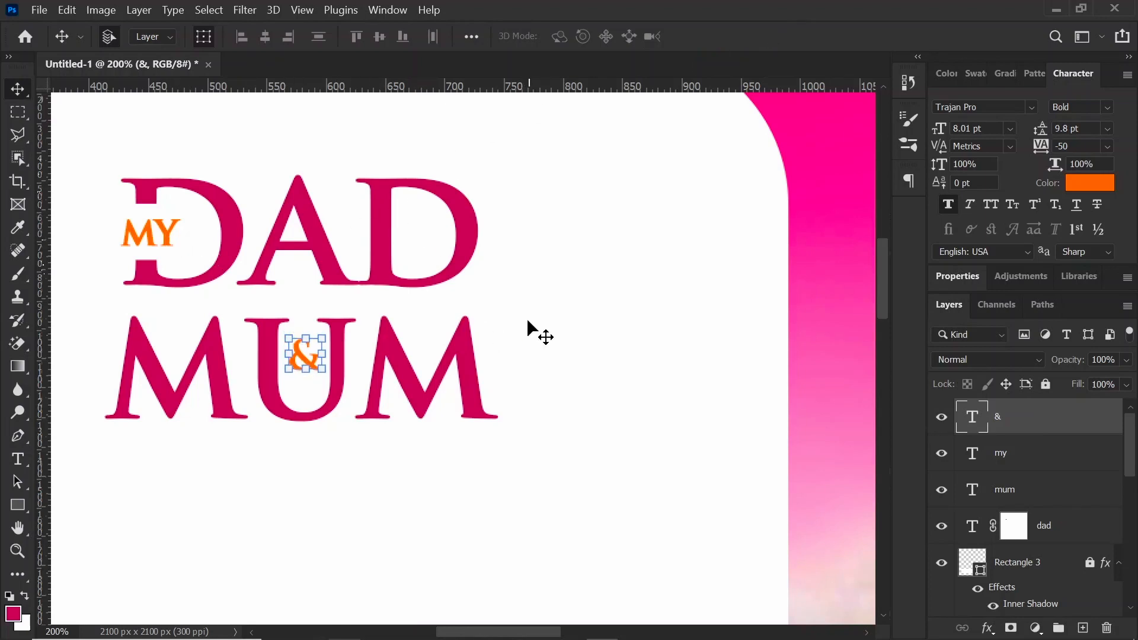
pyautogui.click(609, 321)
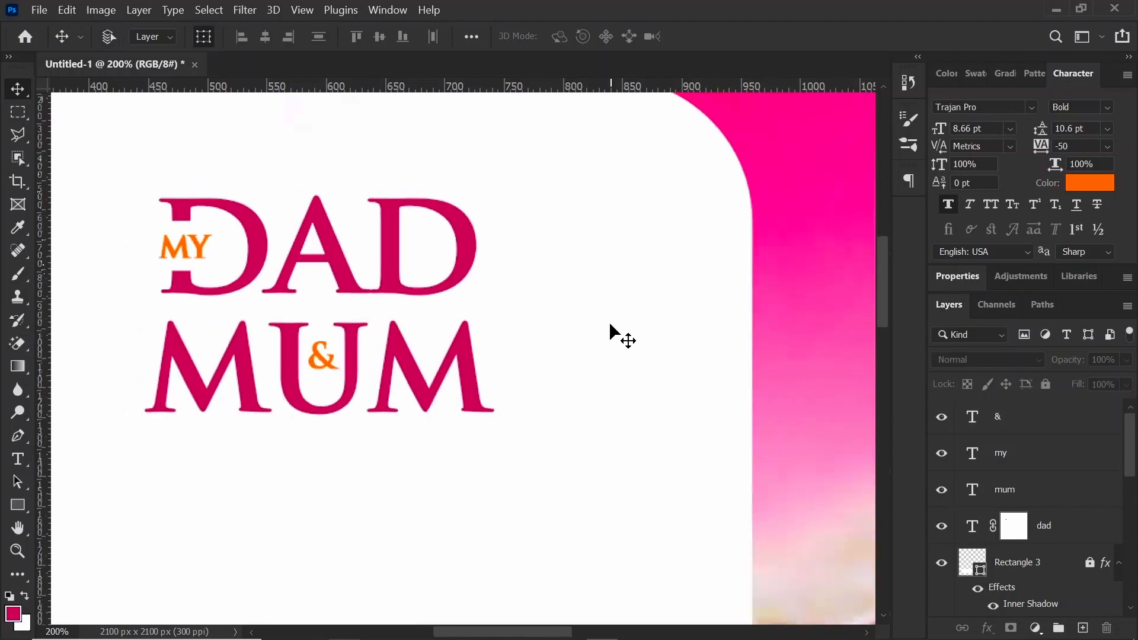
# Step: Add a new layer directly above the white panel's Rectangle 2 layer and set the Pen tool's shape fill to grey adadad
pyautogui.hotkey('ctrl', '-')
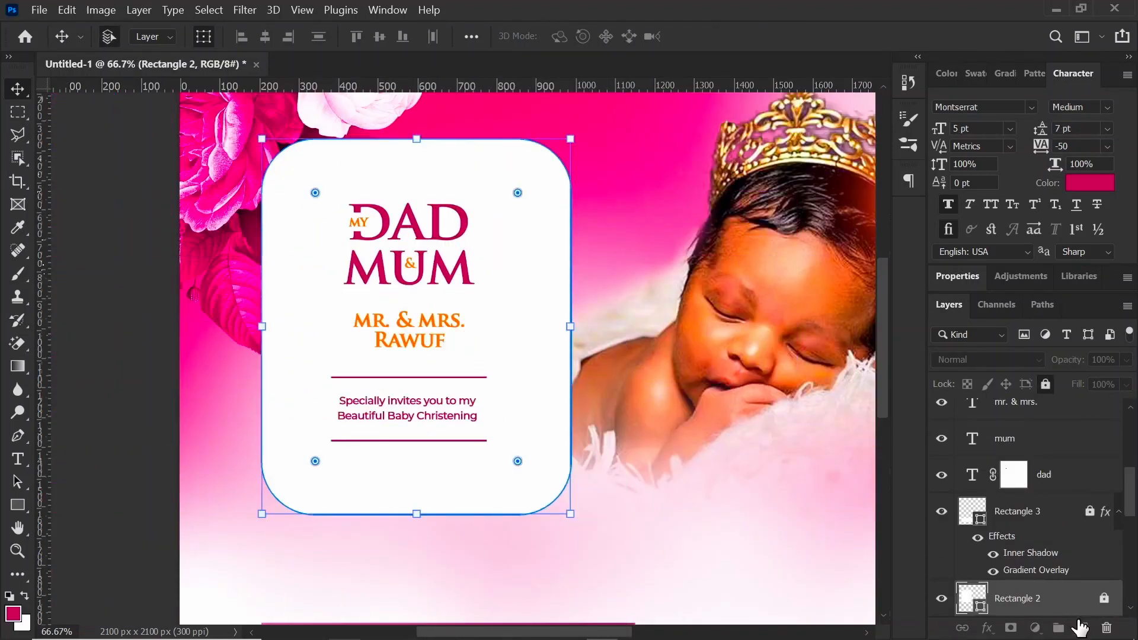
pyautogui.click(1083, 628)
pyautogui.press('p')
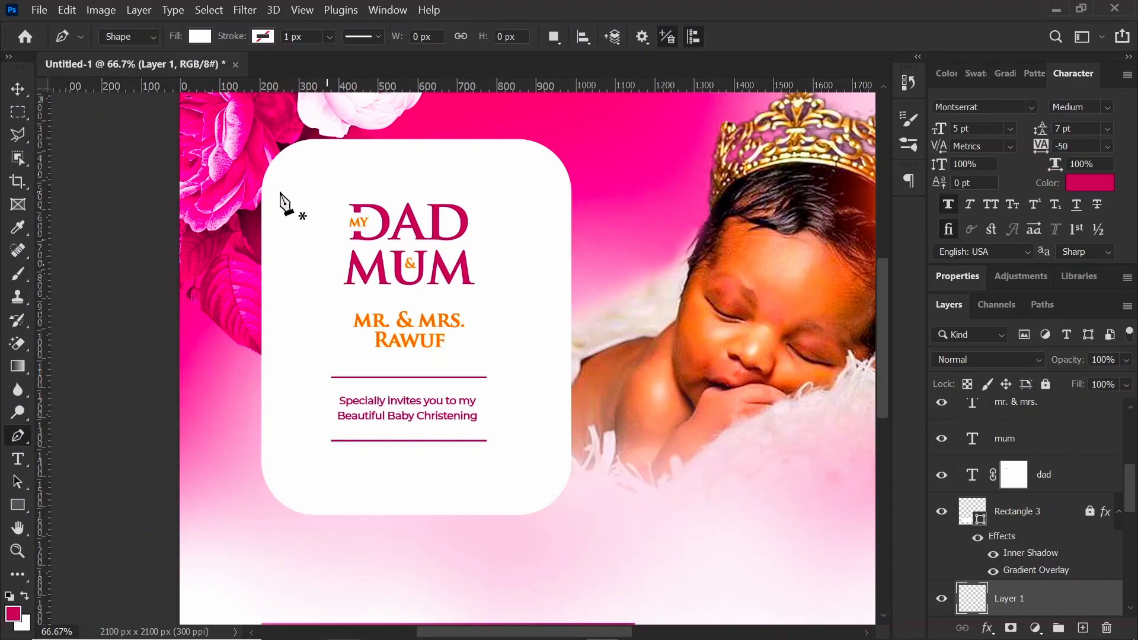
pyautogui.click(201, 37)
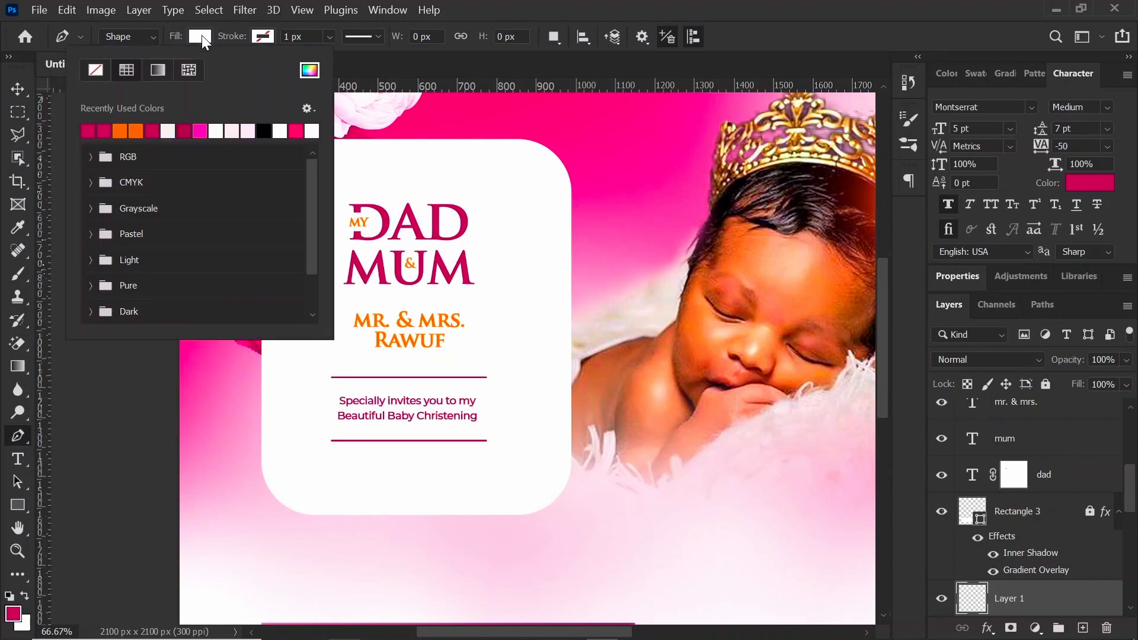
pyautogui.click(309, 70)
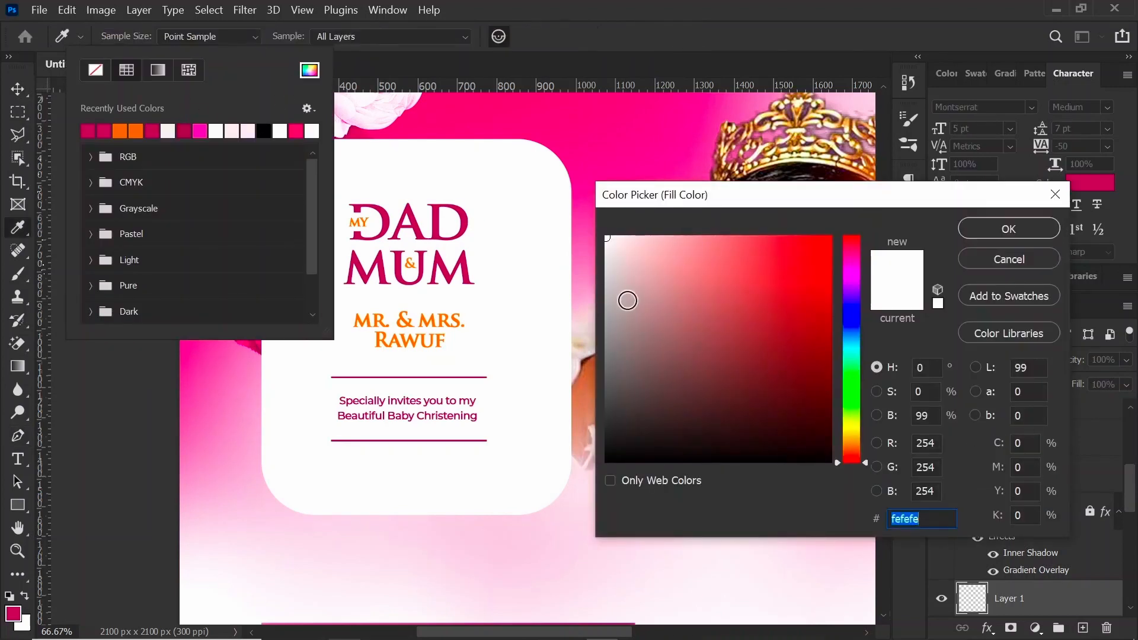
pyautogui.moveTo(625, 300); pyautogui.dragTo(598, 308)
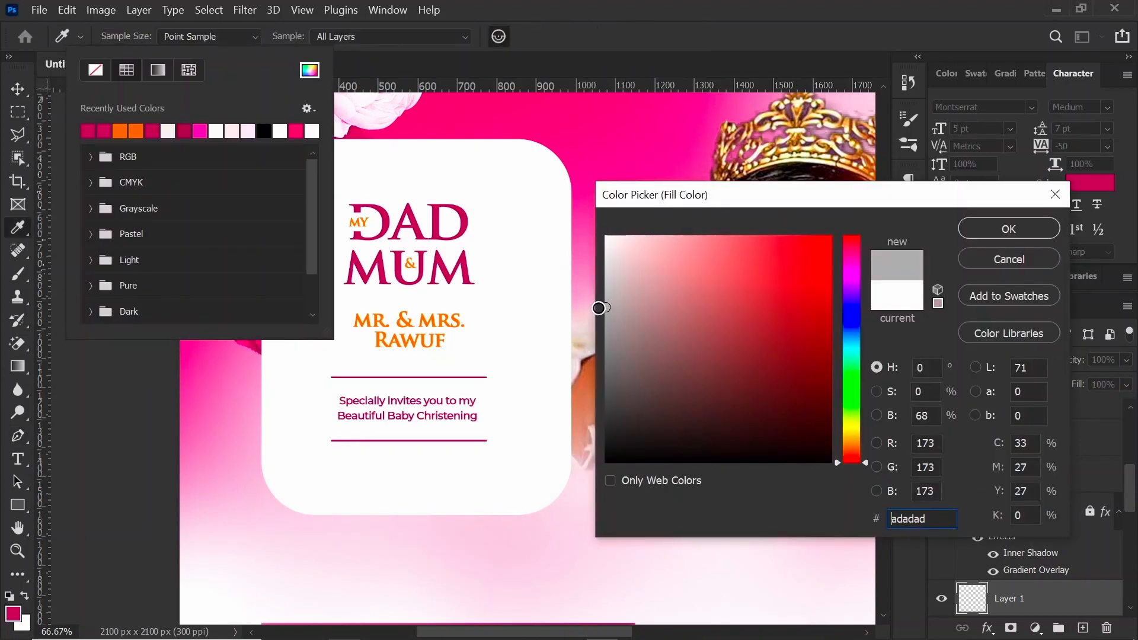
pyautogui.click(967, 233)
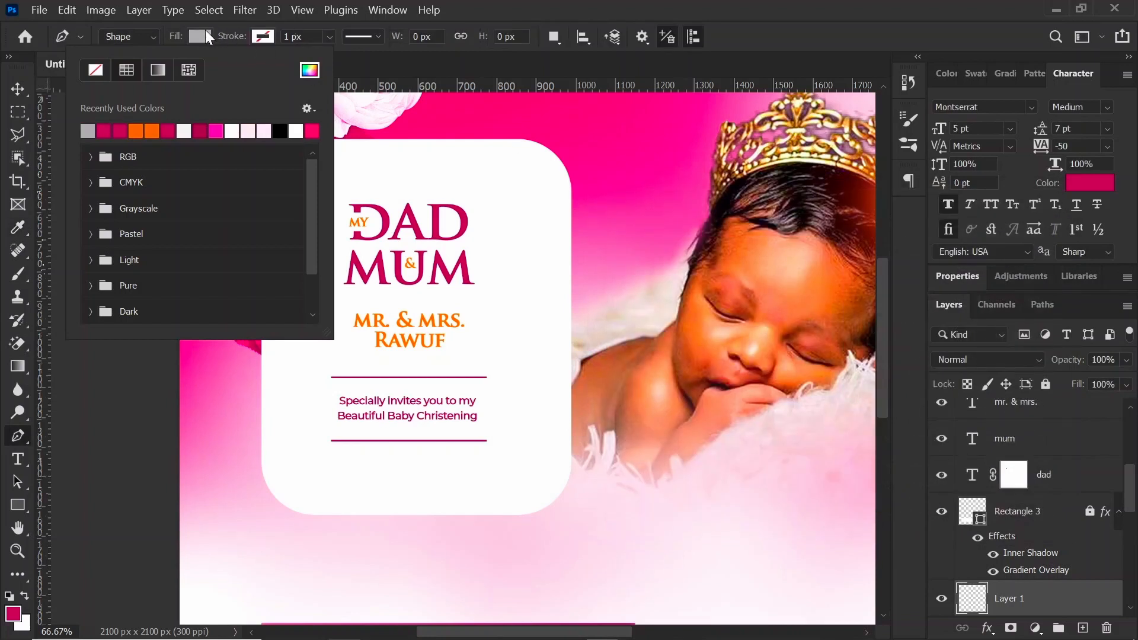
pyautogui.click(201, 36)
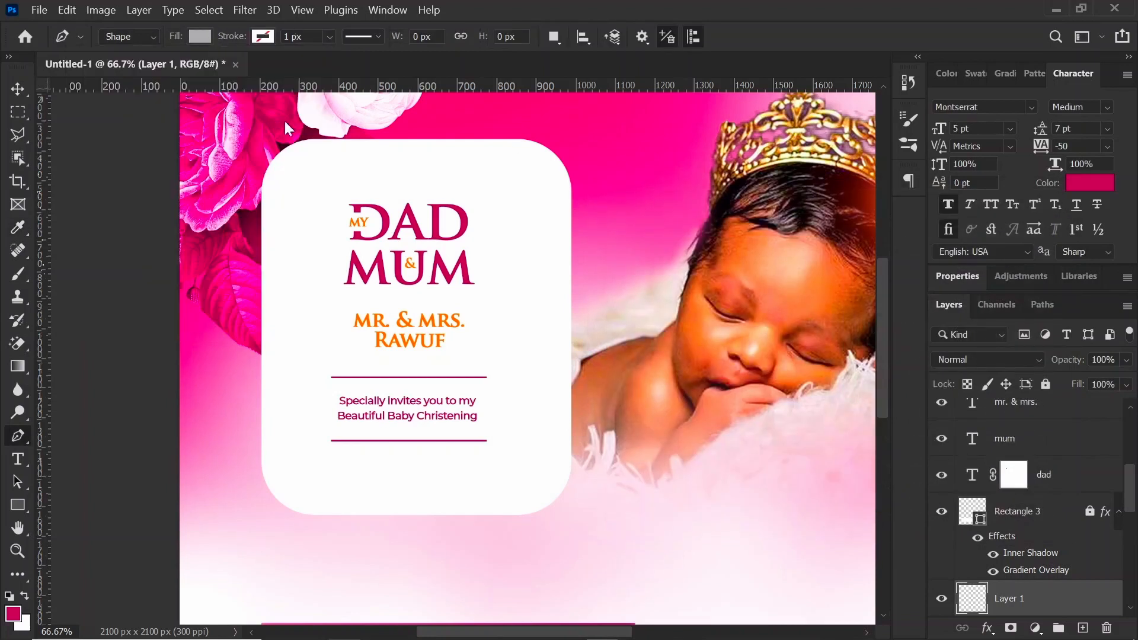
# Step: Draw a closed grey Pen shape about 934 x 775 px over the white panel's lower half, with a downward-curving top edge extending past both sides
pyautogui.click(250, 352)
pyautogui.moveTo(596, 247); pyautogui.dragTo(765, 124)
pyautogui.click(588, 403)
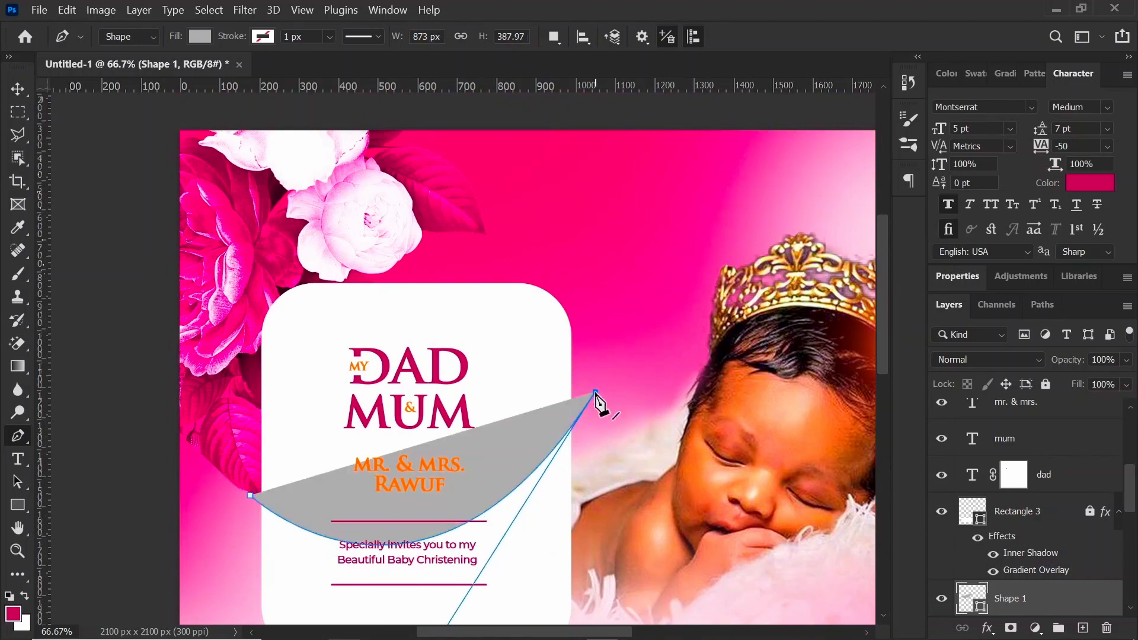
pyautogui.scroll(-5, 599, 465)
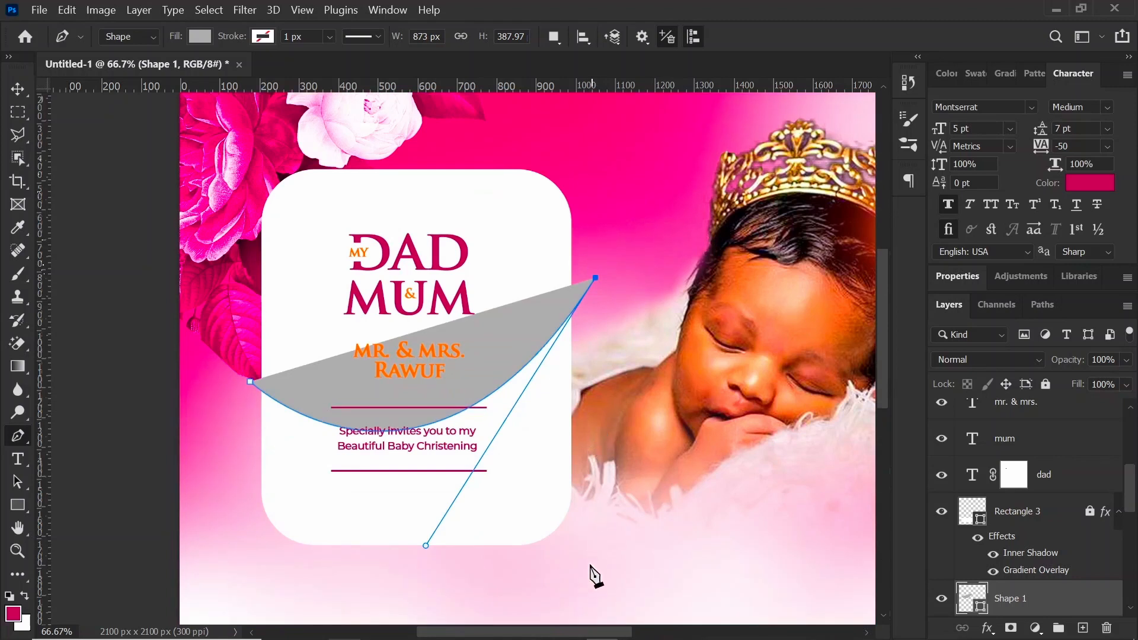
pyautogui.click(588, 580)
pyautogui.click(269, 585)
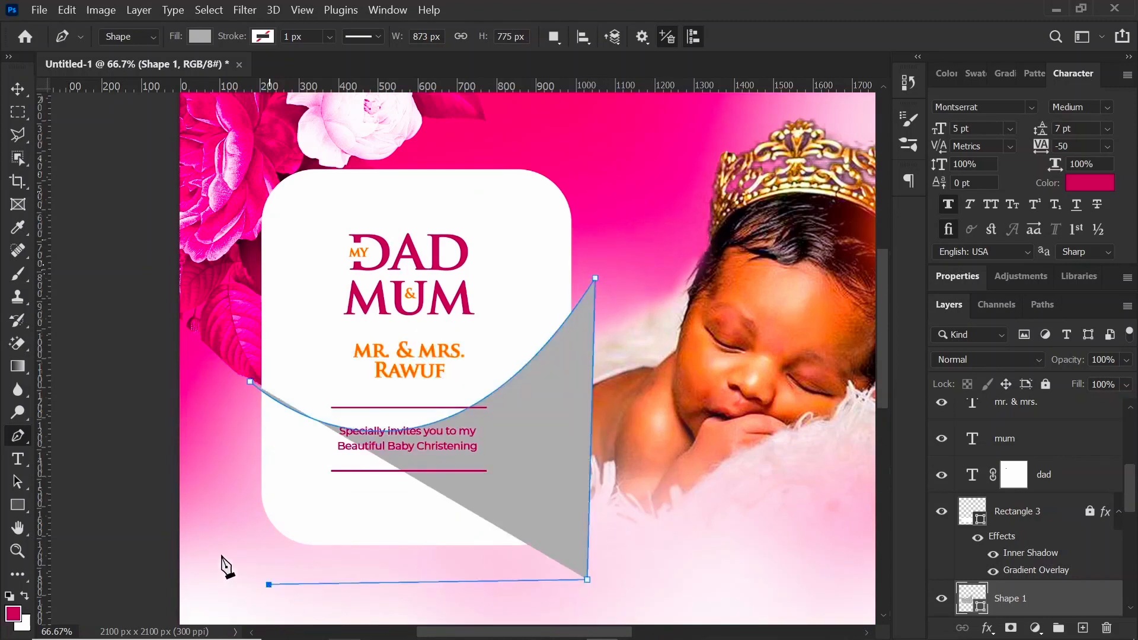
pyautogui.click(226, 452)
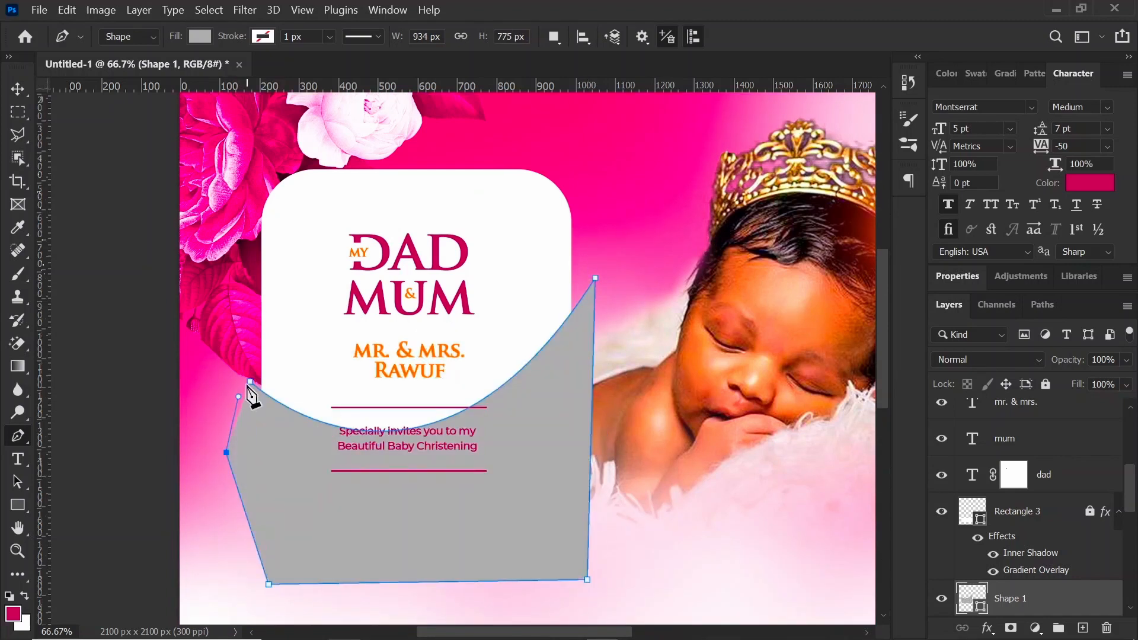
pyautogui.click(249, 383)
pyautogui.press('v')
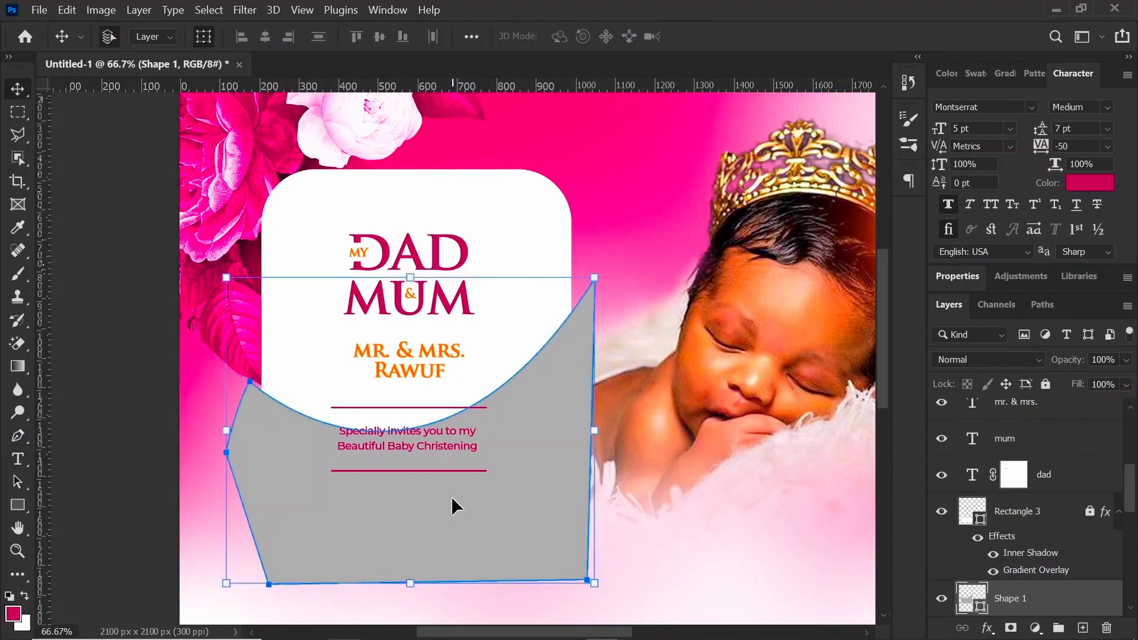
pyautogui.scroll(-3, 989, 536)
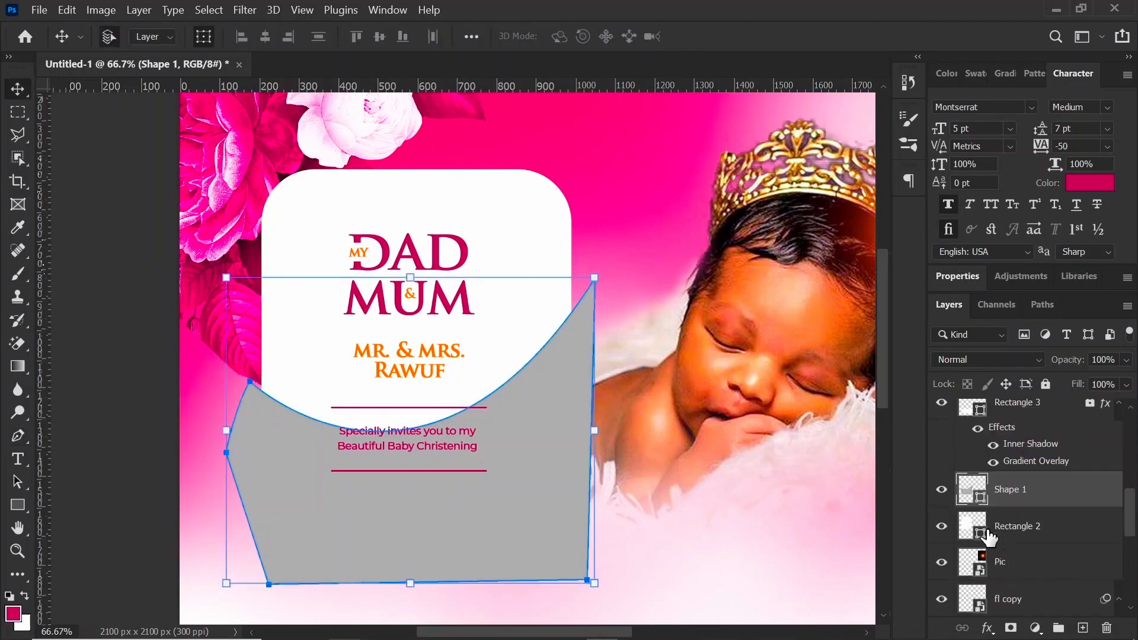
# Step: Clip the grey Shape 1 to the white Rectangle 2 panel and lower its opacity to 20%
pyautogui.moveTo(1058, 501); pyautogui.dragTo(1058, 503)
pyautogui.keyDown('alt'); pyautogui.click(1059, 509); pyautogui.keyUp('alt')
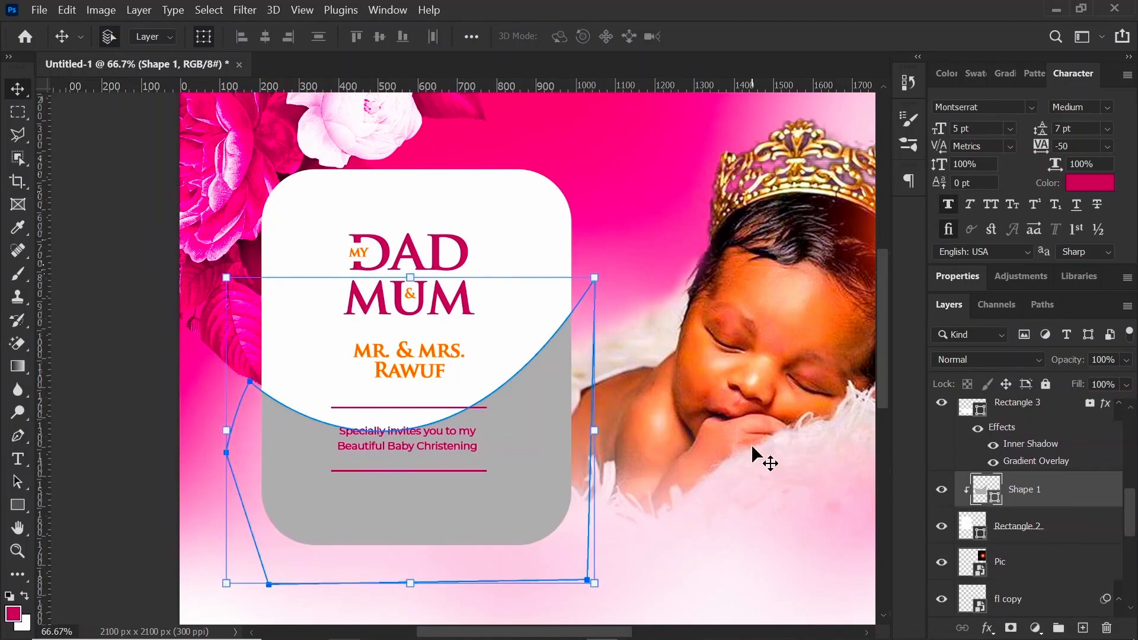
pyautogui.click(1061, 534)
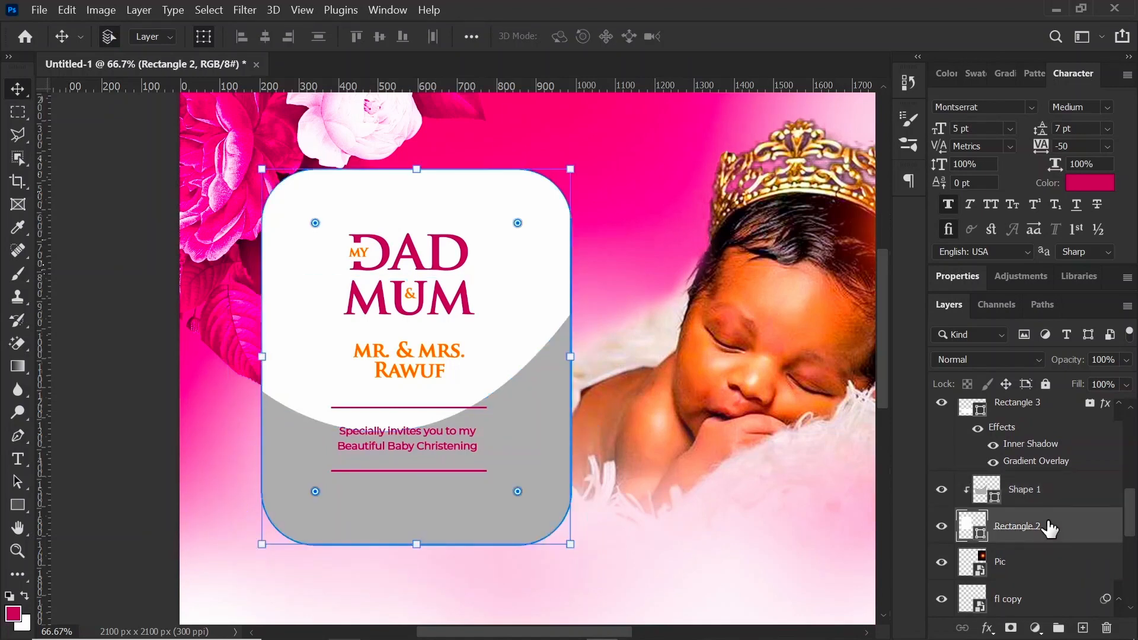
pyautogui.click(1049, 504)
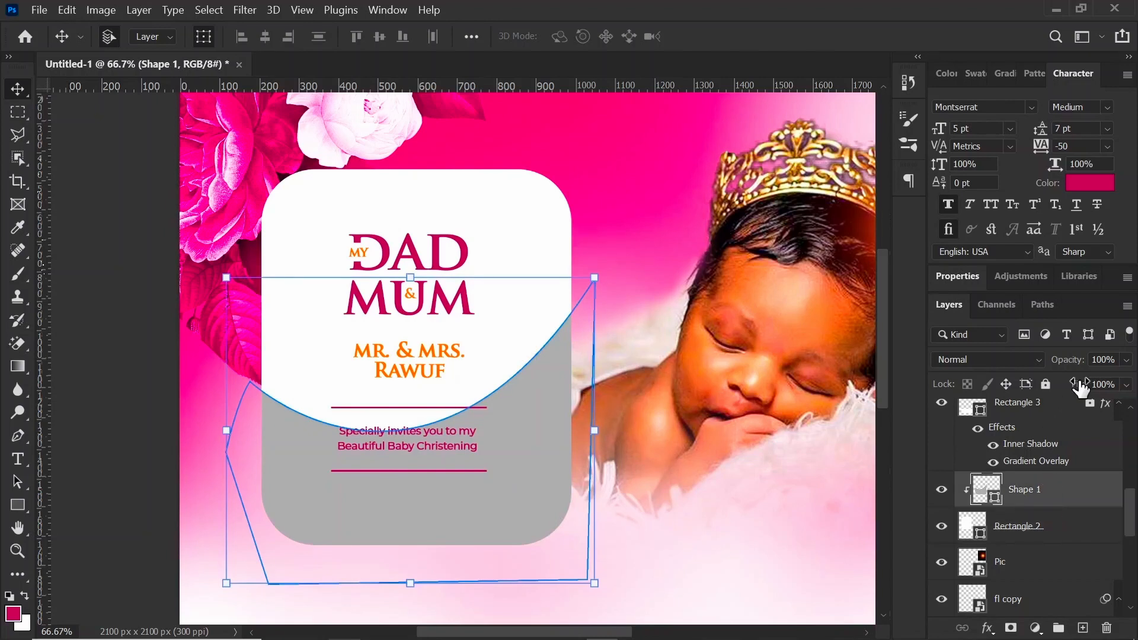
pyautogui.click(1126, 360)
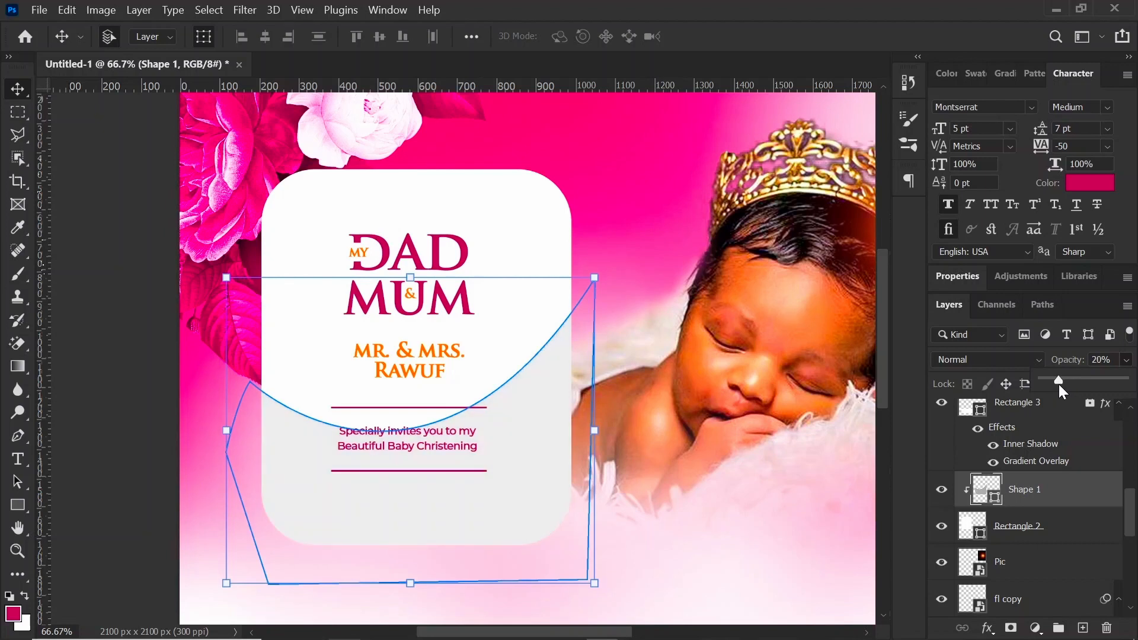
# Step: Add a layer mask to Shape 1 and set the Brush to a round tip with 0% hardness
pyautogui.click(1058, 465)
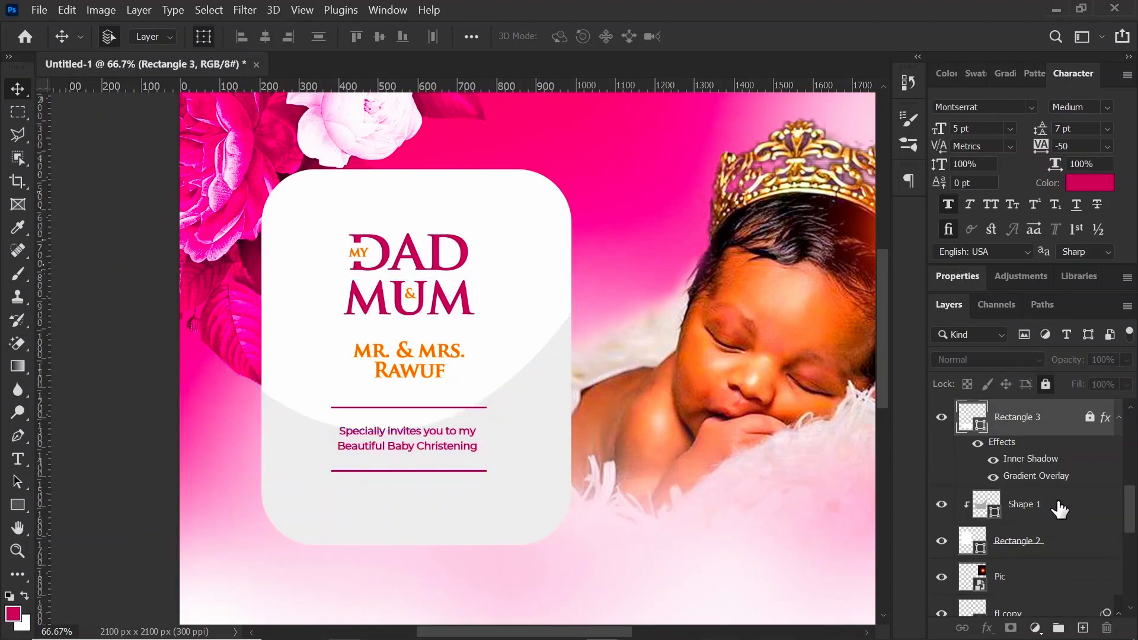
pyautogui.click(1058, 508)
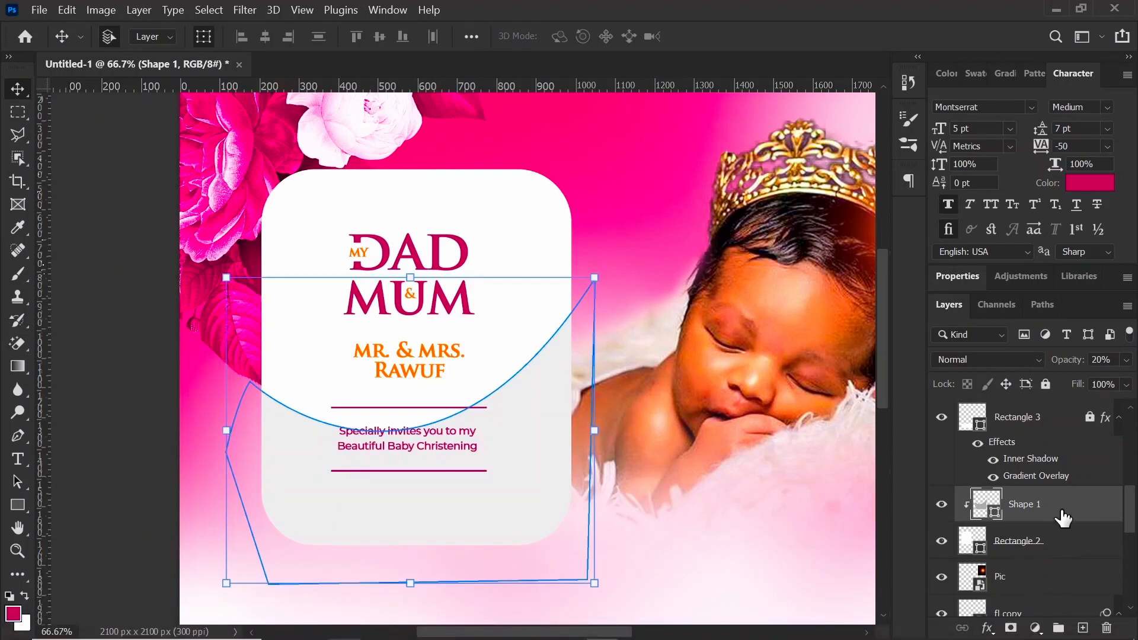
pyautogui.click(1012, 628)
pyautogui.press('b')
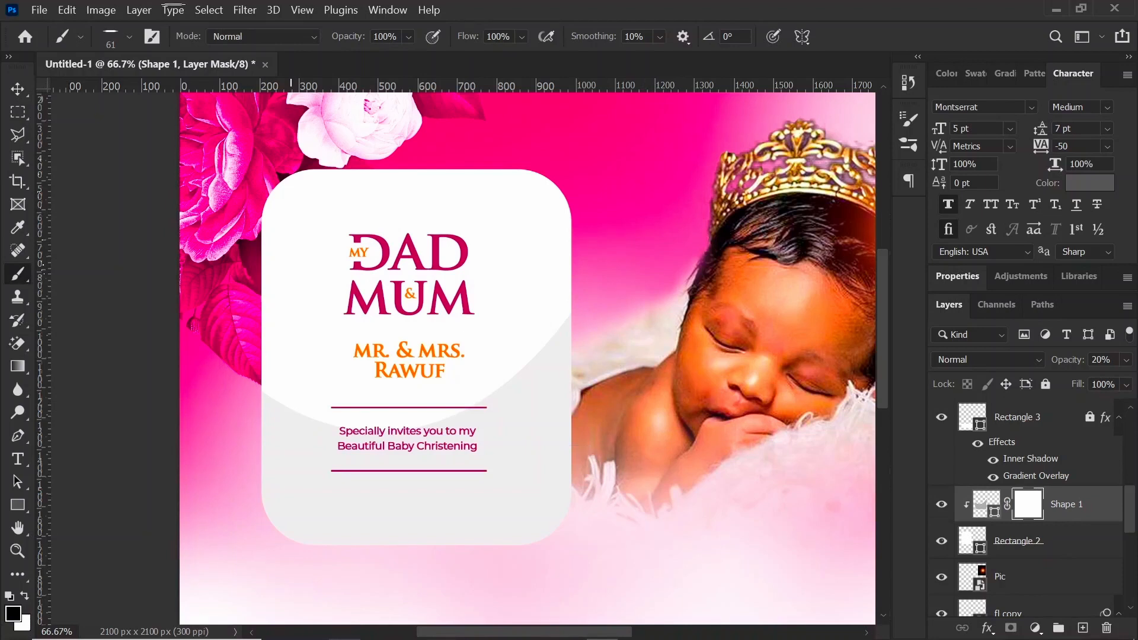
pyautogui.click(121, 33)
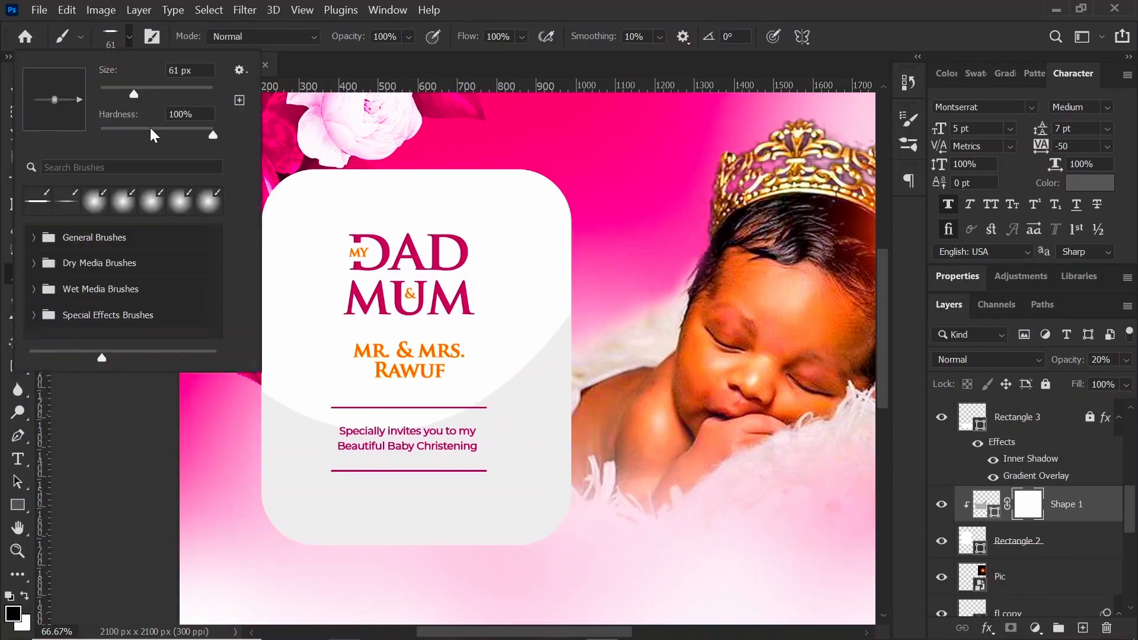
pyautogui.moveTo(57, 103); pyautogui.dragTo(50, 76)
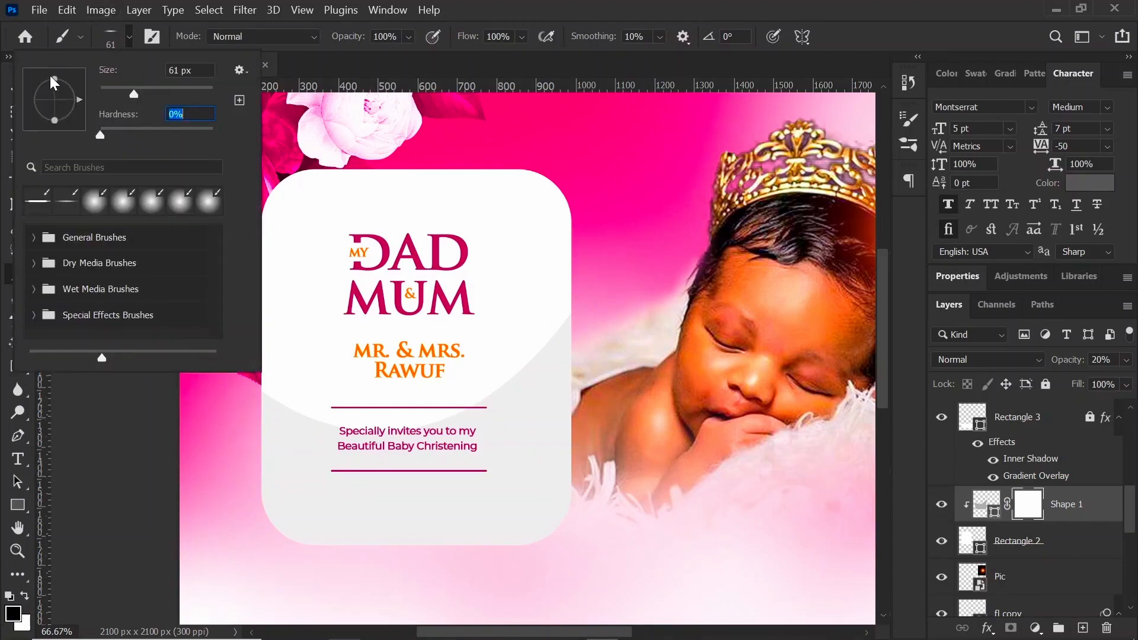
pyautogui.click(123, 34)
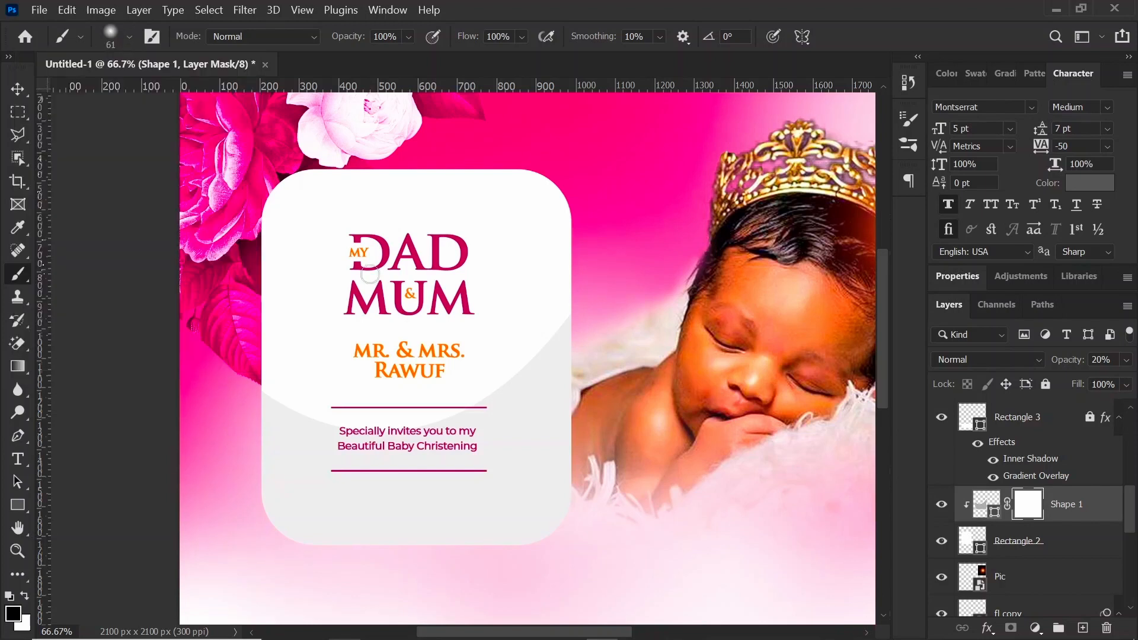
# Step: Enlarge the brush to 500 px, paint black on Shape 1's mask to fade its lower part into the panel, and deselect the layer
pyautogui.press(']')
pyautogui.press(']')
pyautogui.press(']')
pyautogui.press(']')
pyautogui.press(']')
pyautogui.press(']')
pyautogui.press(']')
pyautogui.press(']')
pyautogui.press(']')
pyautogui.press(']')
pyautogui.press(']')
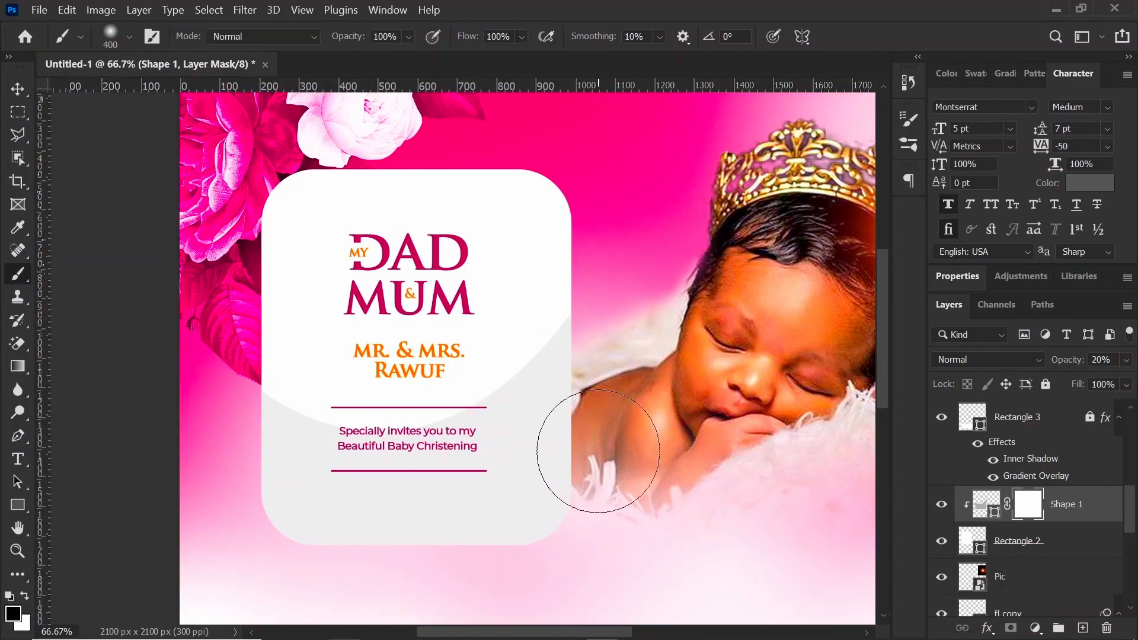
pyautogui.moveTo(599, 451)
pyautogui.mouseDown()
pyautogui.moveTo(506, 546)
pyautogui.moveTo(384, 546)
pyautogui.moveTo(254, 521)
pyautogui.mouseUp()
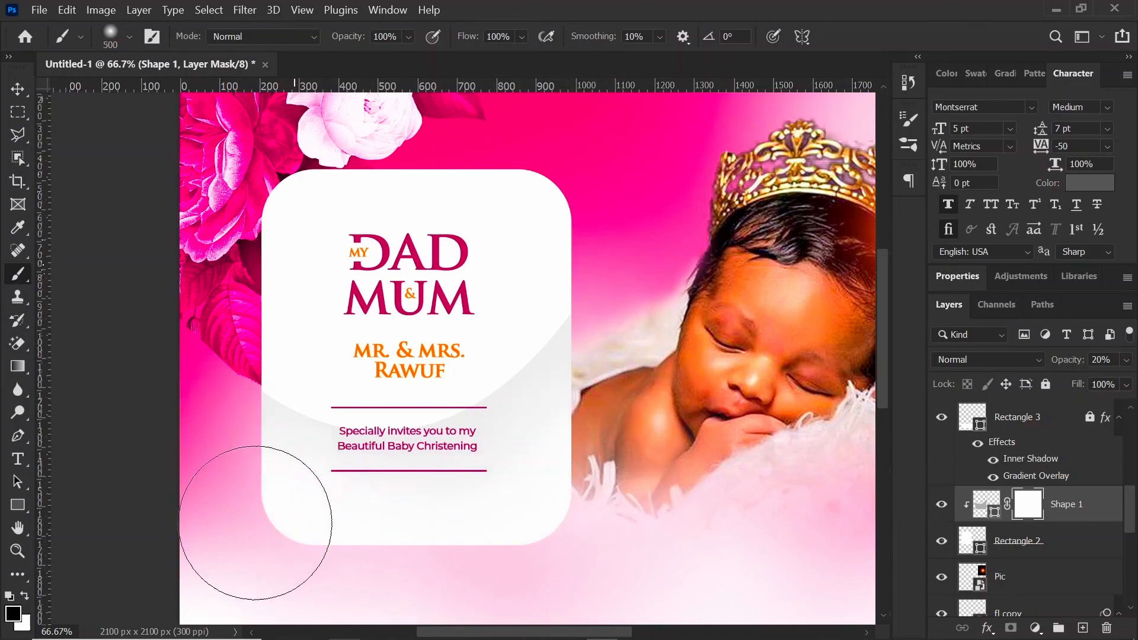
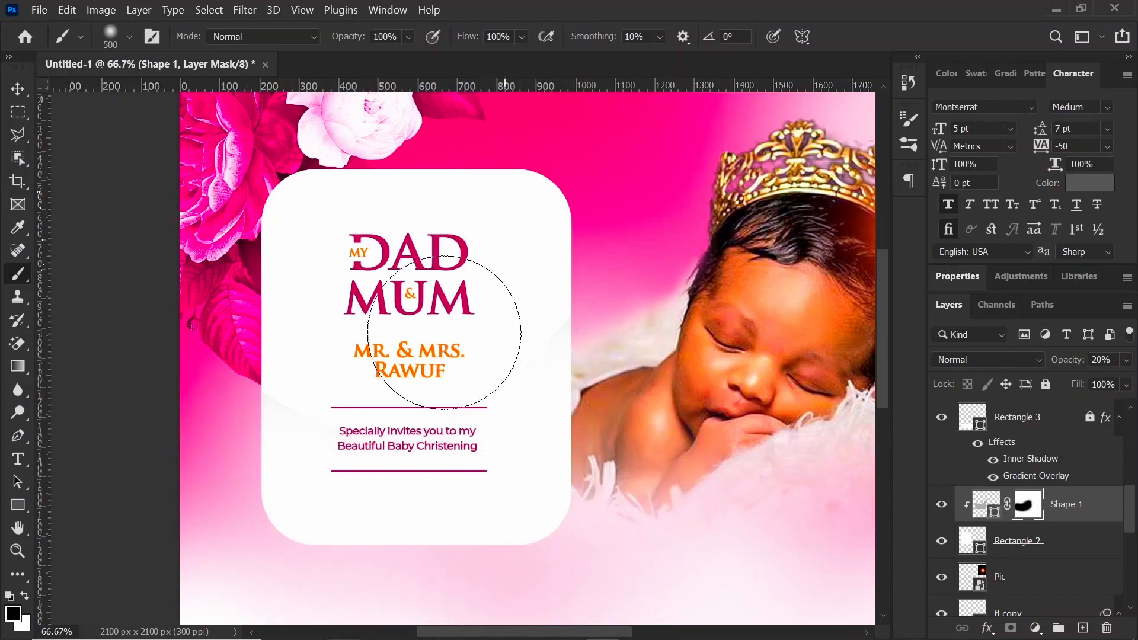
pyautogui.press('x')
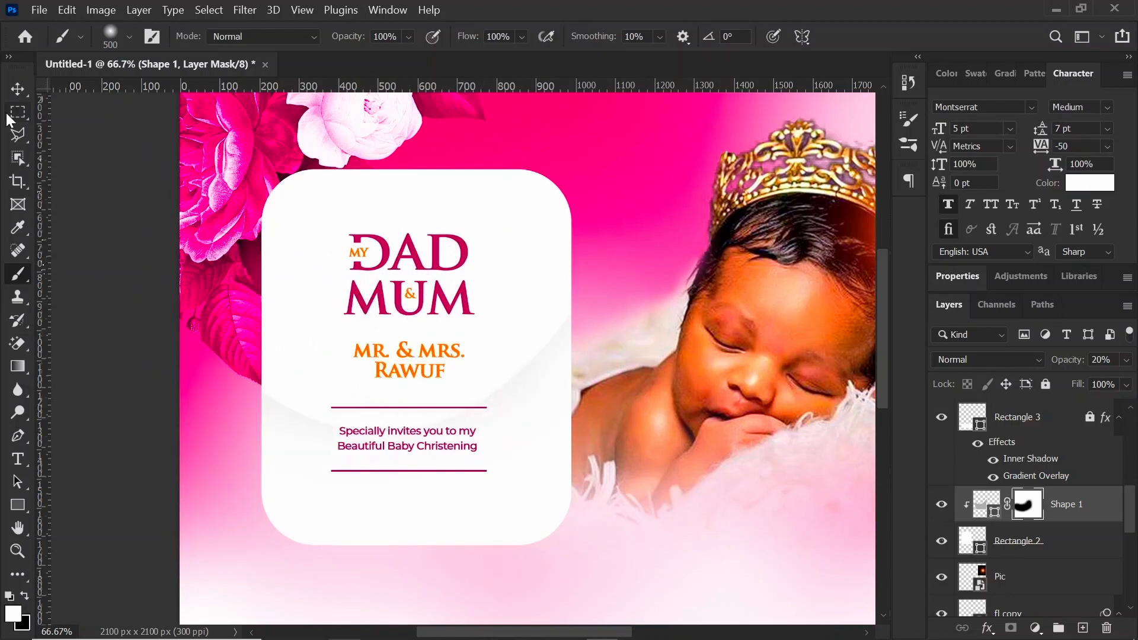
pyautogui.press('v')
pyautogui.click(106, 228)
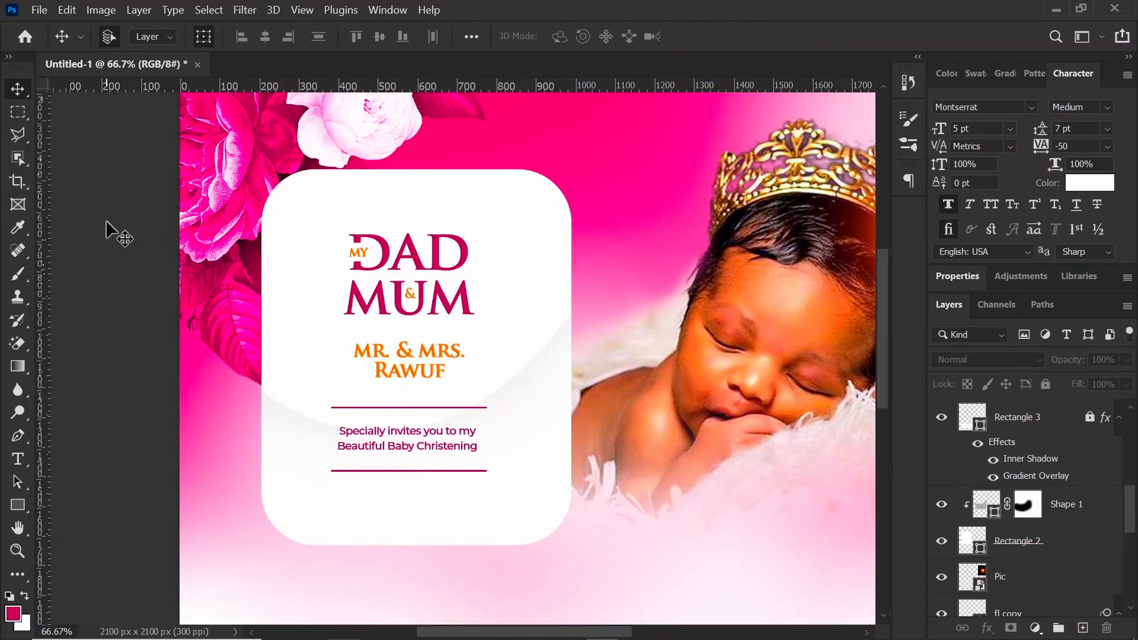
# Step: Set the Type tool's text colour to the deep pink 9e0c4f sampled from the gradient rectangle
pyautogui.hotkey('ctrl', '-')
pyautogui.hotkey('ctrl', '-')
pyautogui.hotkey('ctrl', '+')
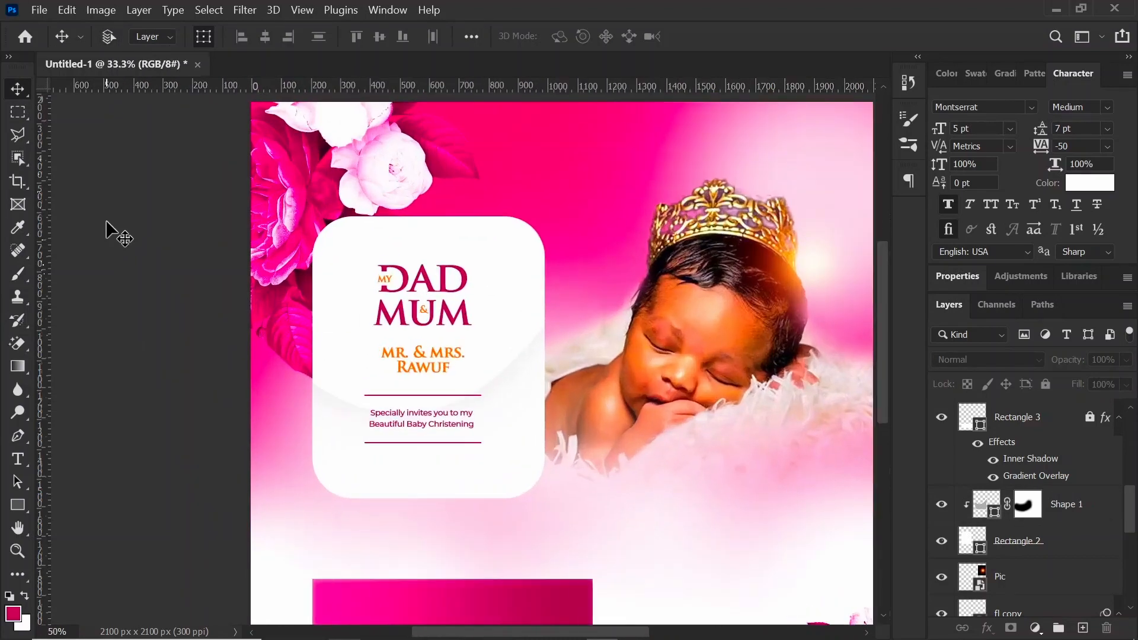
pyautogui.hscroll(5, 656, 431)
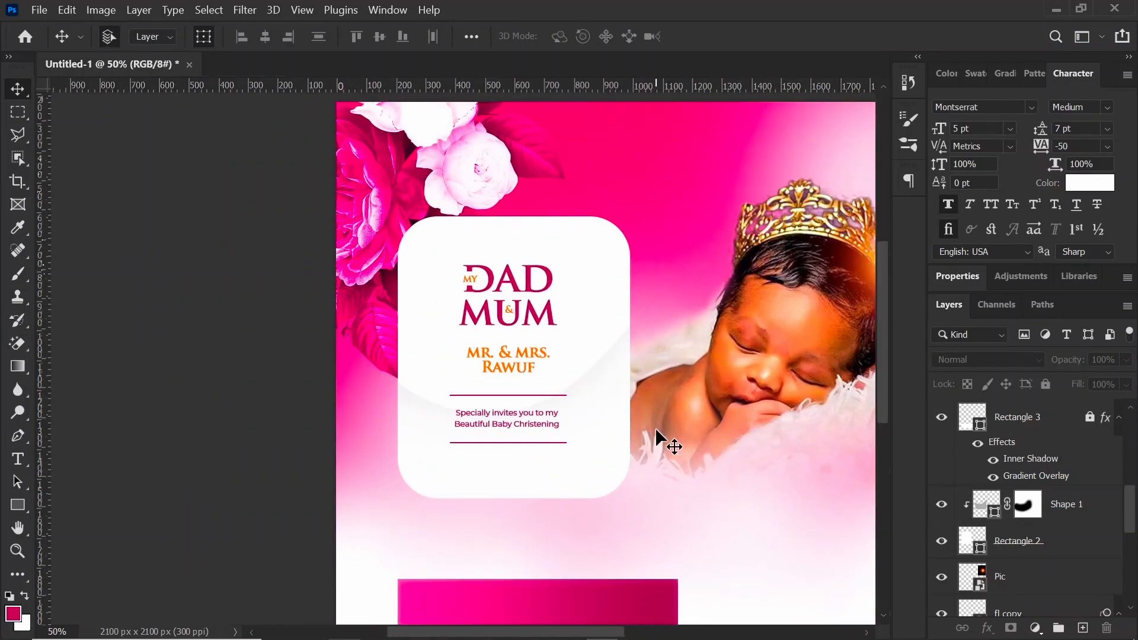
pyautogui.scroll(-3, 656, 431)
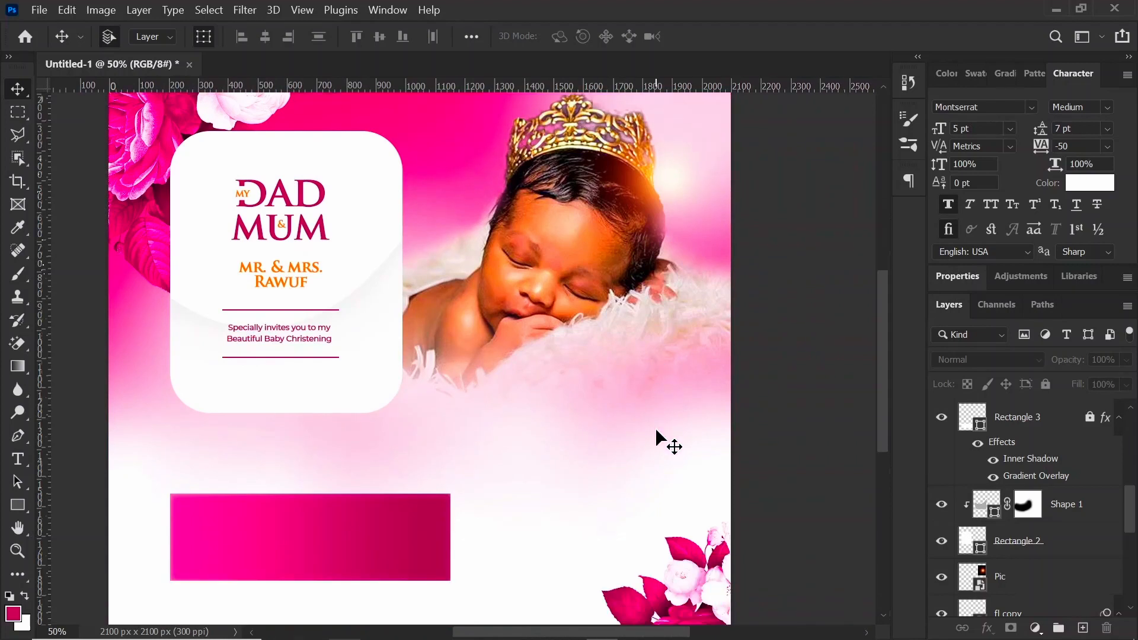
pyautogui.hscroll(-2, 656, 431)
pyautogui.hscroll(3, 656, 431)
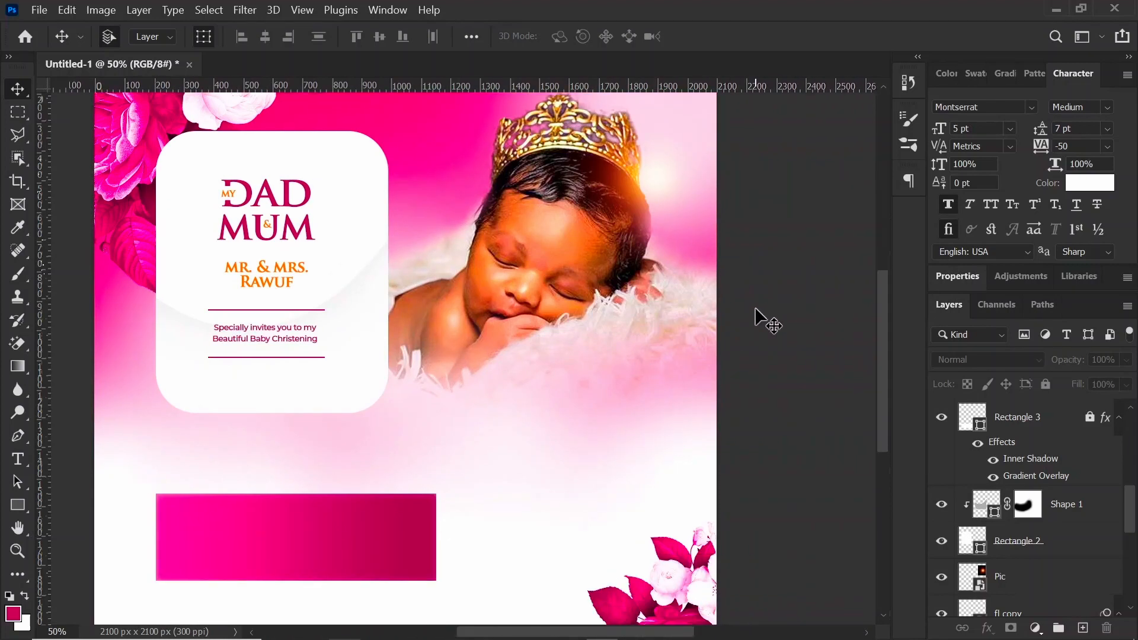
pyautogui.press('t')
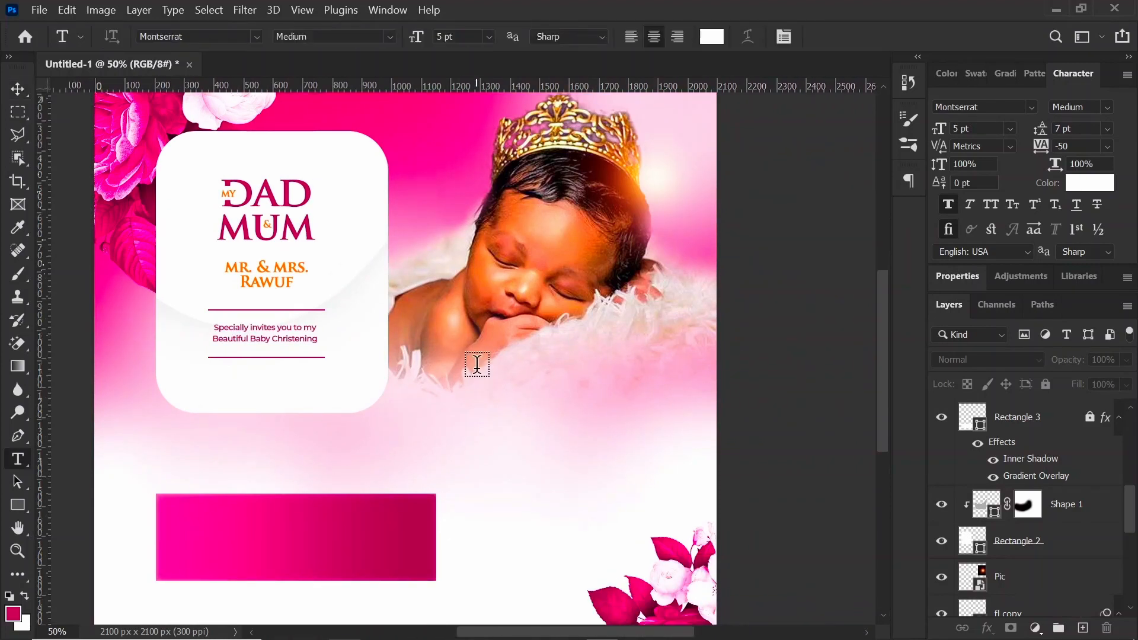
pyautogui.click(712, 37)
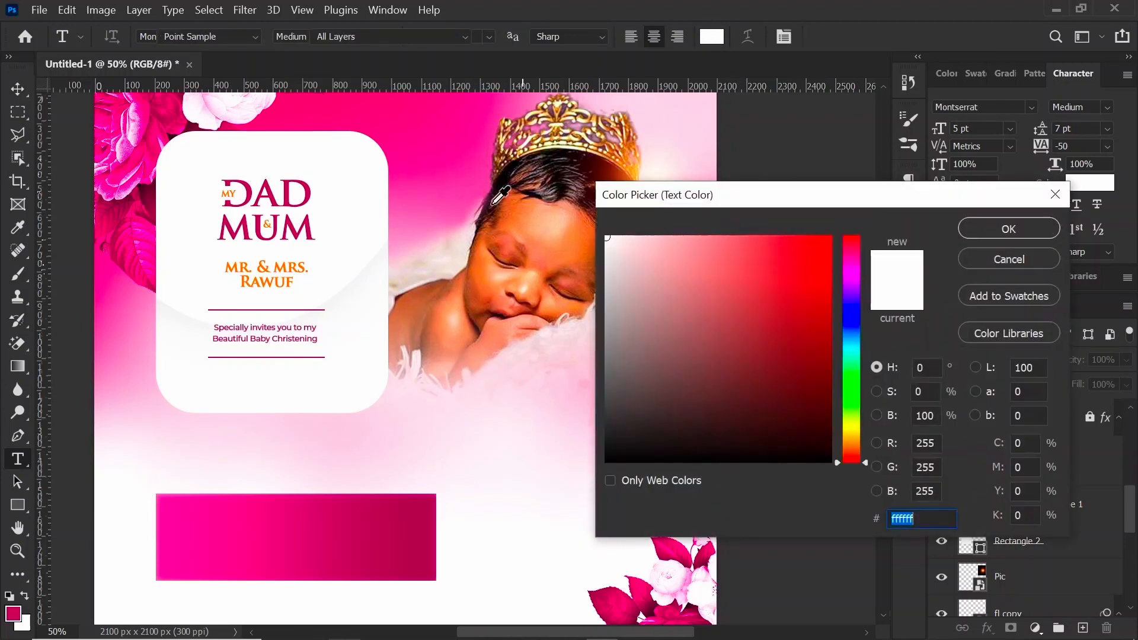
pyautogui.click(360, 520)
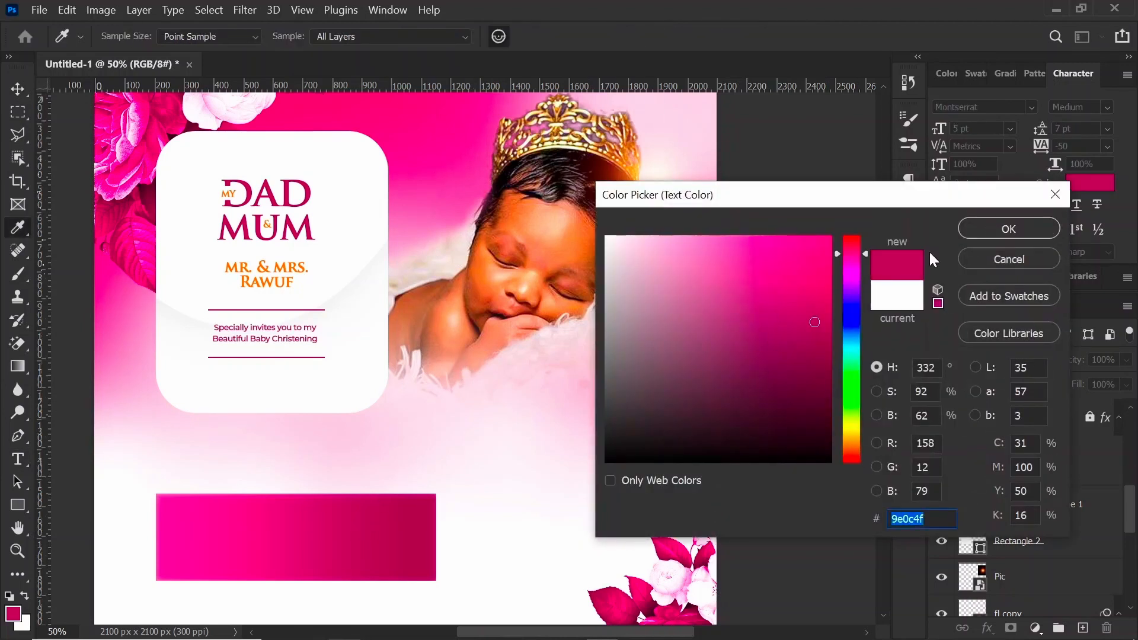
pyautogui.click(980, 225)
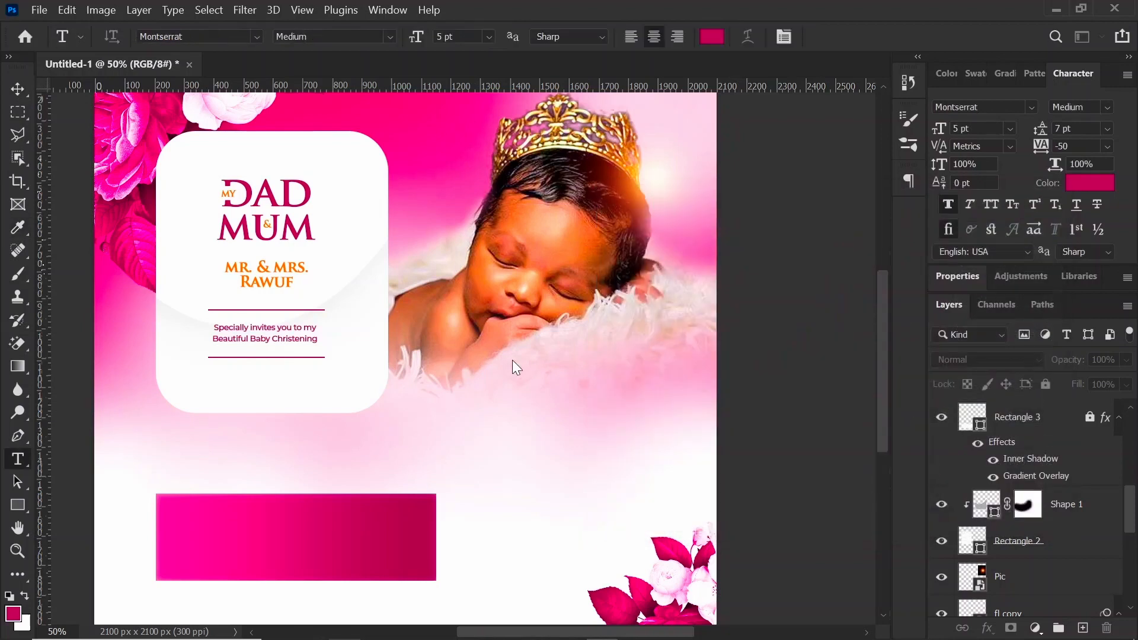
pyautogui.click(428, 396)
pyautogui.moveTo(939, 128); pyautogui.dragTo(996, 102)
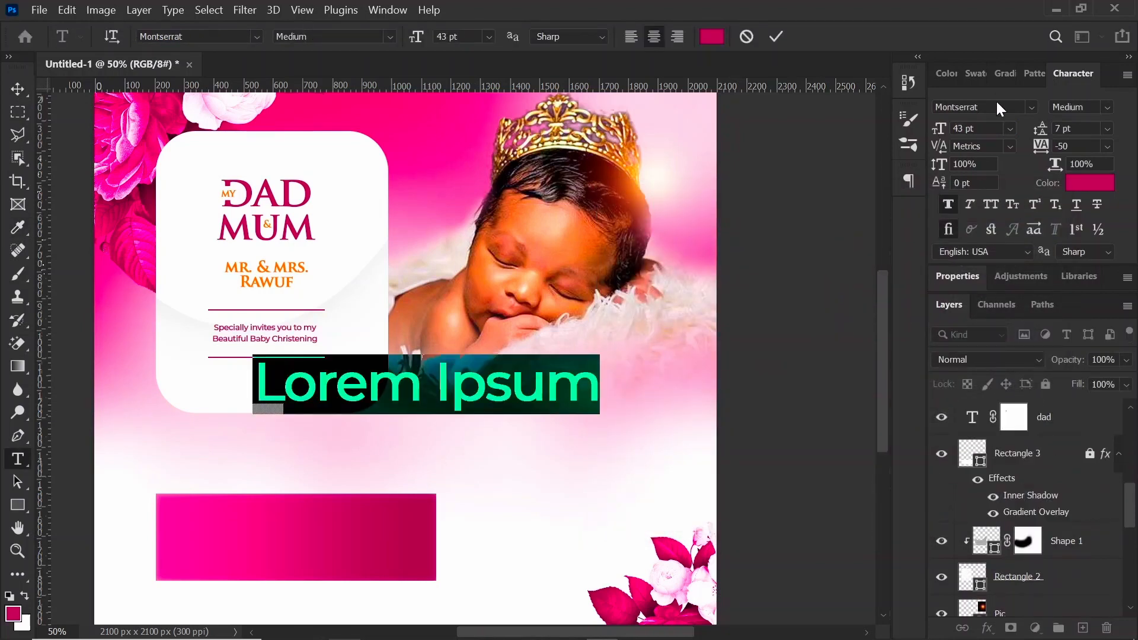
pyautogui.click(746, 36)
# Step: Add a new text line reading "Christening" below the baby photo at 63 pt
pyautogui.click(420, 418)
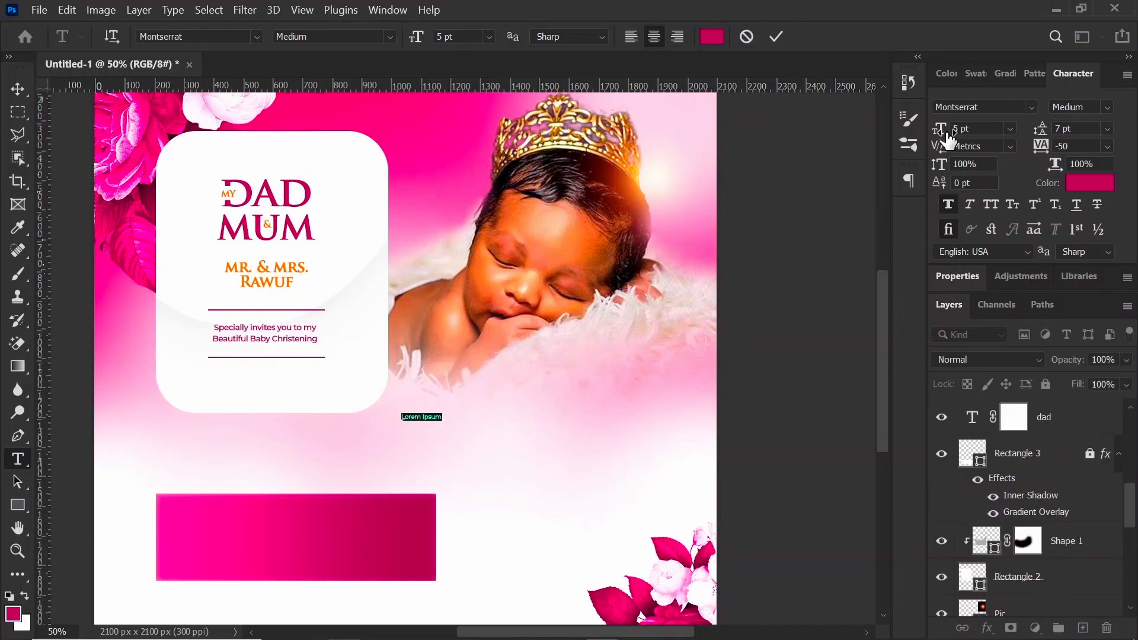
pyautogui.moveTo(943, 130); pyautogui.dragTo(1015, 118)
pyautogui.write('Christening')
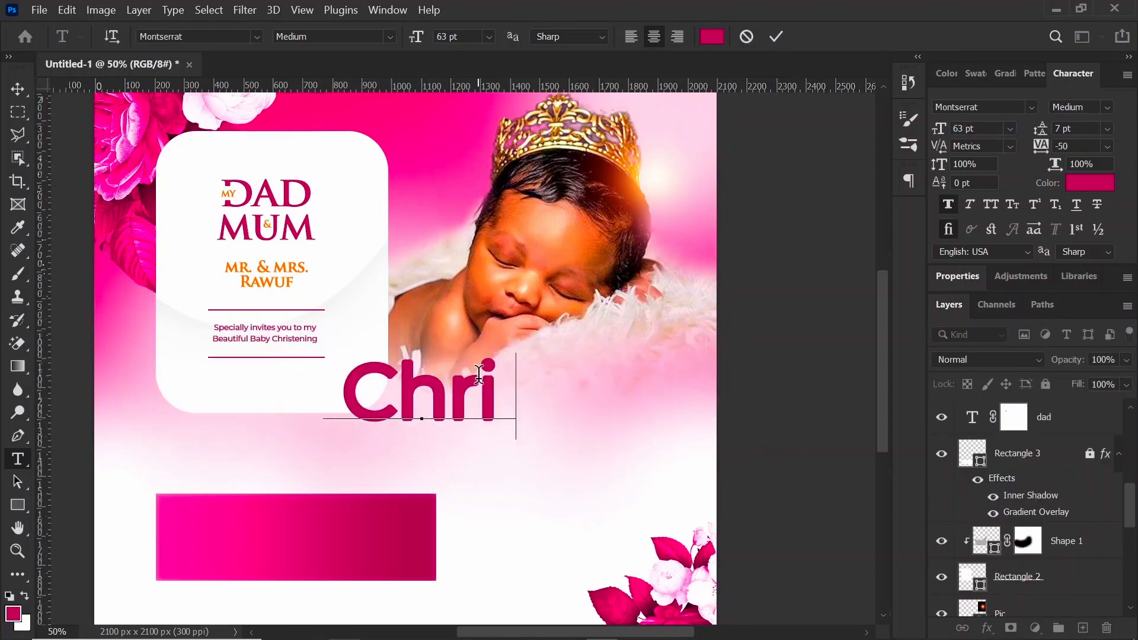
pyautogui.click(776, 36)
# Step: Change the Christening text's font to Meritta Serif with faux bold and move it down and to the right
pyautogui.press('v')
pyautogui.click(952, 203)
pyautogui.click(1019, 107)
pyautogui.write('meri')
pyautogui.click(850, 155)
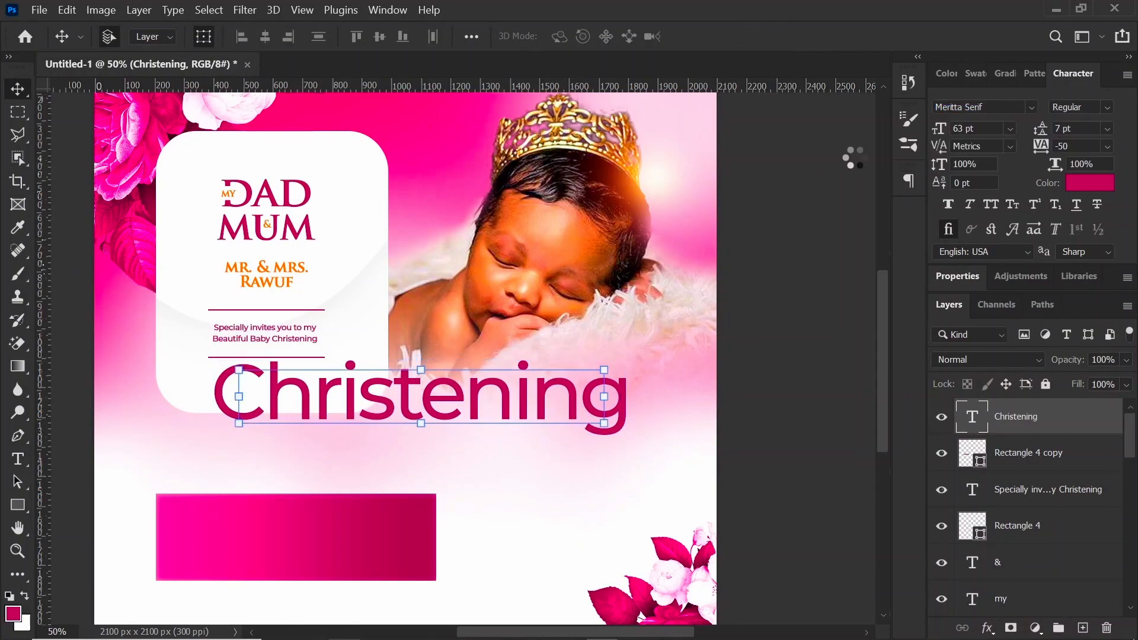
pyautogui.click(951, 203)
pyautogui.moveTo(503, 397); pyautogui.dragTo(590, 425)
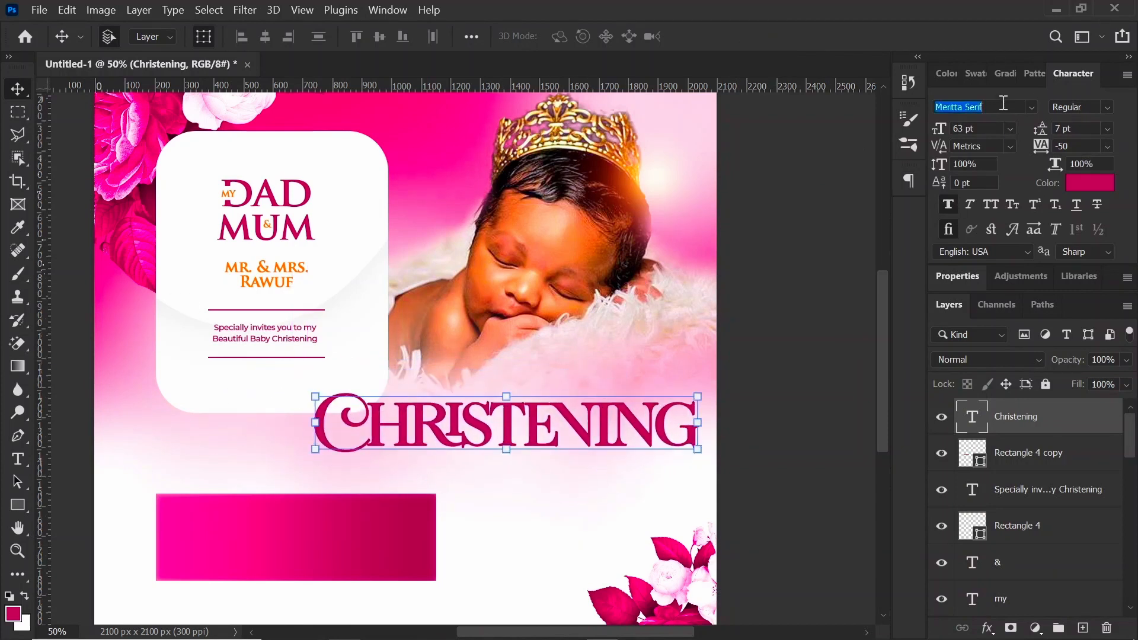
# Step: Switch the Christening text to Bebas without faux bold, reposition it beneath the baby, and scale it down to 54.67 pt
pyautogui.write('be')
pyautogui.click(871, 159)
pyautogui.click(945, 204)
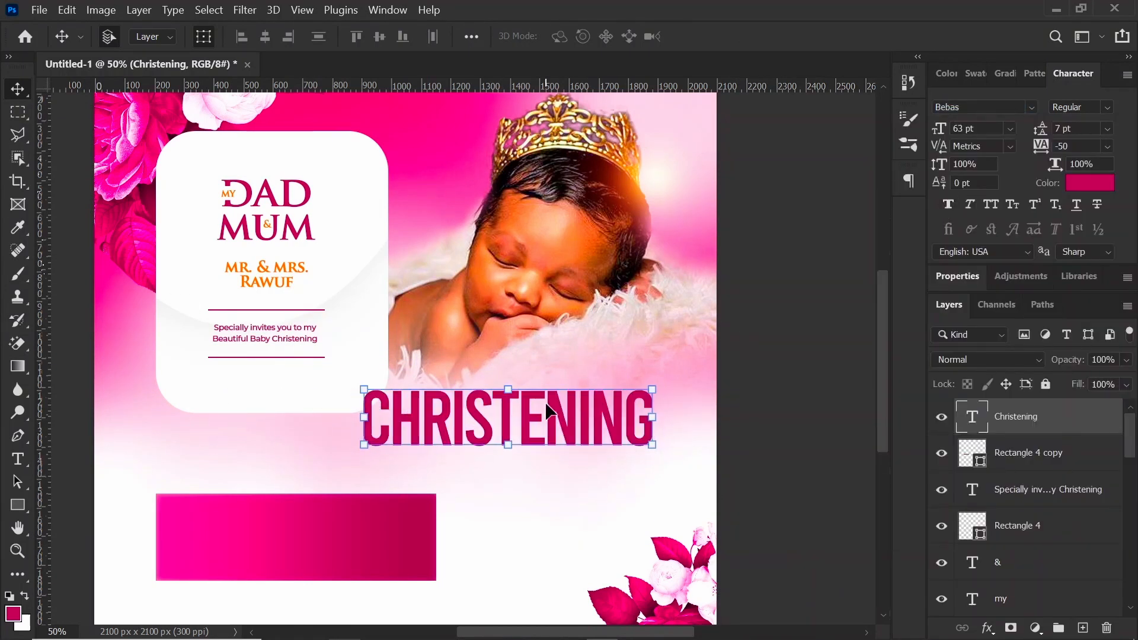
pyautogui.moveTo(546, 412); pyautogui.dragTo(586, 399)
pyautogui.moveTo(693, 439); pyautogui.dragTo(655, 431)
pyautogui.press('Return')
# Step: Duplicate the Christening text directly above the original and change the copy's wording to "Baby"
pyautogui.moveTo(616, 396); pyautogui.dragTo(590, 371)
pyautogui.click(734, 363)
pyautogui.click(583, 422)
pyautogui.doubleClick(590, 371)
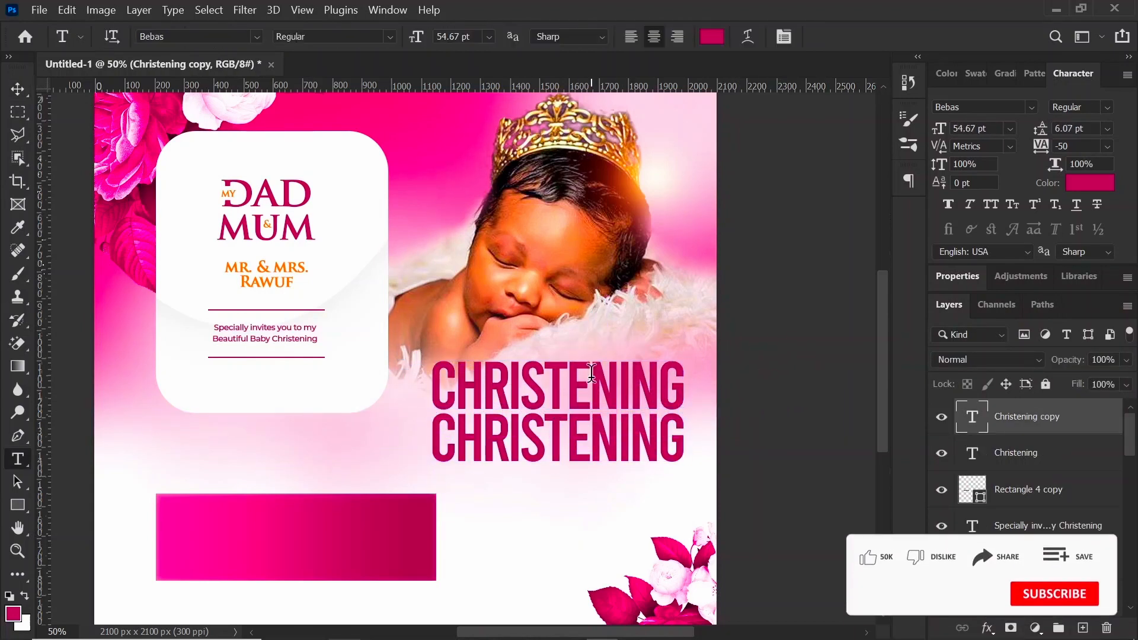
pyautogui.write('BAYBY')
pyautogui.click(775, 37)
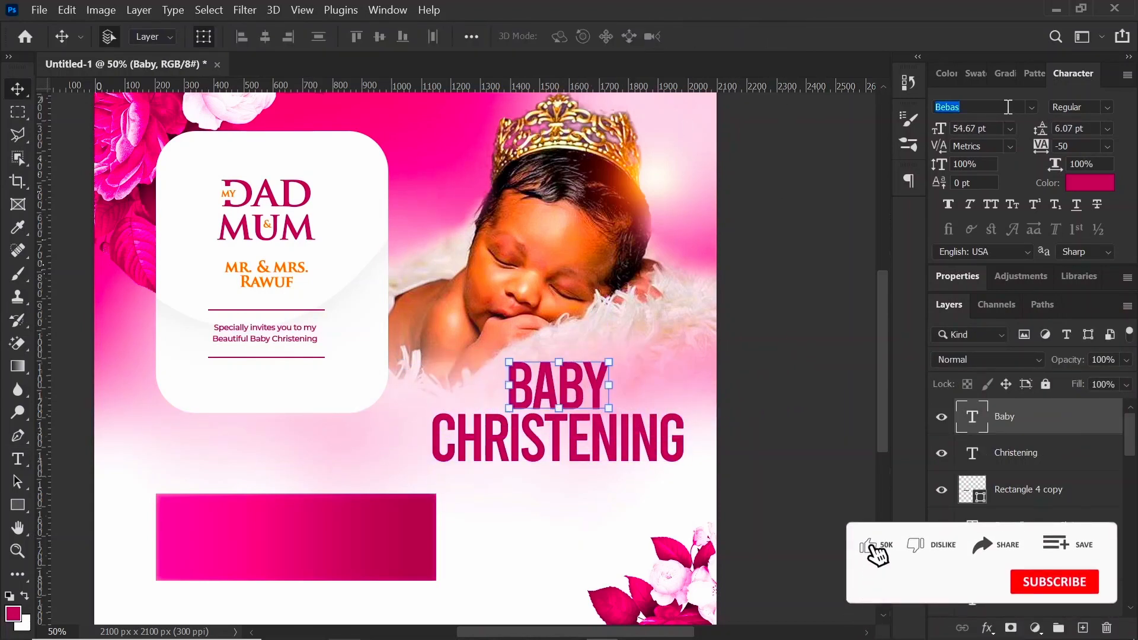
# Step: Set the Baby text's font to Meritta Serif and left-align it with the Christening line below
pyautogui.write('mer')
pyautogui.click(1034, 163)
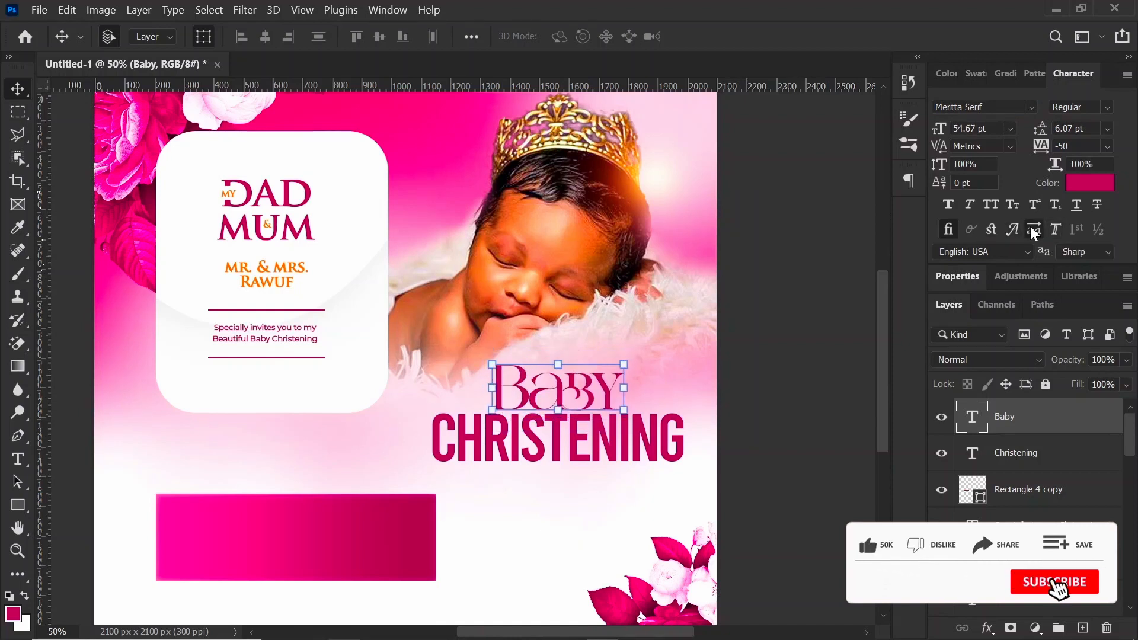
pyautogui.moveTo(586, 381); pyautogui.dragTo(526, 379)
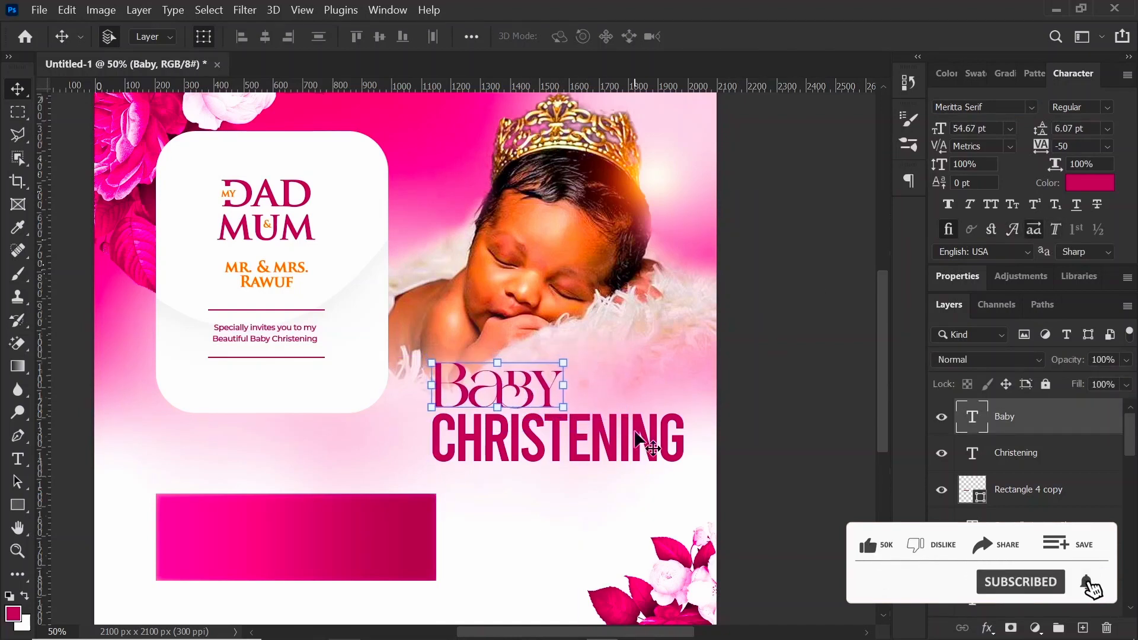
# Step: Change the Christening text's font from Bebas to Meritta Serif and apply faux bold
pyautogui.click(634, 439)
pyautogui.click(991, 106)
pyautogui.write('mer')
pyautogui.click(989, 156)
pyautogui.click(949, 205)
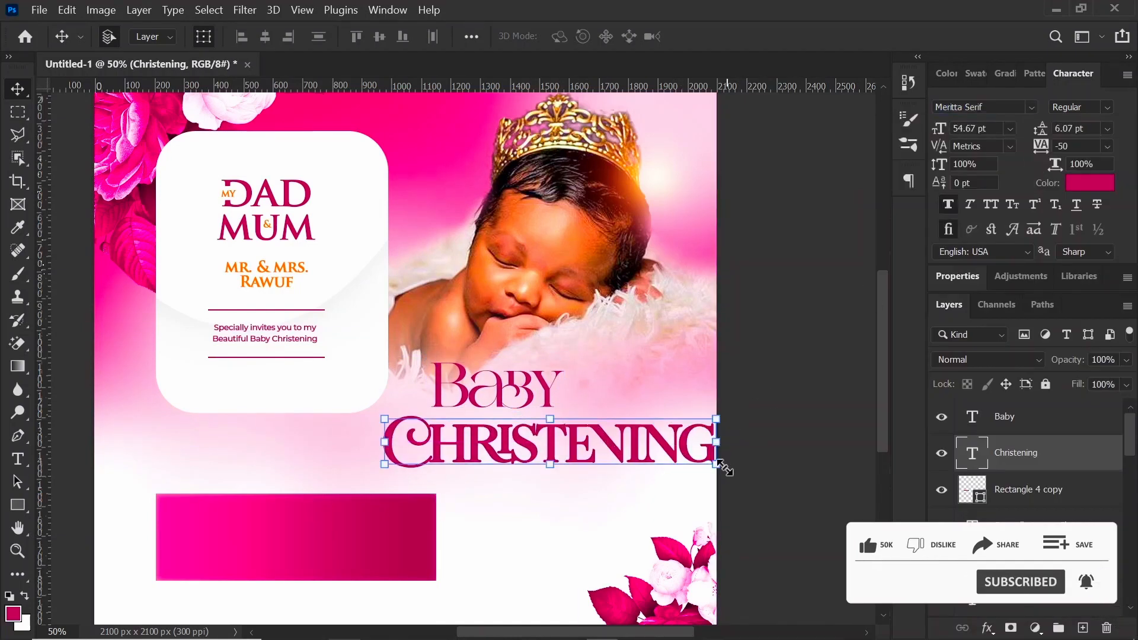
# Step: Scale the Christening text down, shift it under the baby, and place the Baby text close above its left part
pyautogui.click(718, 465)
pyautogui.moveTo(705, 479); pyautogui.dragTo(637, 463)
pyautogui.press('Return')
pyautogui.moveTo(579, 433); pyautogui.dragTo(612, 433)
pyautogui.moveTo(552, 380); pyautogui.dragTo(559, 384)
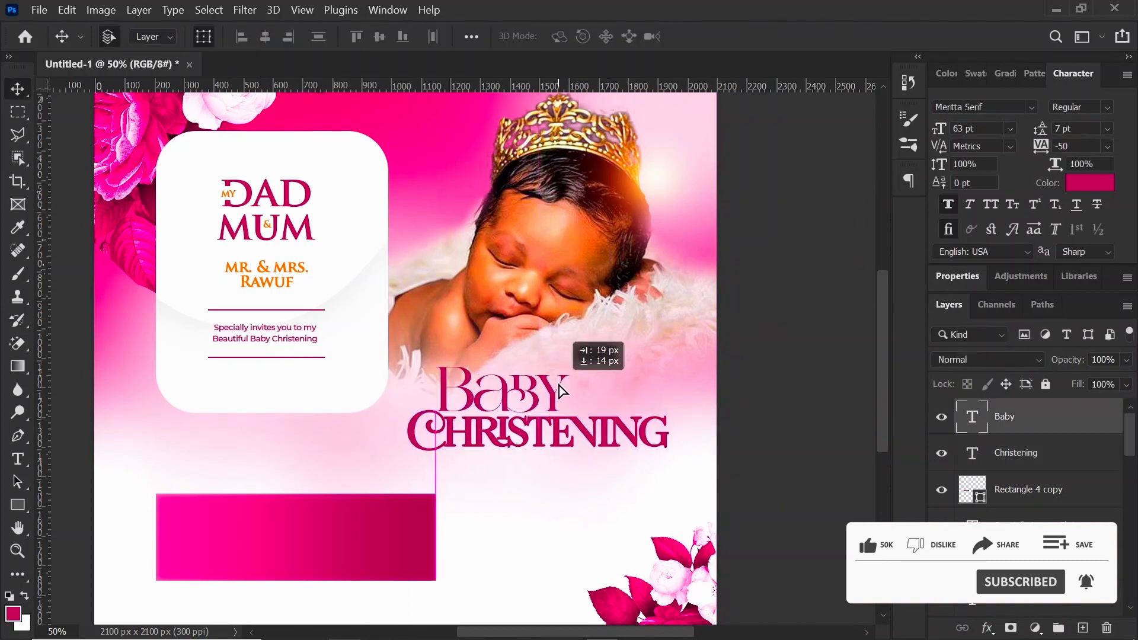
# Step: Try swash characters and a smaller size on the Baby text
pyautogui.click(563, 431)
pyautogui.click(557, 393)
pyautogui.click(1012, 229)
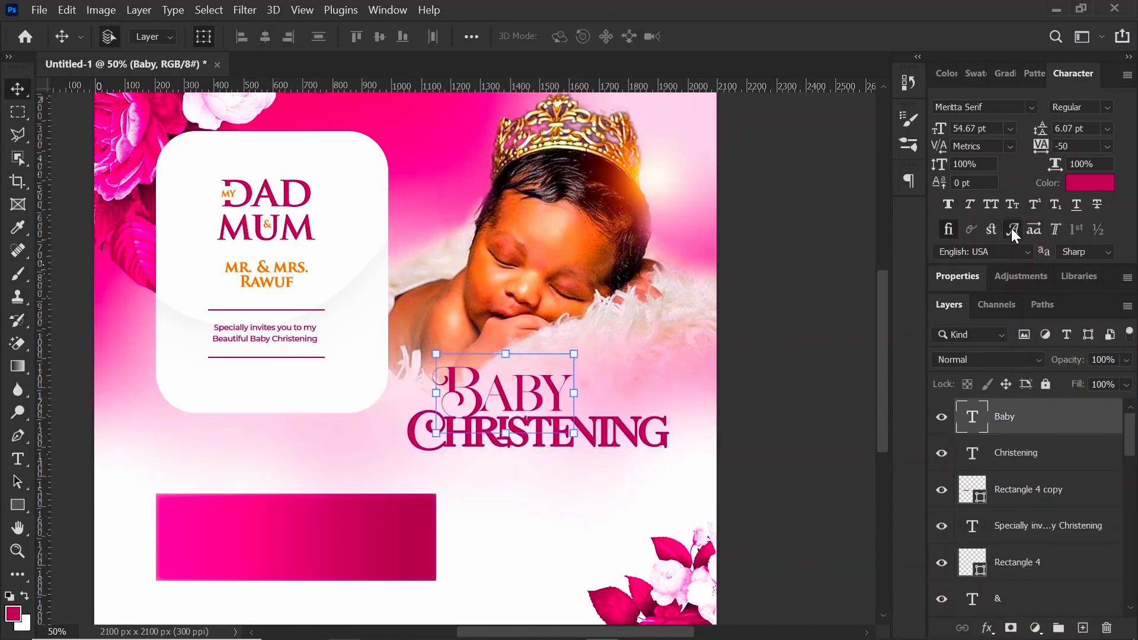
pyautogui.moveTo(574, 354); pyautogui.dragTo(542, 368)
pyautogui.press('Return')
# Step: Align the Baby text with the right end of Christening and replace its swash characters with stylistic alternates
pyautogui.moveTo(598, 369); pyautogui.dragTo(663, 392)
pyautogui.click(1013, 230)
pyautogui.click(1034, 230)
# Step: Move the white rounded panel down together with its Dad & Mum titles, names, lines and invitation text
pyautogui.click(494, 433)
pyautogui.click(356, 172)
pyautogui.click(328, 127)
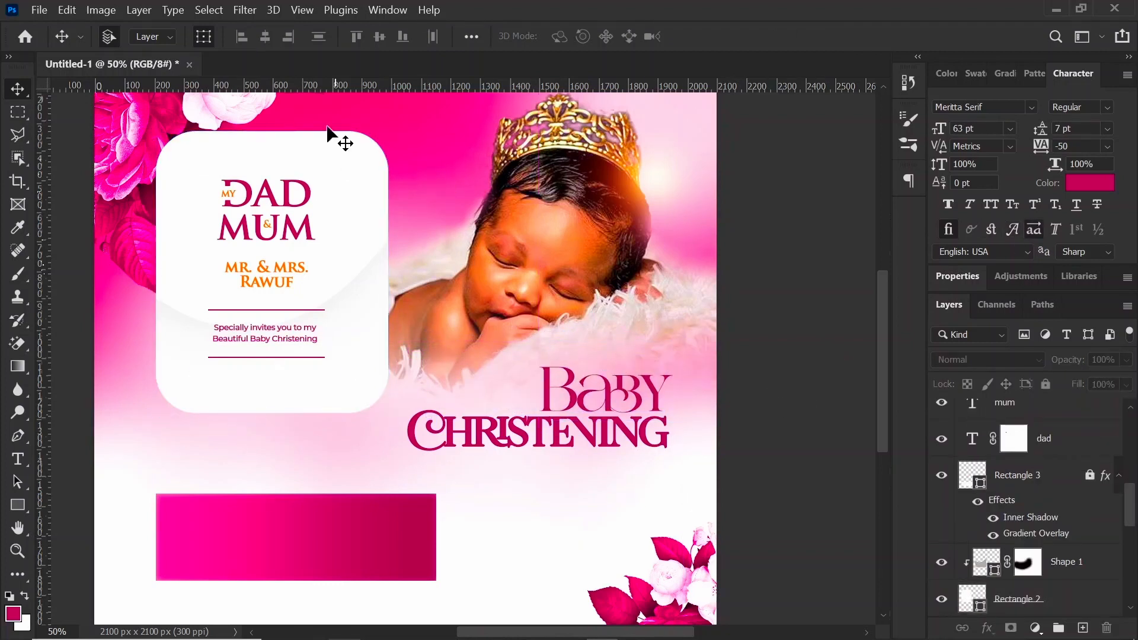
pyautogui.moveTo(328, 127); pyautogui.dragTo(255, 362)
pyautogui.moveTo(269, 253); pyautogui.dragTo(270, 294)
pyautogui.click(774, 270)
# Step: Scale the Baby text down slightly, keeping it flush with the right end of Christening
pyautogui.click(546, 401)
pyautogui.hotkey('ctrl', 't')
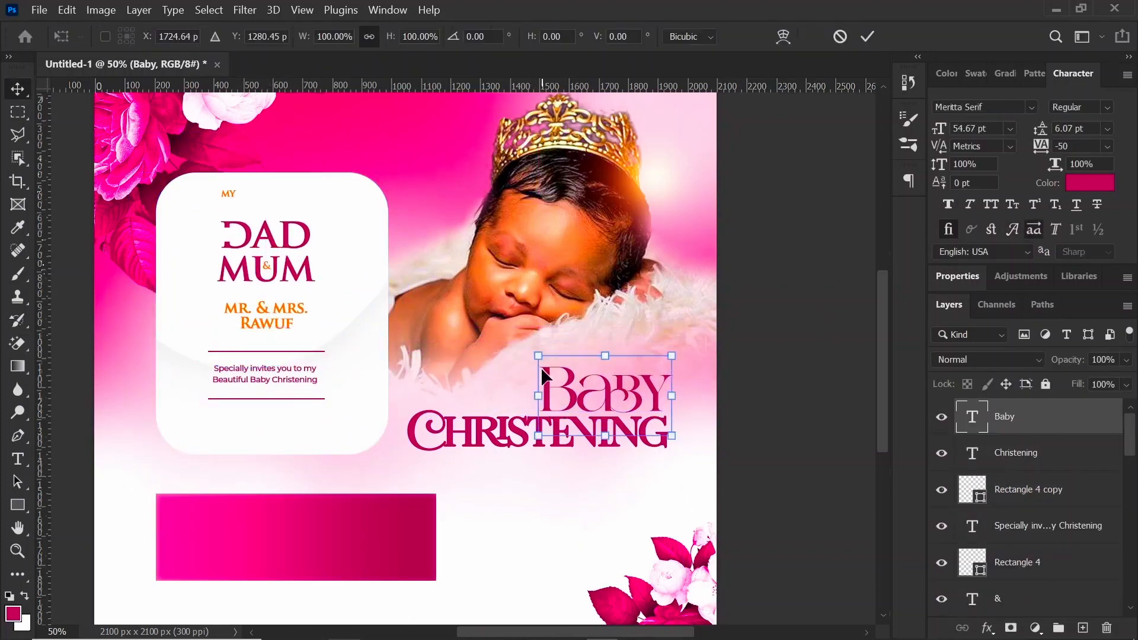
pyautogui.moveTo(538, 356); pyautogui.dragTo(547, 360)
pyautogui.press('Return')
pyautogui.click(810, 430)
# Step: Draw a thin pink bar about 411 px wide and 18 px high in the gap before the Baby text
pyautogui.press('u')
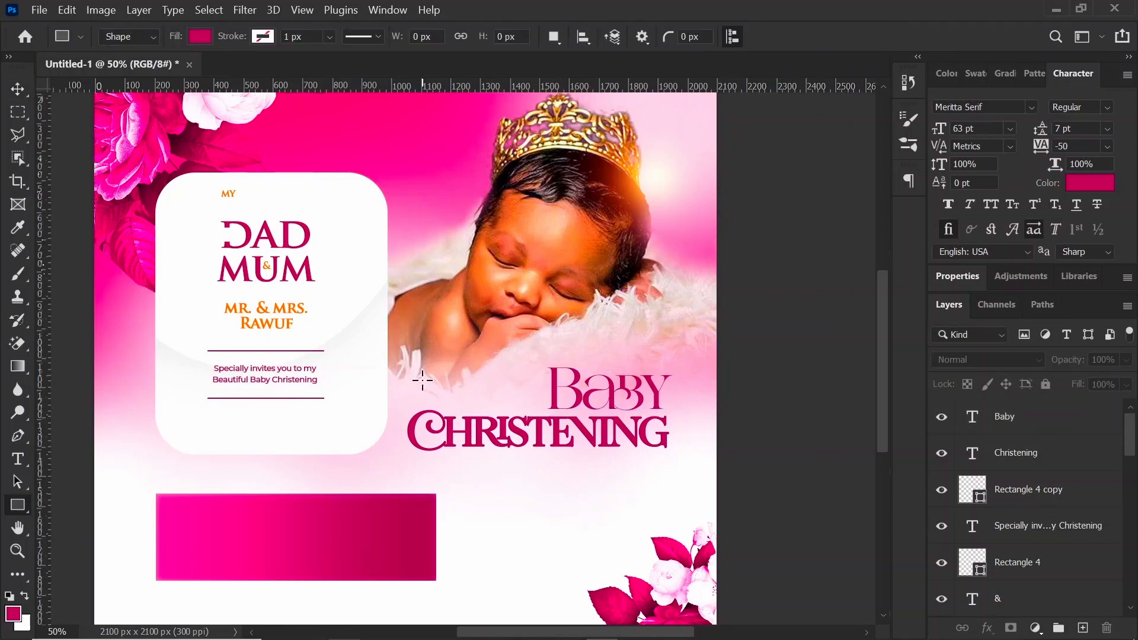
pyautogui.moveTo(500, 405)
pyautogui.mouseDown()
pyautogui.moveTo(545, 399)
pyautogui.moveTo(484, 390)
pyautogui.mouseUp()
pyautogui.hotkey('ctrl', 't')
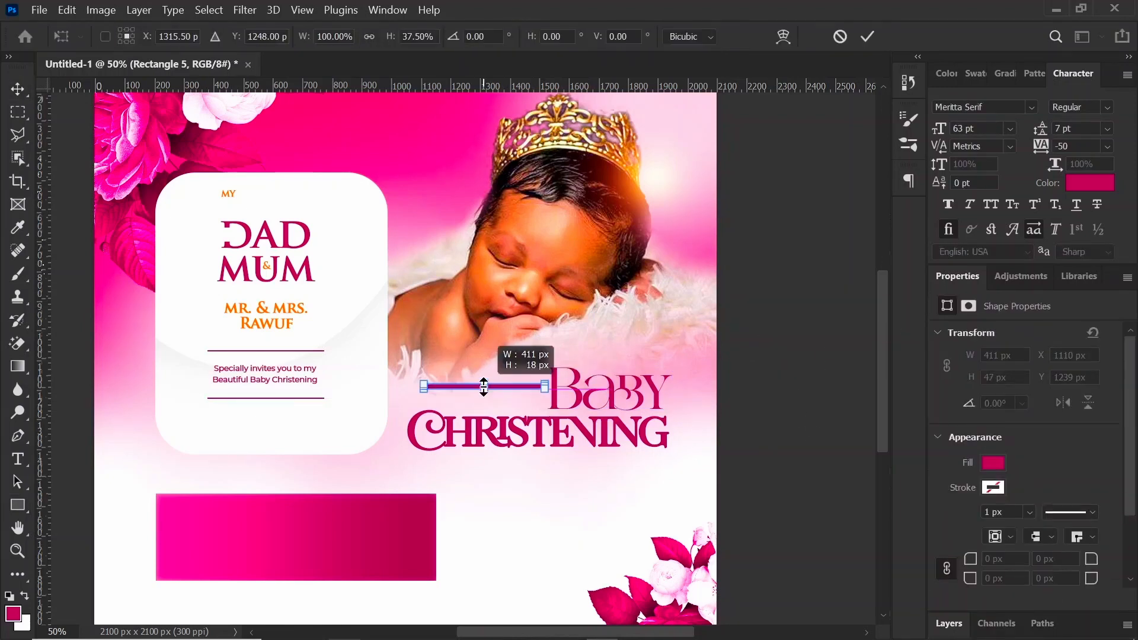
pyautogui.press('Return')
pyautogui.click(821, 339)
pyautogui.scroll(-2, 781, 322)
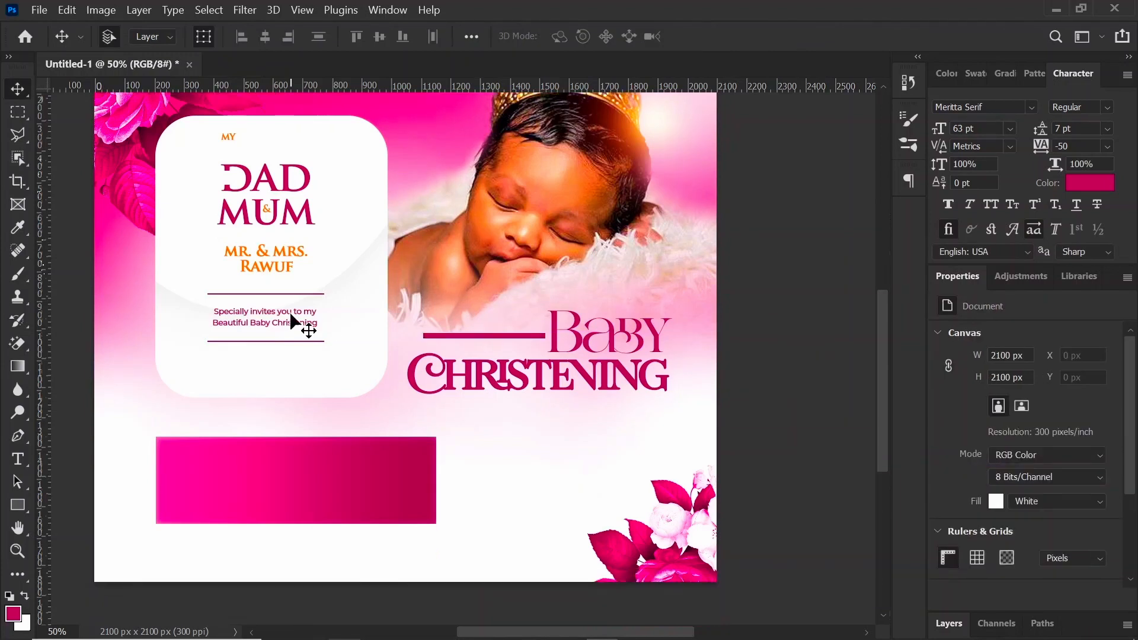
pyautogui.keyDown('alt'); pyautogui.moveTo(290, 314); pyautogui.dragTo(255, 477); pyautogui.keyUp('alt')
pyautogui.click(1080, 184)
pyautogui.click(608, 237)
pyautogui.click(990, 231)
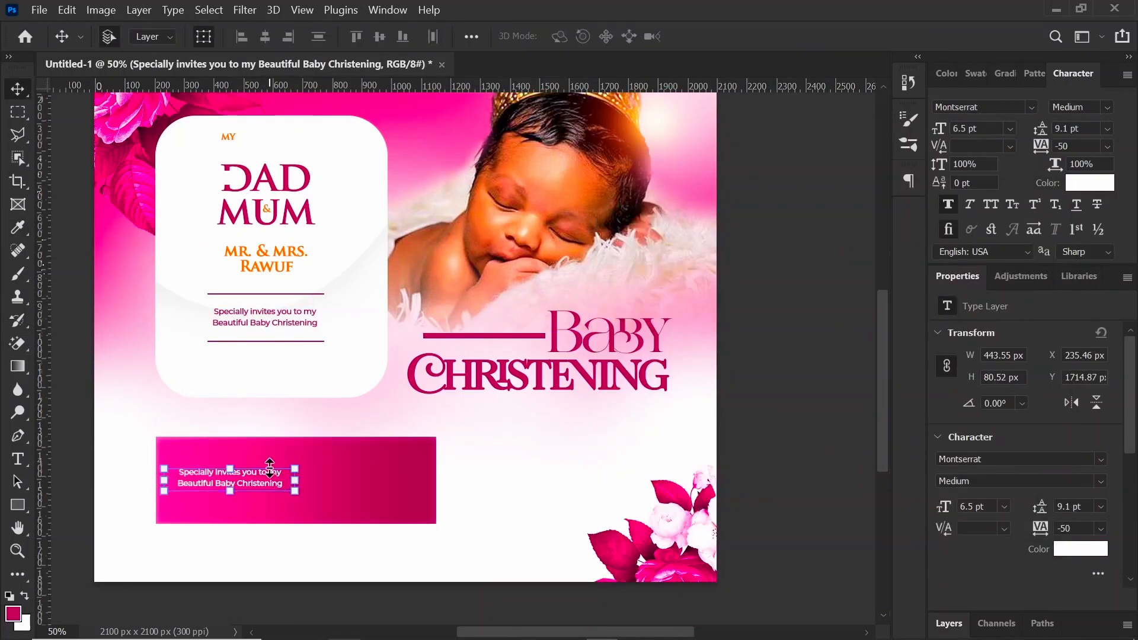
pyautogui.doubleClick(261, 474)
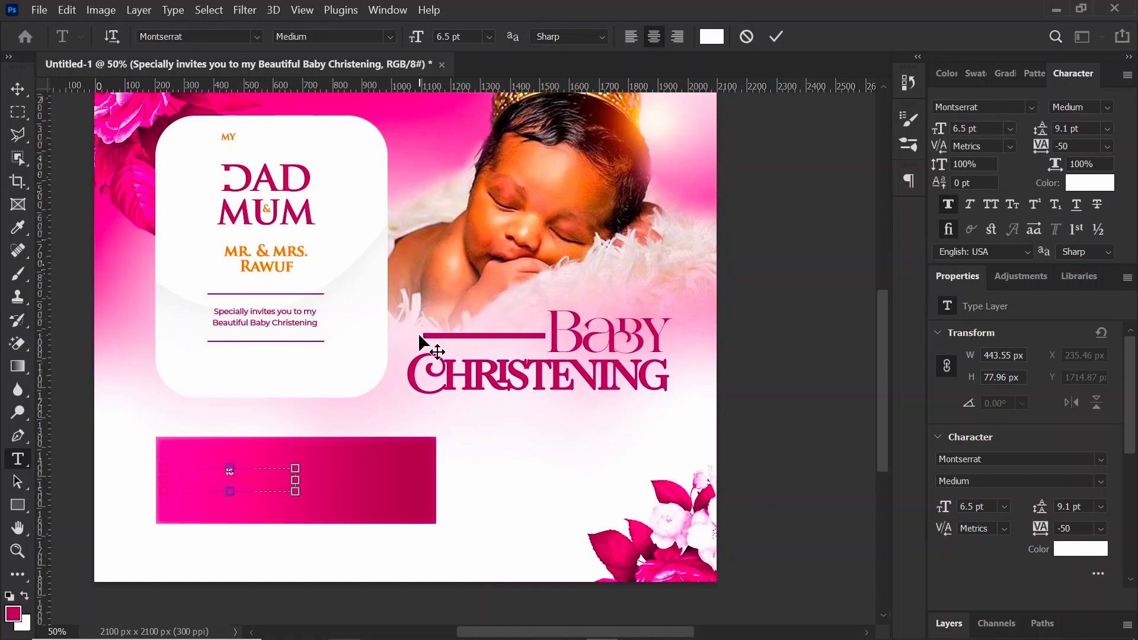
pyautogui.click(745, 34)
pyautogui.click(753, 290)
pyautogui.press('t')
pyautogui.click(204, 477)
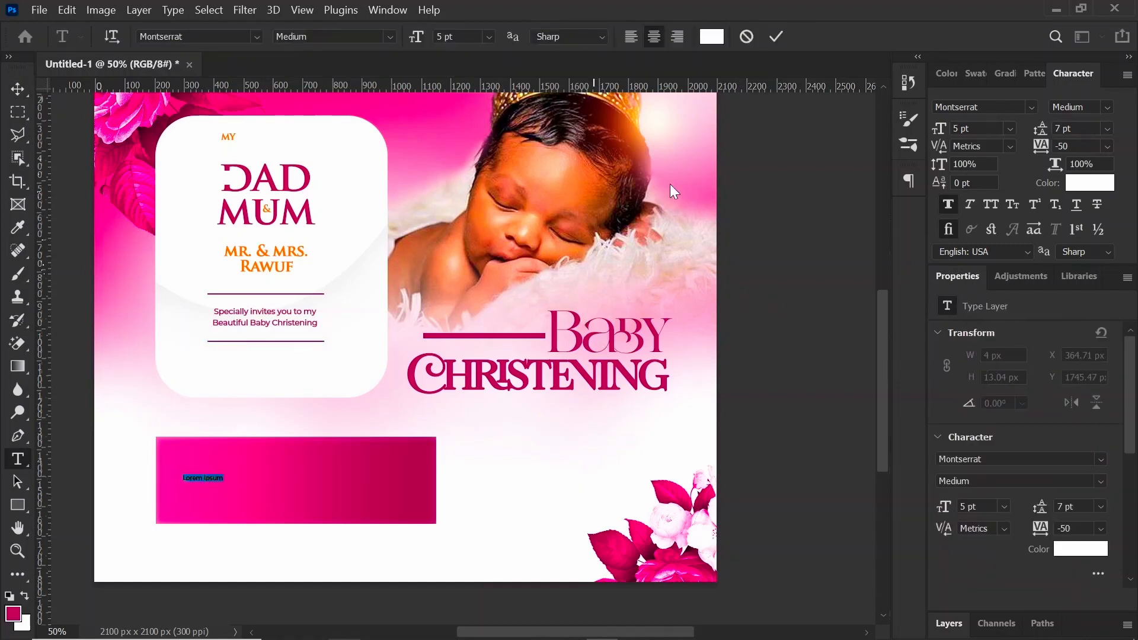
pyautogui.click(747, 36)
# Step: Add white "10th" text in Montserrat Medium at 20 pt inside the pink rectangle
pyautogui.click(192, 477)
pyautogui.moveTo(941, 130); pyautogui.dragTo(956, 131)
pyautogui.write('10th')
pyautogui.click(777, 37)
pyautogui.press('v')
# Step: Duplicate the 10th text directly below itself and change the copy's wording to "DEC.2023"
pyautogui.moveTo(336, 361); pyautogui.dragTo(342, 383)
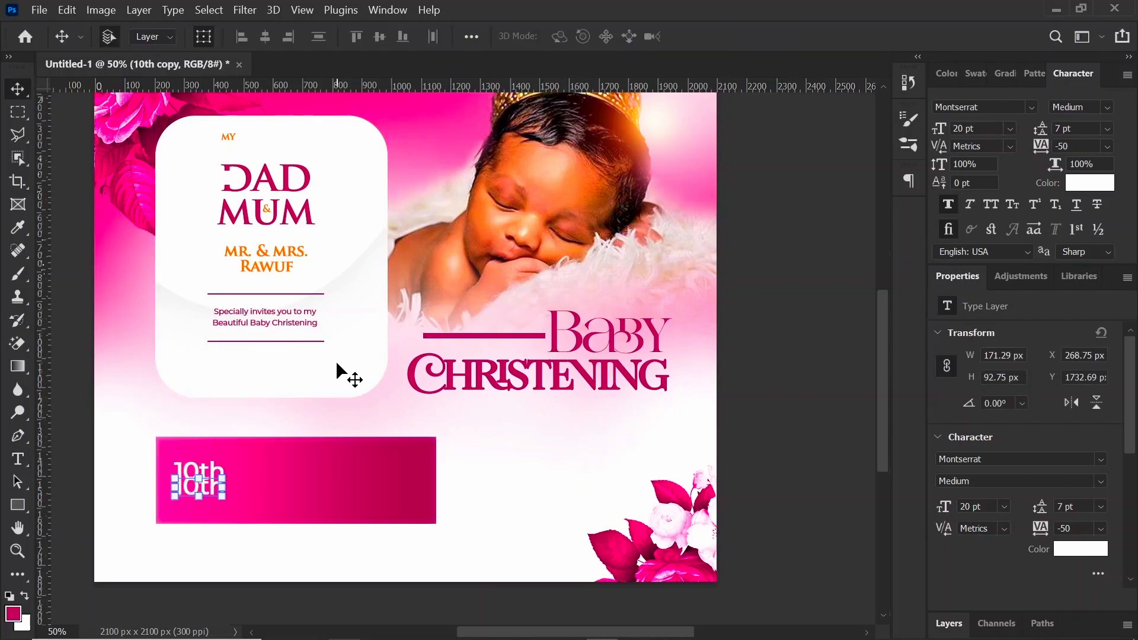
pyautogui.press('t')
pyautogui.doubleClick(215, 496)
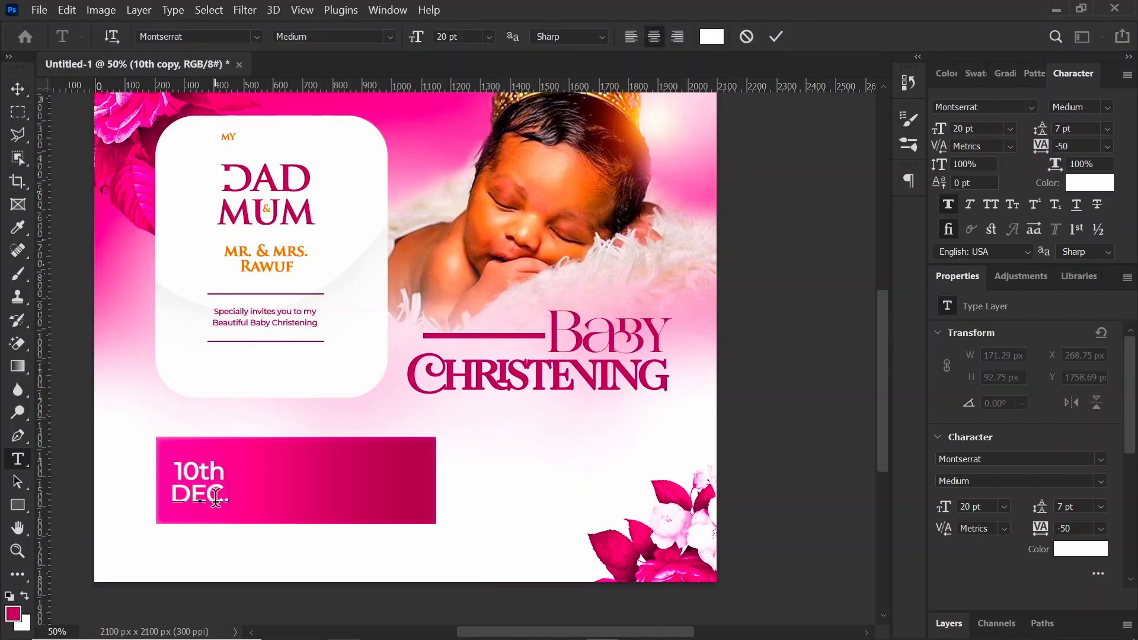
pyautogui.click(778, 36)
# Step: Scale the DEC.2023 text down to 10.84 pt and nudge it into place under 10th
pyautogui.press('v')
pyautogui.hotkey('ctrl', 't')
pyautogui.moveTo(145, 480); pyautogui.dragTo(261, 505)
pyautogui.press('Return')
pyautogui.hotkey('shift', 'Left')
pyautogui.hotkey('shift', 'Left')
pyautogui.hotkey('shift', 'Left')
pyautogui.hotkey('shift', 'Left')
pyautogui.hotkey('shift', 'Up')
# Step: Enlarge the 10th text so it spans the DEC.2023 line and nudge it down close above it
pyautogui.click(207, 466)
pyautogui.hotkey('ctrl', 't')
pyautogui.press('Return')
pyautogui.press('Return')
pyautogui.hotkey('shift', 'Down')
pyautogui.hotkey('shift', 'Down')
pyautogui.click(789, 293)
# Step: Draw a thin white vertical divider bar just after the date in the pink rectangle
pyautogui.press('u')
pyautogui.click(200, 37)
pyautogui.click(105, 129)
pyautogui.press('v')
pyautogui.click(394, 256)
# Step: Duplicate the 10th and DEC.2023 texts and shift the copies to the other side of the white divider
pyautogui.click(220, 474)
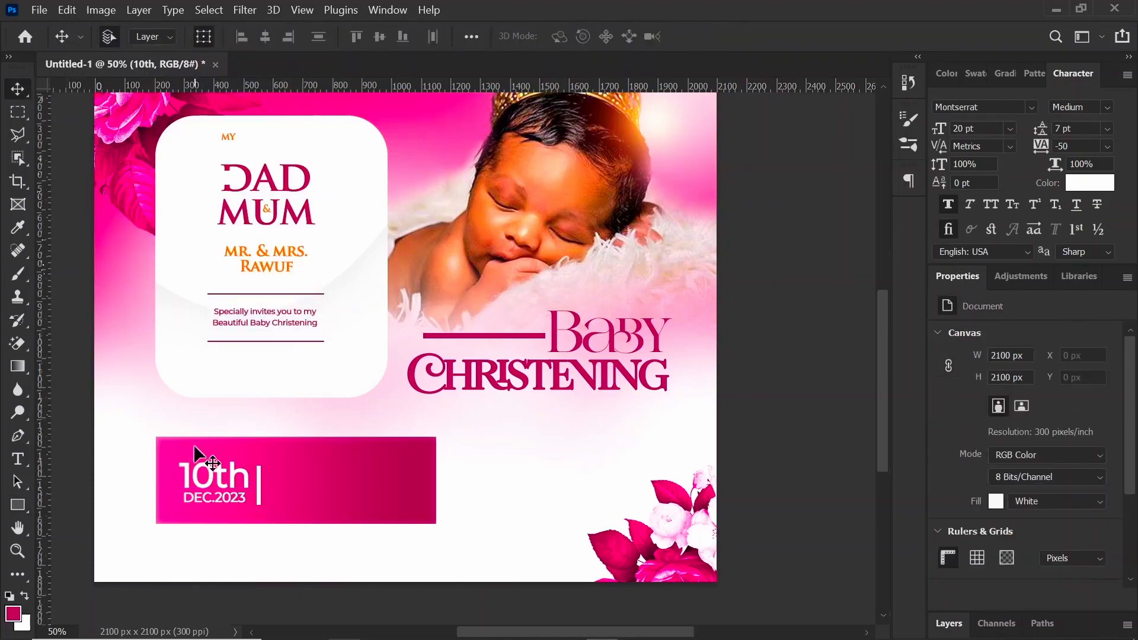
pyautogui.hotkey('ctrl', 'j')
pyautogui.hotkey('shift', 'Right')
pyautogui.hotkey('shift', 'Right')
pyautogui.hotkey('shift', 'Right')
pyautogui.hotkey('shift', 'Right')
pyautogui.hotkey('shift', 'Right')
pyautogui.hotkey('shift', 'Right')
pyautogui.hotkey('shift', 'Right')
pyautogui.hotkey('shift', 'Right')
pyautogui.hotkey('shift', 'Right')
pyautogui.hotkey('shift', 'Right')
pyautogui.hotkey('shift', 'Right')
pyautogui.hotkey('shift', 'Right')
pyautogui.hotkey('shift', 'Right')
pyautogui.hotkey('shift', 'Right')
pyautogui.hotkey('shift', 'Right')
pyautogui.hotkey('shift', 'Right')
pyautogui.hotkey('shift', 'Right')
pyautogui.hotkey('shift', 'Right')
pyautogui.hotkey('shift', 'Right')
pyautogui.hotkey('shift', 'Right')
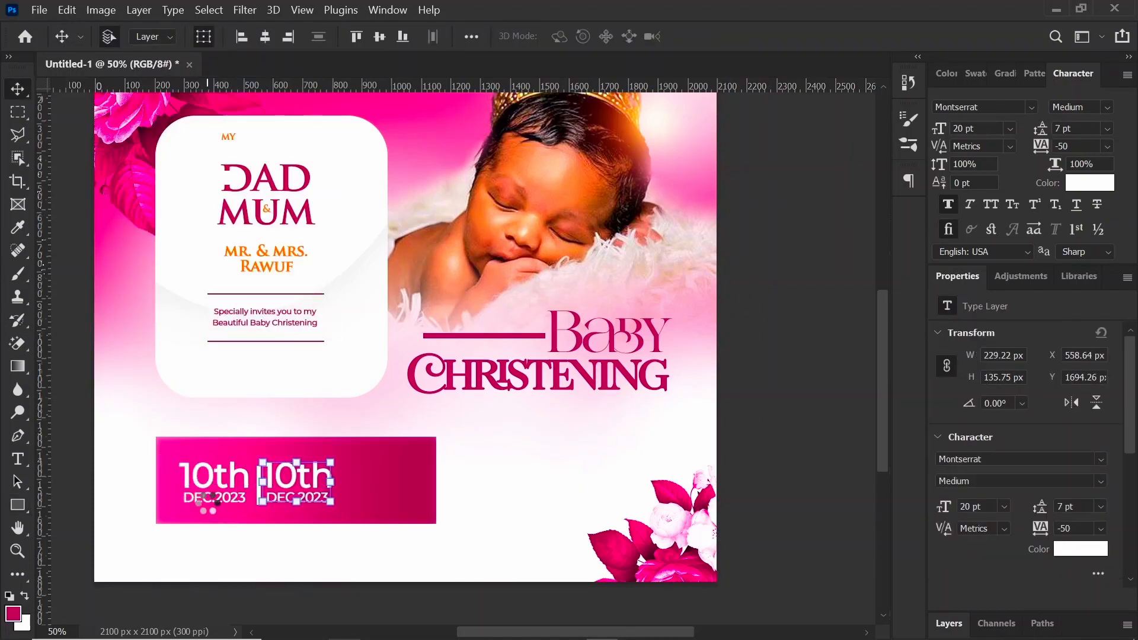
pyautogui.hotkey('shift', 'Down')
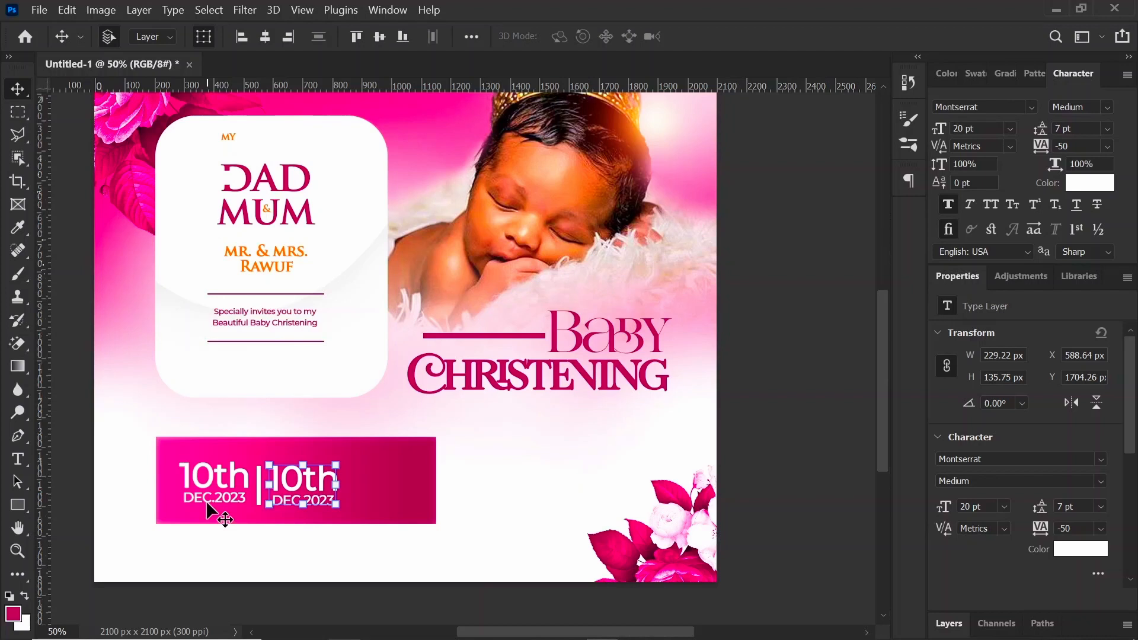
# Step: Change the wording of the copied date texts to "1PM" and "PROMPT"
pyautogui.doubleClick(302, 476)
pyautogui.write('1PM')
pyautogui.moveTo(271, 501); pyautogui.dragTo(331, 505)
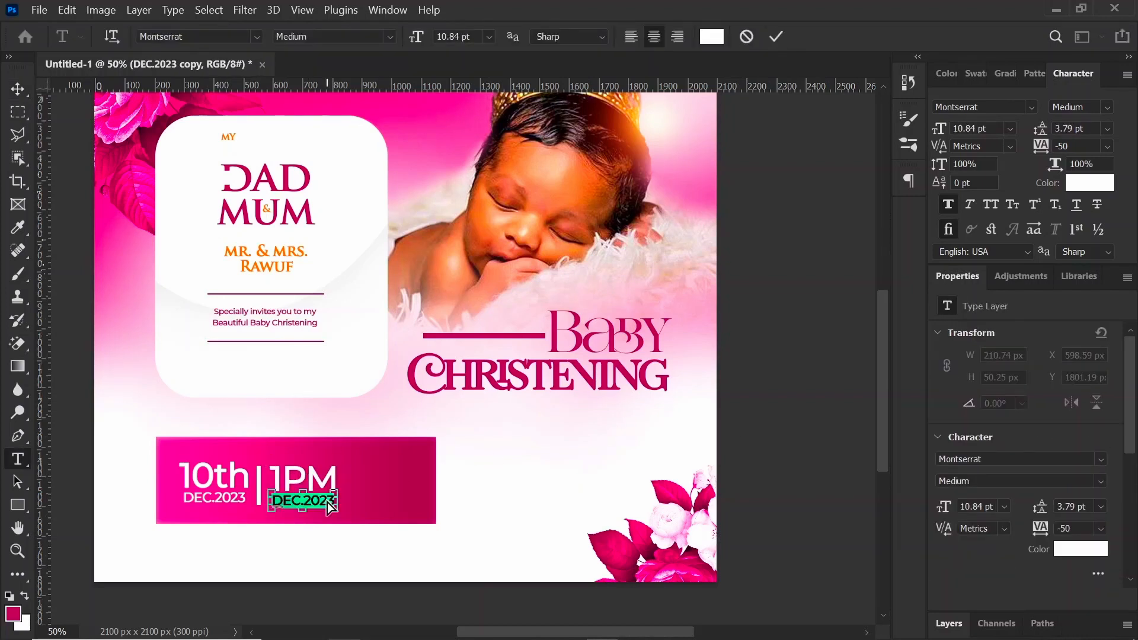
pyautogui.click(752, 224)
pyautogui.press('v')
pyautogui.click(788, 305)
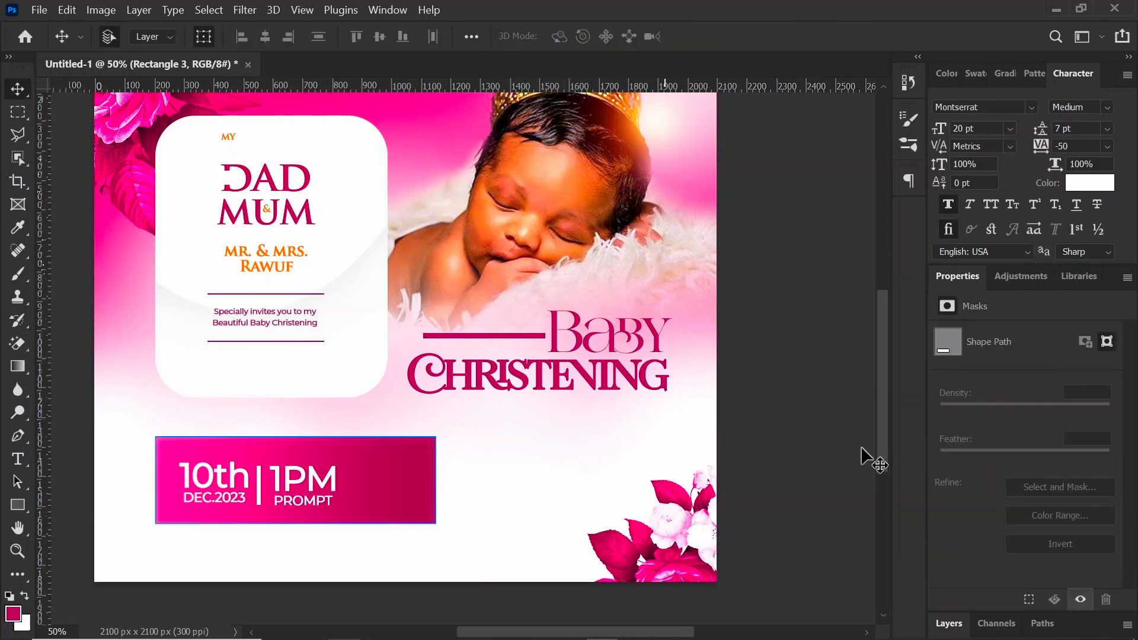
# Step: Narrow the pink gradient rectangle so it ends shortly after the 1PM text
pyautogui.click(951, 623)
pyautogui.keyDown('alt'); pyautogui.click(402, 488); pyautogui.keyUp('alt')
pyautogui.click(409, 495)
# Step: Duplicate the 1PM text into the white area beside the pink panel and recolour the copy dark pink
pyautogui.moveTo(436, 479); pyautogui.dragTo(461, 467)
pyautogui.click(1089, 183)
pyautogui.click(335, 459)
pyautogui.click(1009, 228)
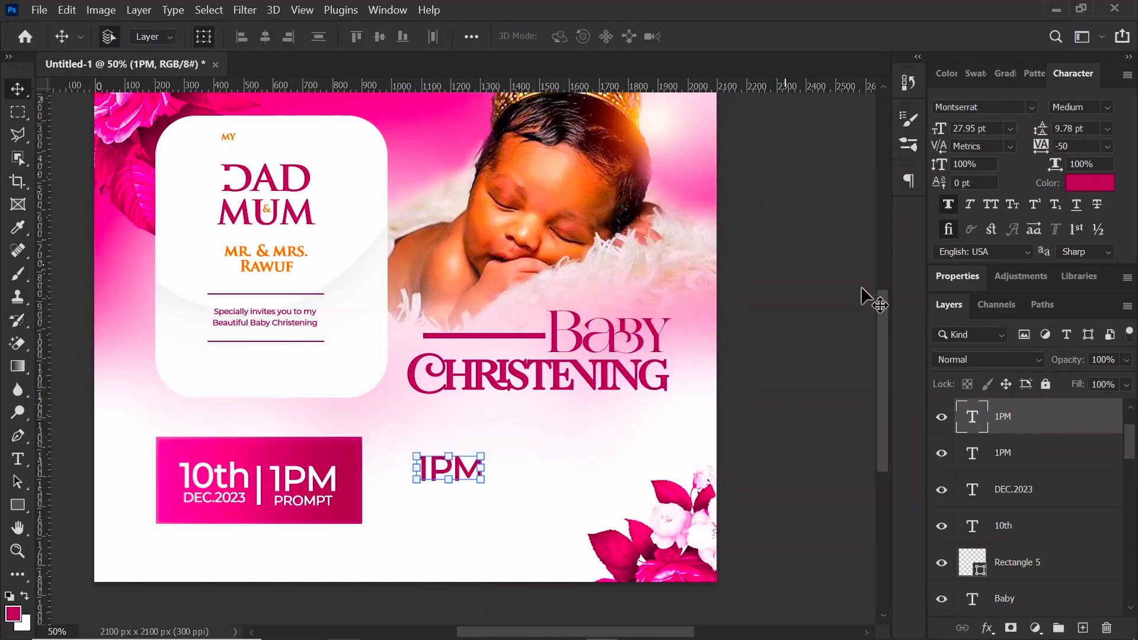
# Step: Replace the wording of the dark pink 1PM copy with "@"
pyautogui.press('t')
pyautogui.doubleClick(443, 469)
pyautogui.write('@')
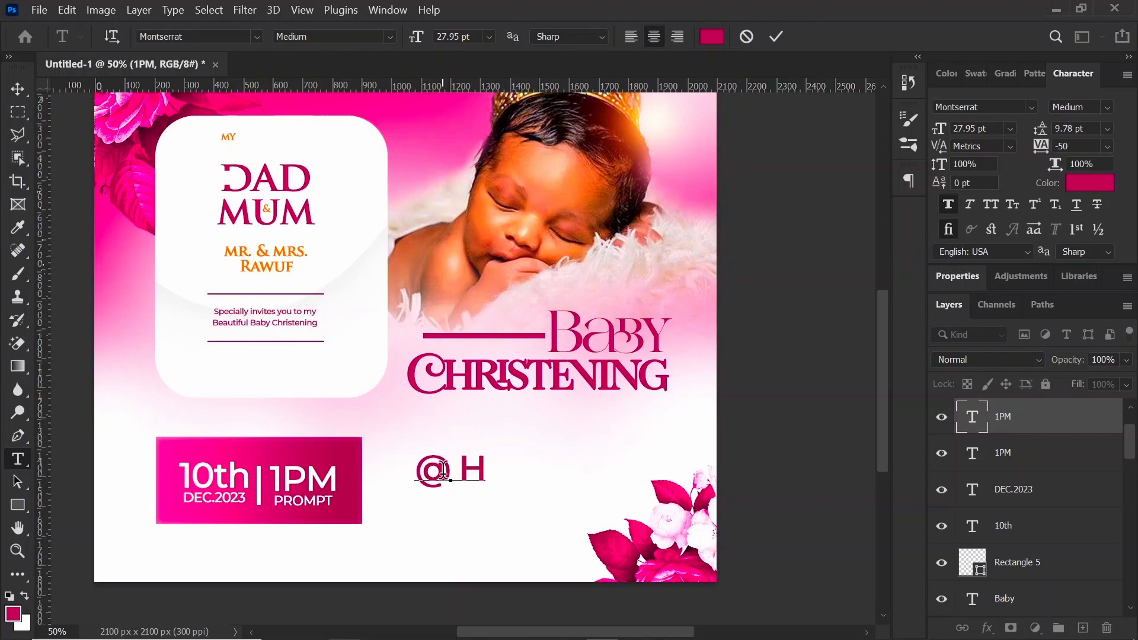
pyautogui.write(' HSE, NO')
pyautogui.press('BackSpace')
pyautogui.press('BackSpace')
pyautogui.press('BackSpace')
pyautogui.press('BackSpace')
pyautogui.press('BackSpace')
pyautogui.press('BackSpace')
pyautogui.press('BackSpace')
pyautogui.press('BackSpace')
# Step: Add the venue address on two lines after the @ sign
pyautogui.write('Ash')
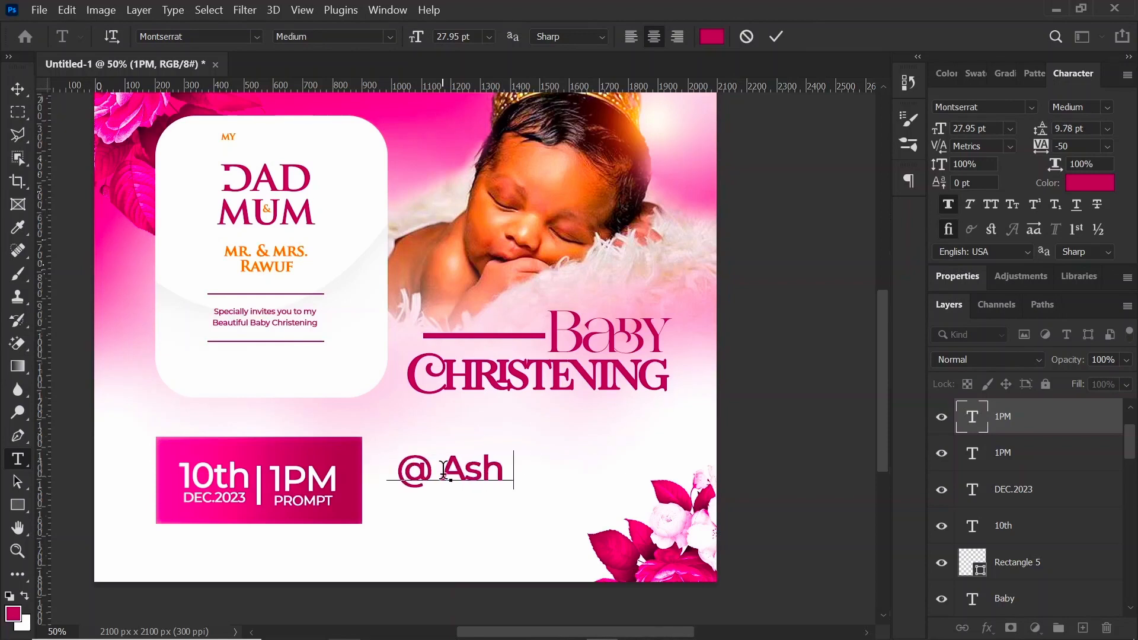
pyautogui.write('aiman, Lebanon')
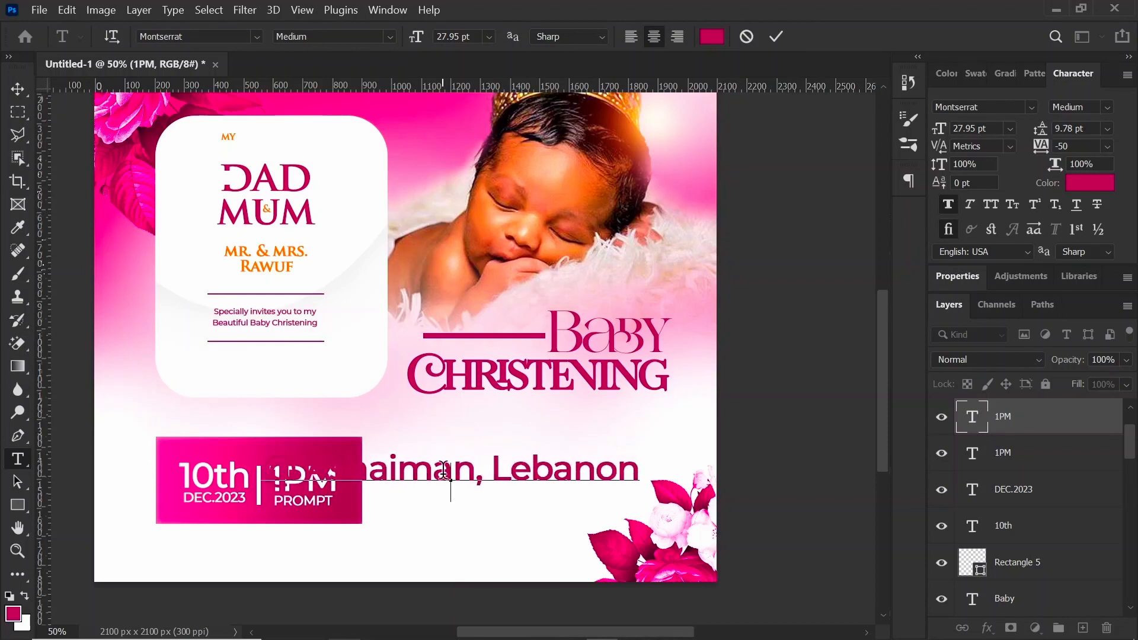
pyautogui.write('opposite')
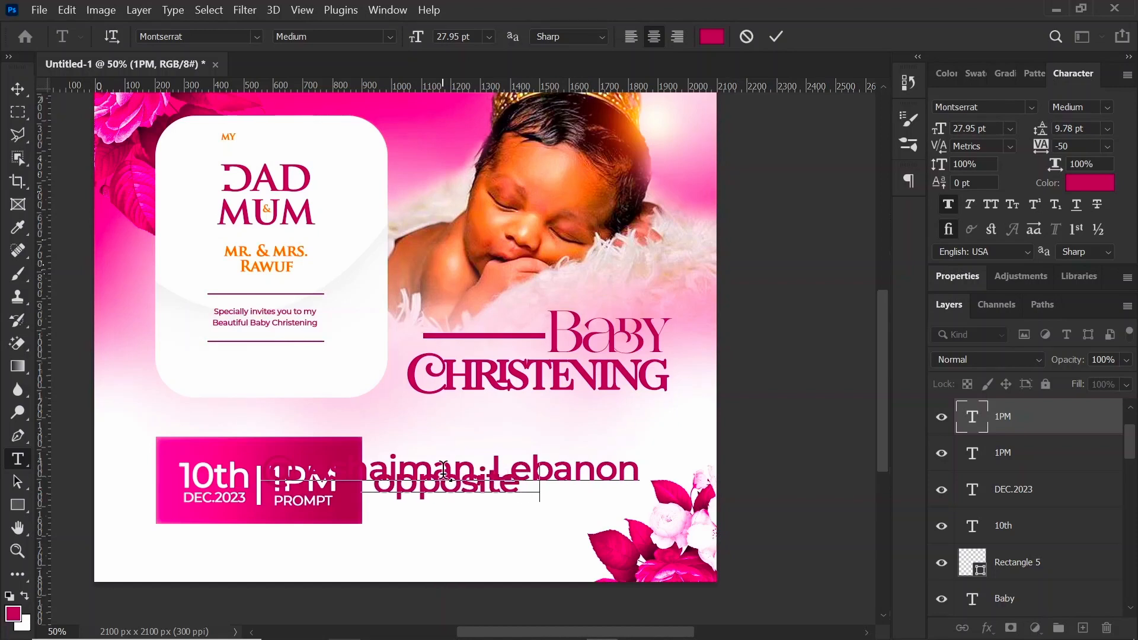
pyautogui.write(' Community hospital')
# Step: Set the address text's leading to 23 pt and tracking to -30, and scale it down to 12.16 pt
pyautogui.hotkey('ctrl', 'a')
pyautogui.moveTo(1039, 129); pyautogui.dragTo(1057, 129)
pyautogui.click(776, 36)
pyautogui.press('v')
pyautogui.hotkey('ctrl', 't')
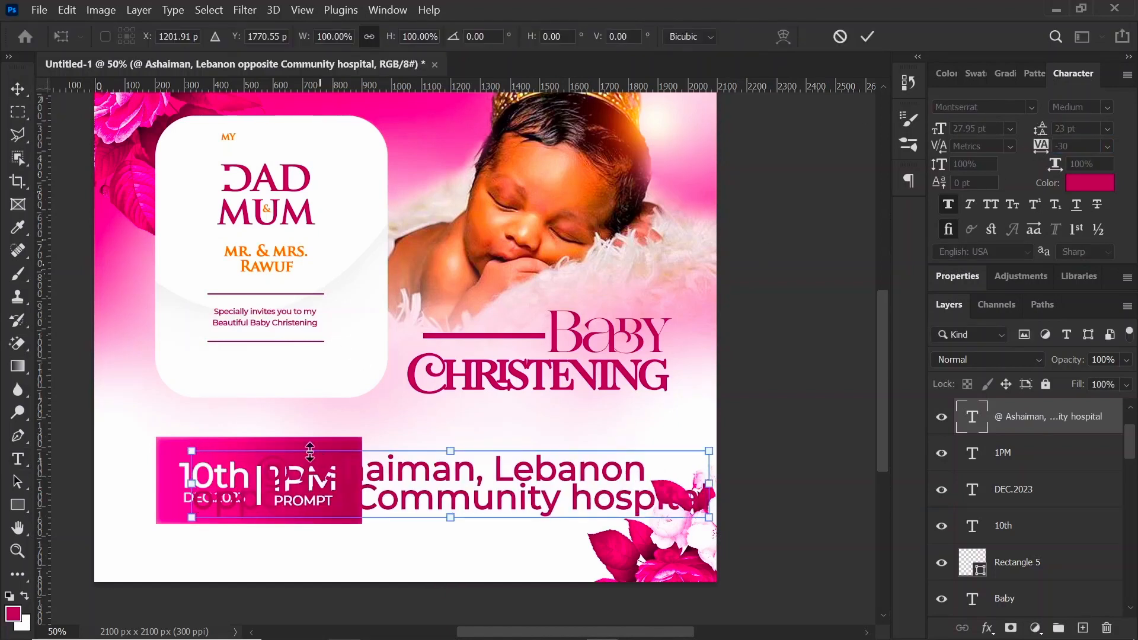
pyautogui.moveTo(191, 452); pyautogui.dragTo(485, 462)
pyautogui.press('Return')
# Step: Left-align the address text and place it beside the pink date panel
pyautogui.click(908, 180)
pyautogui.click(710, 193)
pyautogui.click(882, 168)
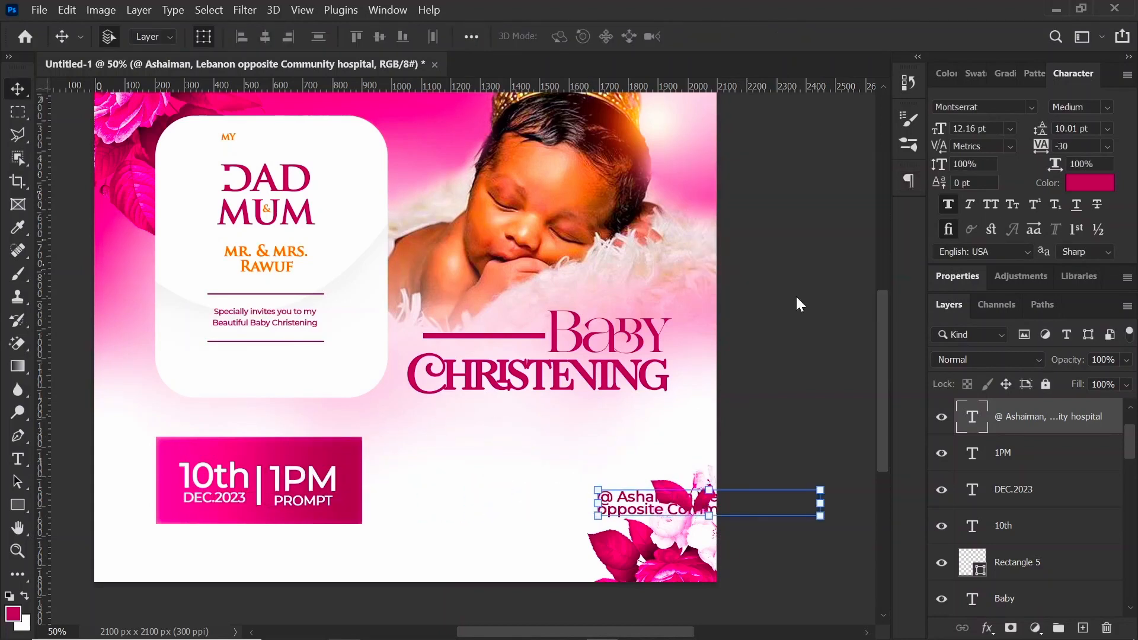
pyautogui.moveTo(635, 493); pyautogui.dragTo(418, 468)
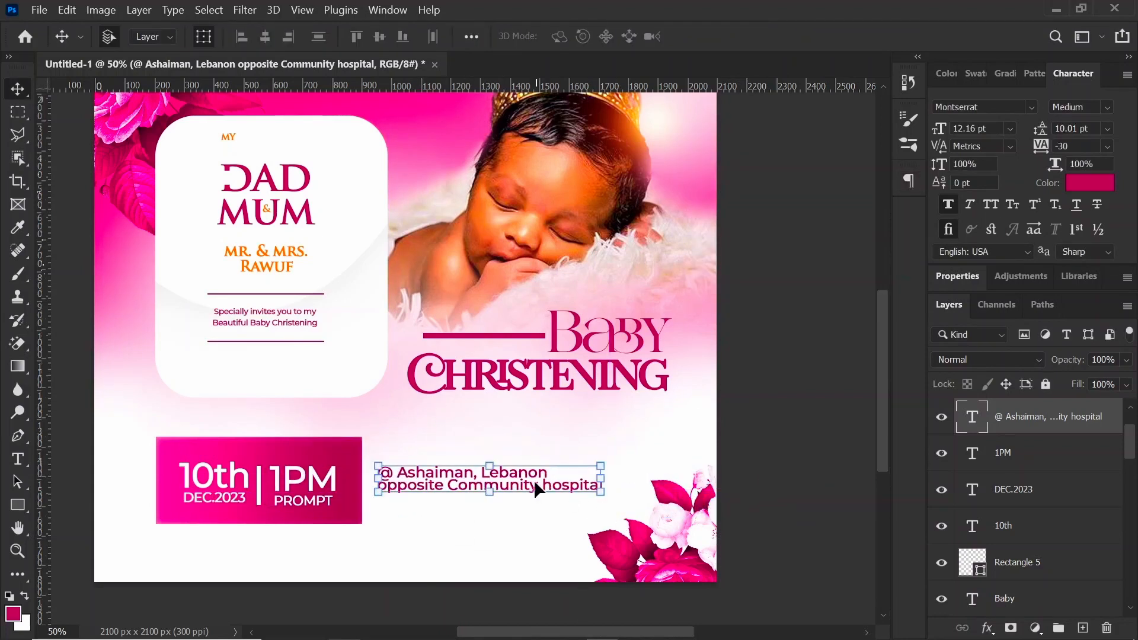
# Step: Reduce the pink panel's height so it fits tightly around the date and time texts
pyautogui.click(295, 460)
pyautogui.moveTo(259, 437); pyautogui.dragTo(268, 471)
pyautogui.press('Return')
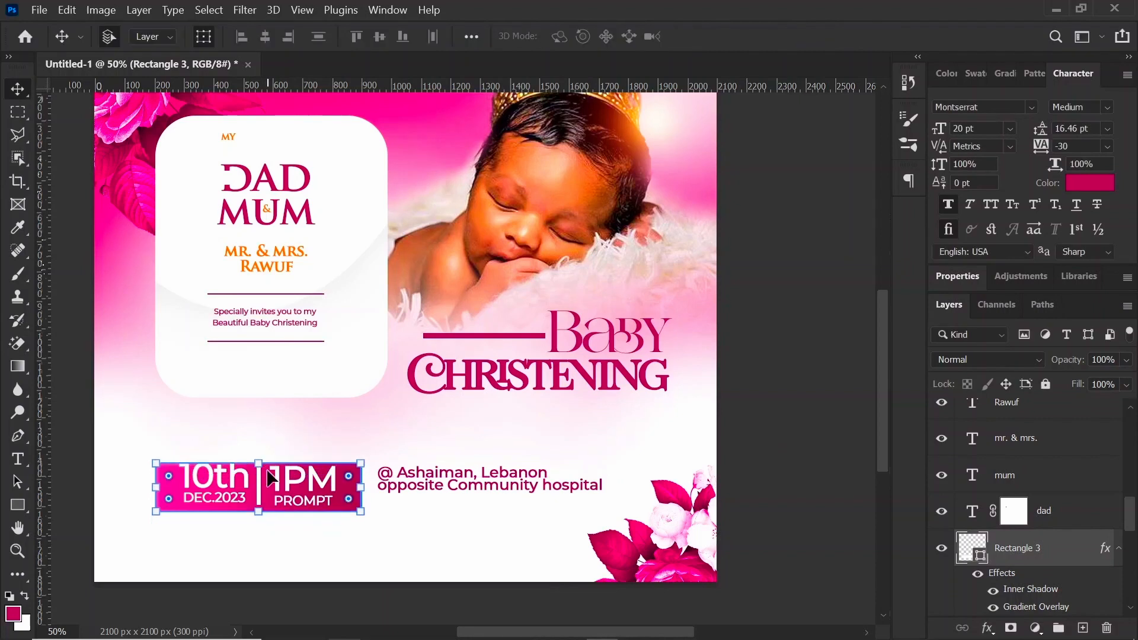
# Step: Move the address text slightly down and stretch the pink panel to about 201 px high around the date and time
pyautogui.moveTo(483, 471); pyautogui.dragTo(482, 476)
pyautogui.click(353, 497)
pyautogui.click(262, 458)
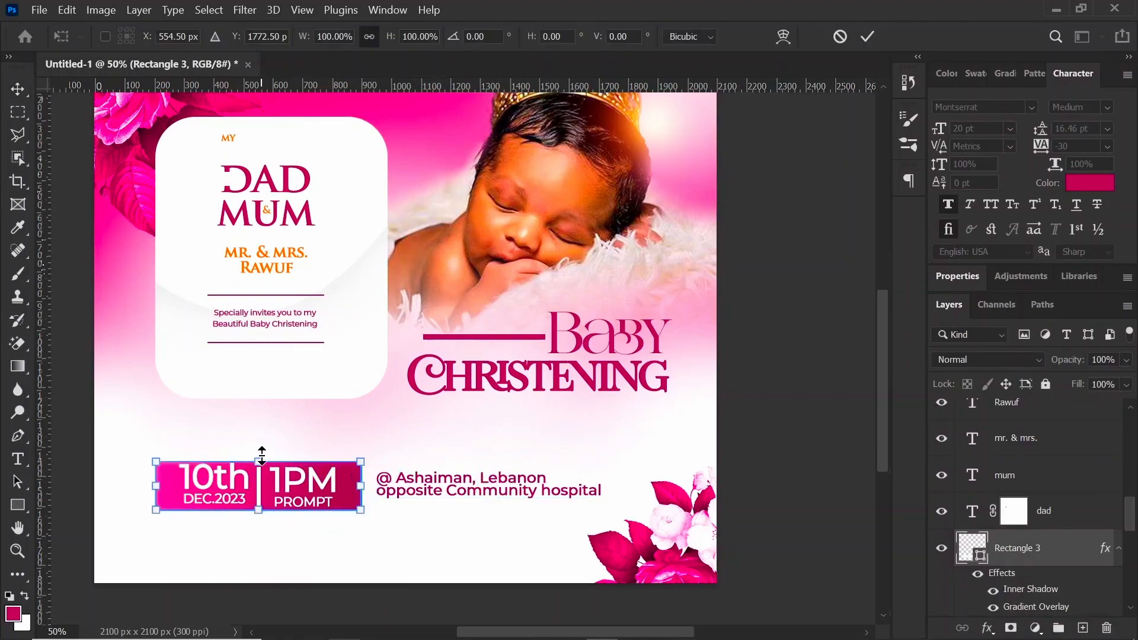
pyautogui.moveTo(259, 460); pyautogui.dragTo(260, 450)
pyautogui.hotkey('shift', 'Down')
pyautogui.press('Return')
pyautogui.click(356, 401)
# Step: Draw a thin crimson horizontal line about 763 px wide and 7 px high just above the address text
pyautogui.press('u')
pyautogui.moveTo(372, 452); pyautogui.dragTo(599, 455)
pyautogui.press('v')
pyautogui.hotkey('shift', 'Down')
pyautogui.hotkey('shift', 'Down')
# Step: Duplicate the thin line and move the copy about 170 px down, just below the address text
pyautogui.hotkey('ctrl', 'j')
pyautogui.hotkey('shift', 'Down')
pyautogui.hotkey('shift', 'Down')
pyautogui.hotkey('shift', 'Down')
pyautogui.hotkey('shift', 'Down')
pyautogui.hotkey('shift', 'Down')
pyautogui.hotkey('shift', 'Down')
pyautogui.hotkey('shift', 'Down')
pyautogui.hotkey('shift', 'Down')
pyautogui.hotkey('shift', 'Down')
pyautogui.hotkey('shift', 'Down')
pyautogui.hotkey('shift', 'Down')
pyautogui.hotkey('shift', 'Down')
pyautogui.hotkey('shift', 'Down')
pyautogui.hotkey('shift', 'Down')
pyautogui.hotkey('shift', 'Down')
pyautogui.hotkey('shift', 'Down')
pyautogui.hotkey('shift', 'Down')
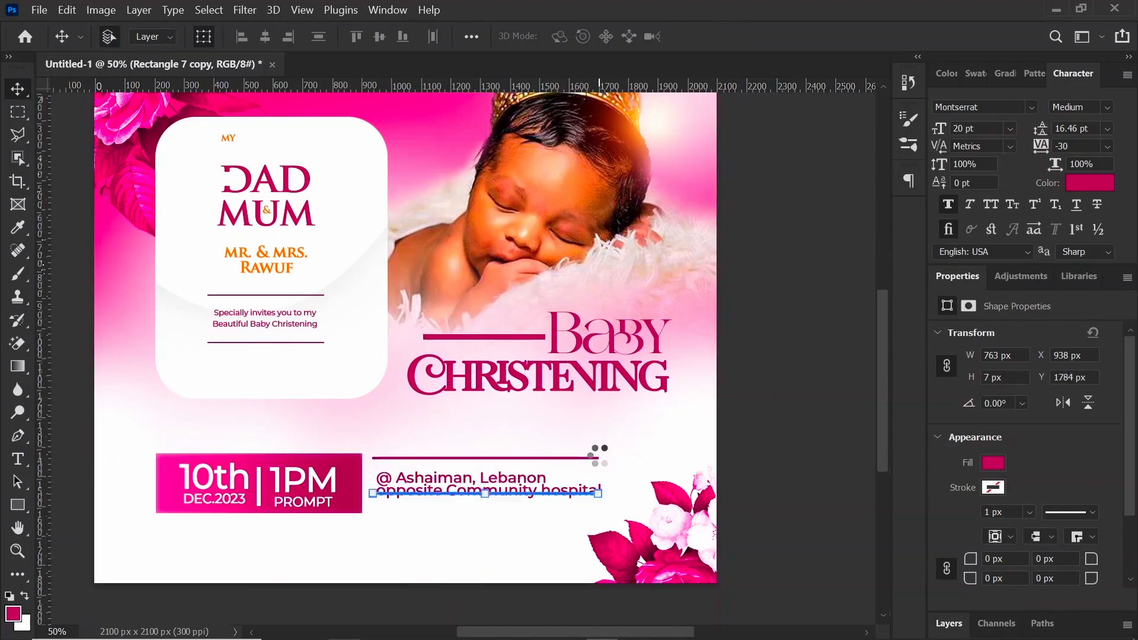
# Step: Move the date panel, its texts, the address and both lines together 60 px to the right
pyautogui.moveTo(83, 424); pyautogui.dragTo(521, 584)
pyautogui.hotkey('shift', 'Right')
pyautogui.hotkey('shift', 'Right')
pyautogui.hotkey('shift', 'Right')
pyautogui.hotkey('shift', 'Right')
pyautogui.hotkey('shift', 'Right')
pyautogui.hotkey('shift', 'Right')
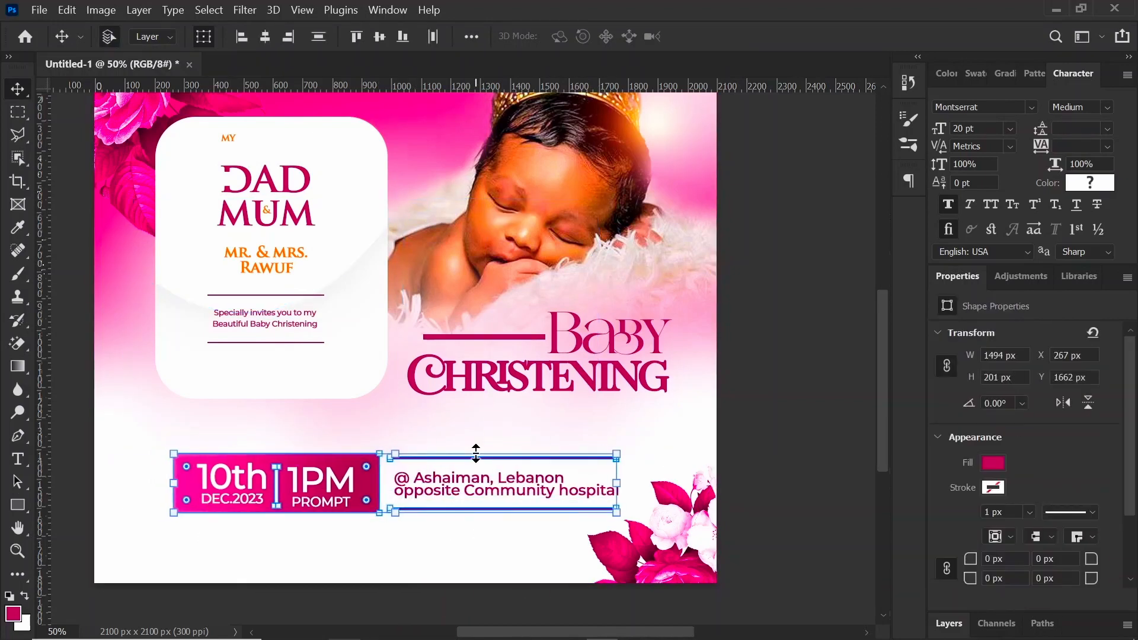
pyautogui.click(765, 436)
# Step: Move the small orange "MY" text into the opening of the "DAD" title's first letter
pyautogui.hotkey('ctrl', '-')
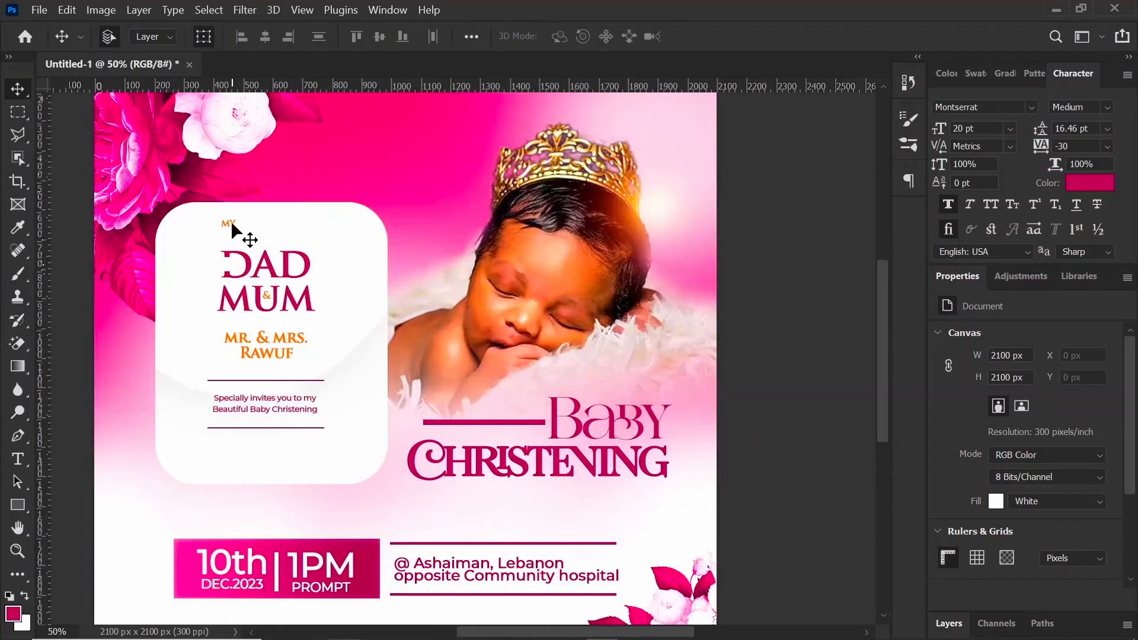
pyautogui.click(763, 356)
pyautogui.hotkey('ctrl', '-')
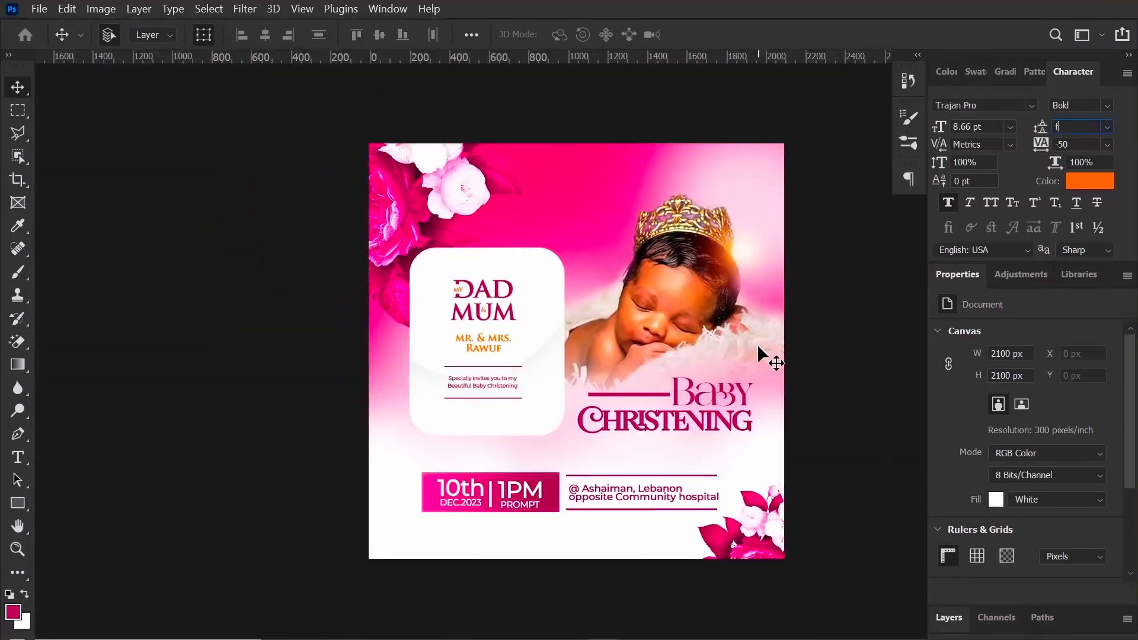
# Step: Examine the overall layout of the whole flyer in full screen mode
pyautogui.click(872, 261)
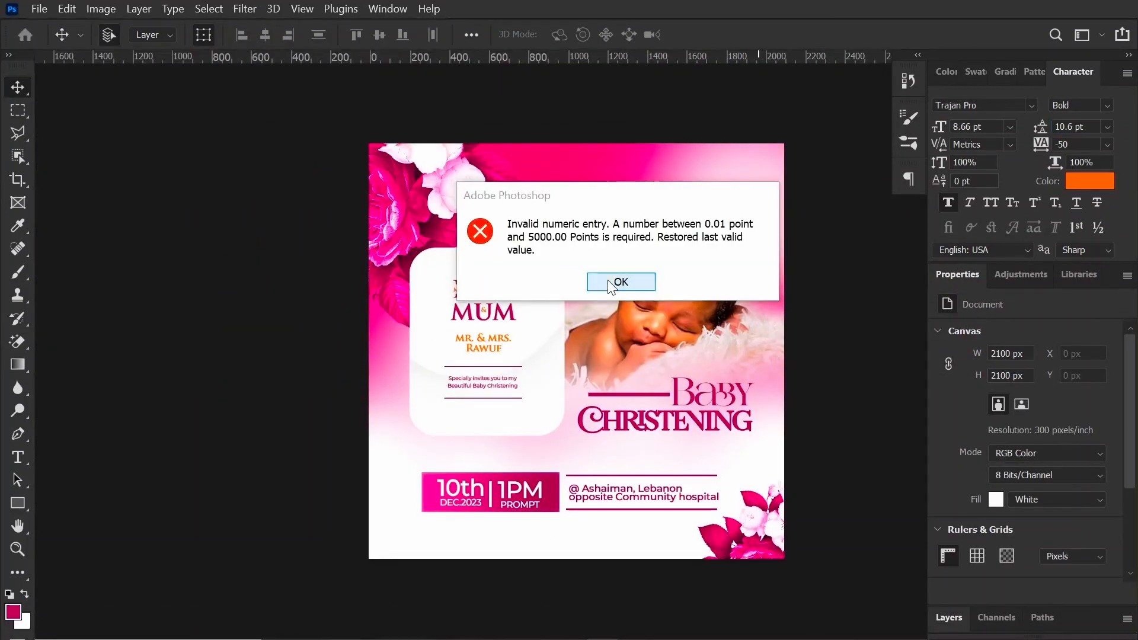
pyautogui.click(610, 283)
pyautogui.press('f')
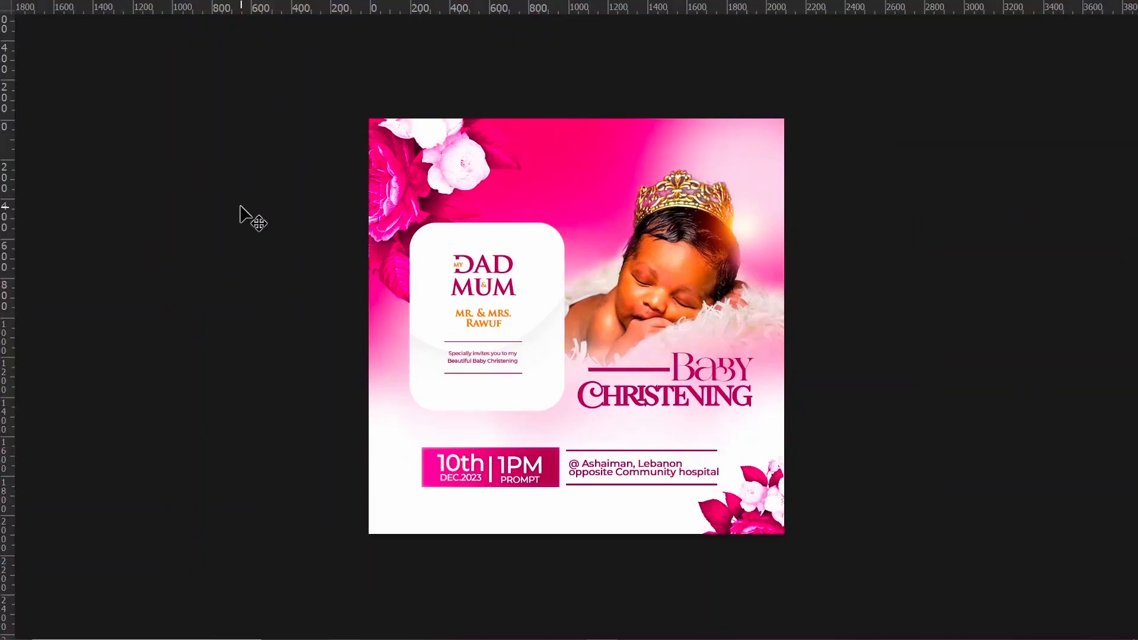
pyautogui.hotkey('ctrl', '+')
pyautogui.hotkey('ctrl', '-')
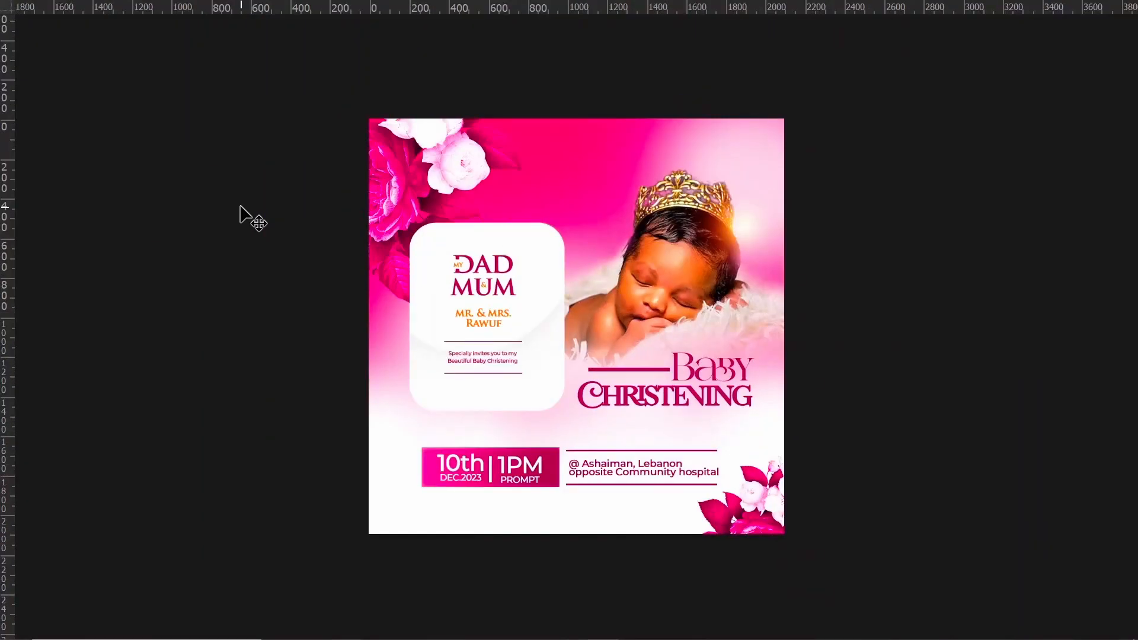